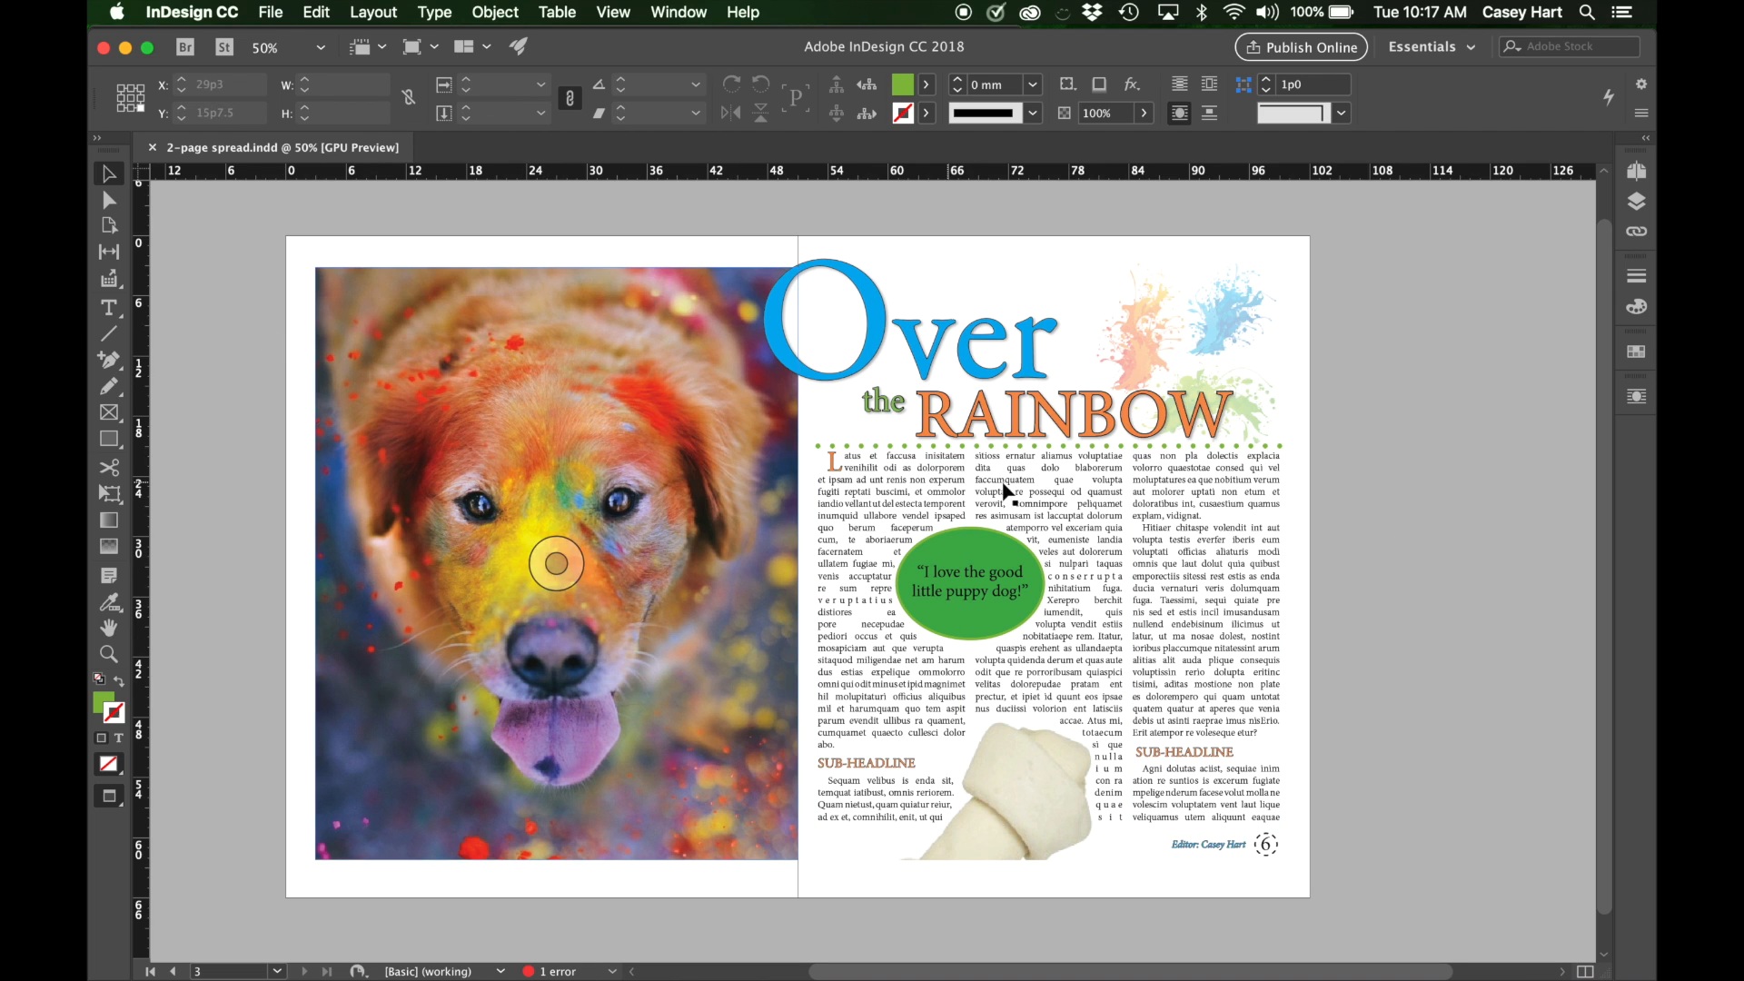
Look over the two-page magazine spread with the dog photo and the "Over the RAINBOW" article.
{"action": "scroll", "coordinate": [1465, 331], "scroll_direction": "up", "scroll_amount": 1}
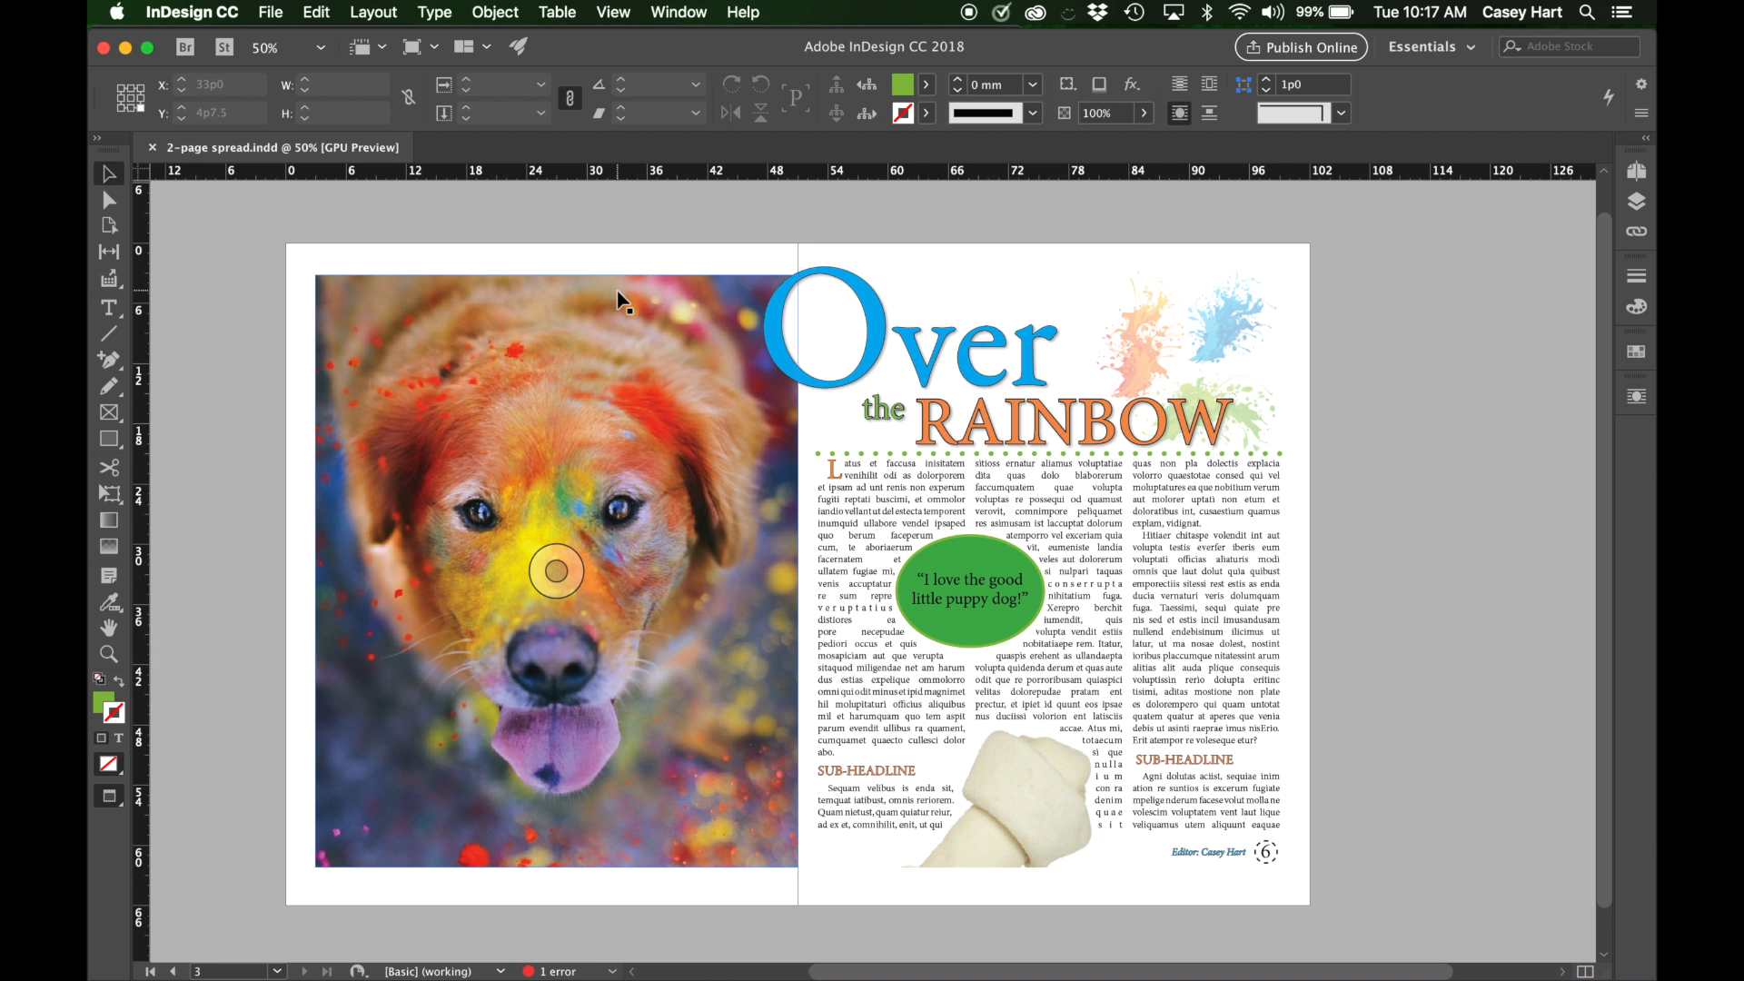
{"action": "scroll", "coordinate": [623, 293], "scroll_direction": "up", "scroll_amount": 5}
{"action": "scroll", "coordinate": [623, 292], "scroll_direction": "left", "scroll_amount": 4}
{"action": "scroll", "coordinate": [623, 300], "scroll_direction": "down", "scroll_amount": 2}
{"action": "scroll", "coordinate": [623, 300], "scroll_direction": "left", "scroll_amount": 5}
{"action": "scroll", "coordinate": [624, 300], "scroll_direction": "right", "scroll_amount": 9}
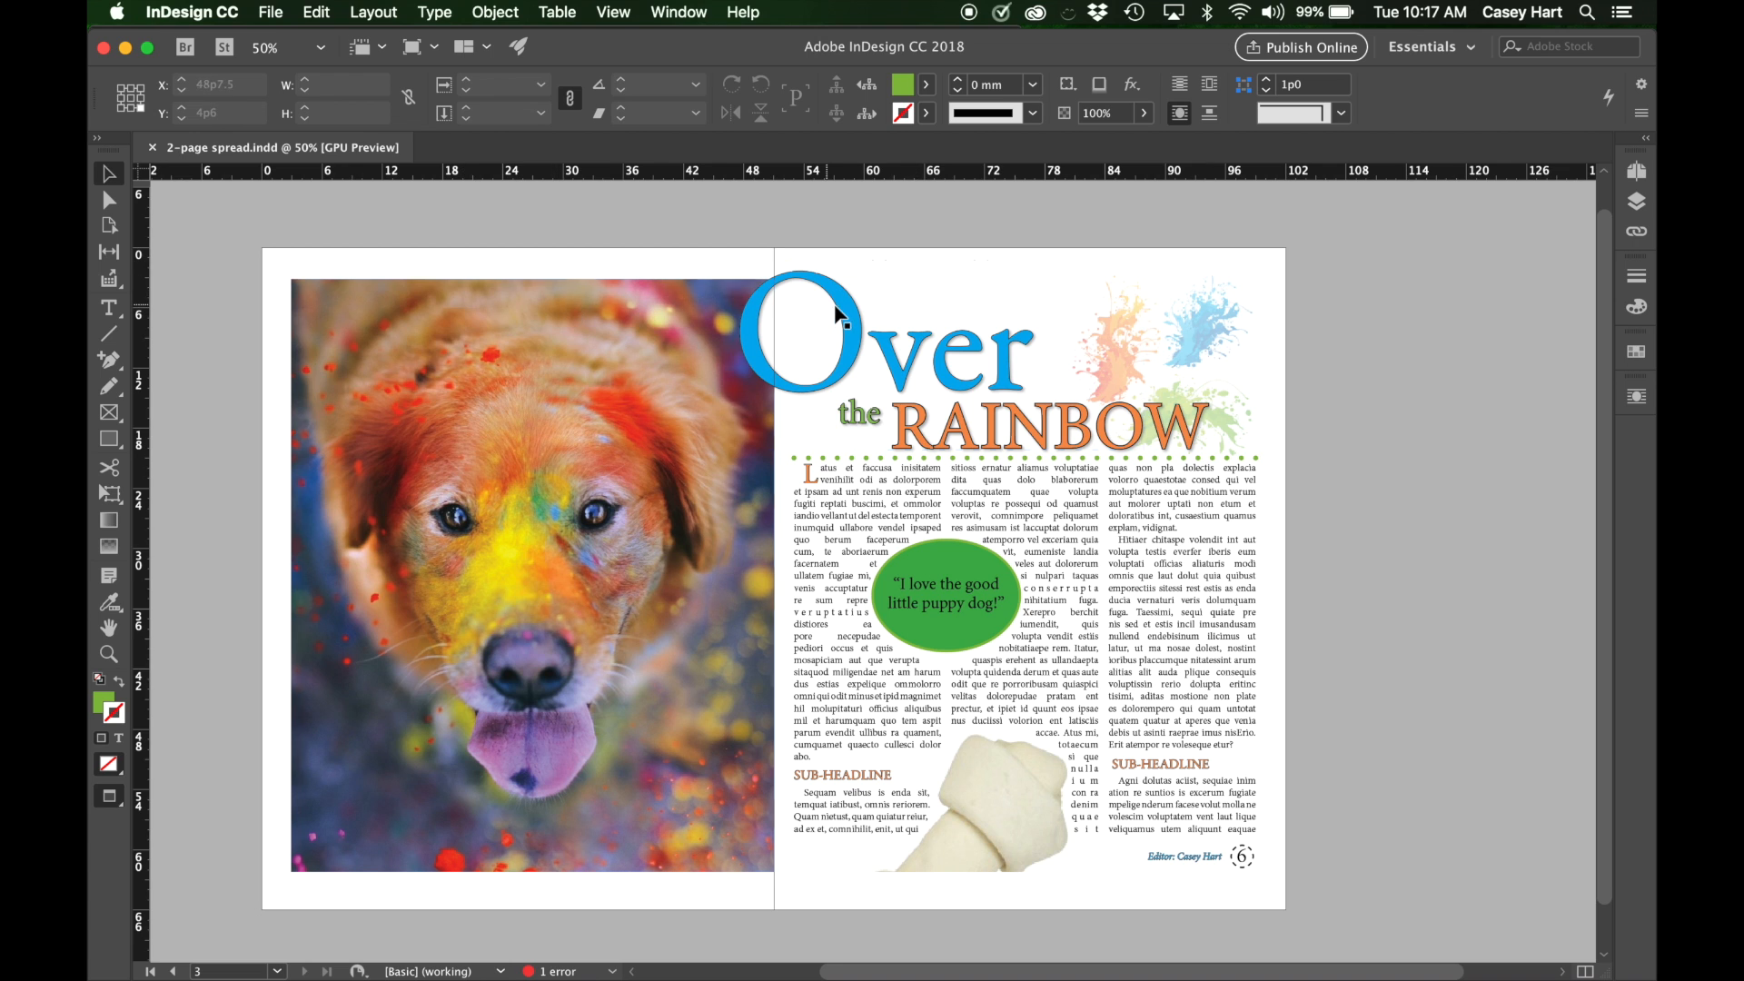
{"action": "scroll", "coordinate": [1015, 363], "scroll_direction": "left", "scroll_amount": 5}
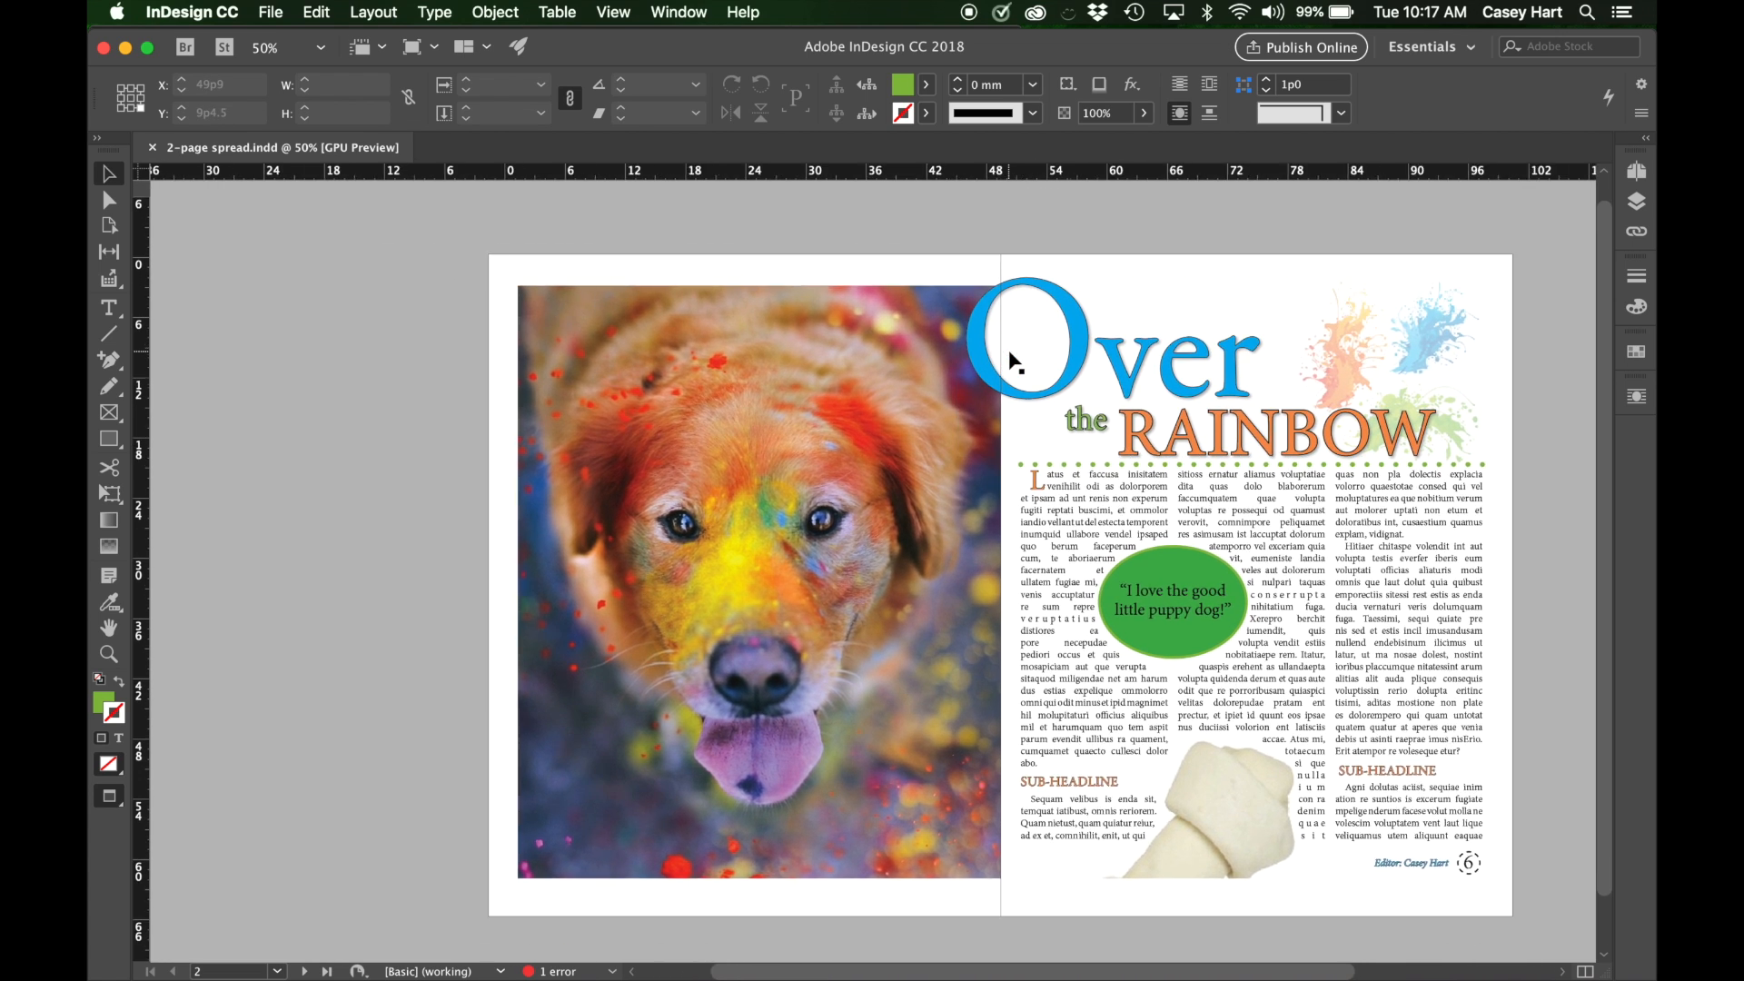
{"action": "scroll", "coordinate": [1015, 363], "scroll_direction": "down", "scroll_amount": 1}
{"action": "scroll", "coordinate": [1015, 360], "scroll_direction": "right", "scroll_amount": 3}
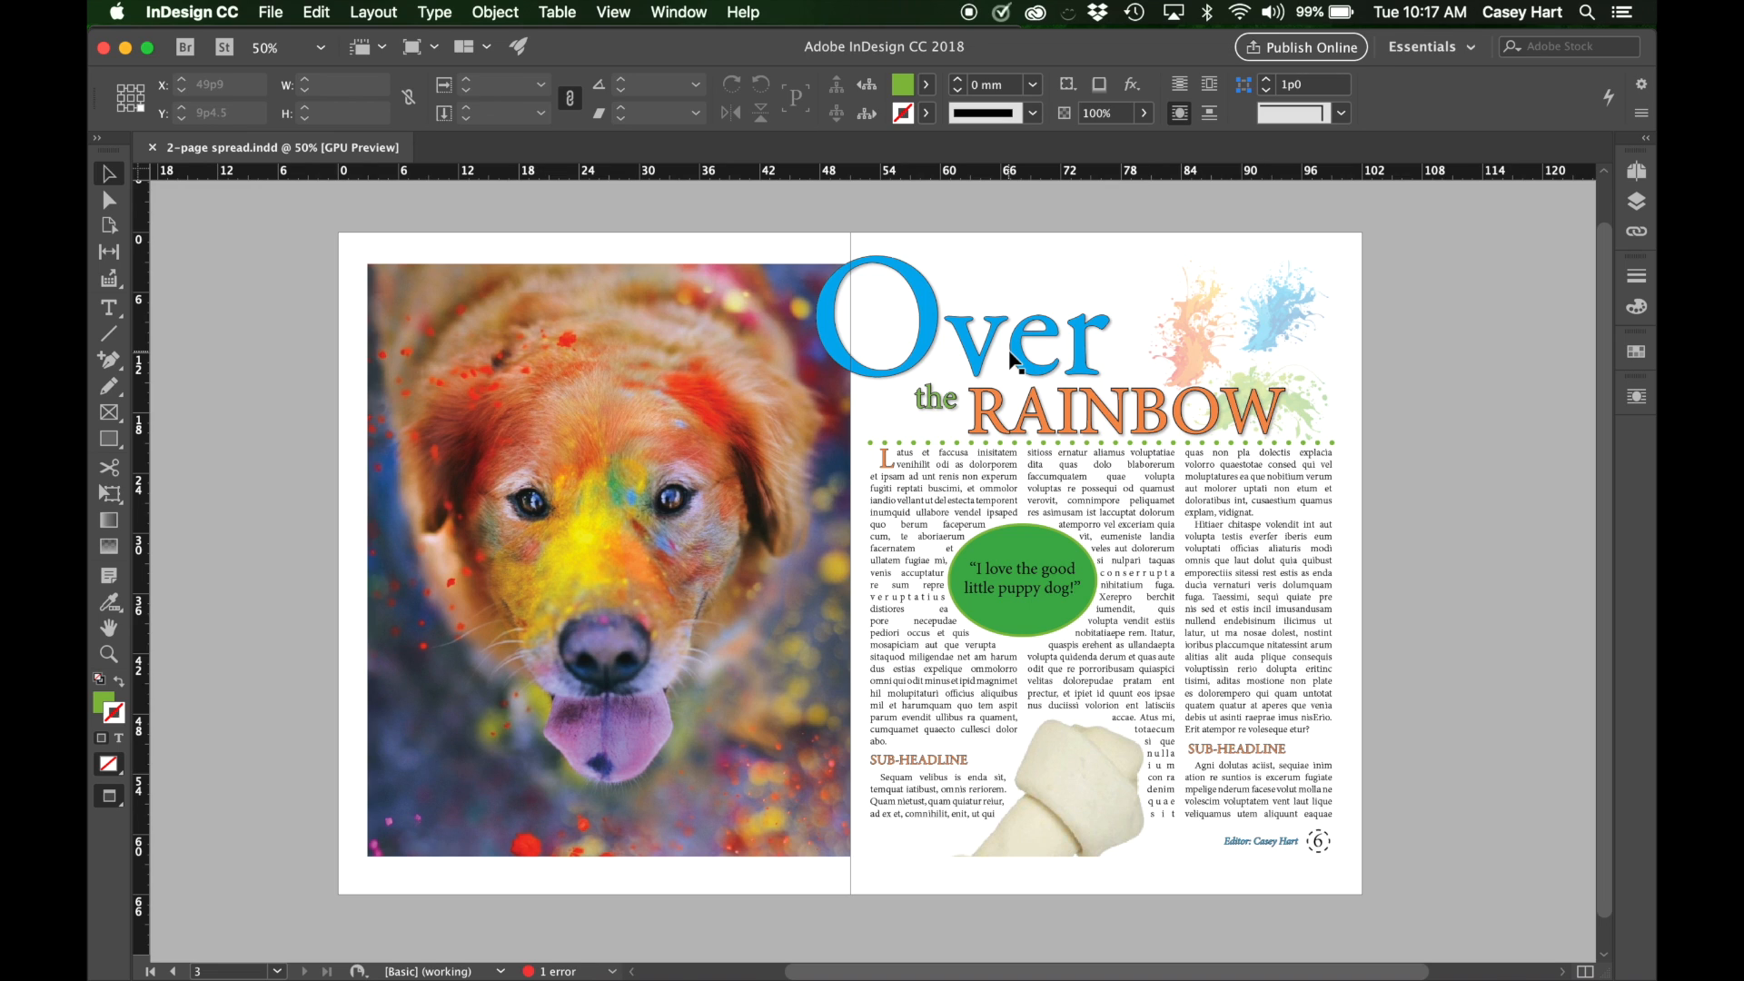
{"action": "scroll", "coordinate": [1015, 361], "scroll_direction": "down", "scroll_amount": 1}
{"action": "scroll", "coordinate": [1015, 361], "scroll_direction": "right", "scroll_amount": 1}
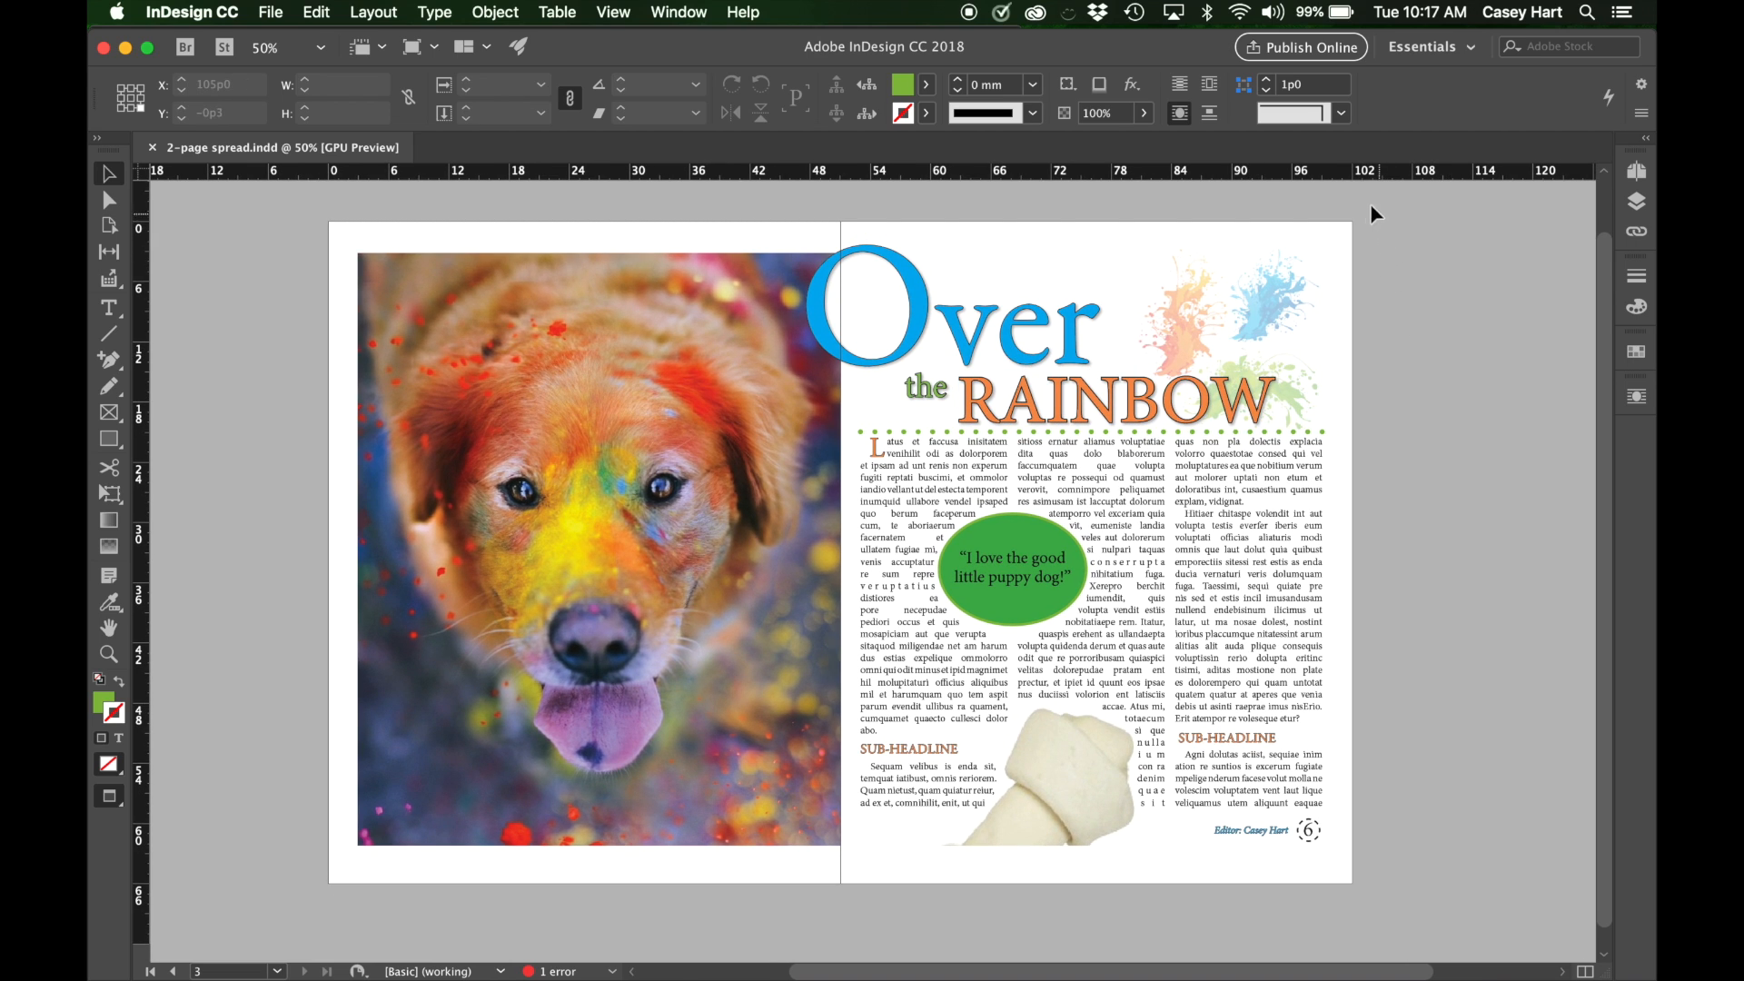
Inspect the document's page arrangement and look over the layout of the facing pages.
{"action": "left_click", "coordinate": [1640, 174]}
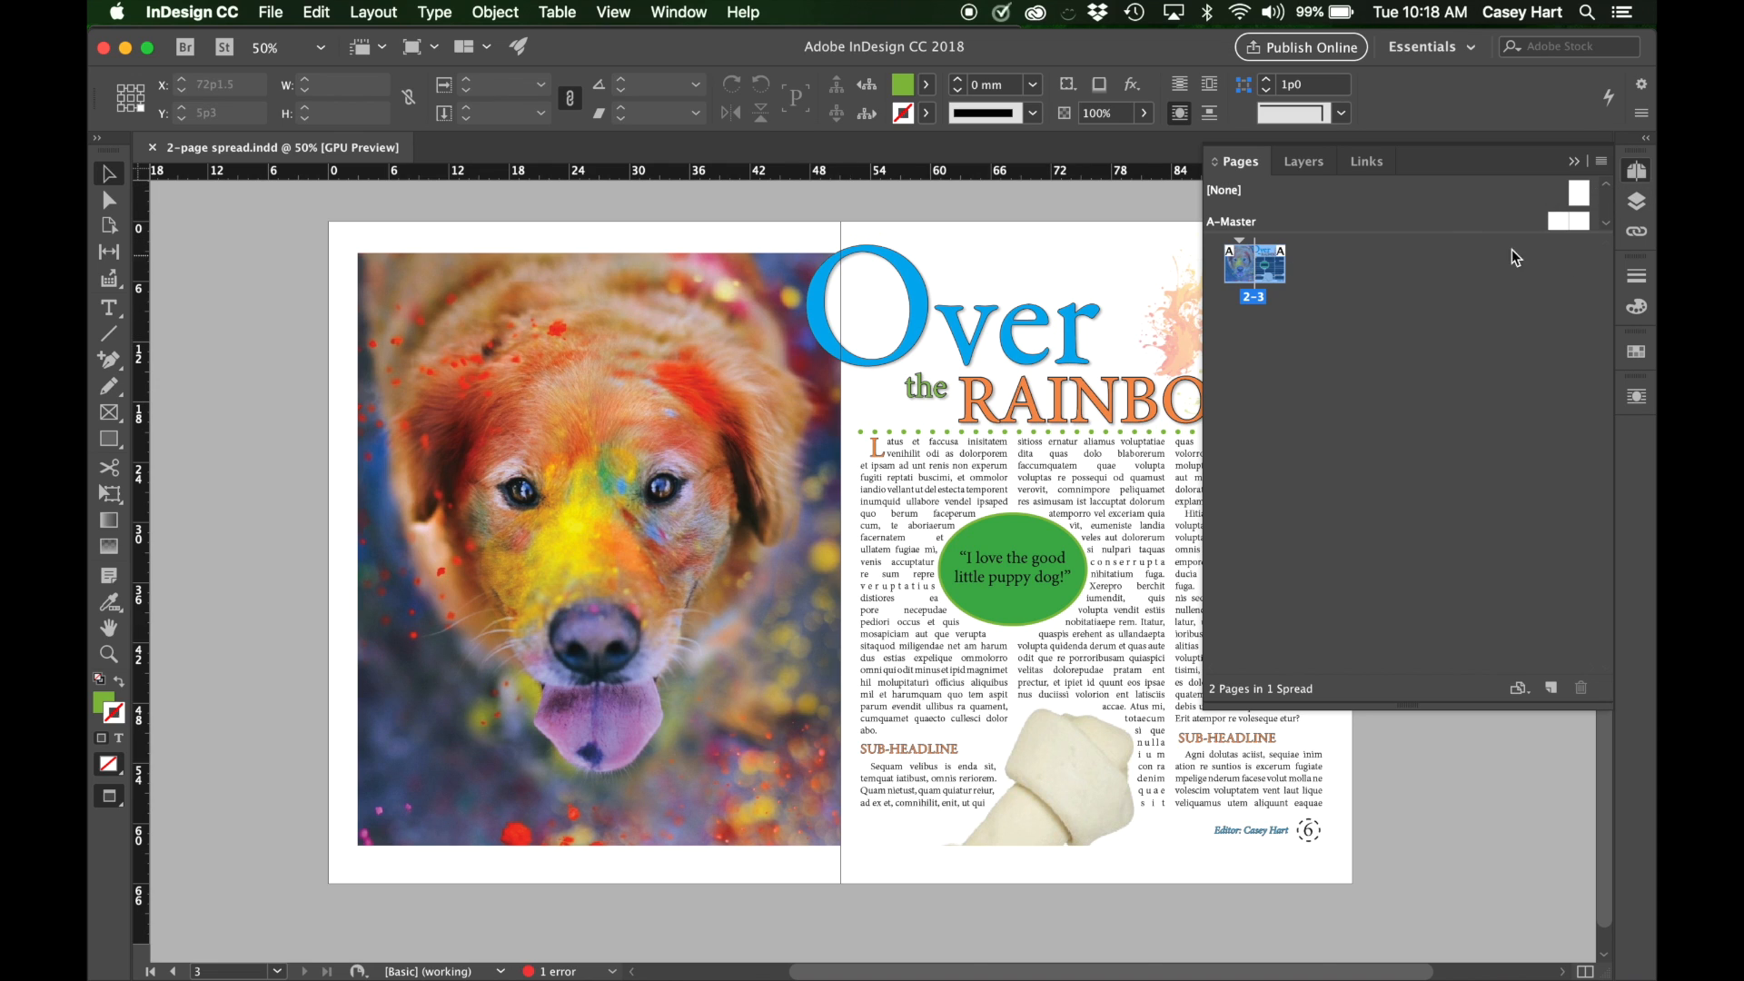
{"action": "left_click", "coordinate": [1636, 170]}
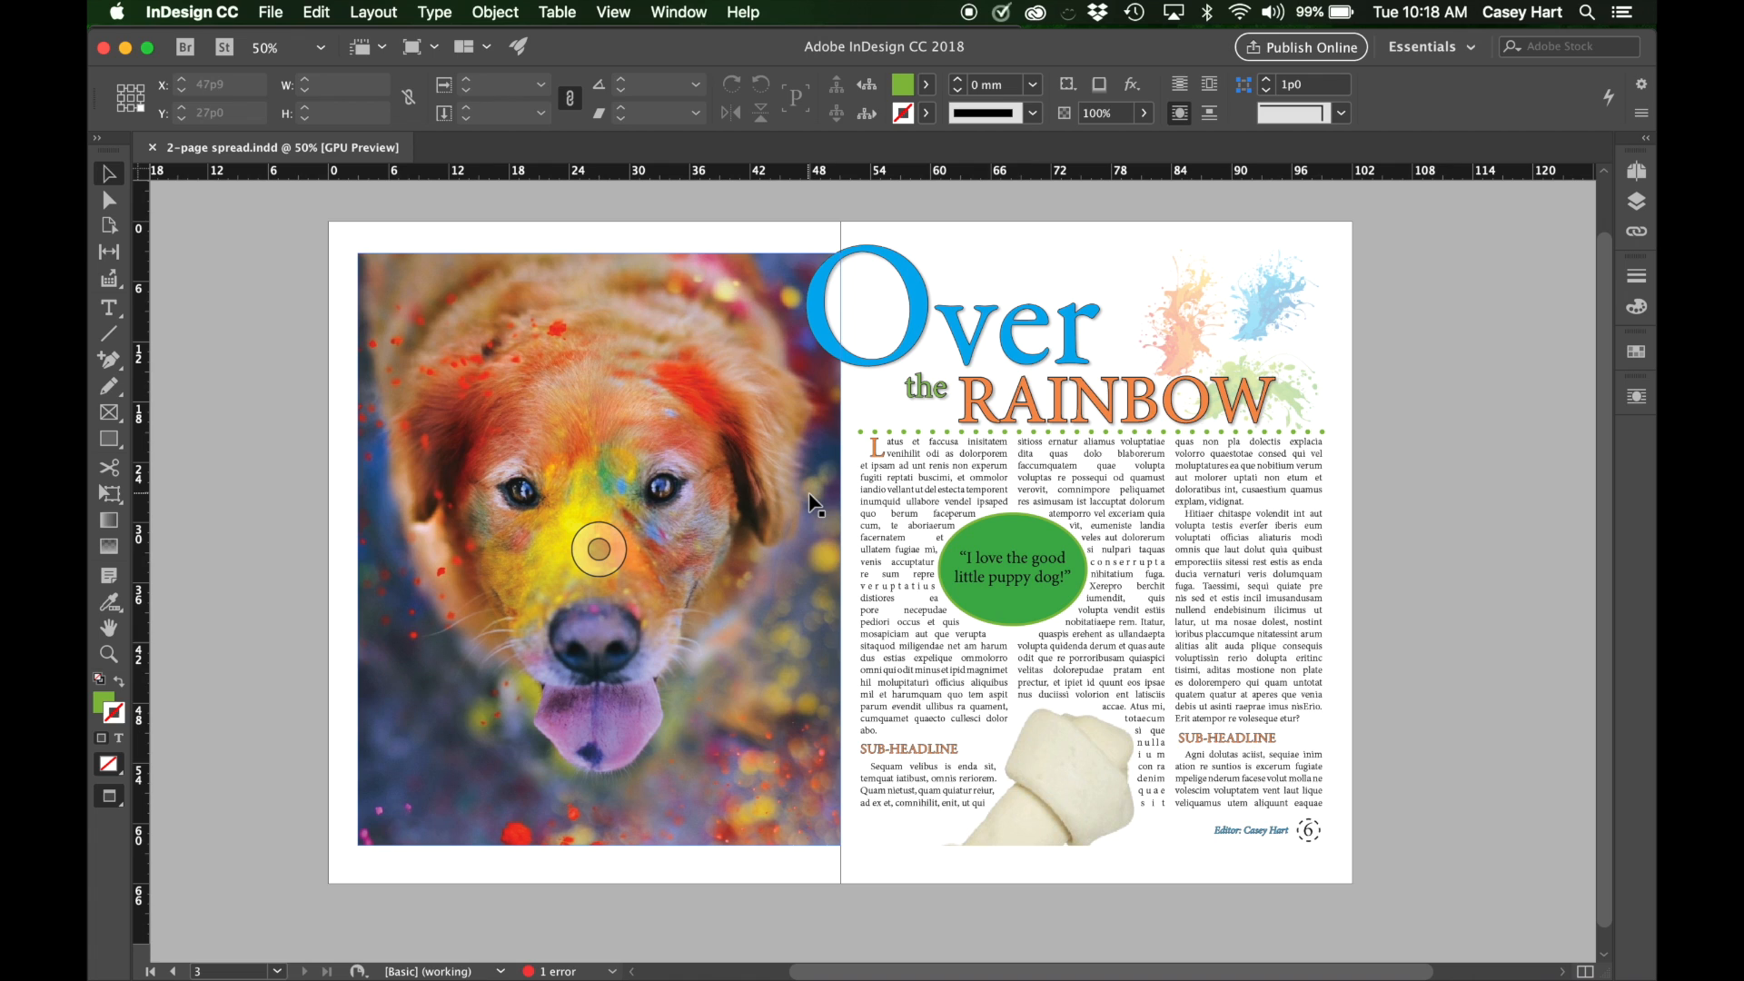
{"action": "scroll", "coordinate": [812, 502], "scroll_direction": "up", "scroll_amount": 2}
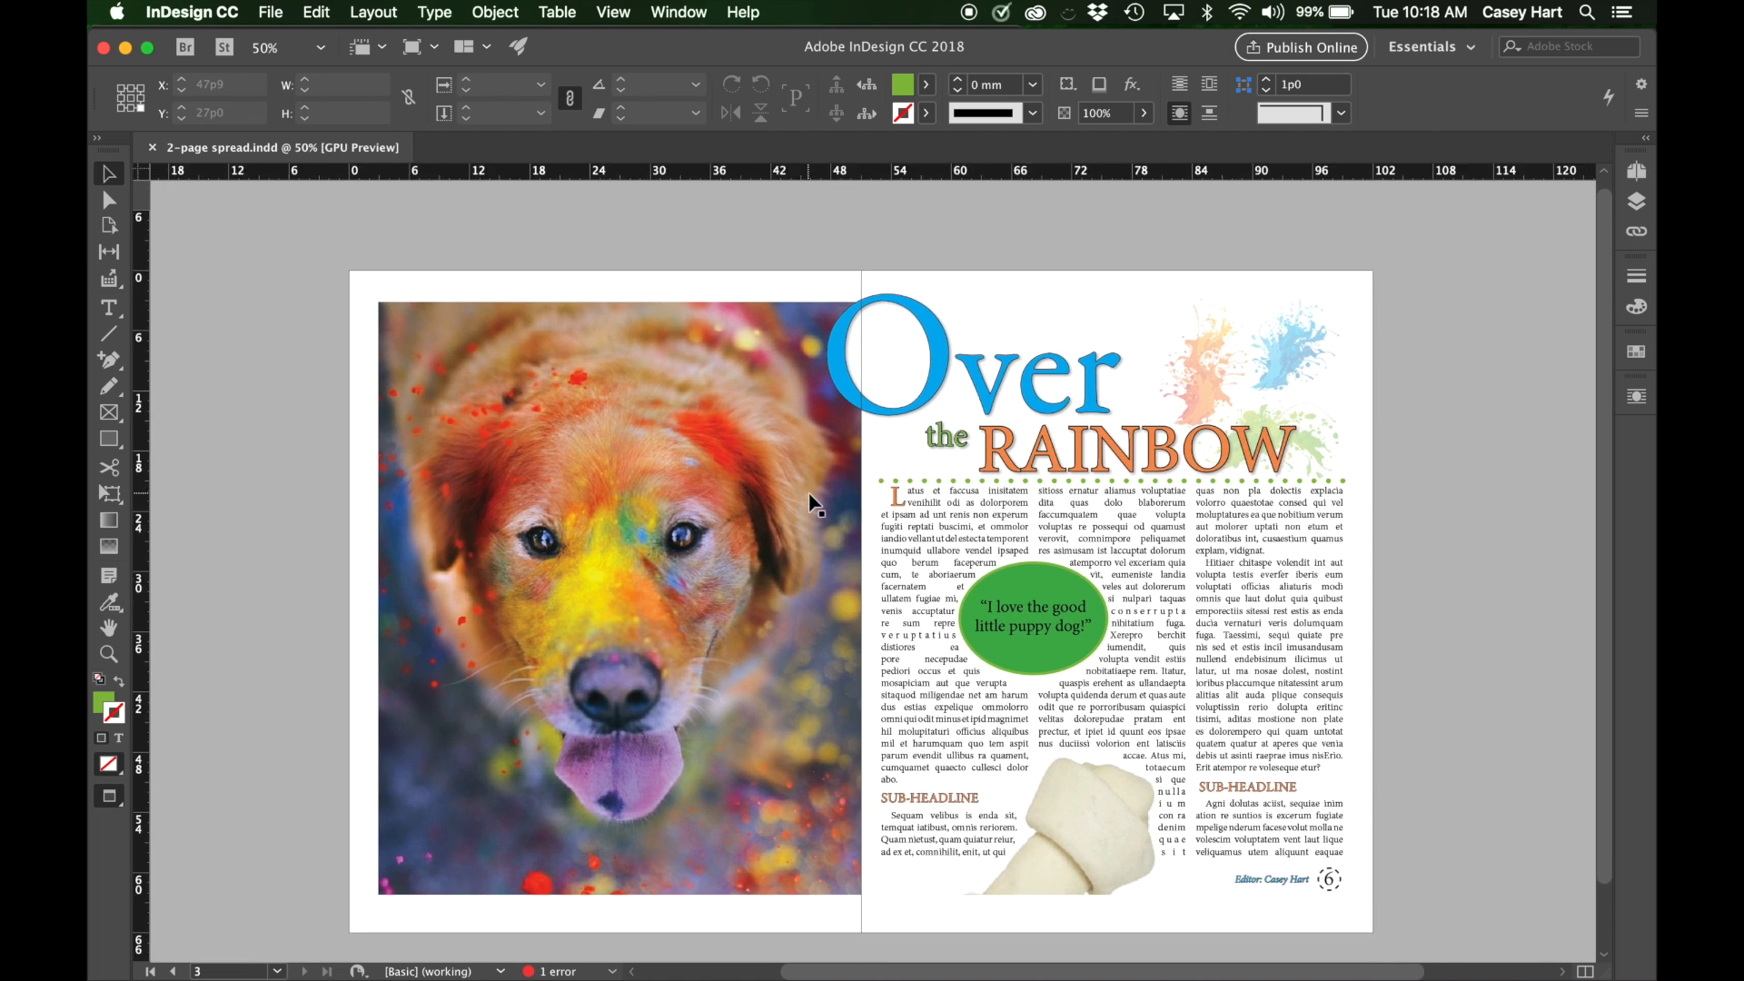
{"action": "scroll", "coordinate": [811, 502], "scroll_direction": "left", "scroll_amount": 1}
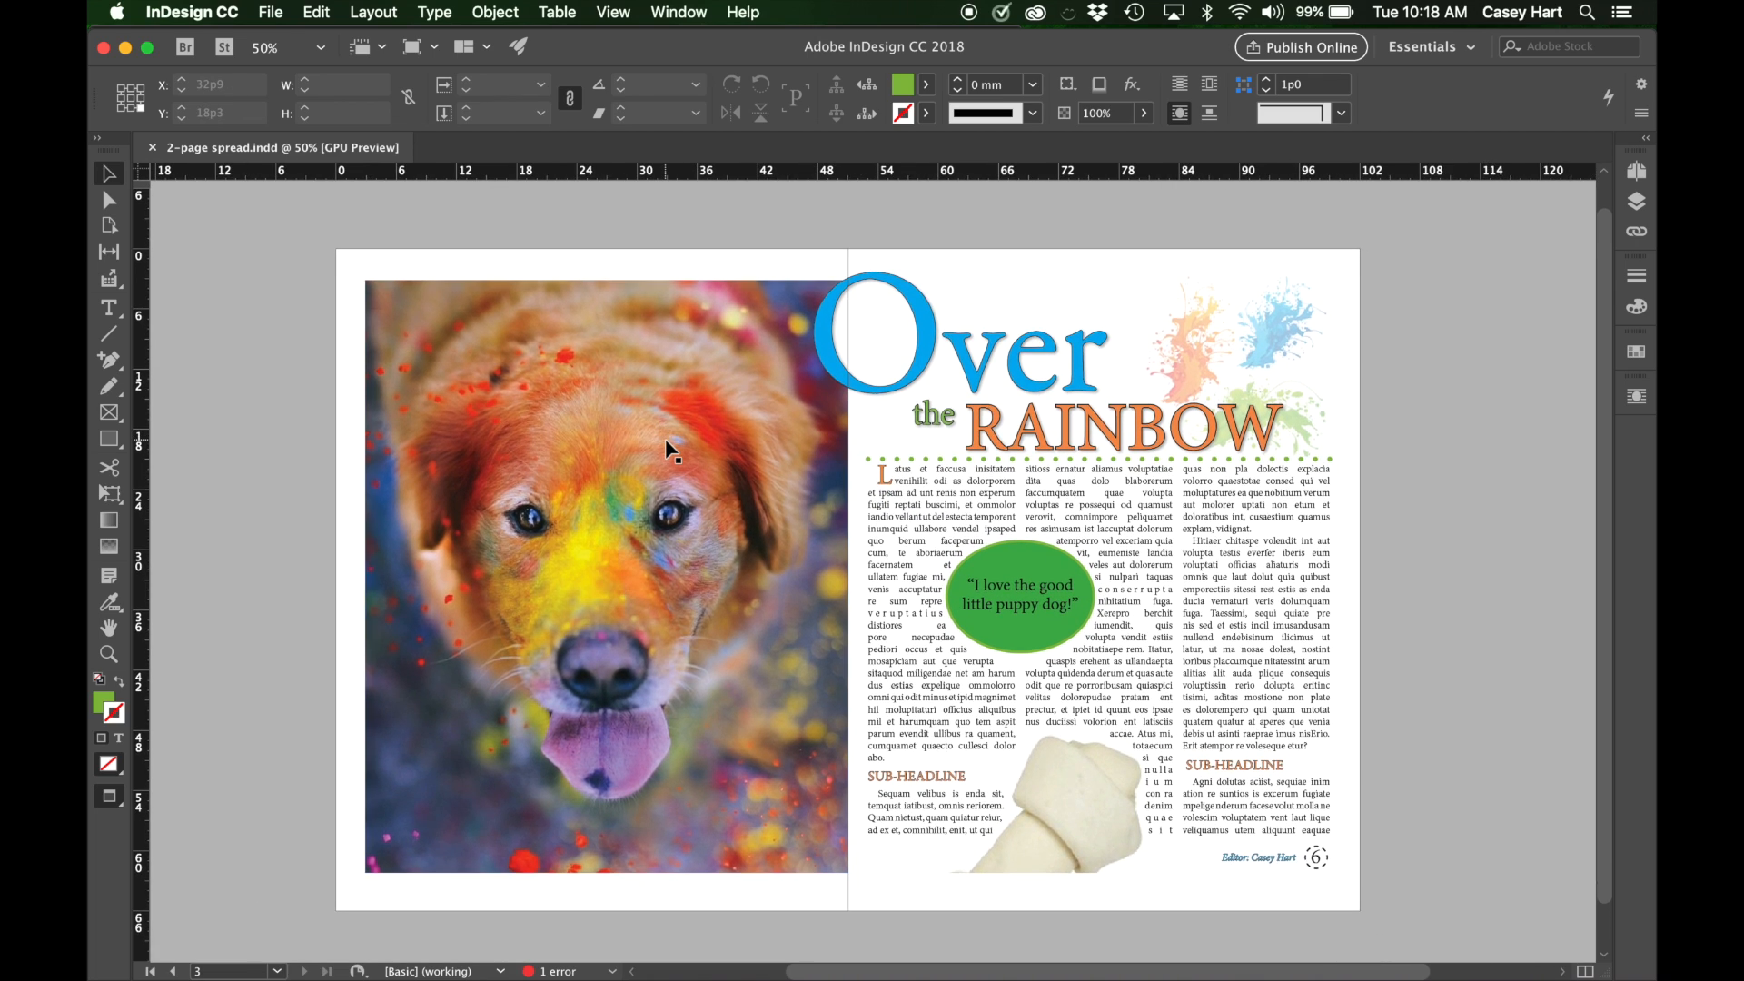
{"action": "scroll", "coordinate": [671, 449], "scroll_direction": "down", "scroll_amount": 2}
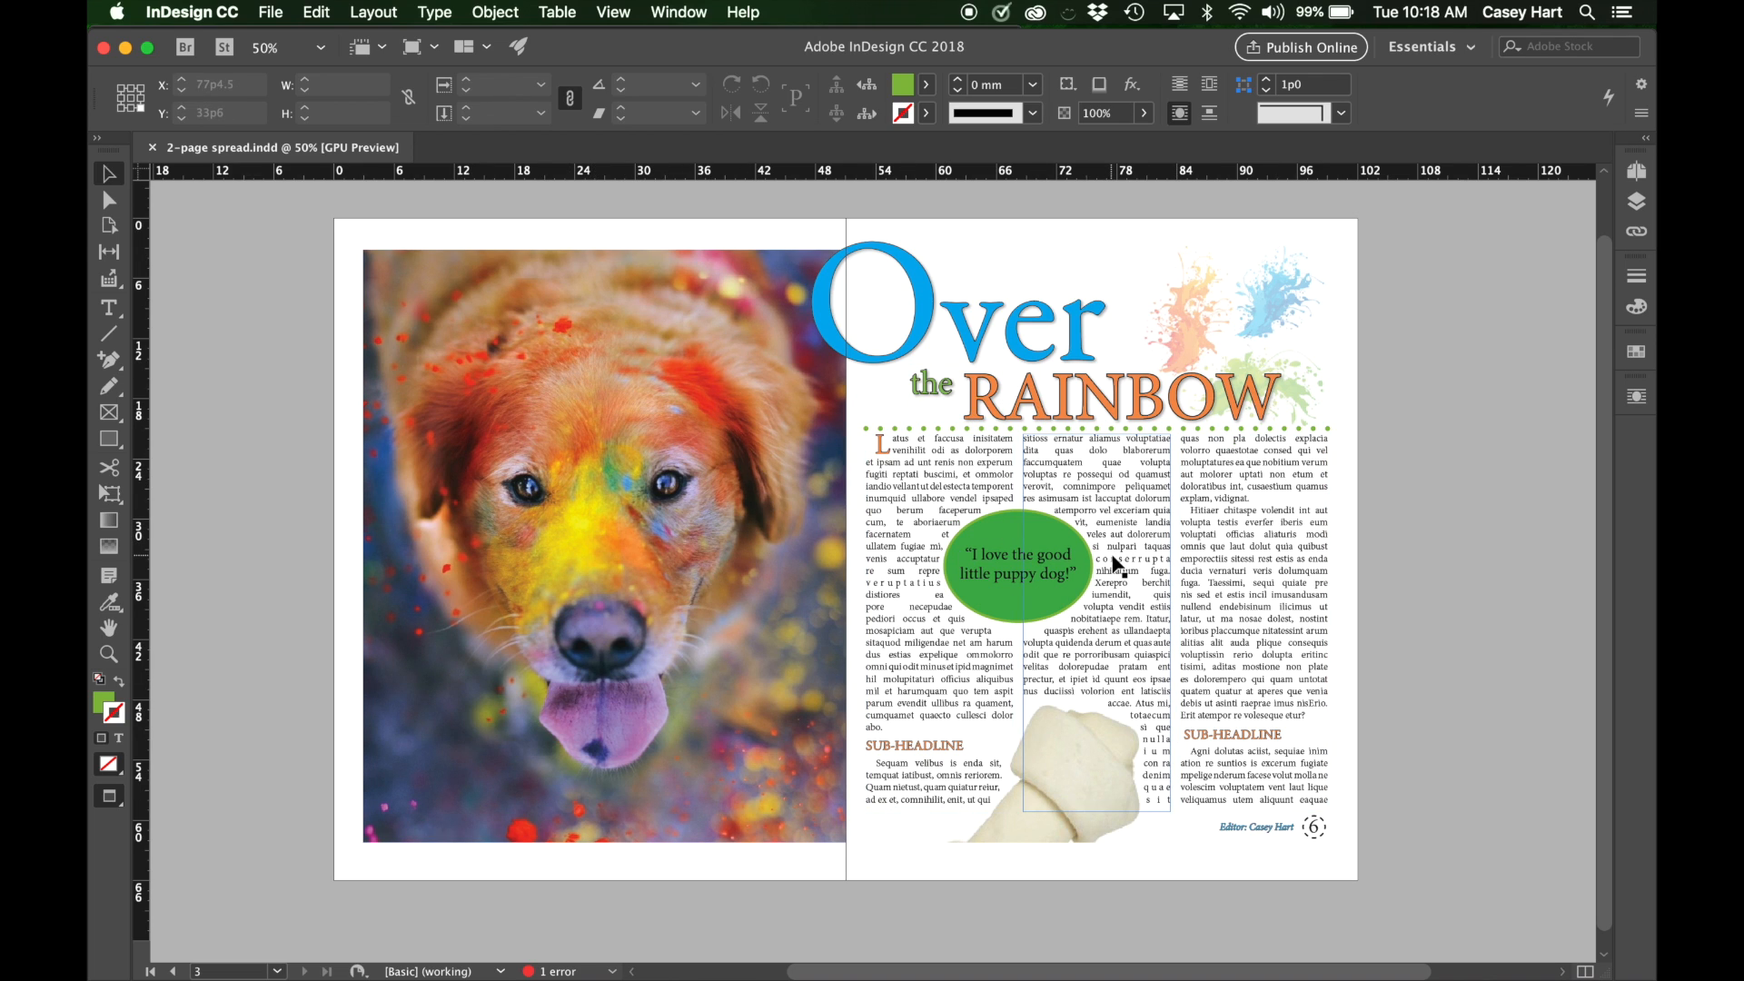
{"action": "scroll", "coordinate": [1416, 708], "scroll_direction": "down", "scroll_amount": 1}
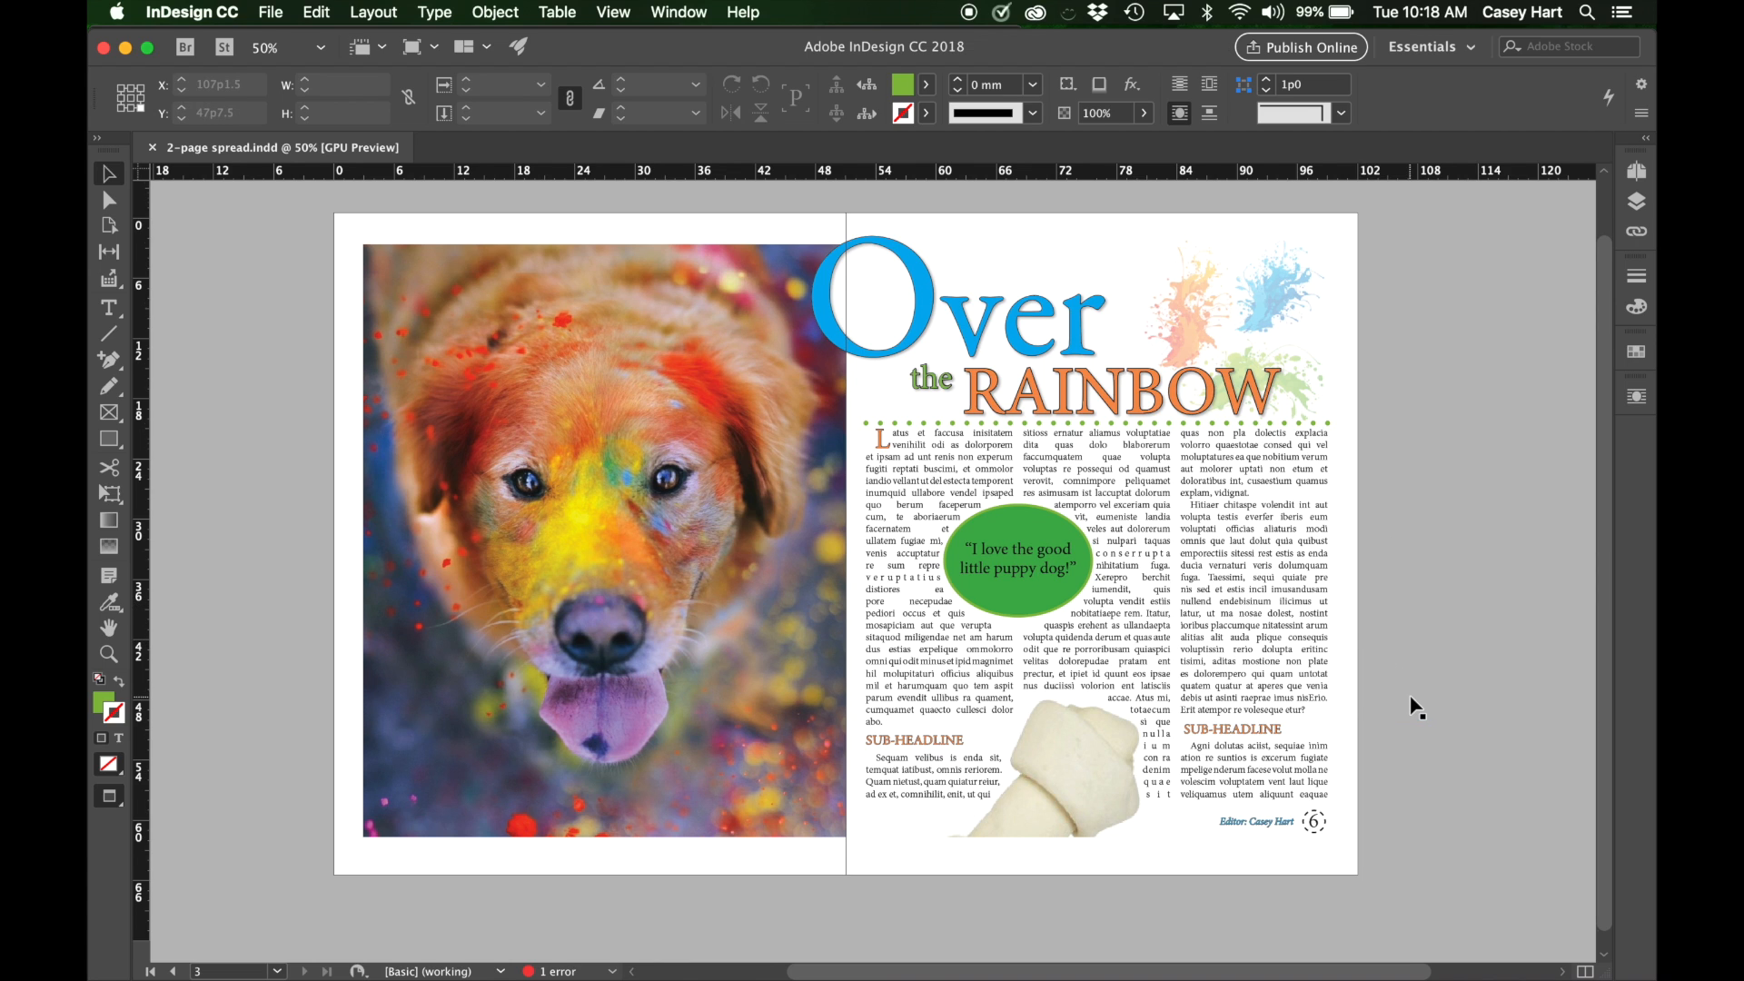
{"action": "scroll", "coordinate": [1416, 708], "scroll_direction": "up", "scroll_amount": 1}
{"action": "scroll", "coordinate": [1416, 708], "scroll_direction": "down", "scroll_amount": 1}
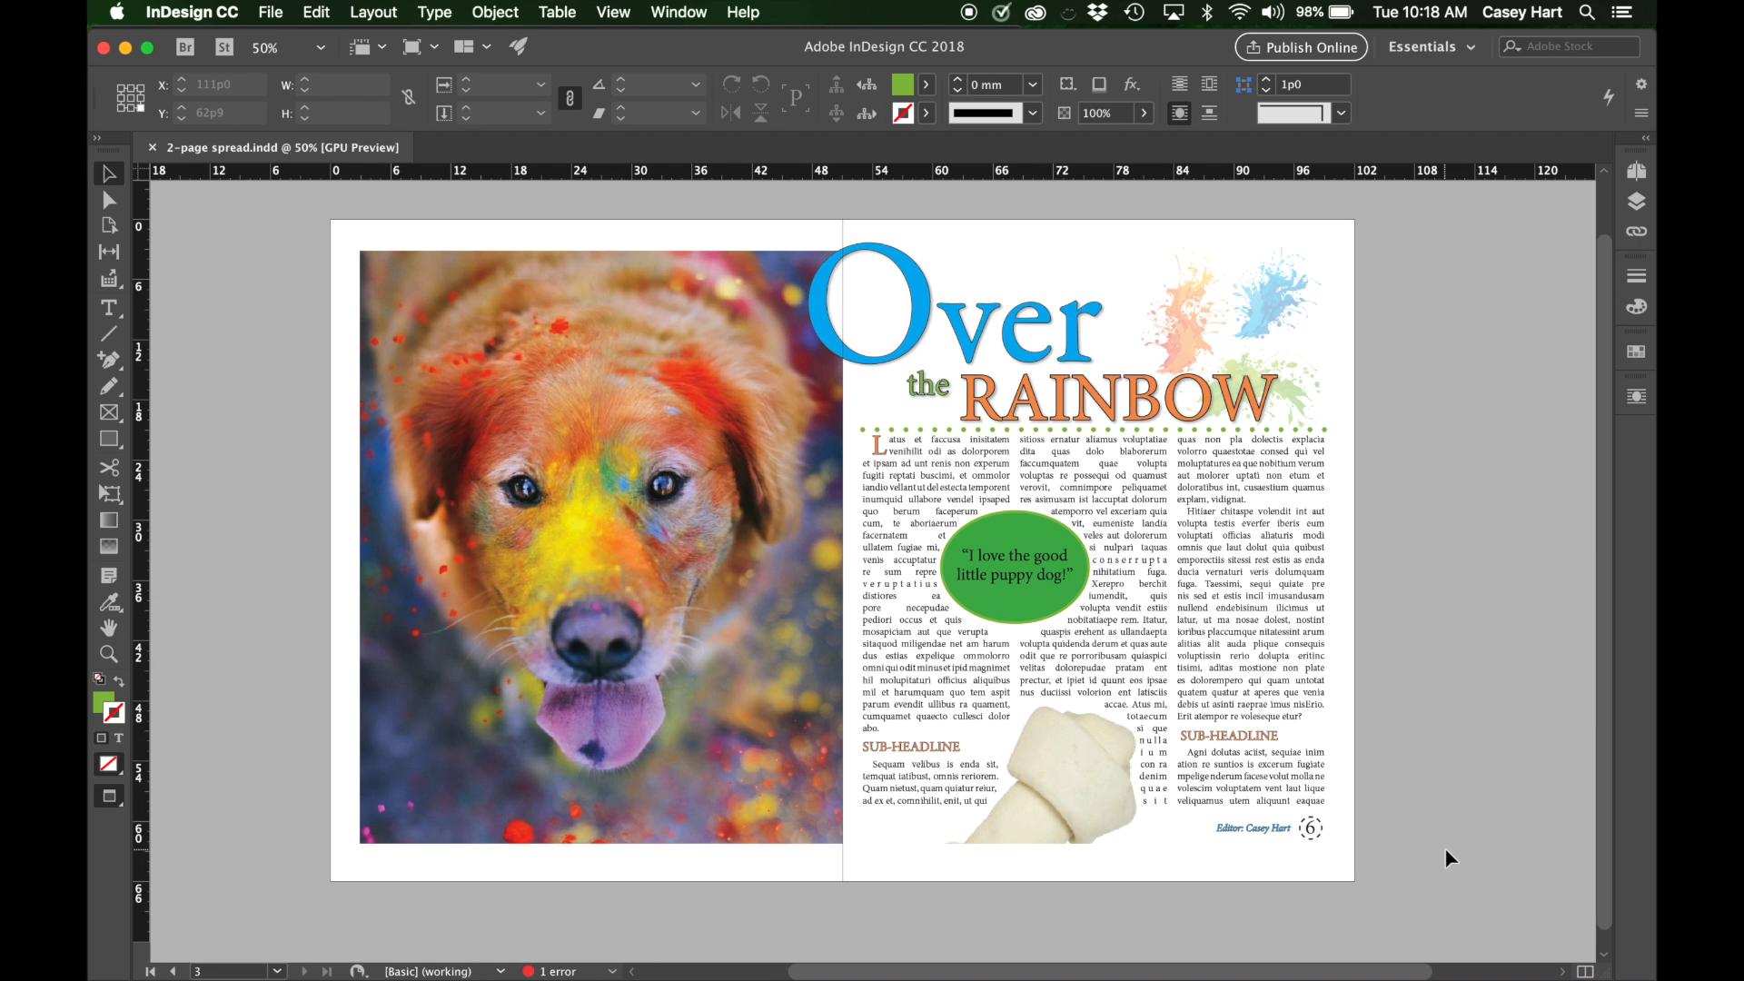
{"action": "scroll", "coordinate": [1444, 847], "scroll_direction": "up", "scroll_amount": 1}
{"action": "scroll", "coordinate": [1445, 848], "scroll_direction": "right", "scroll_amount": 1}
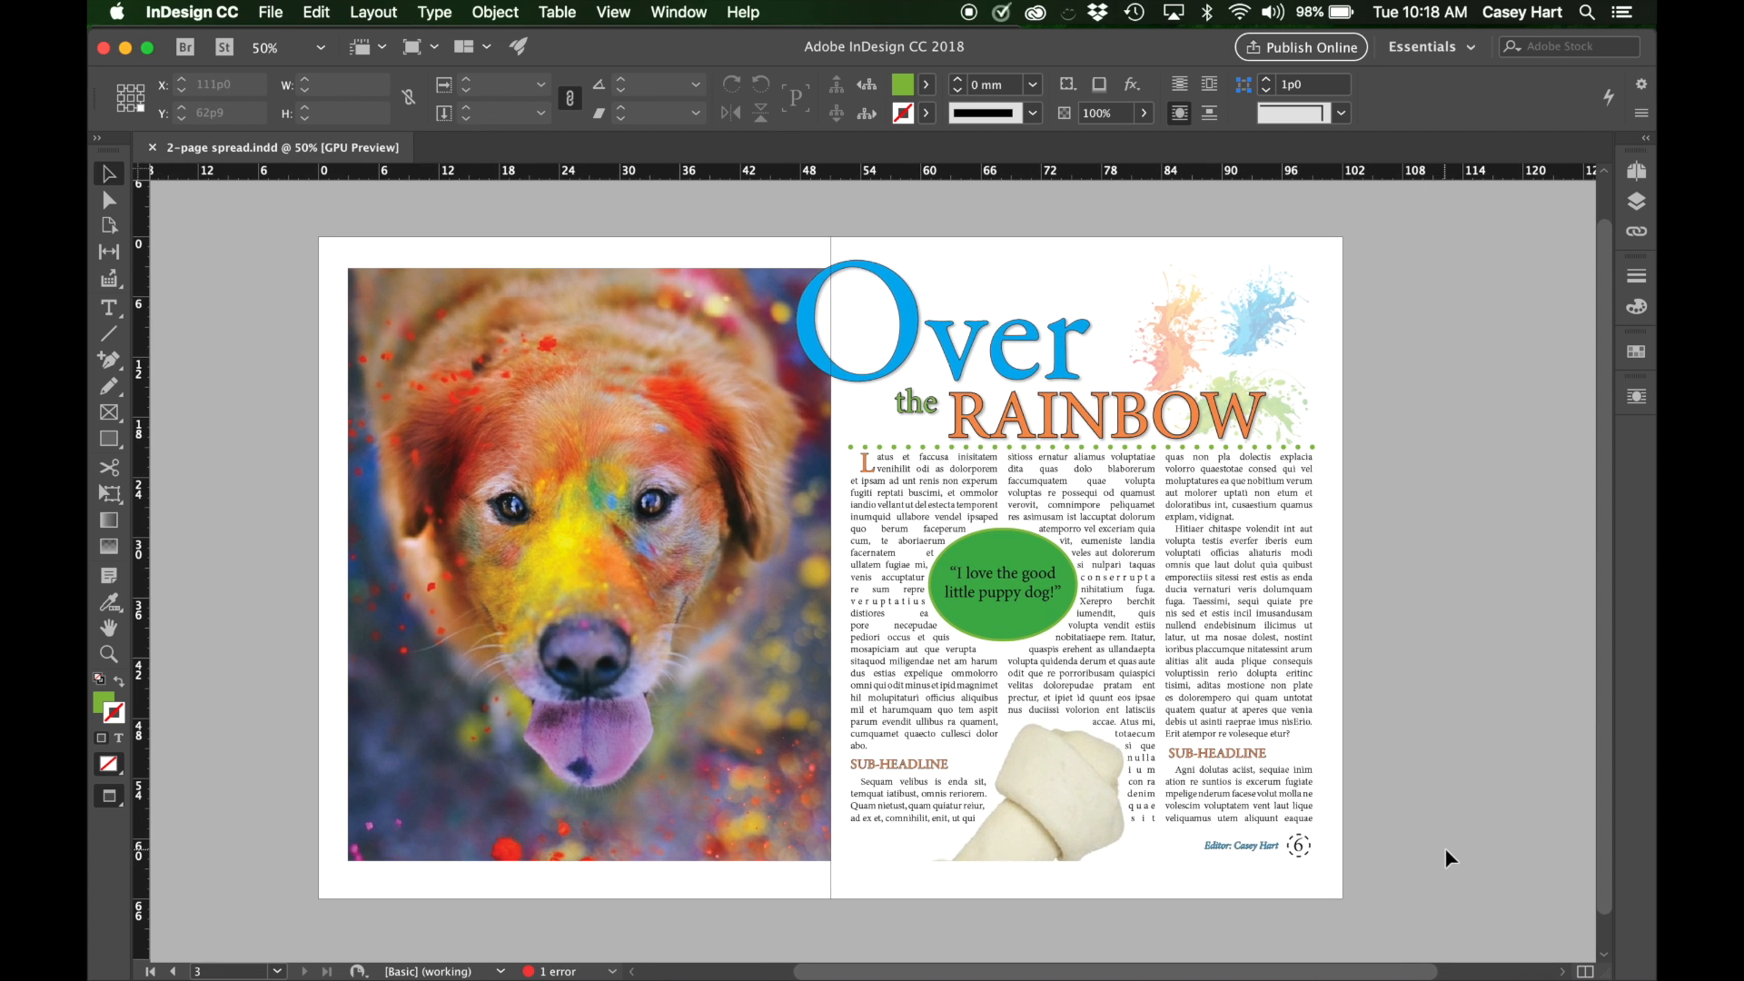
{"action": "scroll", "coordinate": [1445, 850], "scroll_direction": "down", "scroll_amount": 1}
{"action": "scroll", "coordinate": [1445, 851], "scroll_direction": "right", "scroll_amount": 1}
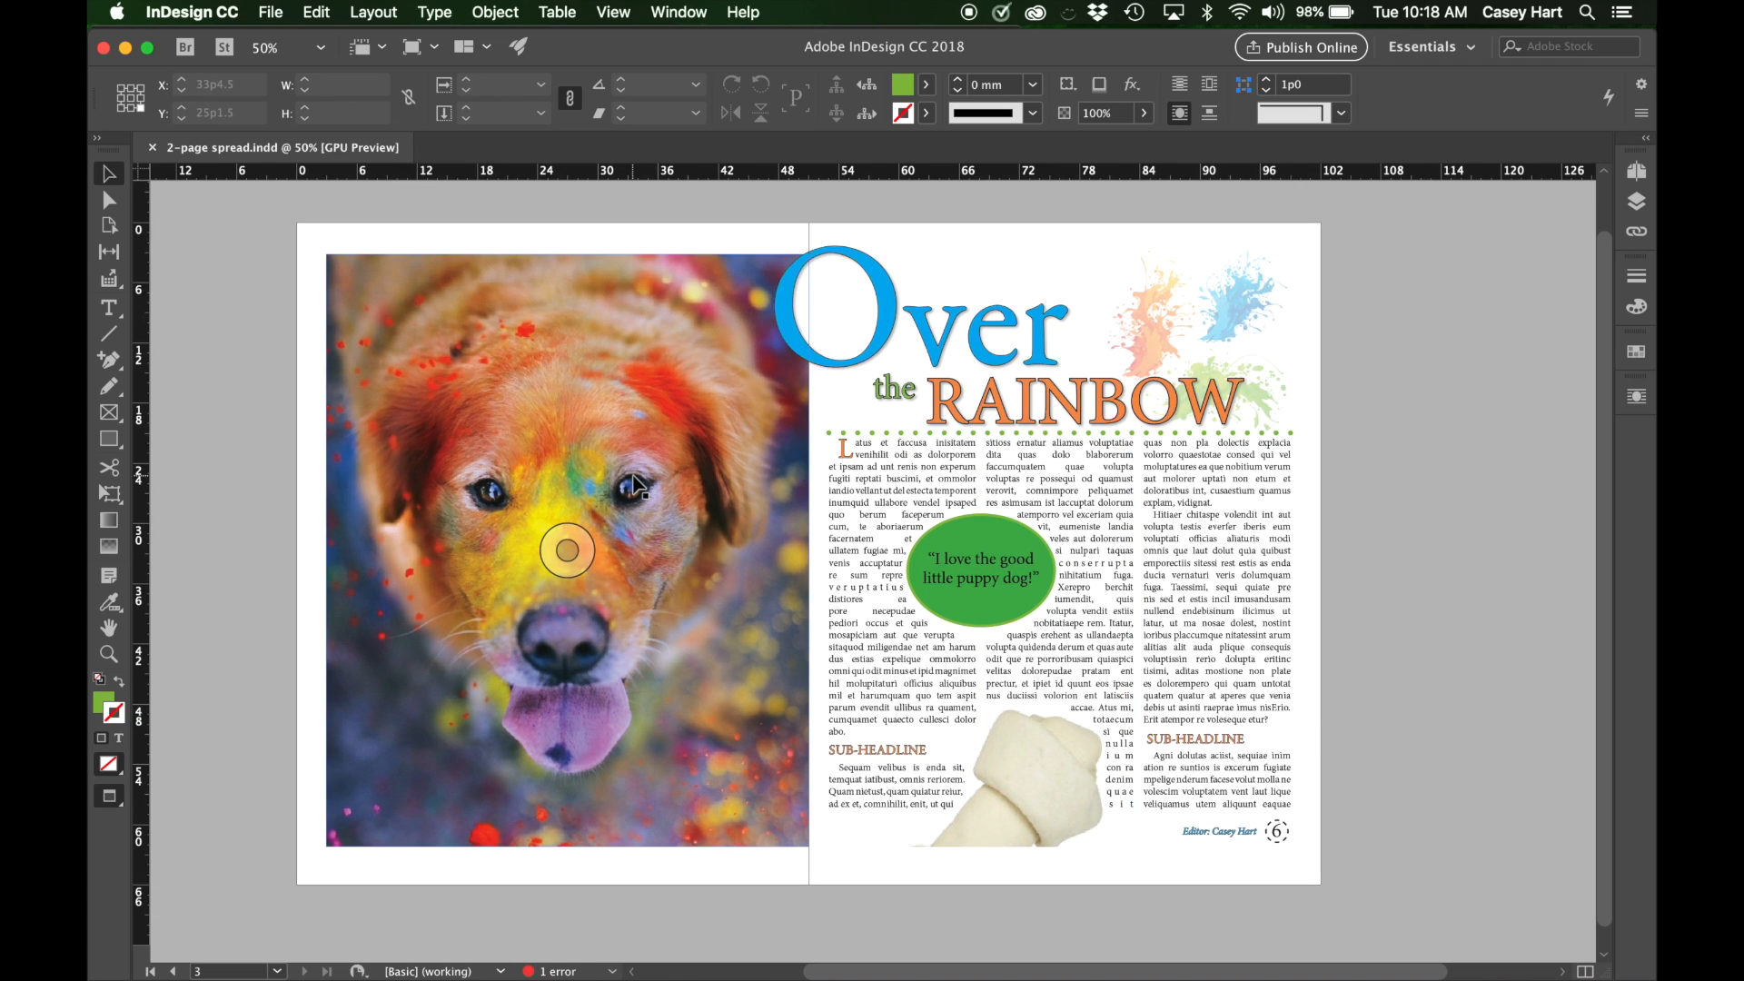
{"action": "scroll", "coordinate": [636, 486], "scroll_direction": "up", "scroll_amount": 2}
{"action": "scroll", "coordinate": [636, 486], "scroll_direction": "left", "scroll_amount": 1}
{"action": "scroll", "coordinate": [636, 486], "scroll_direction": "right", "scroll_amount": 3}
{"action": "scroll", "coordinate": [636, 486], "scroll_direction": "left", "scroll_amount": 3}
{"action": "scroll", "coordinate": [636, 486], "scroll_direction": "up", "scroll_amount": 1}
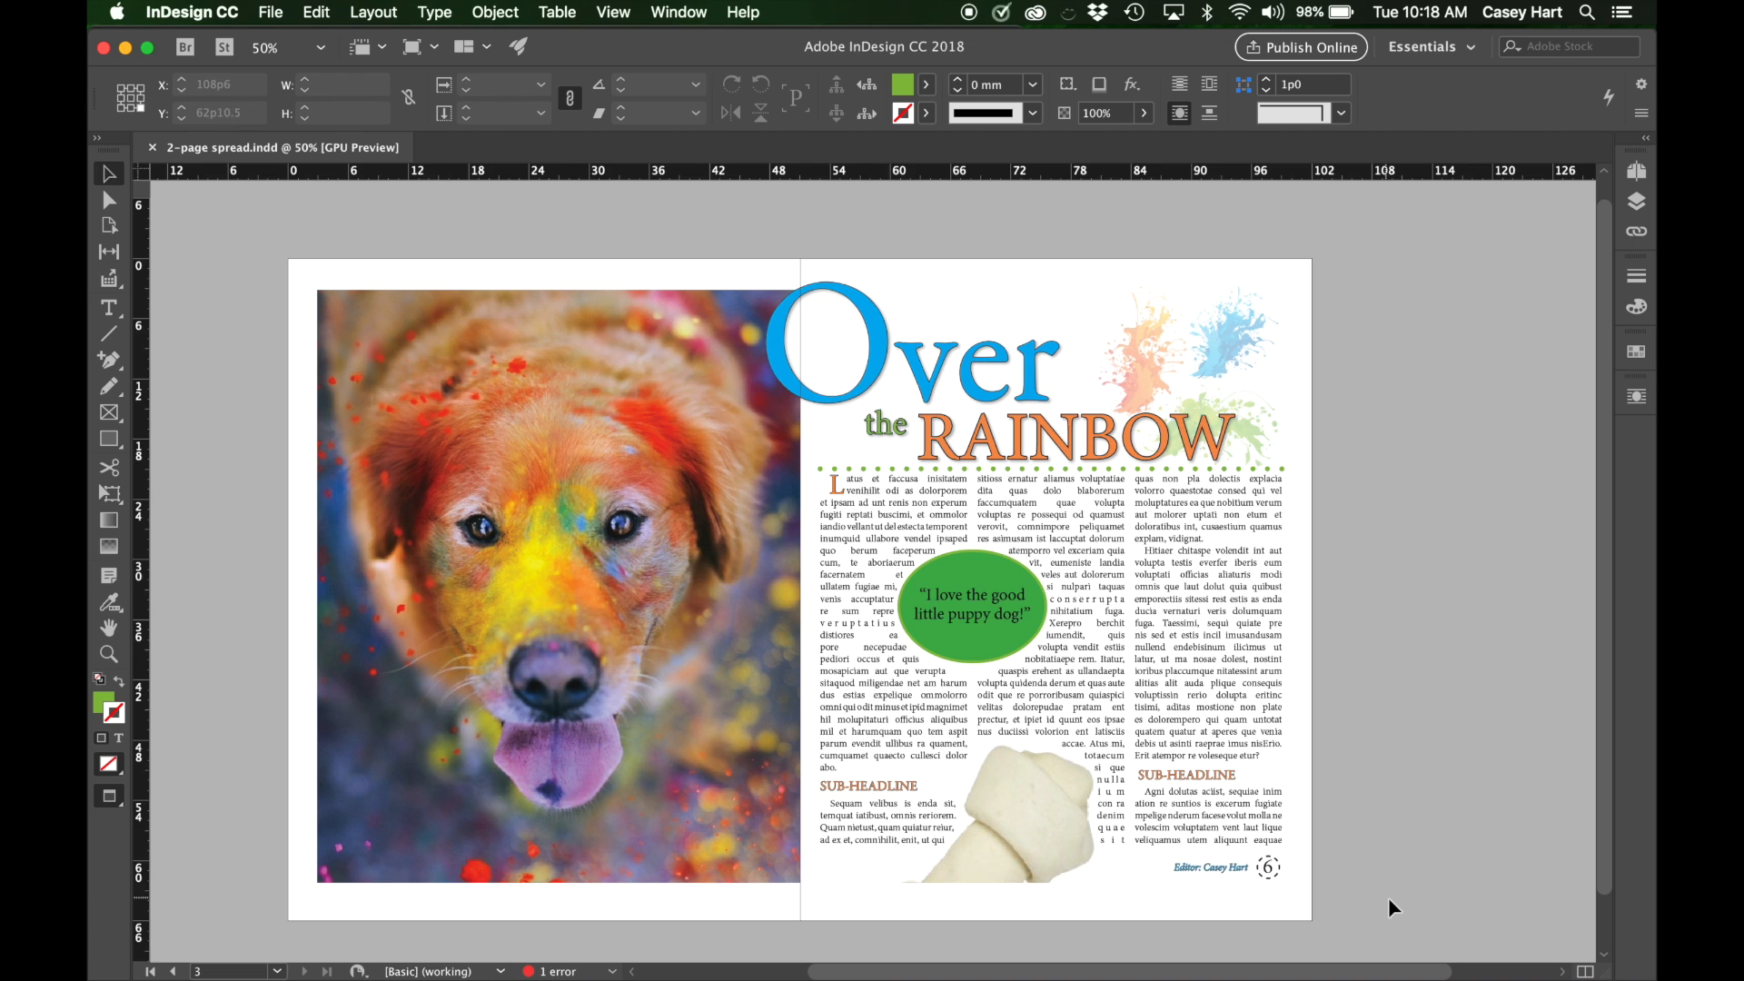
{"action": "scroll", "coordinate": [1390, 900], "scroll_direction": "down", "scroll_amount": 1}
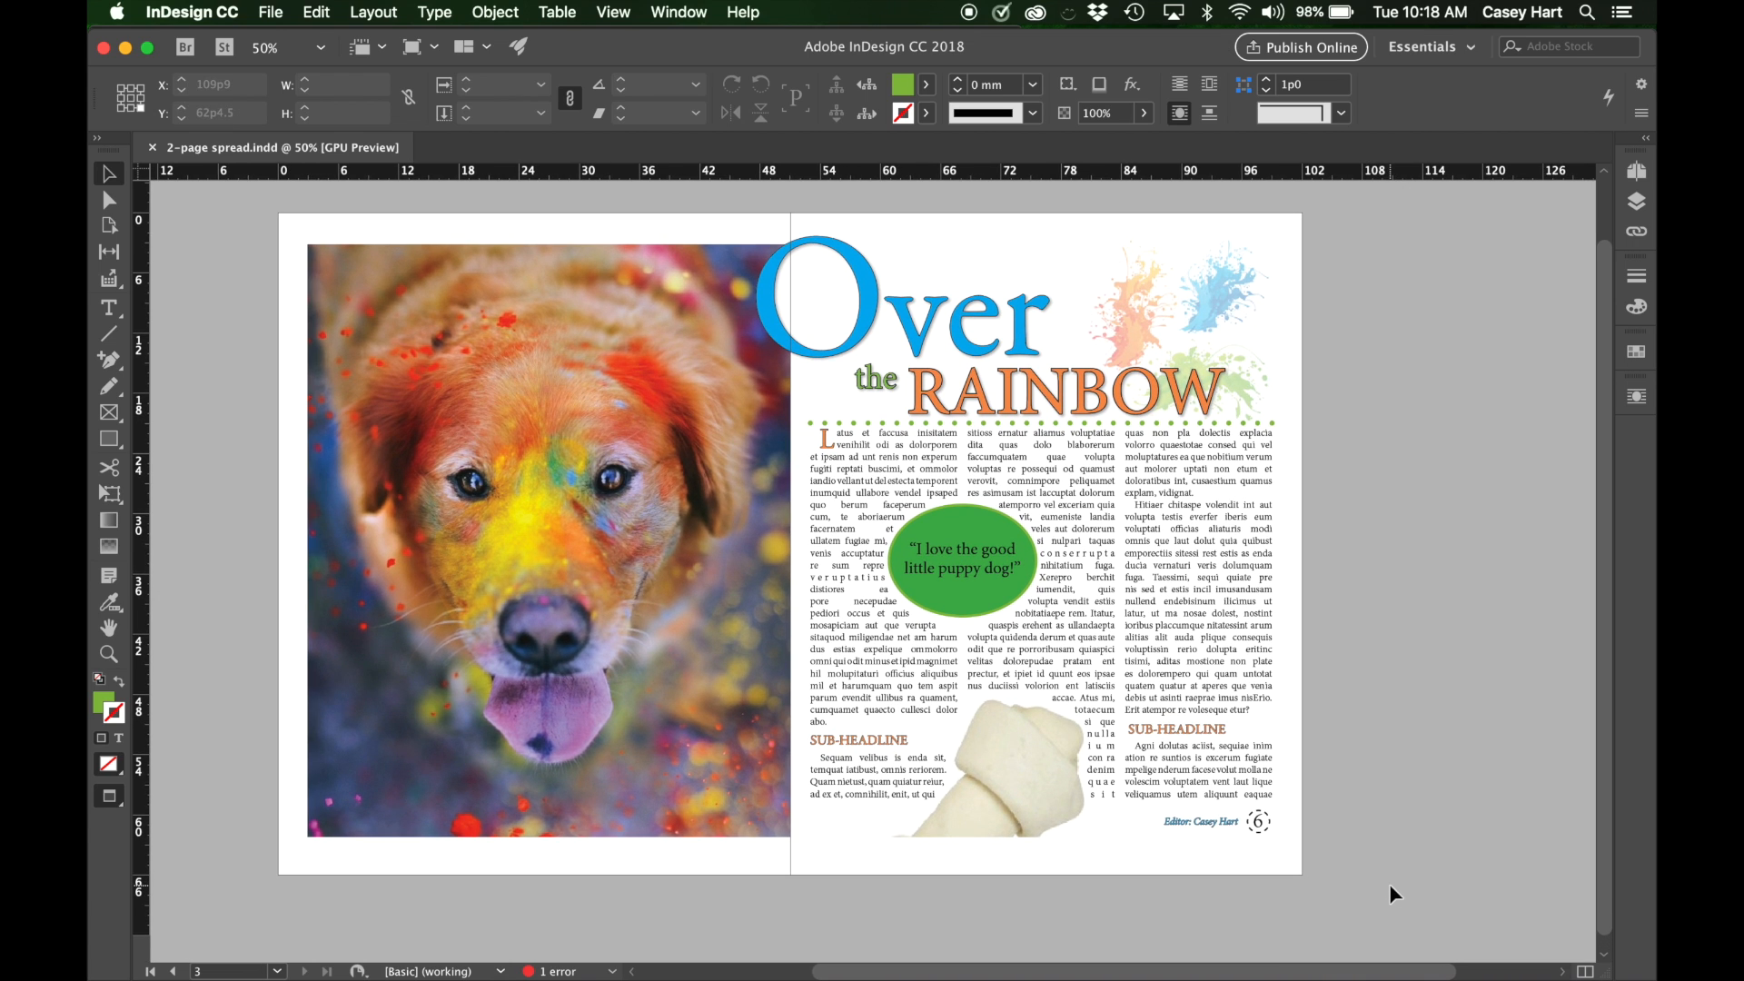
Switch the screen mode from Preview to Normal and examine the frames, column guides and objects on the pasteboard.
{"action": "key", "text": "w"}
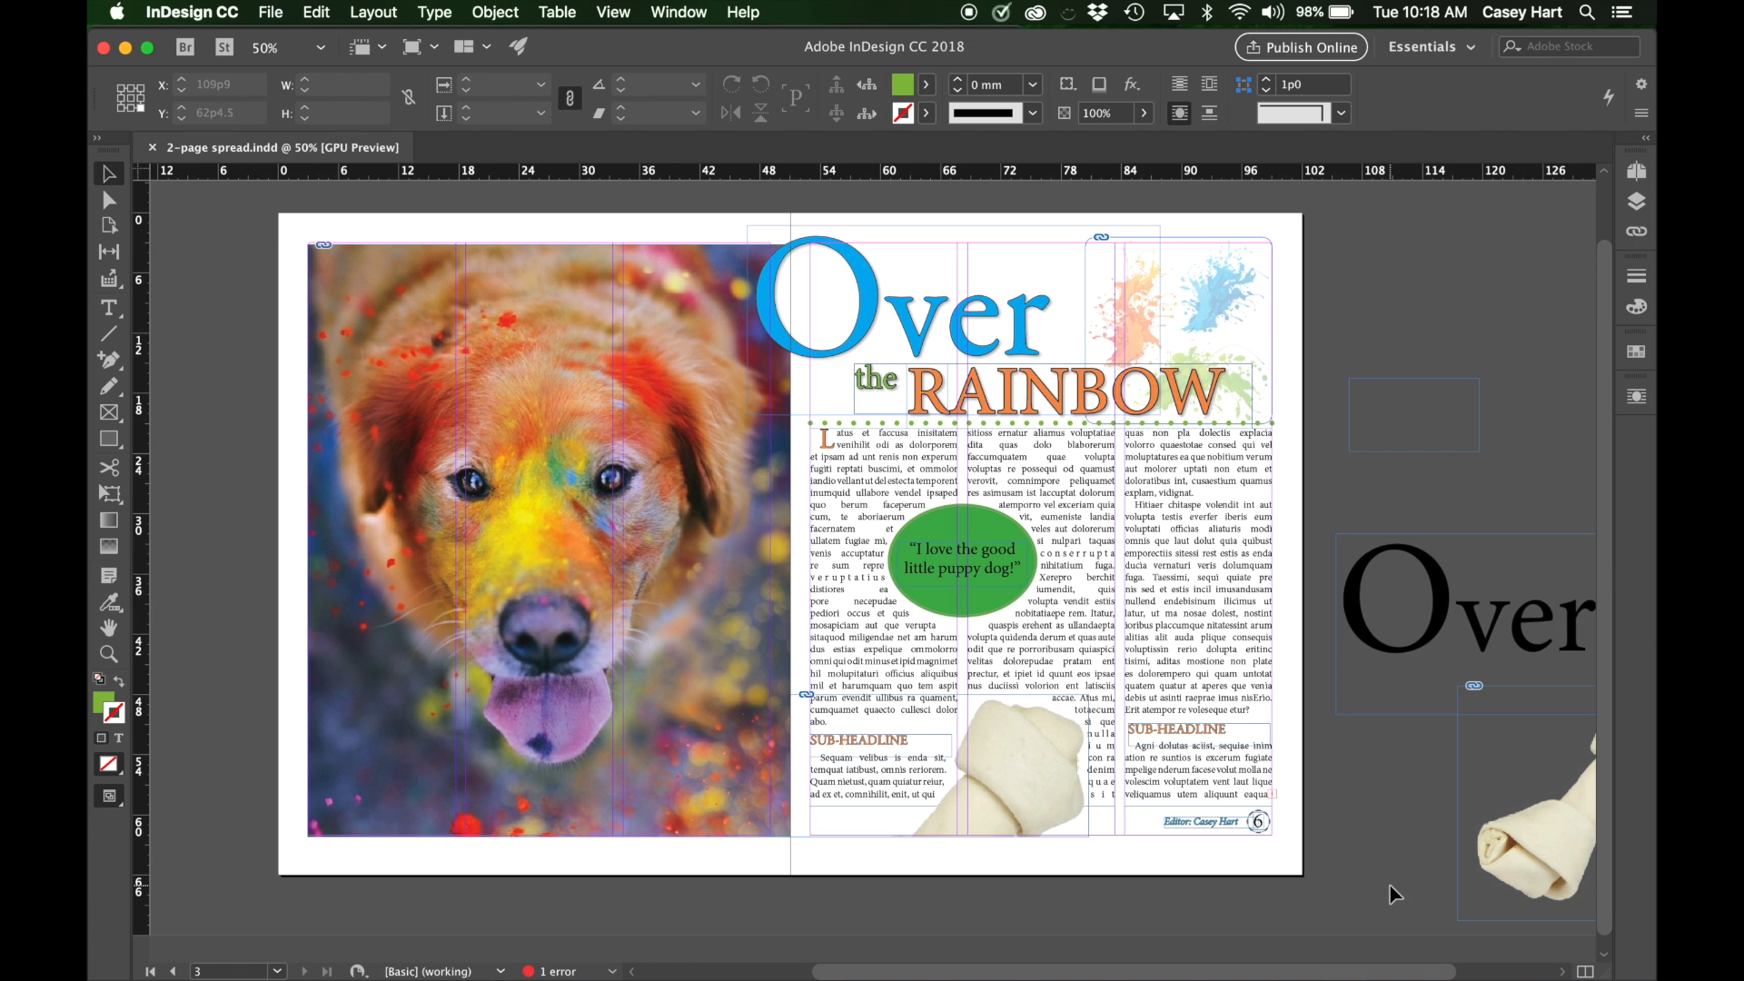
{"action": "scroll", "coordinate": [1309, 770], "scroll_direction": "right", "scroll_amount": 1}
{"action": "scroll", "coordinate": [1310, 771], "scroll_direction": "right", "scroll_amount": 2}
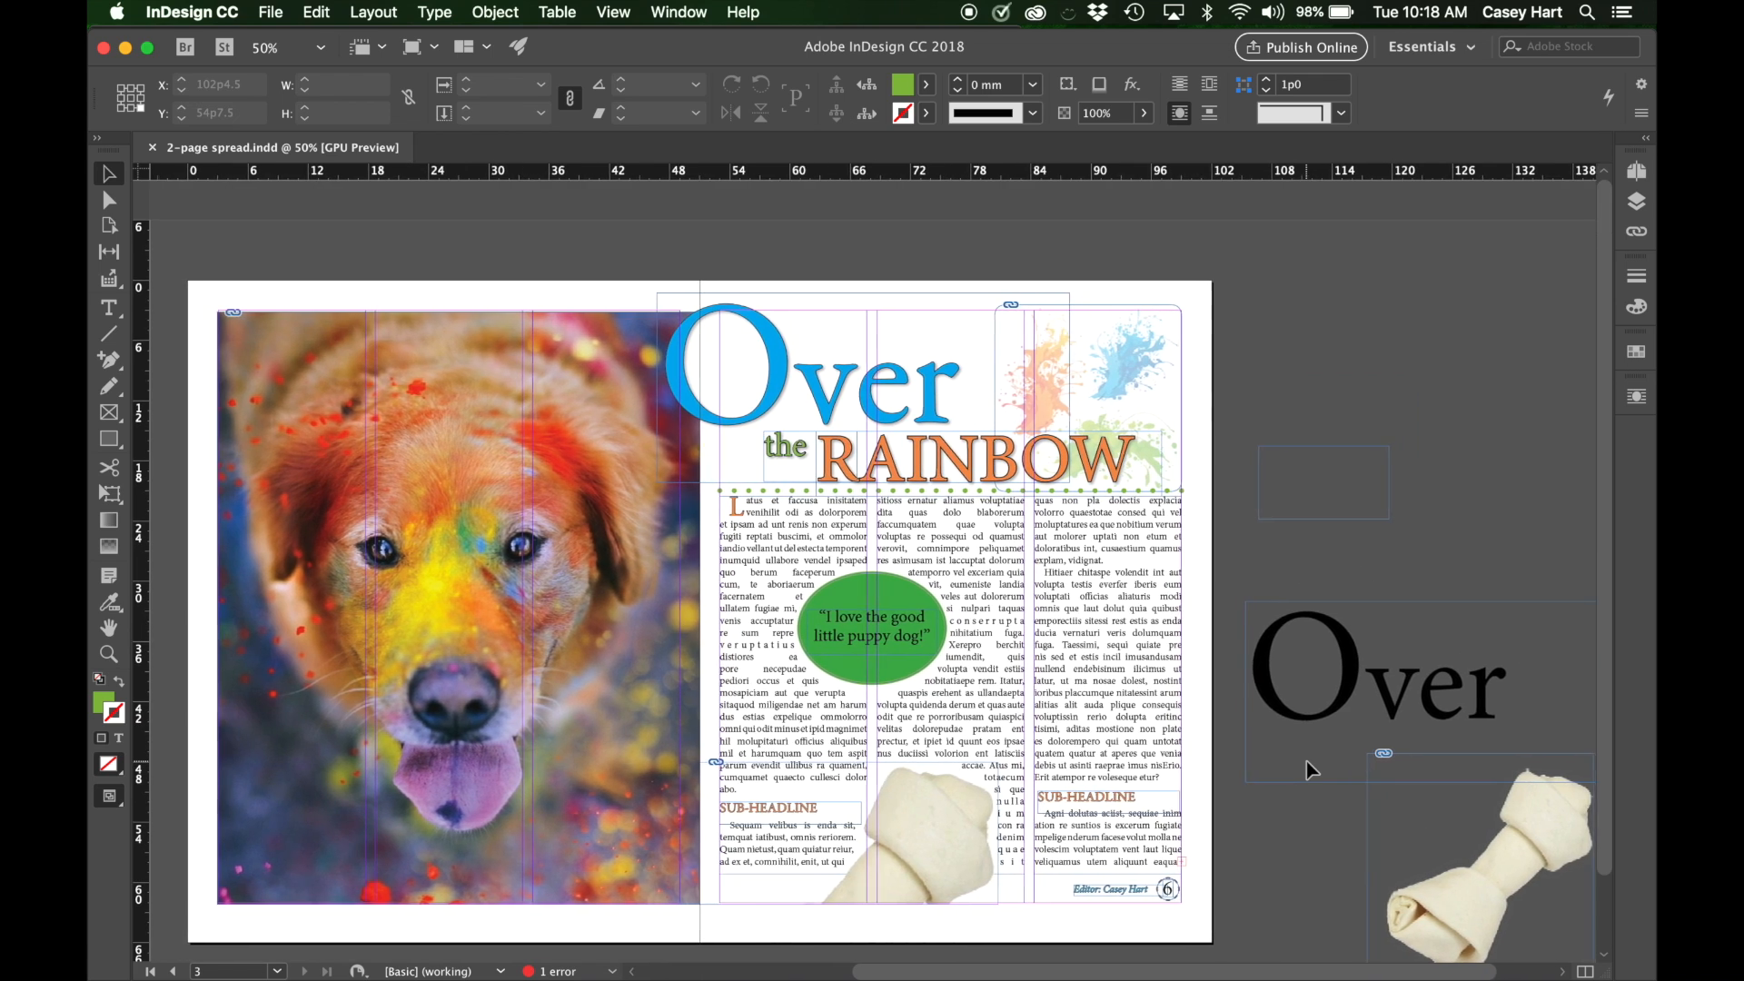
{"action": "scroll", "coordinate": [1311, 770], "scroll_direction": "left", "scroll_amount": 4}
{"action": "scroll", "coordinate": [1311, 771], "scroll_direction": "up", "scroll_amount": 1}
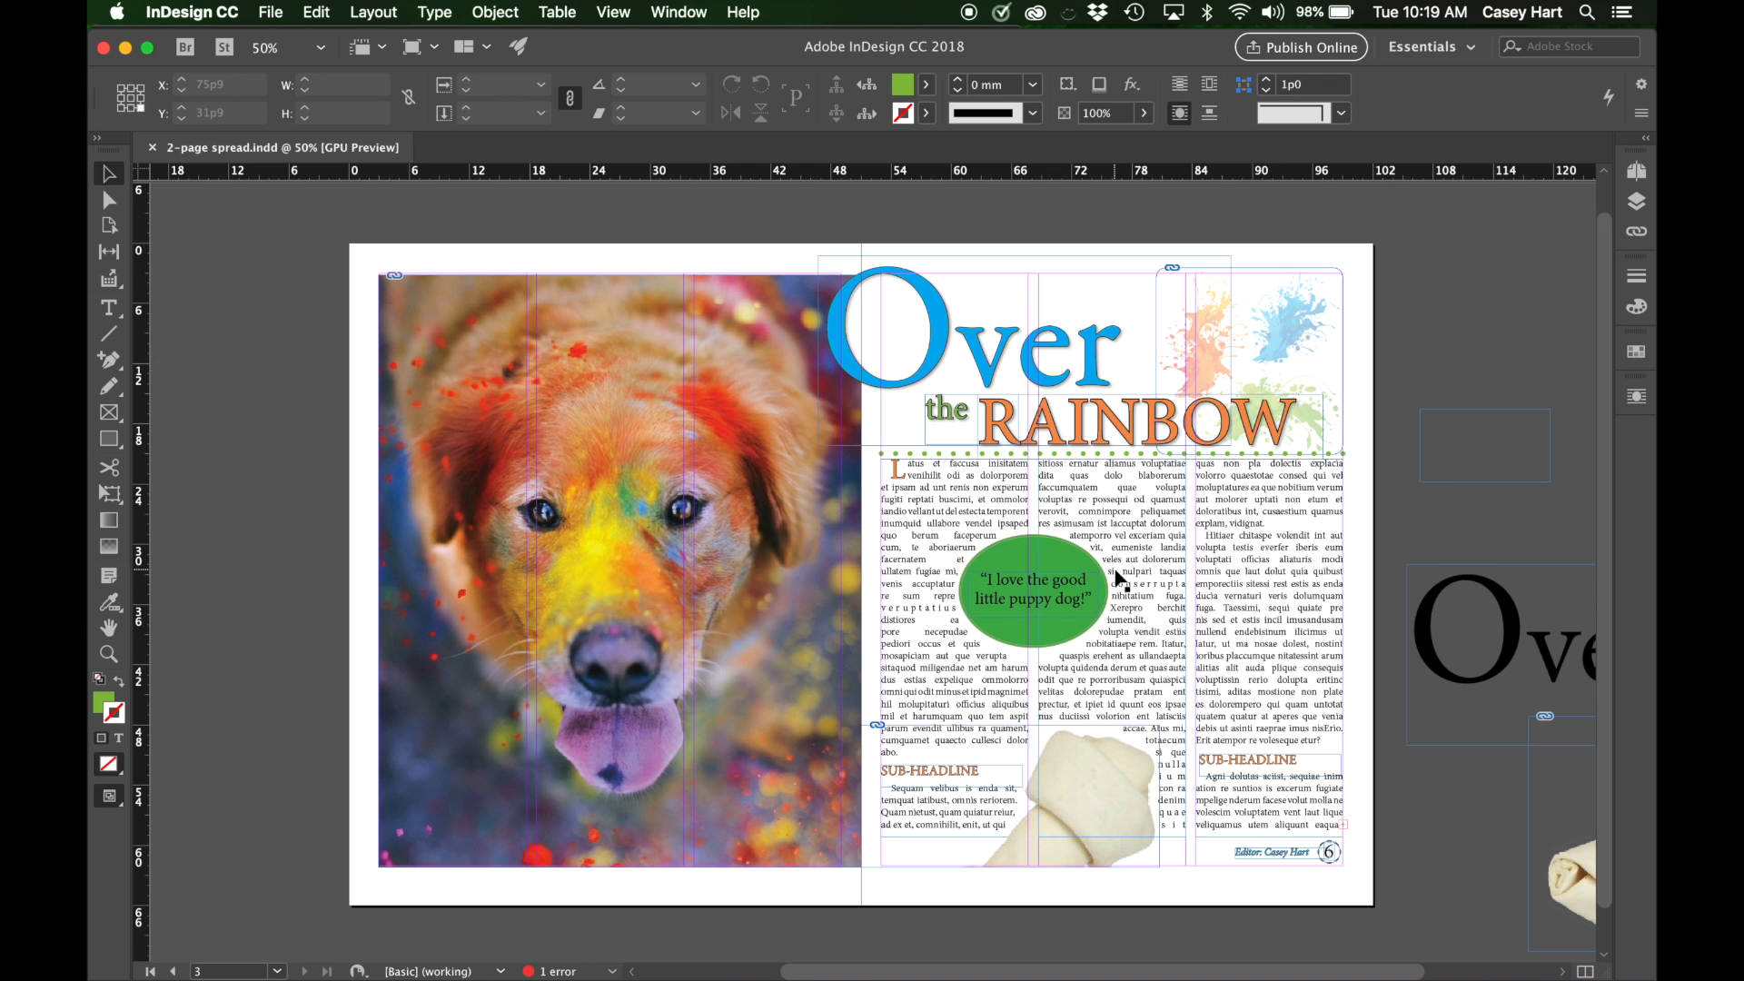
{"action": "scroll", "coordinate": [1112, 545], "scroll_direction": "down", "scroll_amount": 2}
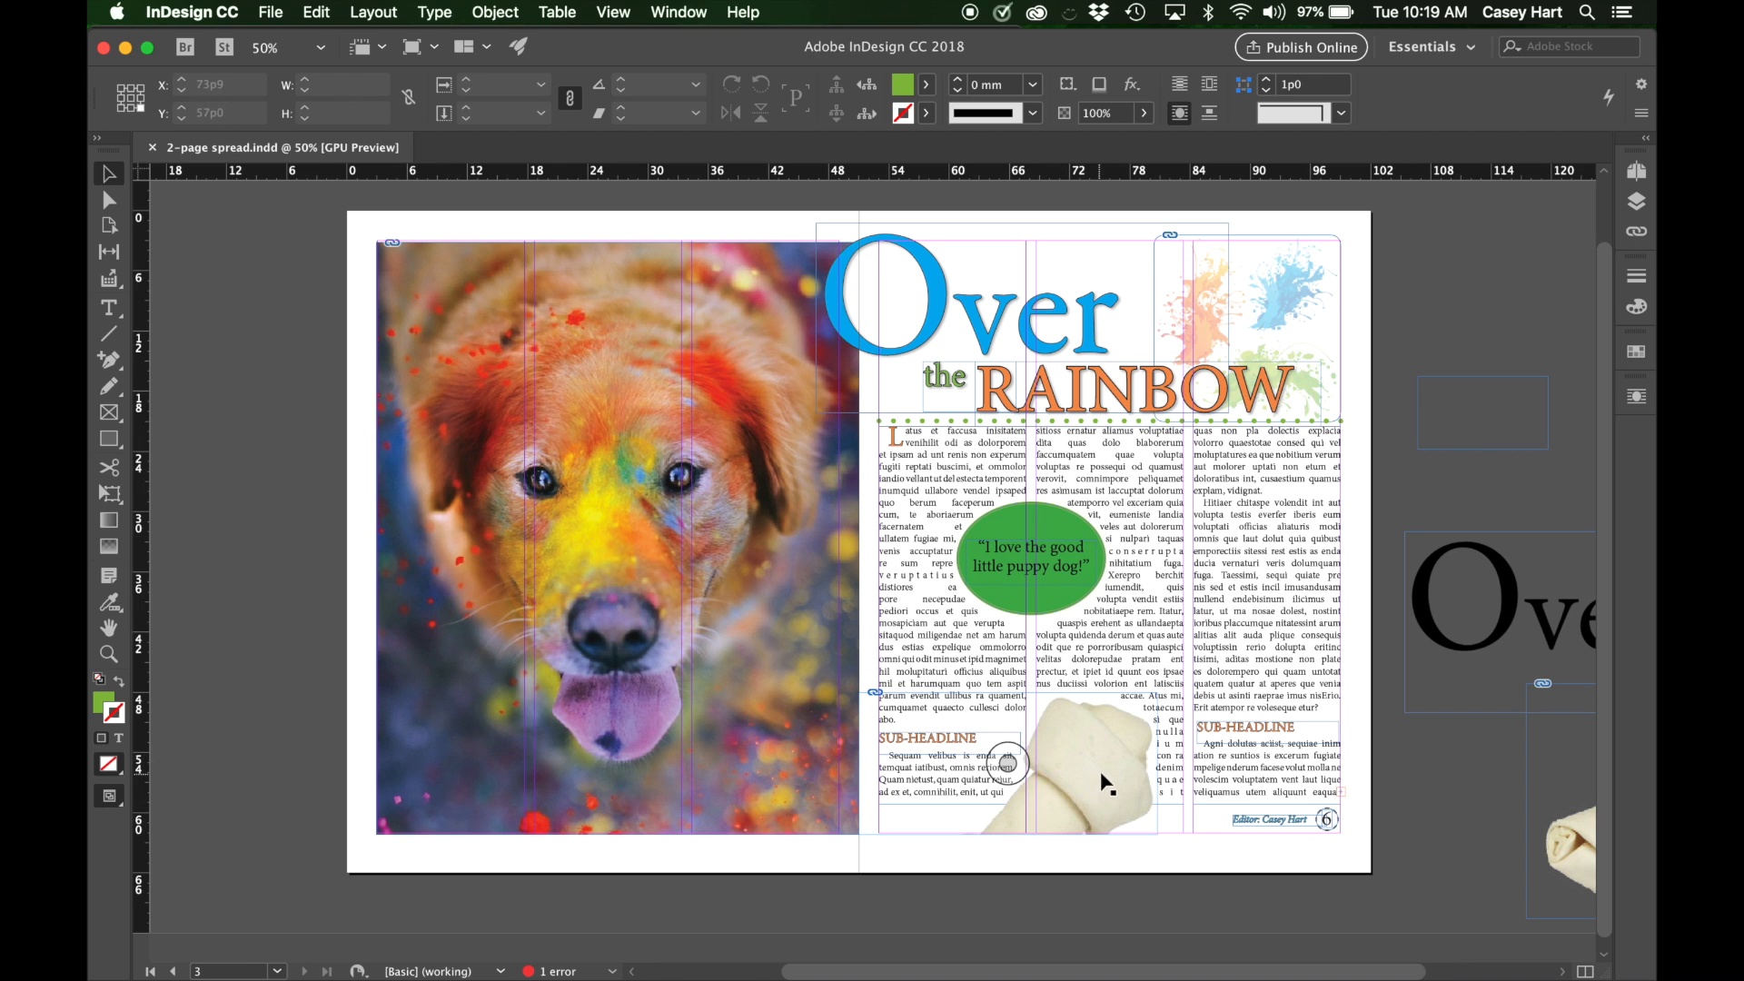
{"action": "scroll", "coordinate": [1074, 843], "scroll_direction": "right", "scroll_amount": 5}
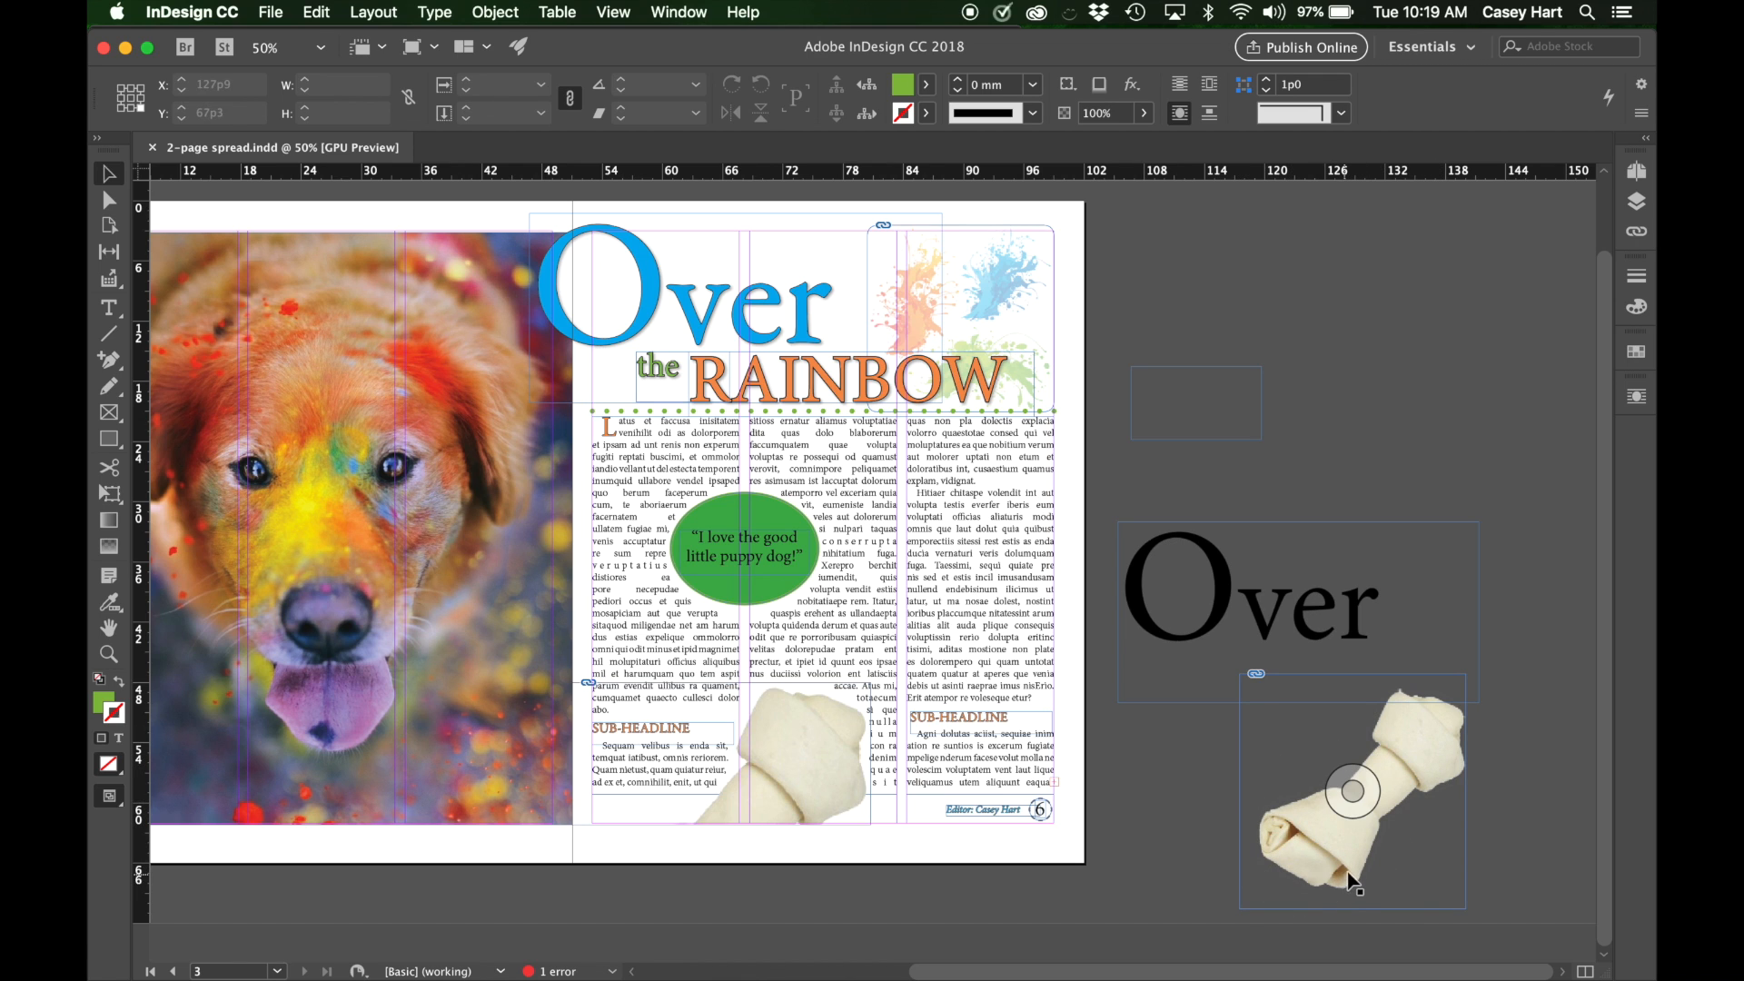
{"action": "scroll", "coordinate": [1299, 817], "scroll_direction": "left", "scroll_amount": 5}
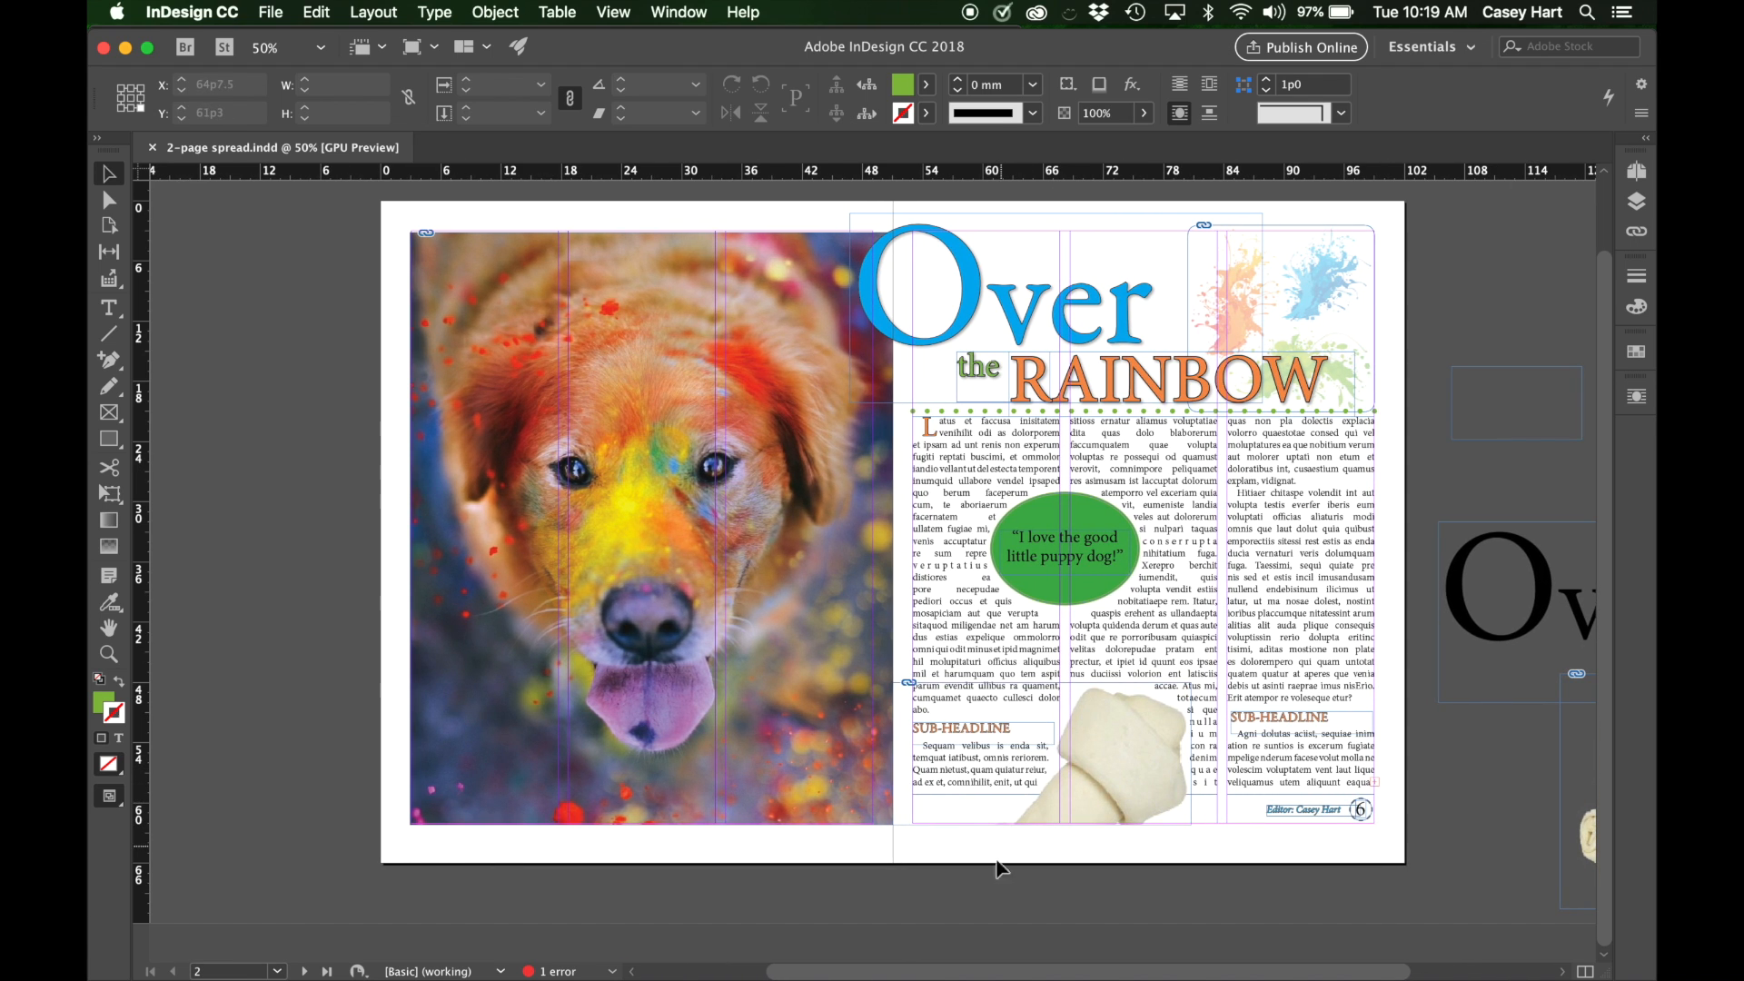
{"action": "scroll", "coordinate": [1131, 632], "scroll_direction": "right", "scroll_amount": 1}
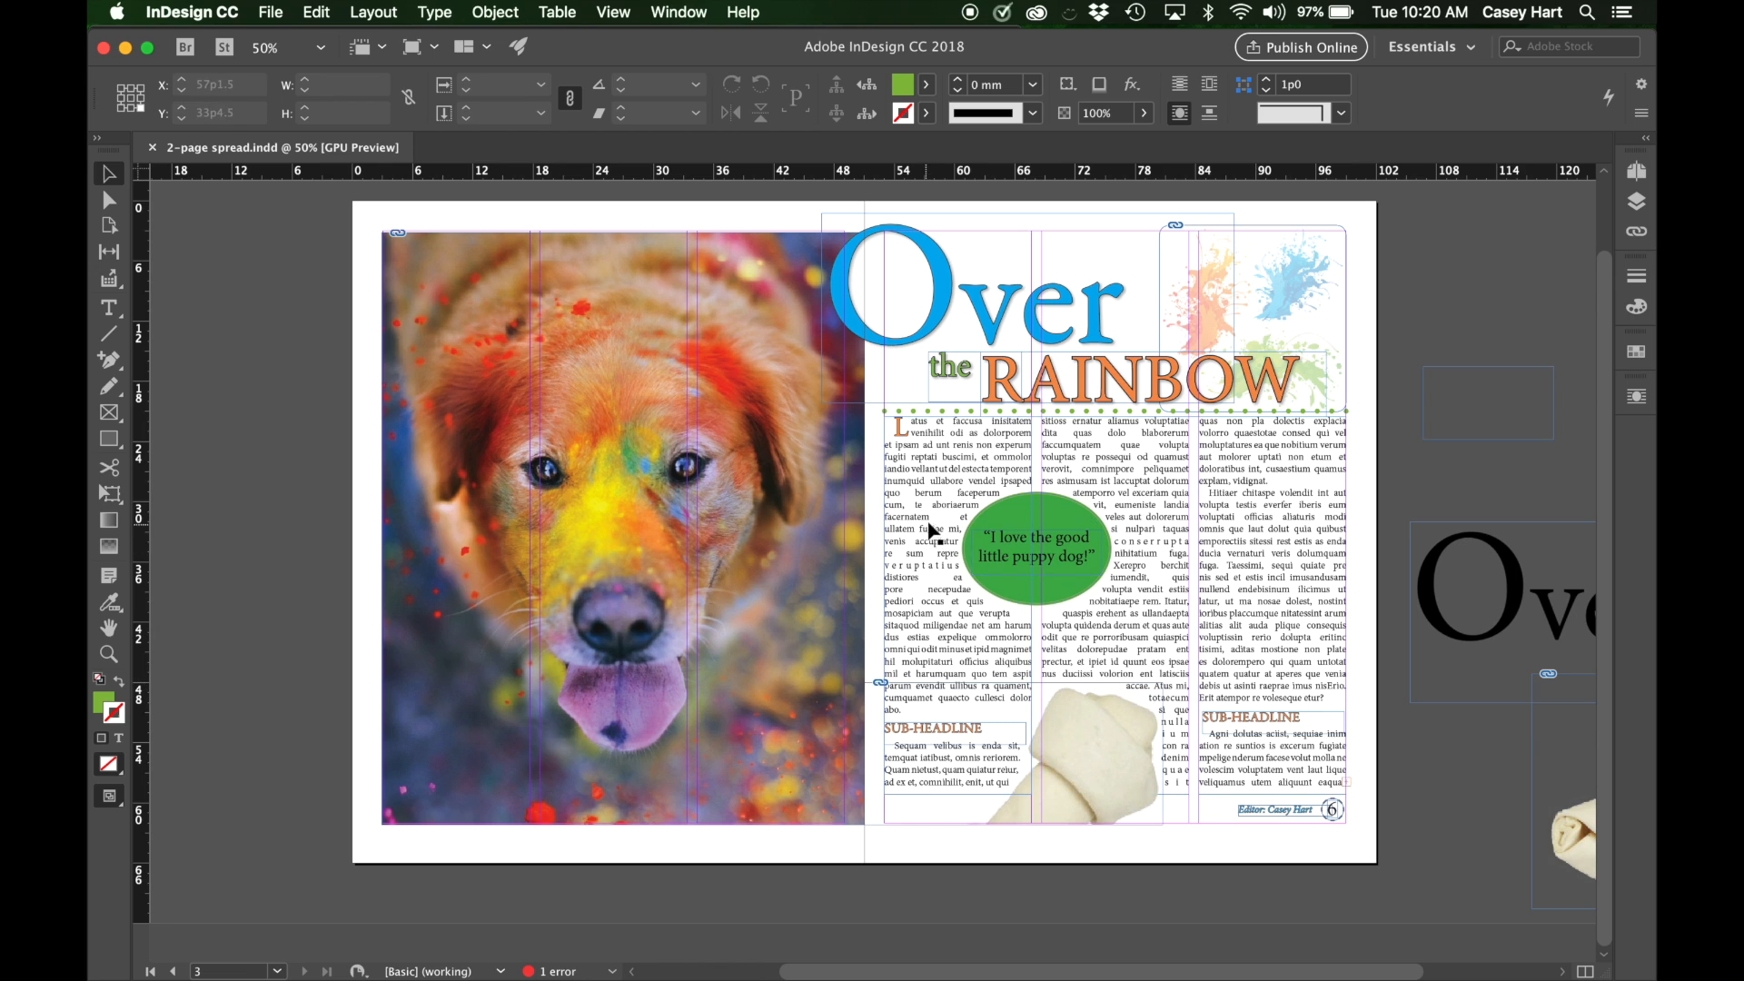
{"action": "scroll", "coordinate": [941, 653], "scroll_direction": "right", "scroll_amount": 1}
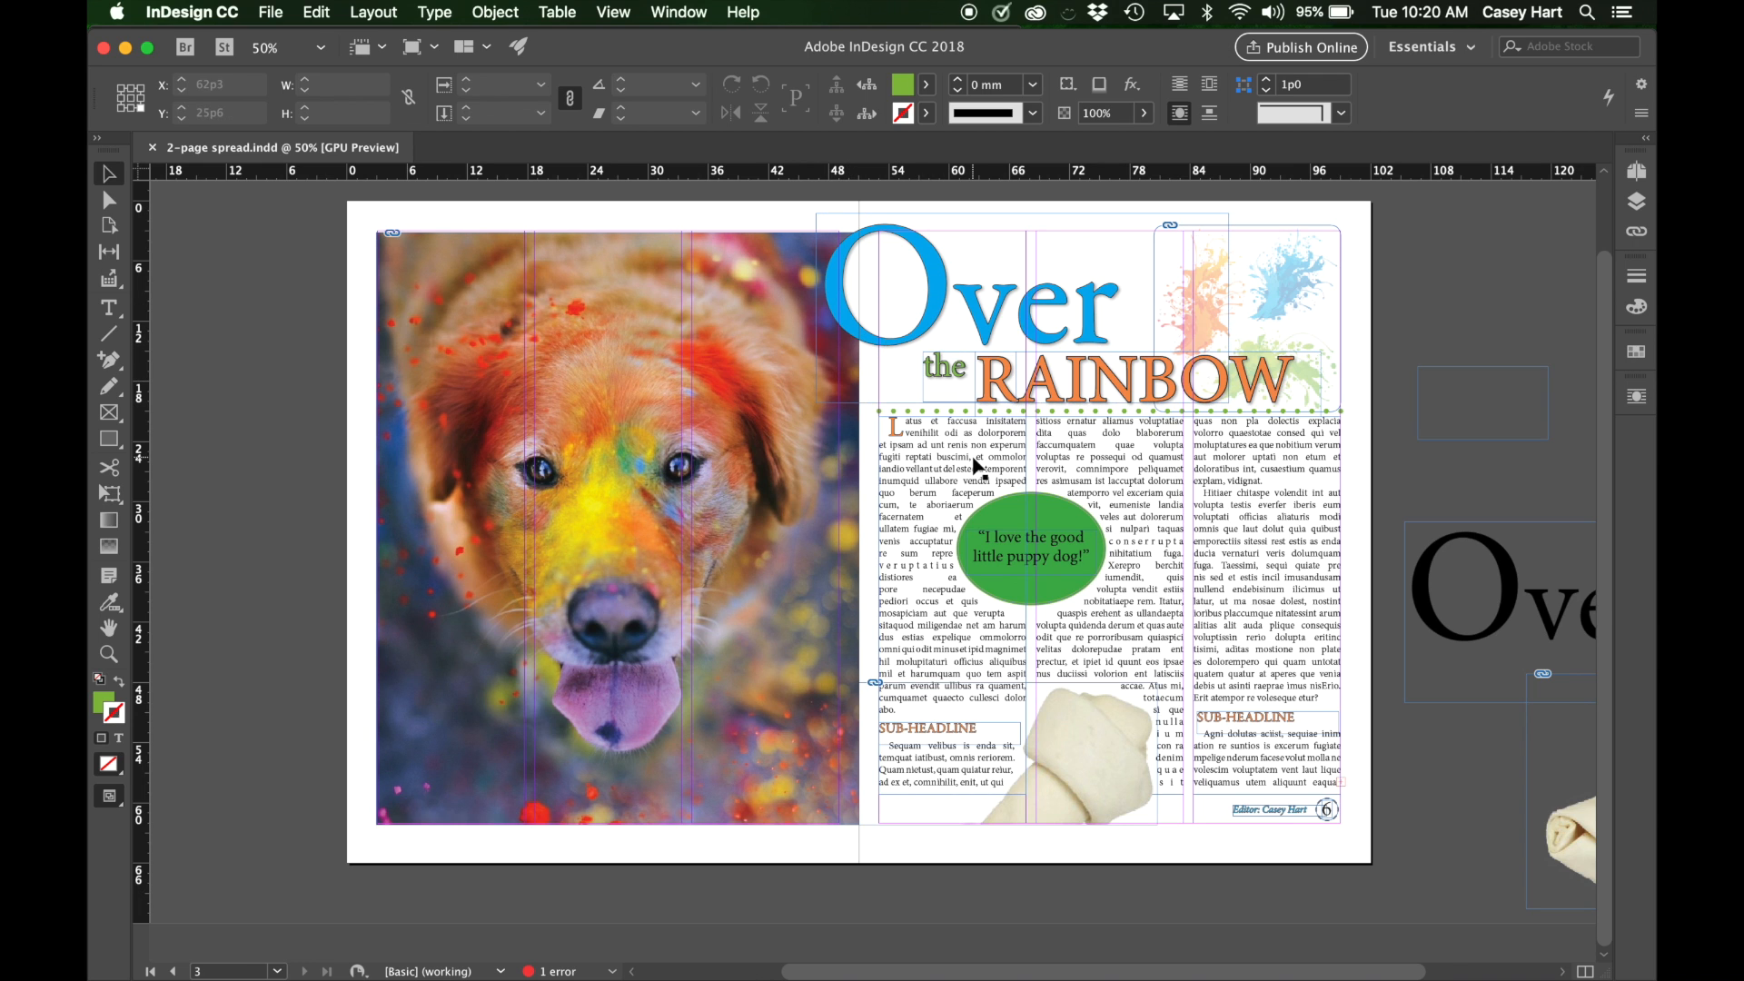
{"action": "scroll", "coordinate": [973, 471], "scroll_direction": "right", "scroll_amount": 5}
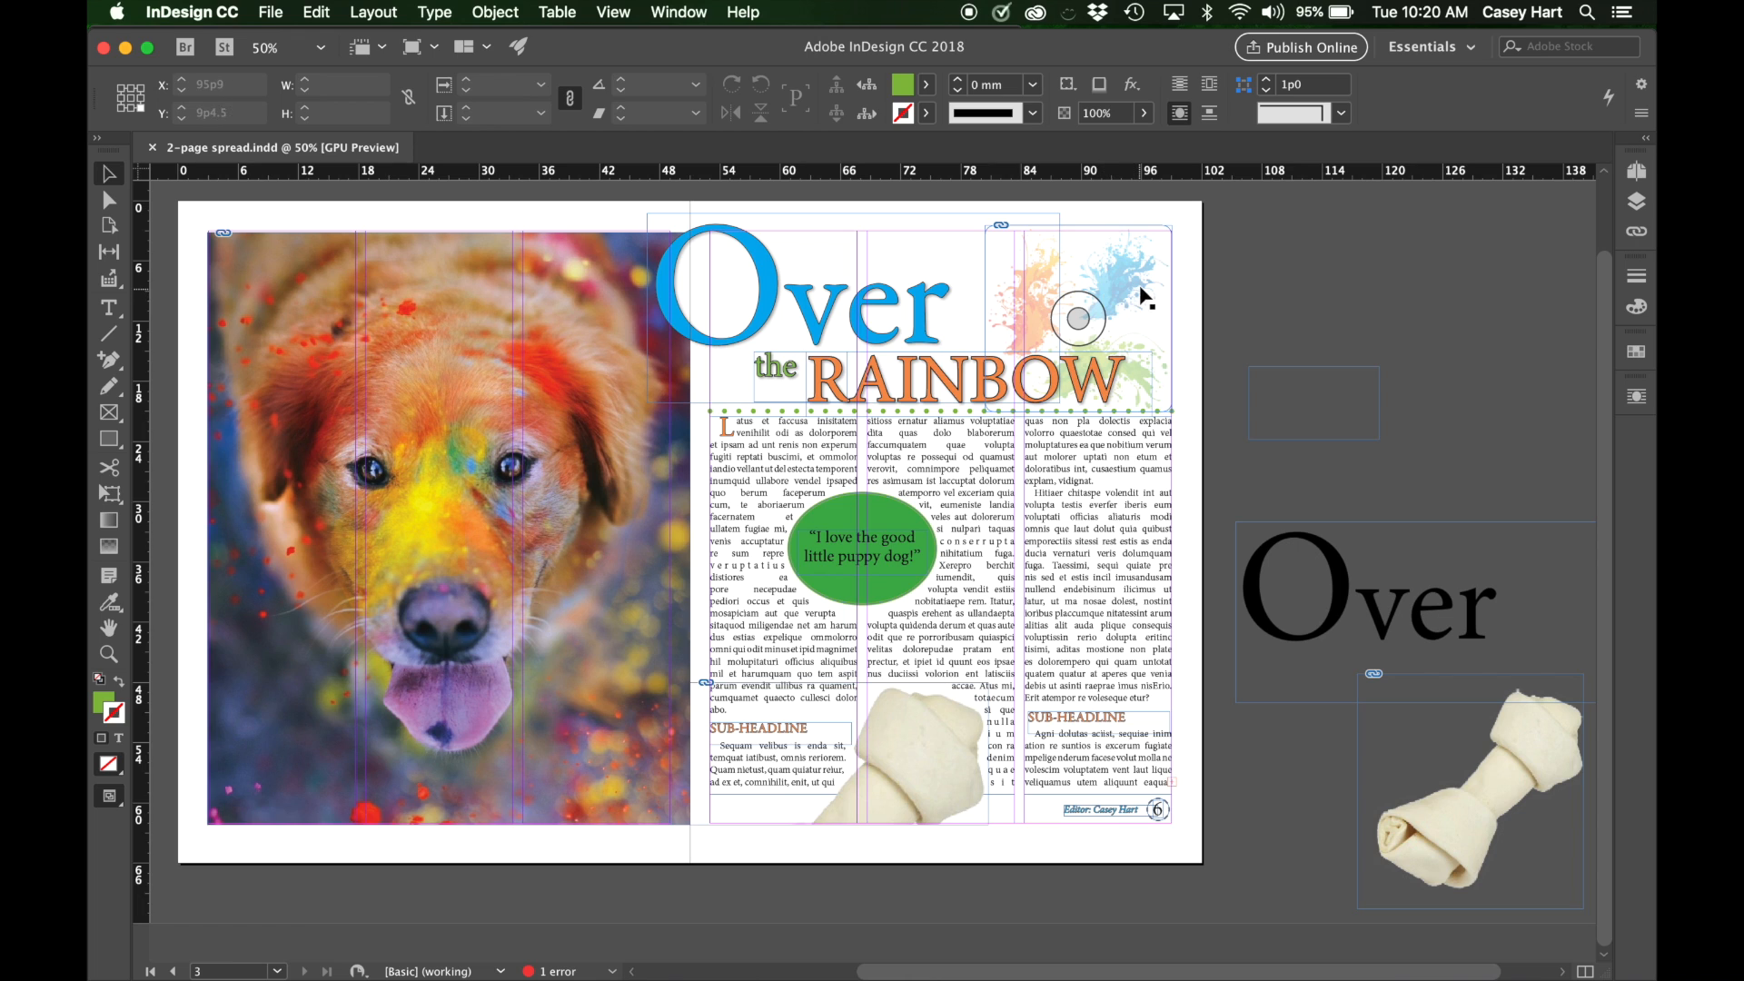
Try moving the paint splatter image off the page onto the pasteboard, return it beside the headline and deselect it.
{"action": "left_click_drag", "start_coordinate": [1126, 283], "coordinate": [1152, 255]}
{"action": "key", "text": "super+z"}
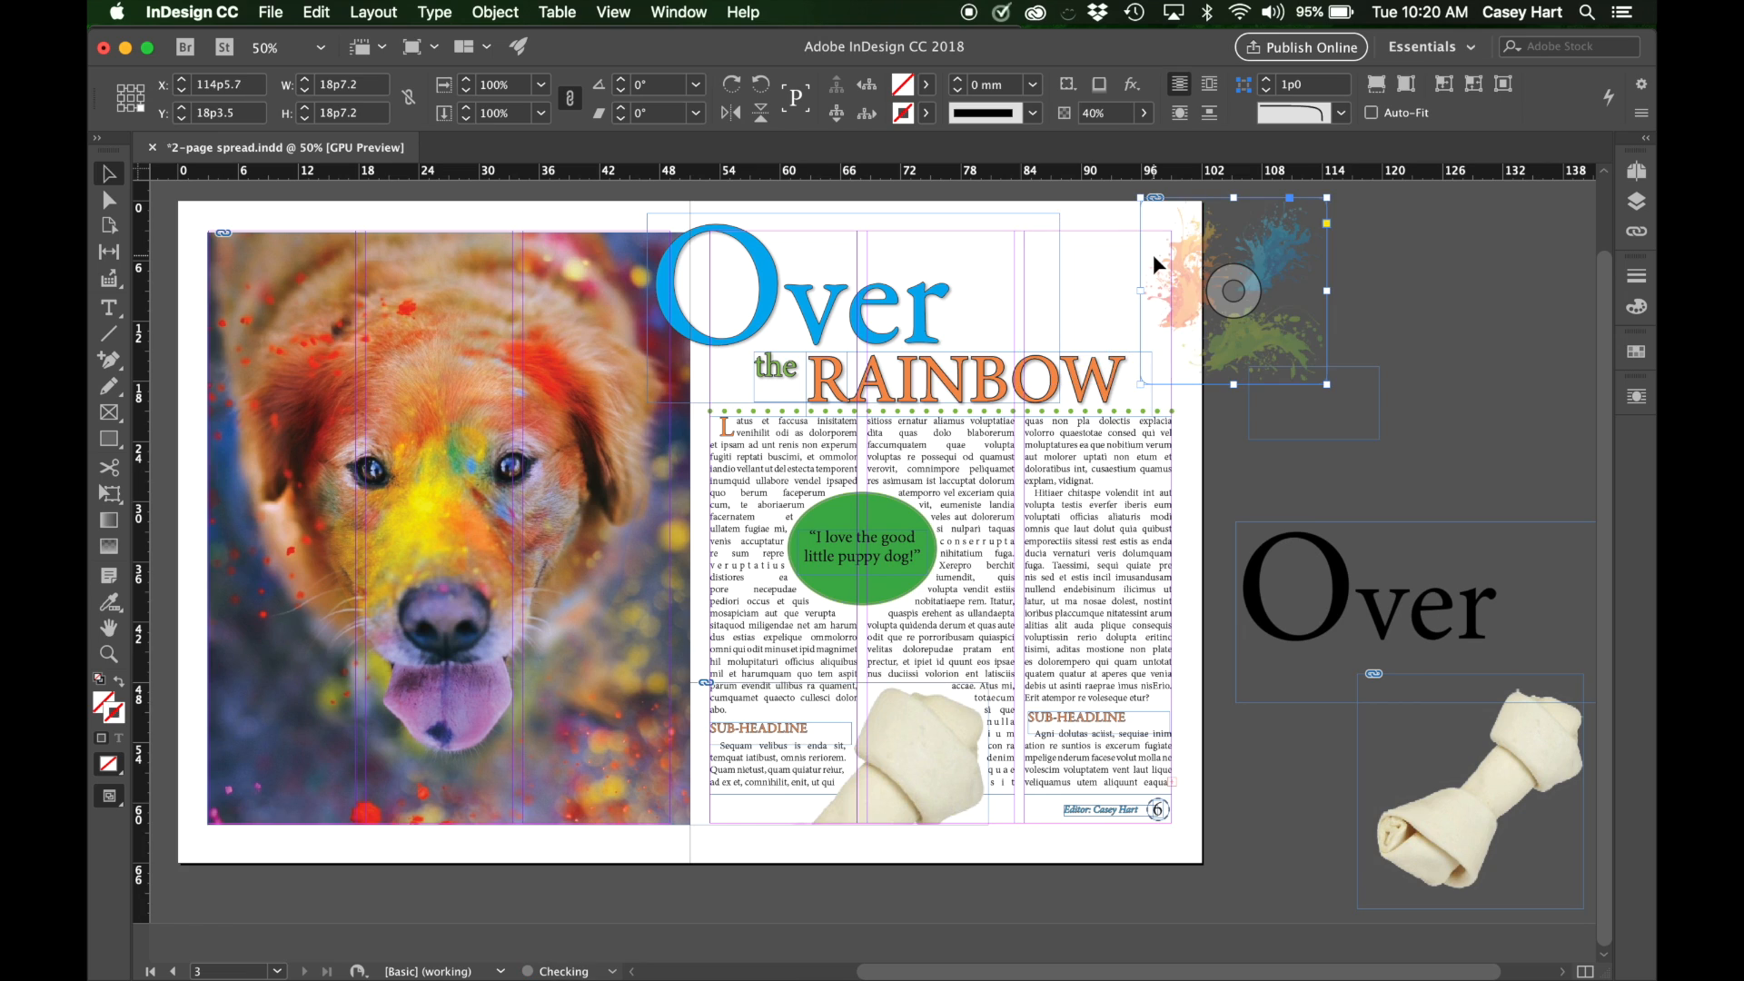
{"action": "key", "text": "super+shift+z"}
{"action": "left_click_drag", "start_coordinate": [1155, 264], "coordinate": [1126, 277]}
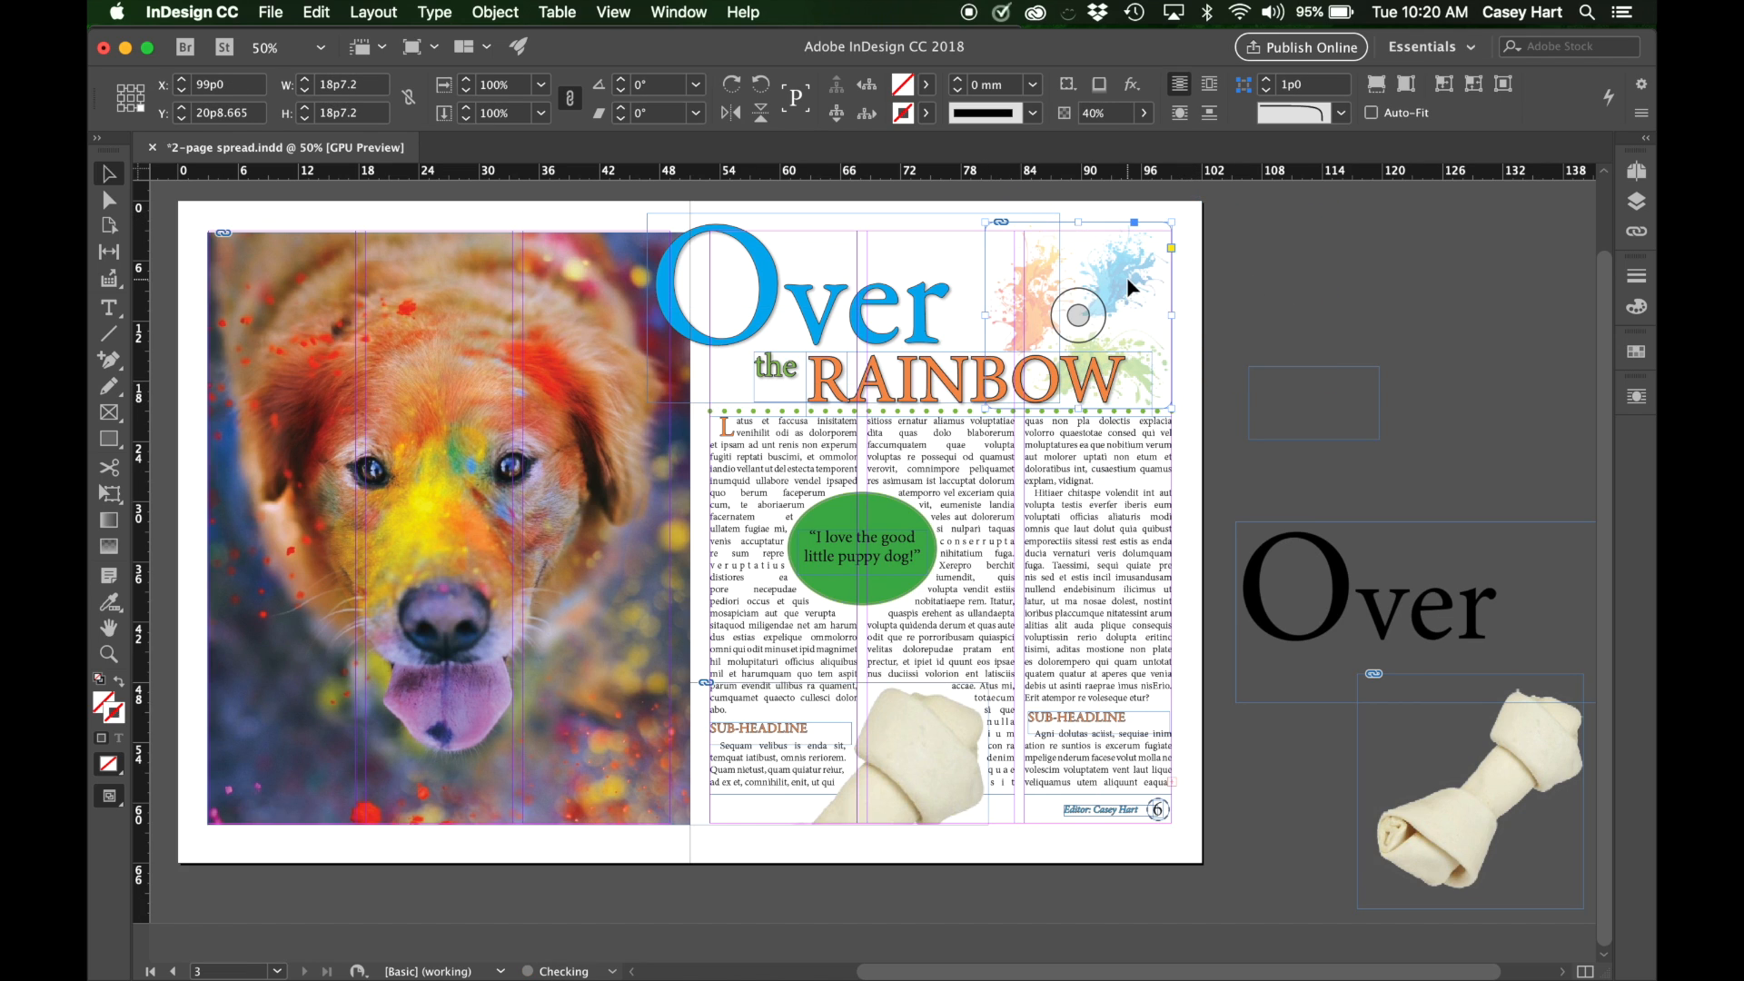
{"action": "left_click", "coordinate": [1271, 259]}
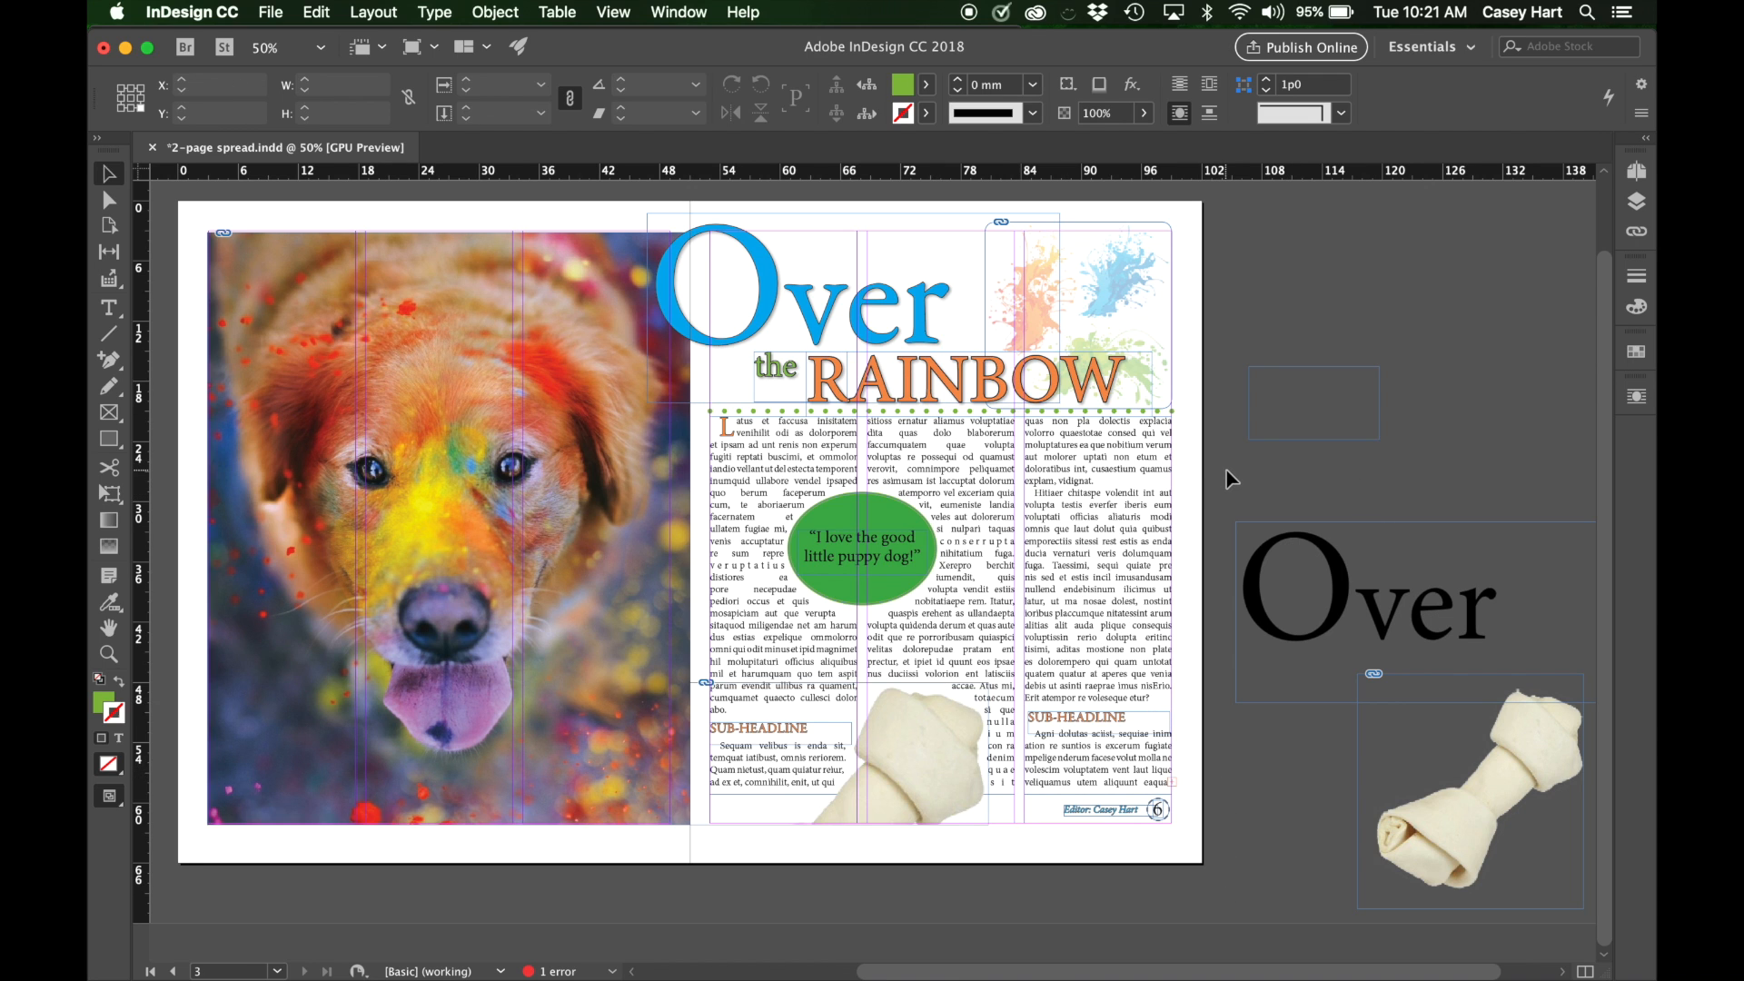
{"action": "scroll", "coordinate": [1232, 479], "scroll_direction": "left", "scroll_amount": 4}
{"action": "scroll", "coordinate": [1232, 479], "scroll_direction": "right", "scroll_amount": 3}
{"action": "scroll", "coordinate": [1232, 480], "scroll_direction": "up", "scroll_amount": 1}
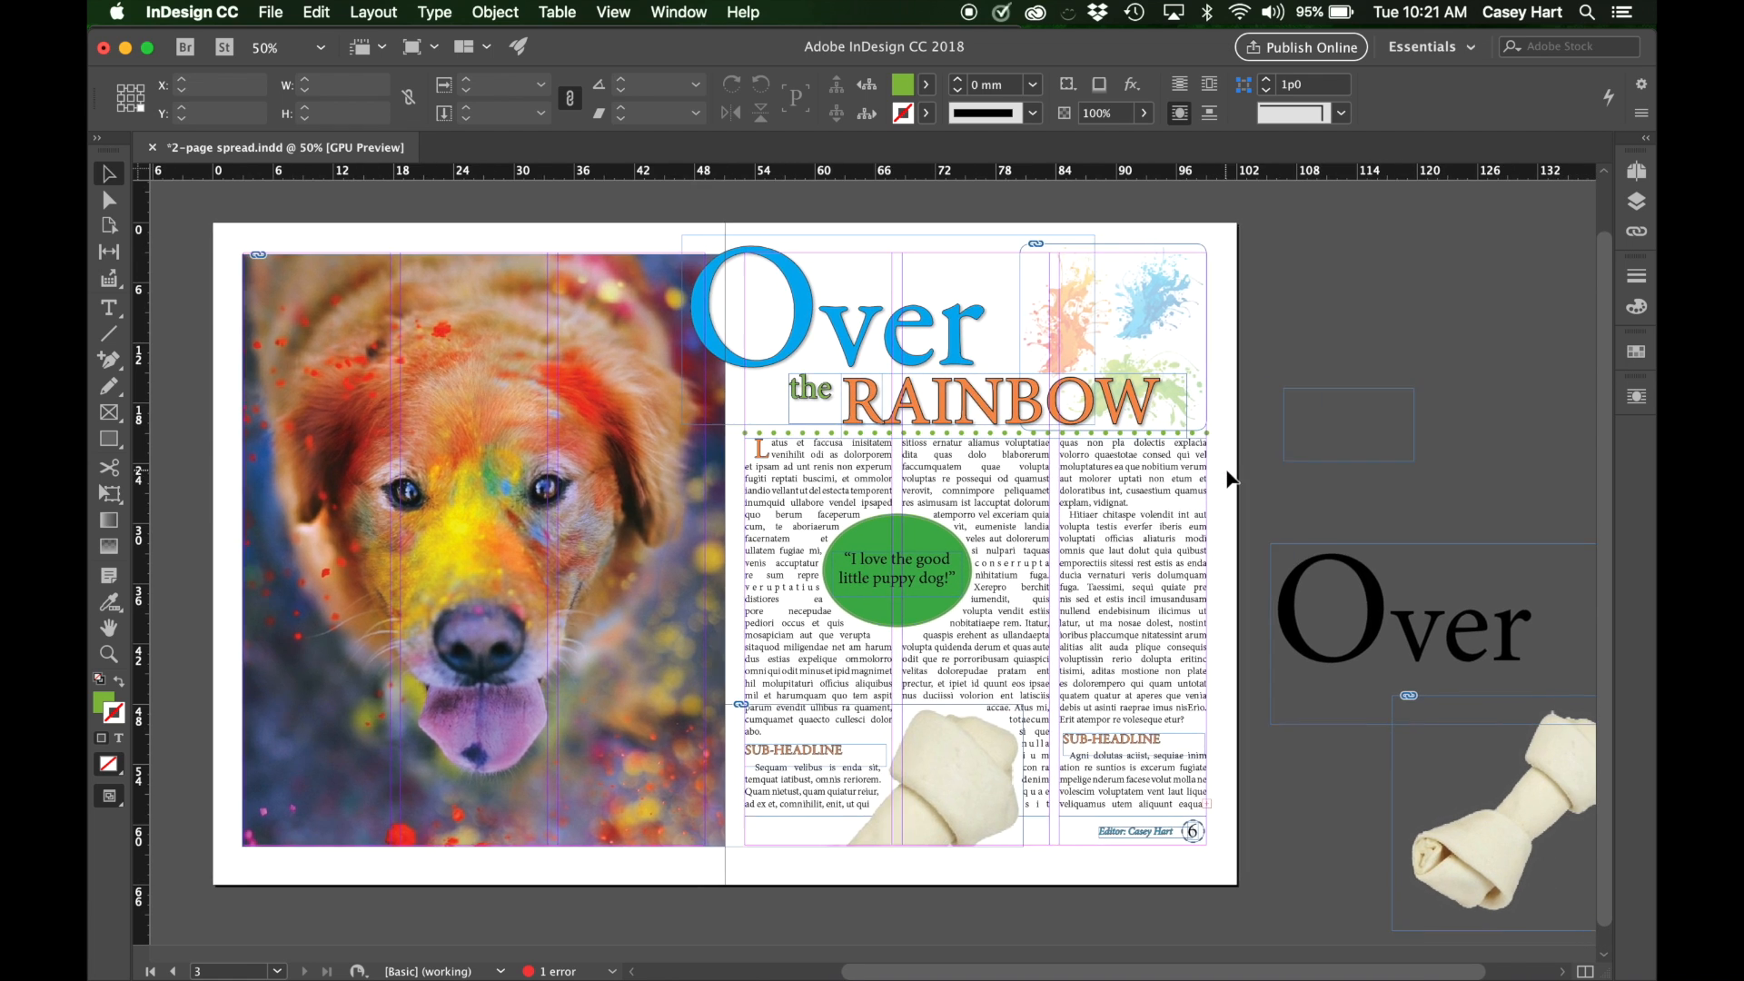
{"action": "scroll", "coordinate": [1227, 479], "scroll_direction": "down", "scroll_amount": 1}
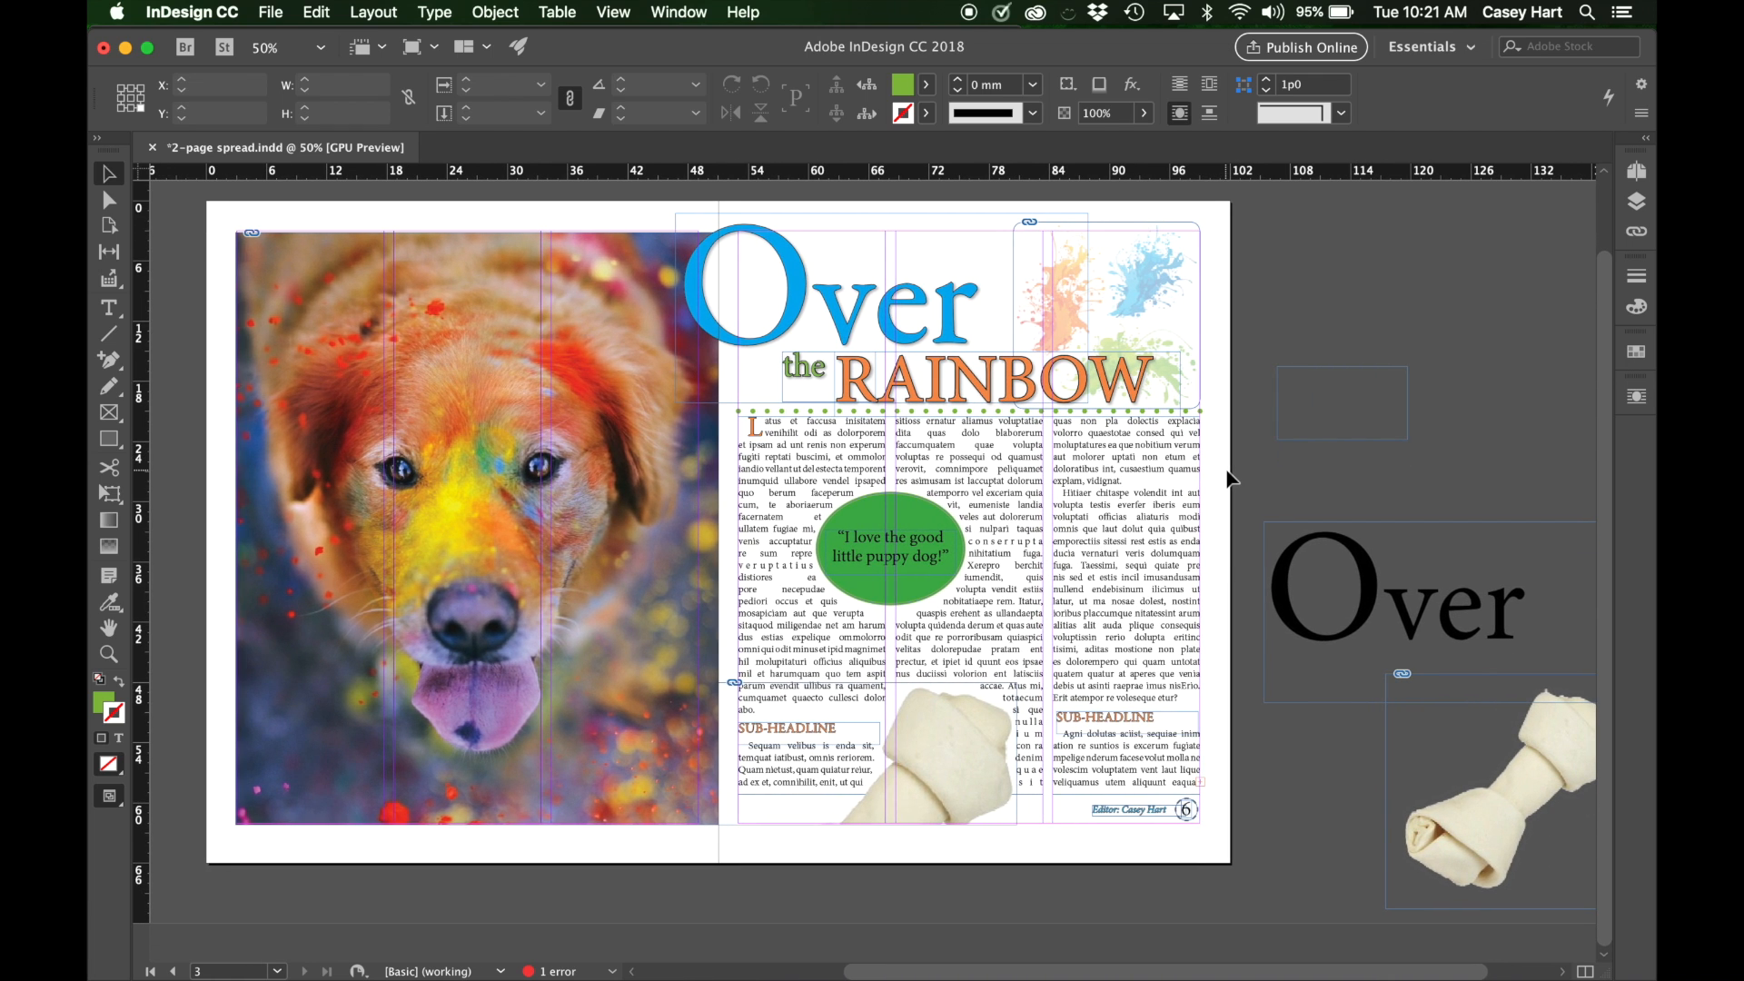
{"action": "scroll", "coordinate": [1228, 478], "scroll_direction": "left", "scroll_amount": 1}
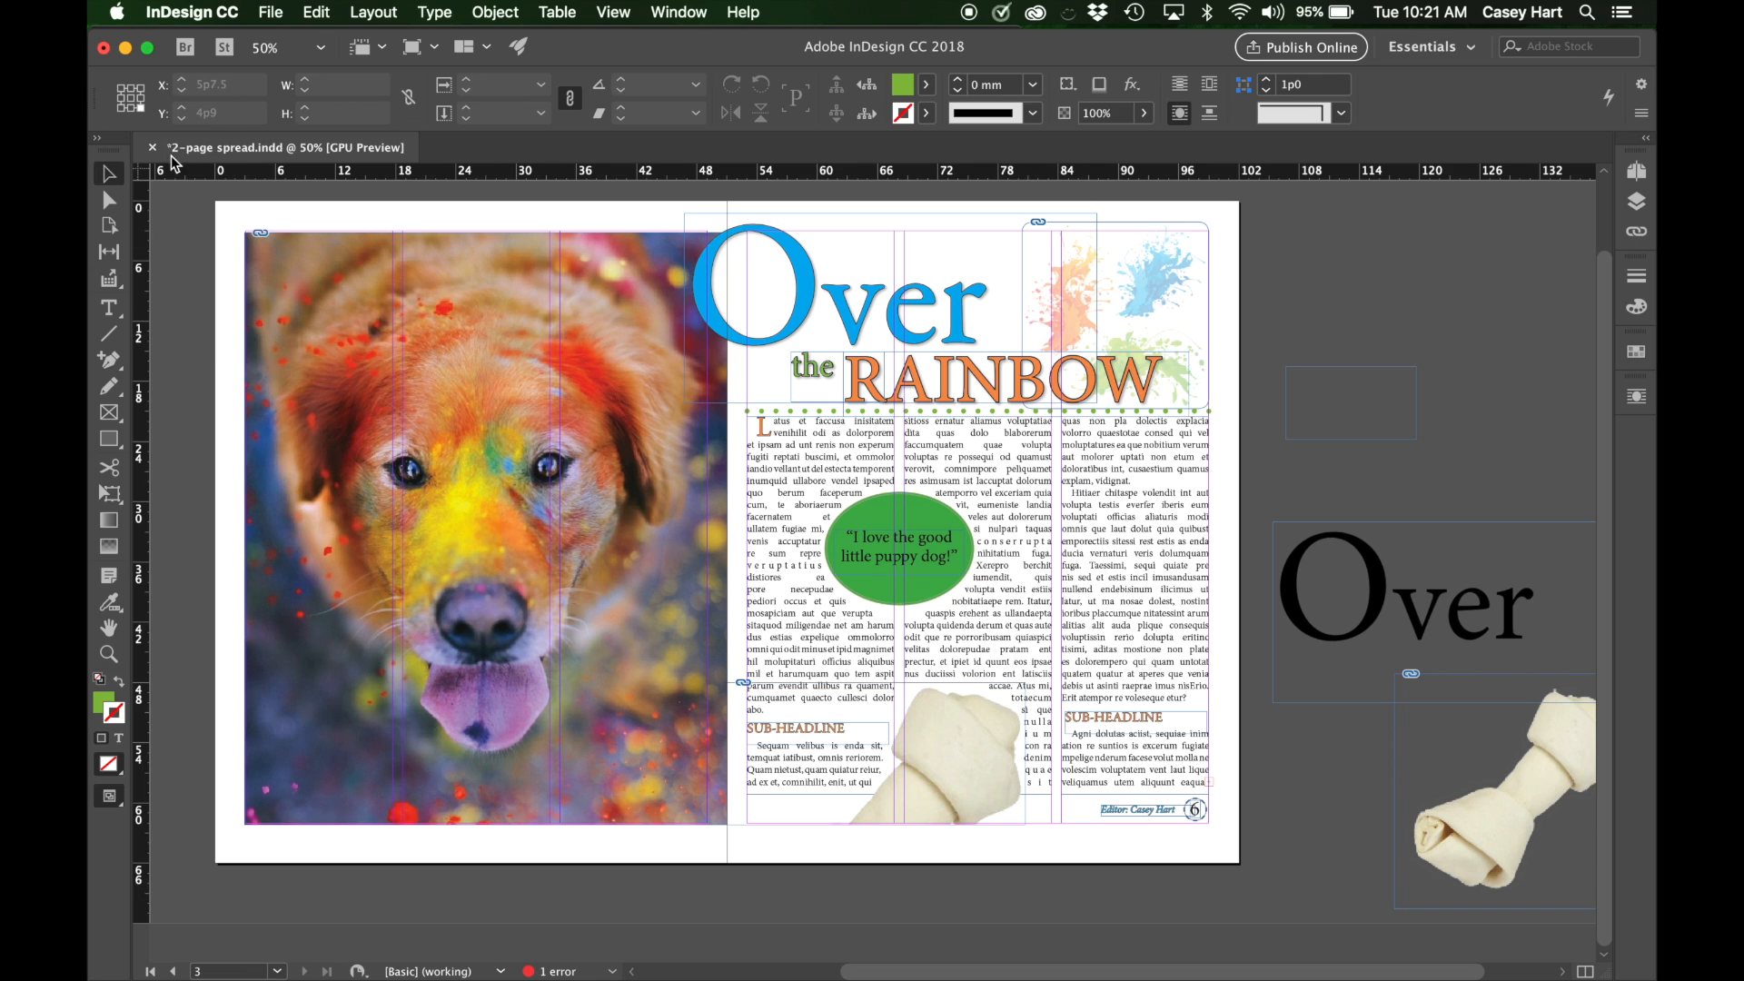
Start setting up a new document and review the available measurement units, keeping Inches.
{"action": "left_click", "coordinate": [279, 11]}
{"action": "mouse_move", "coordinate": [286, 42]}
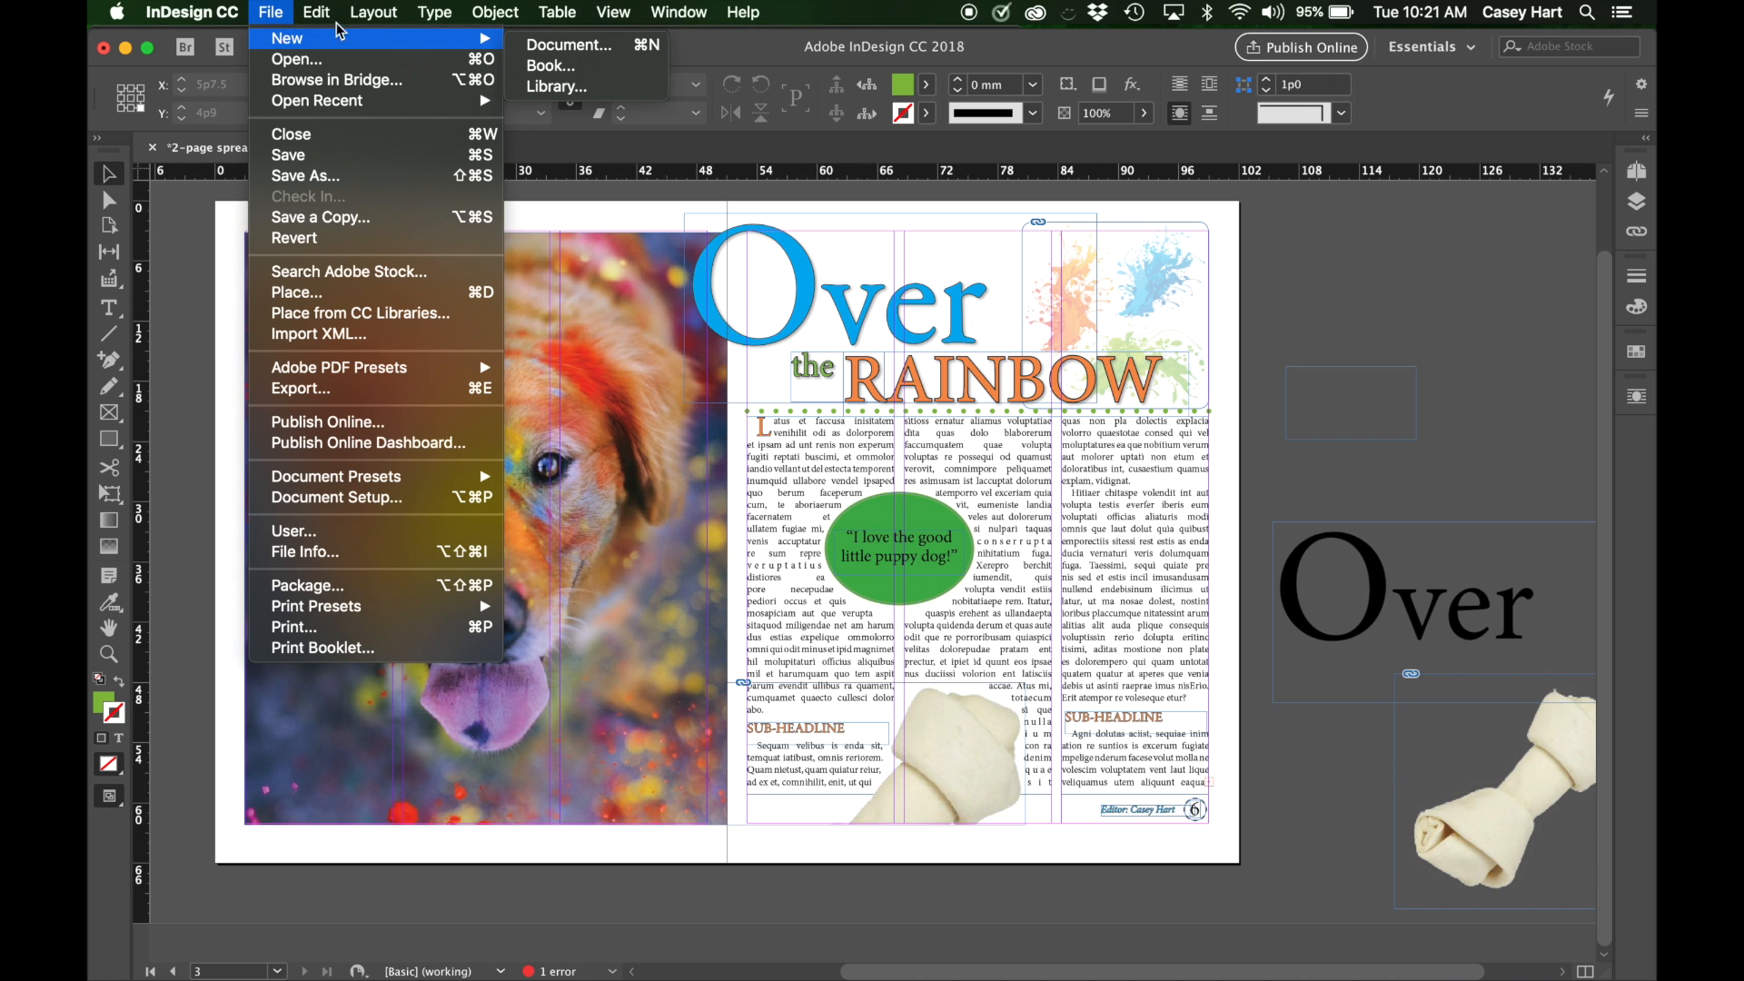
{"action": "left_click", "coordinate": [553, 47]}
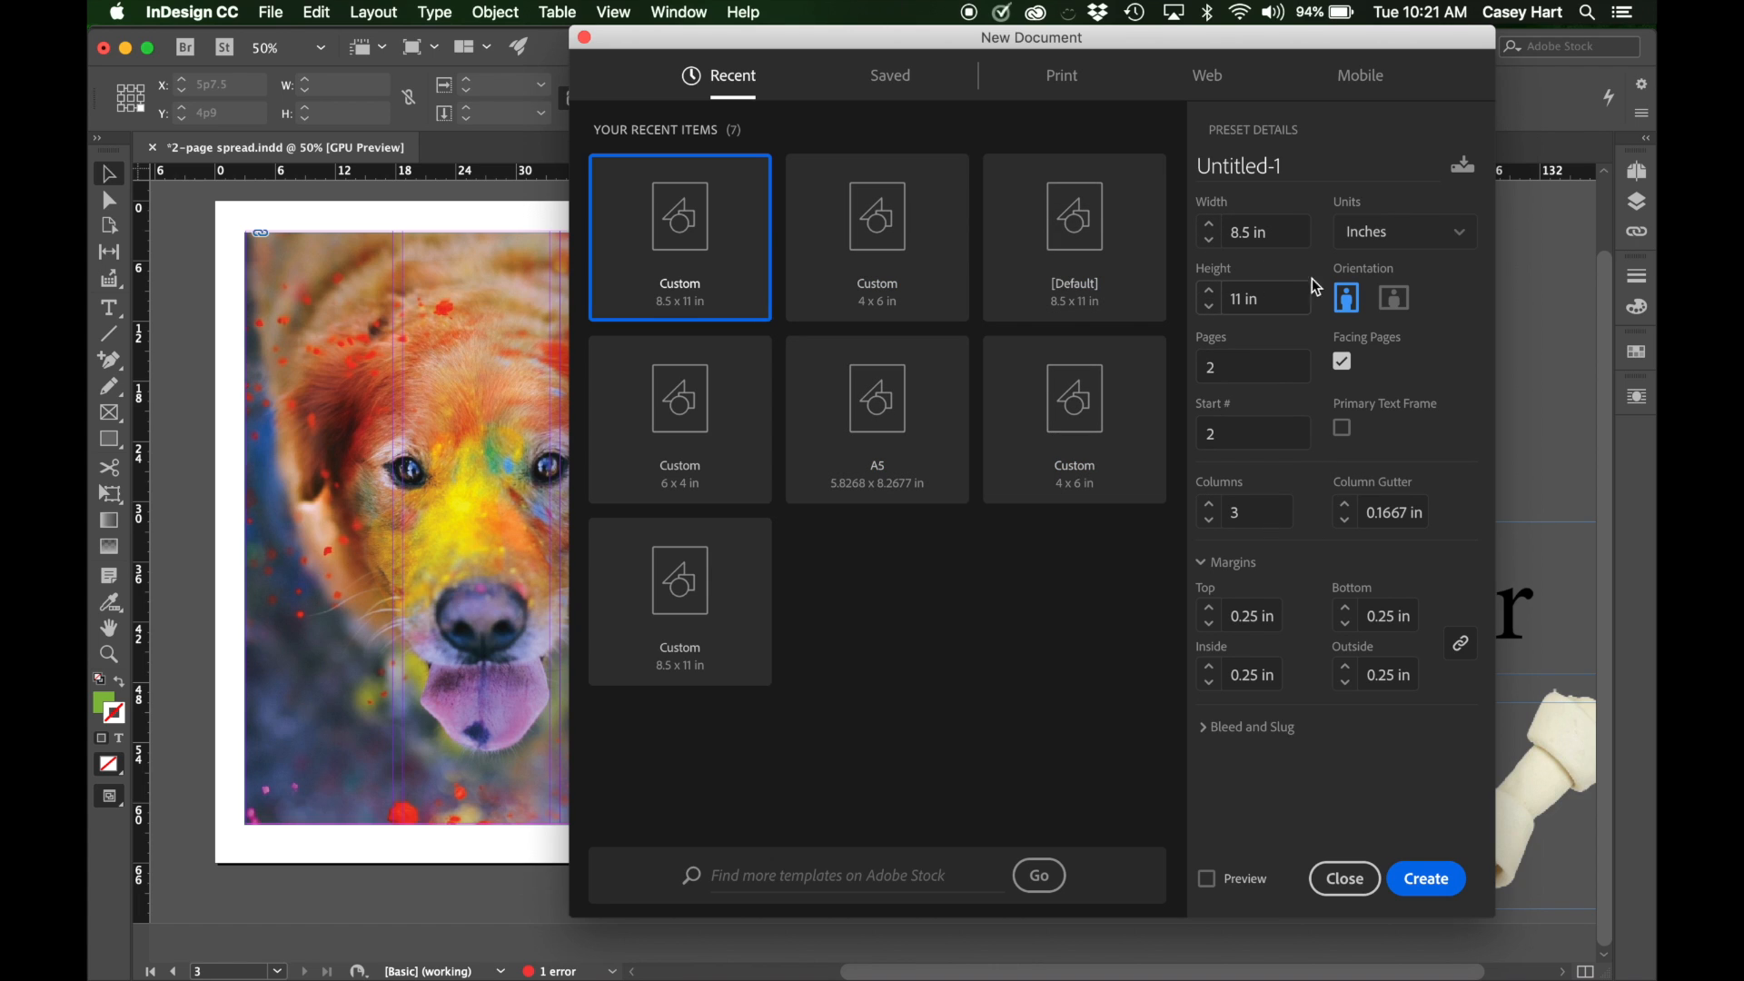
{"action": "left_click", "coordinate": [1472, 234]}
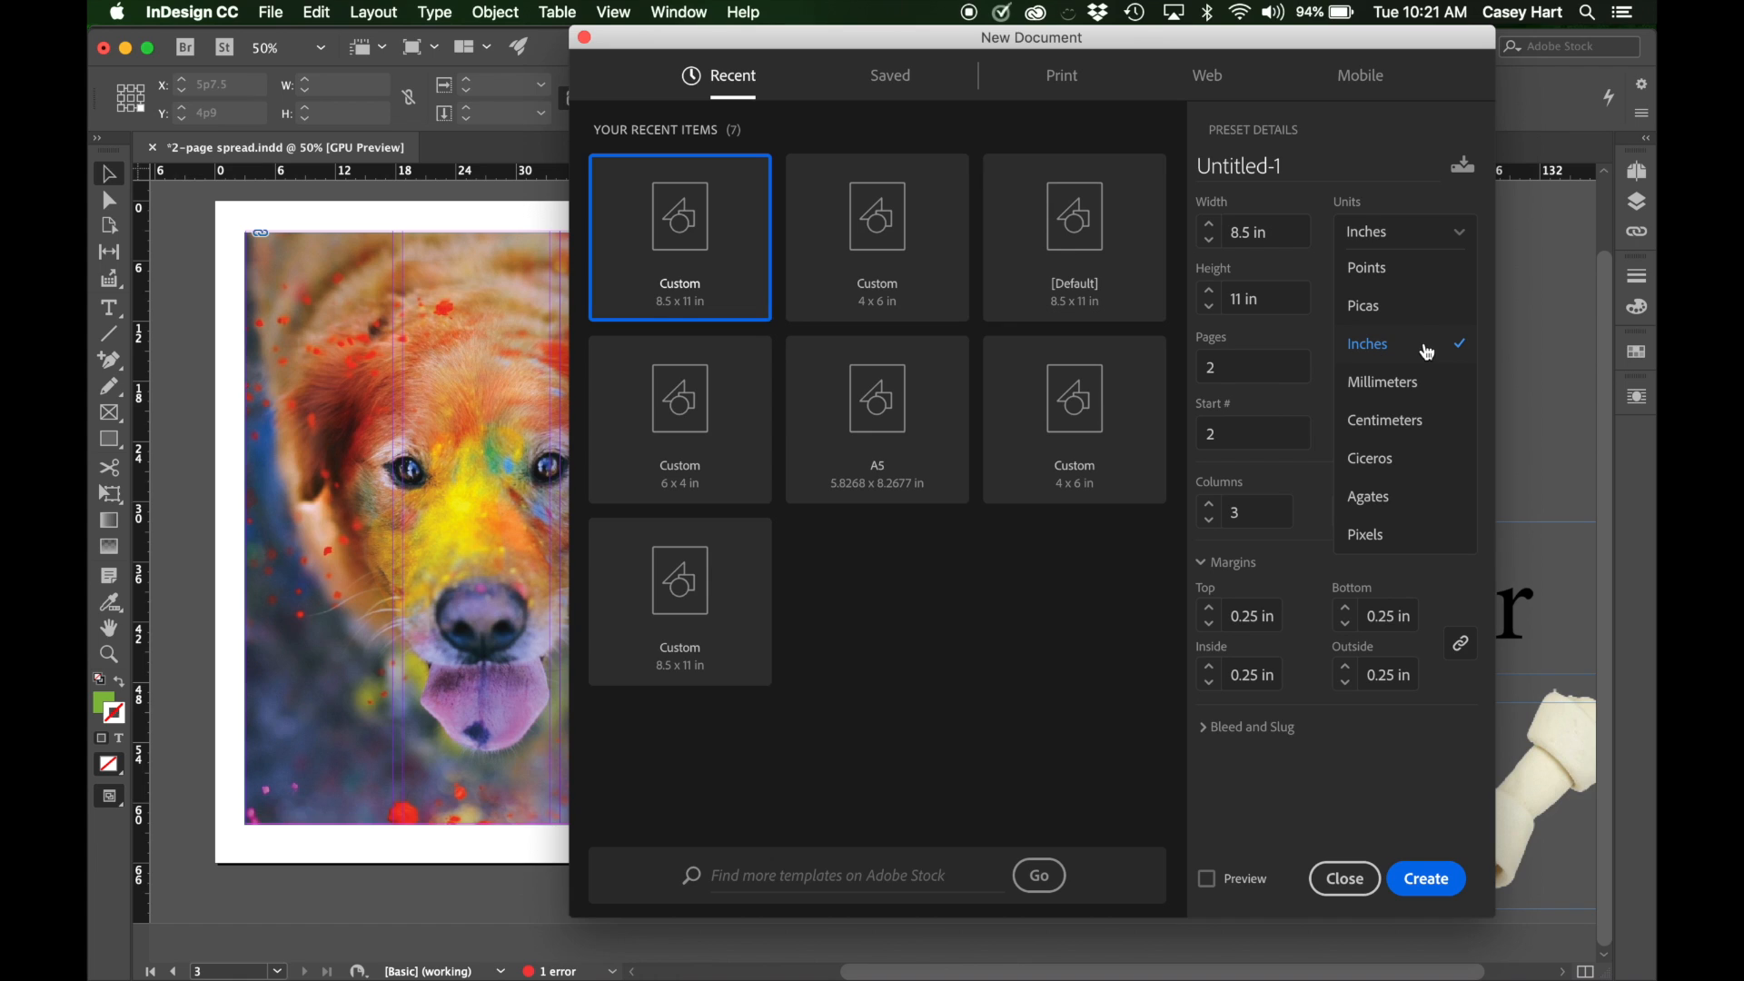
{"action": "left_click", "coordinate": [1410, 200]}
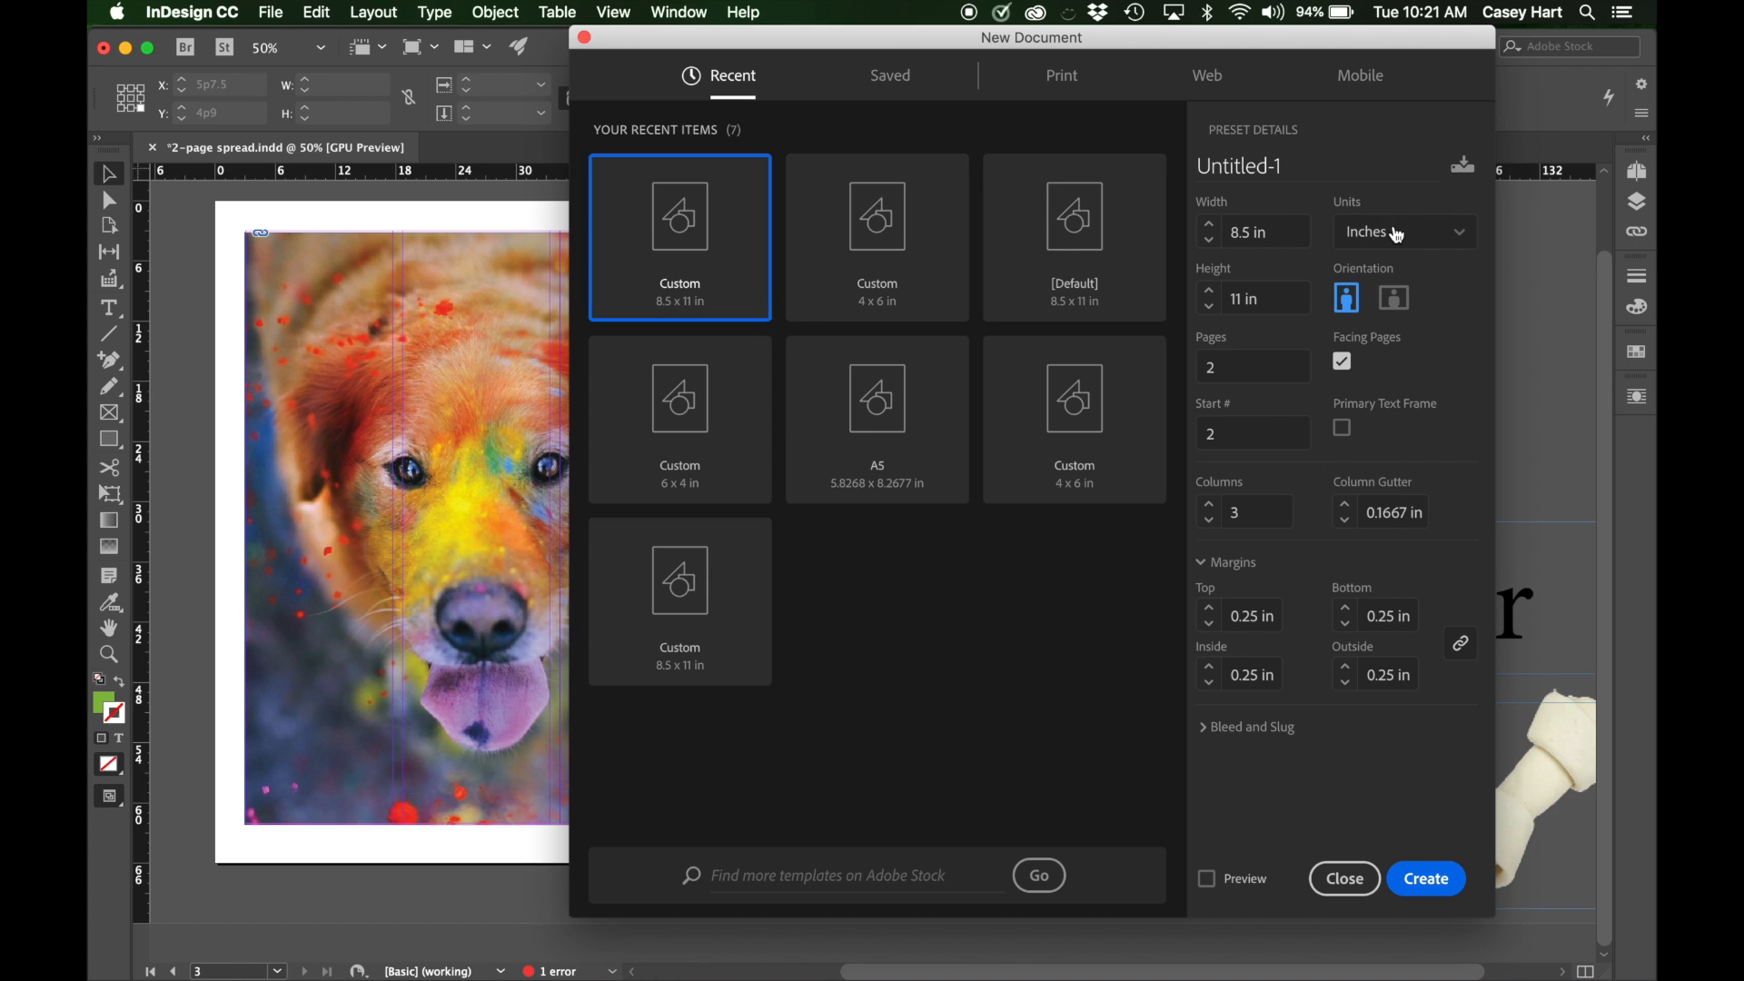
Review the new document's units and page count, keeping Inches, and compare the settings with the finished spread behind the dialog.
{"action": "left_click", "coordinate": [1397, 235]}
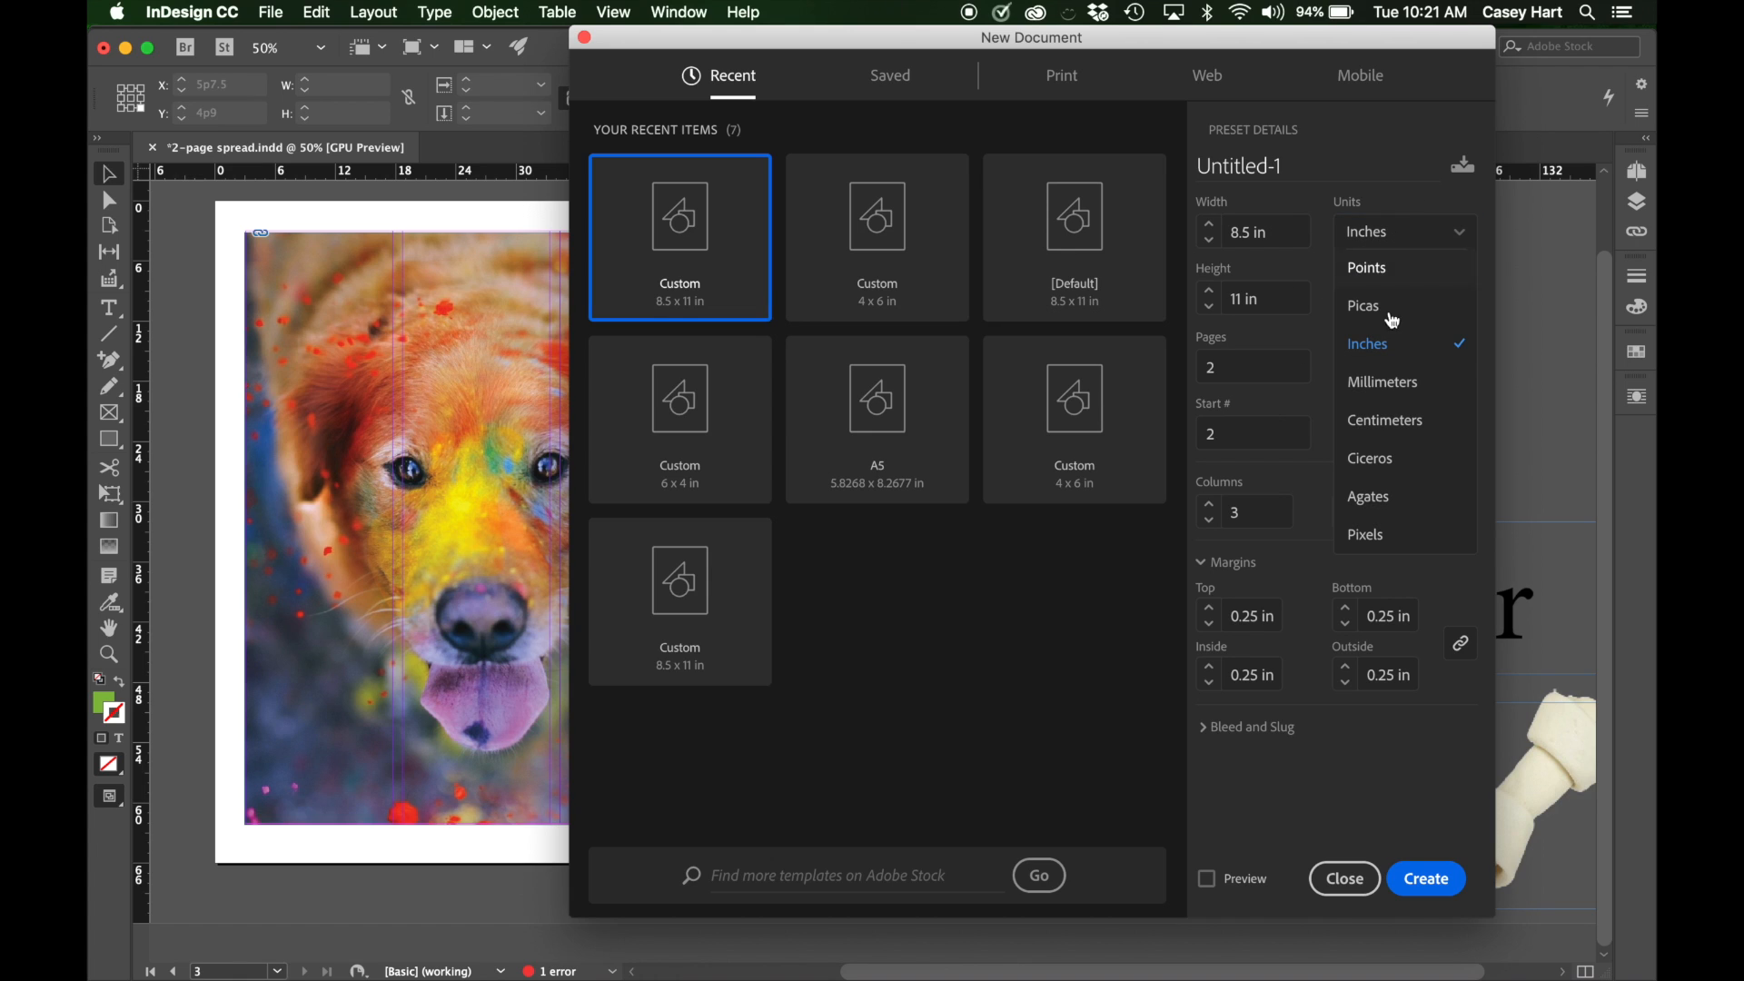
{"action": "left_click", "coordinate": [1448, 353]}
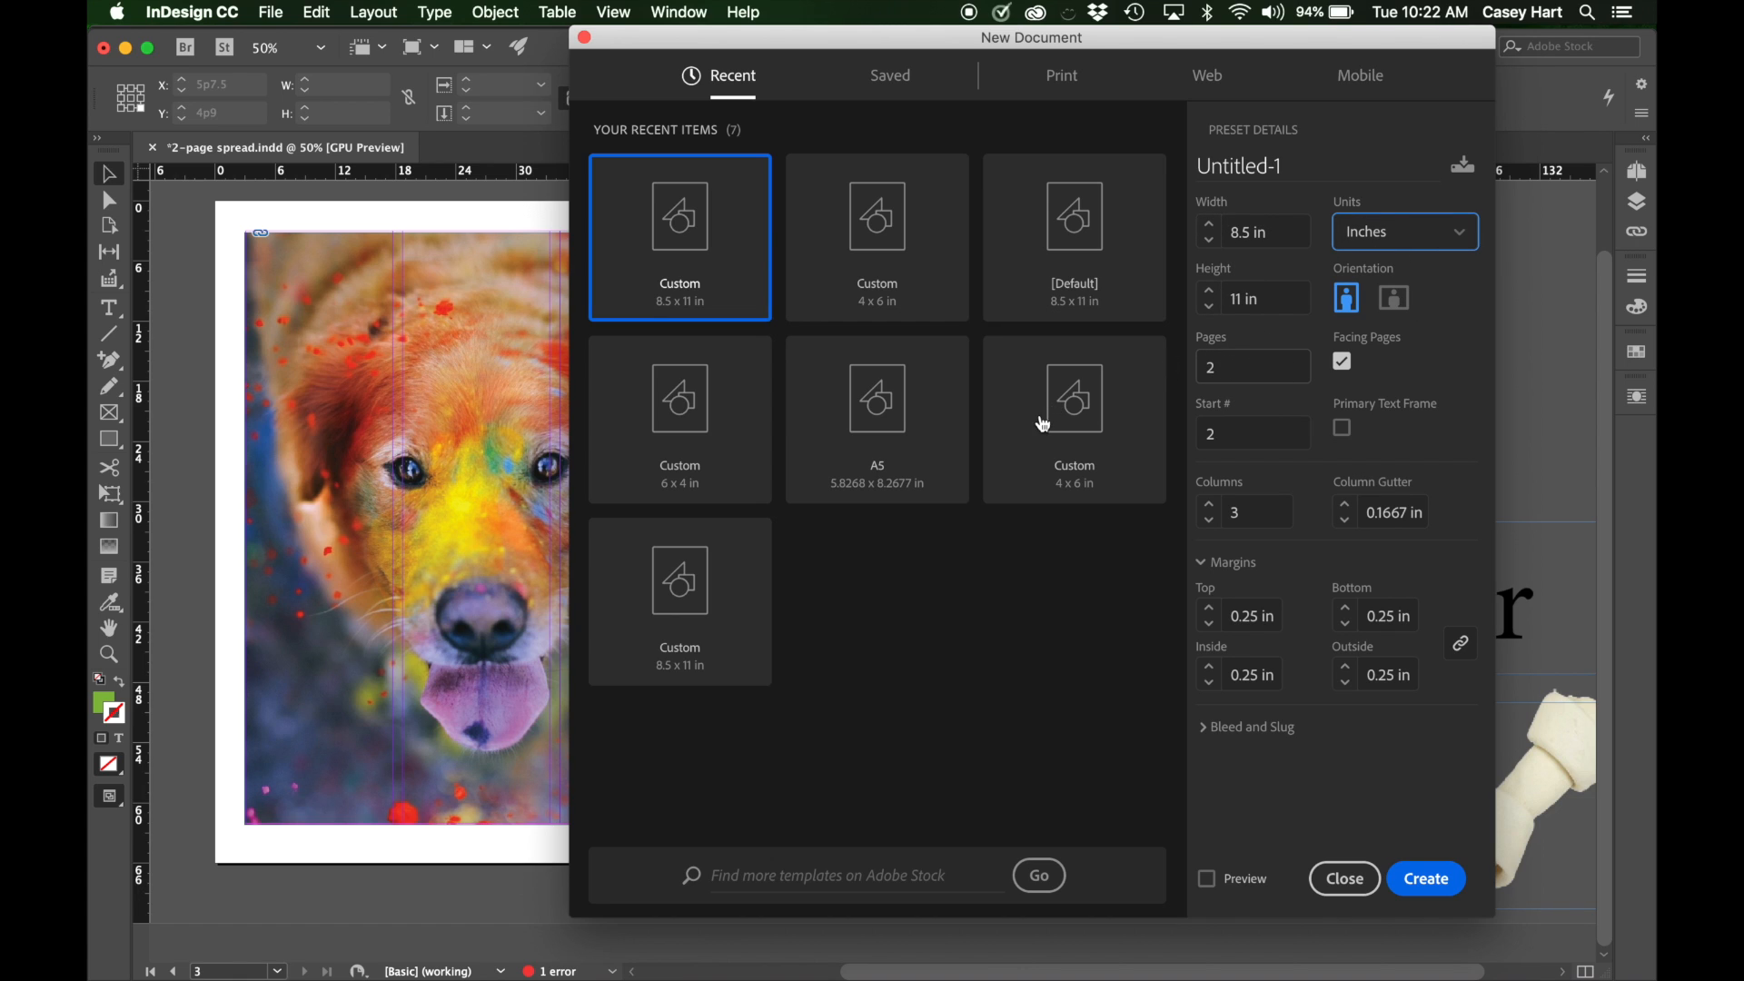
{"action": "double_click", "coordinate": [1207, 368]}
{"action": "left_click", "coordinate": [1419, 367]}
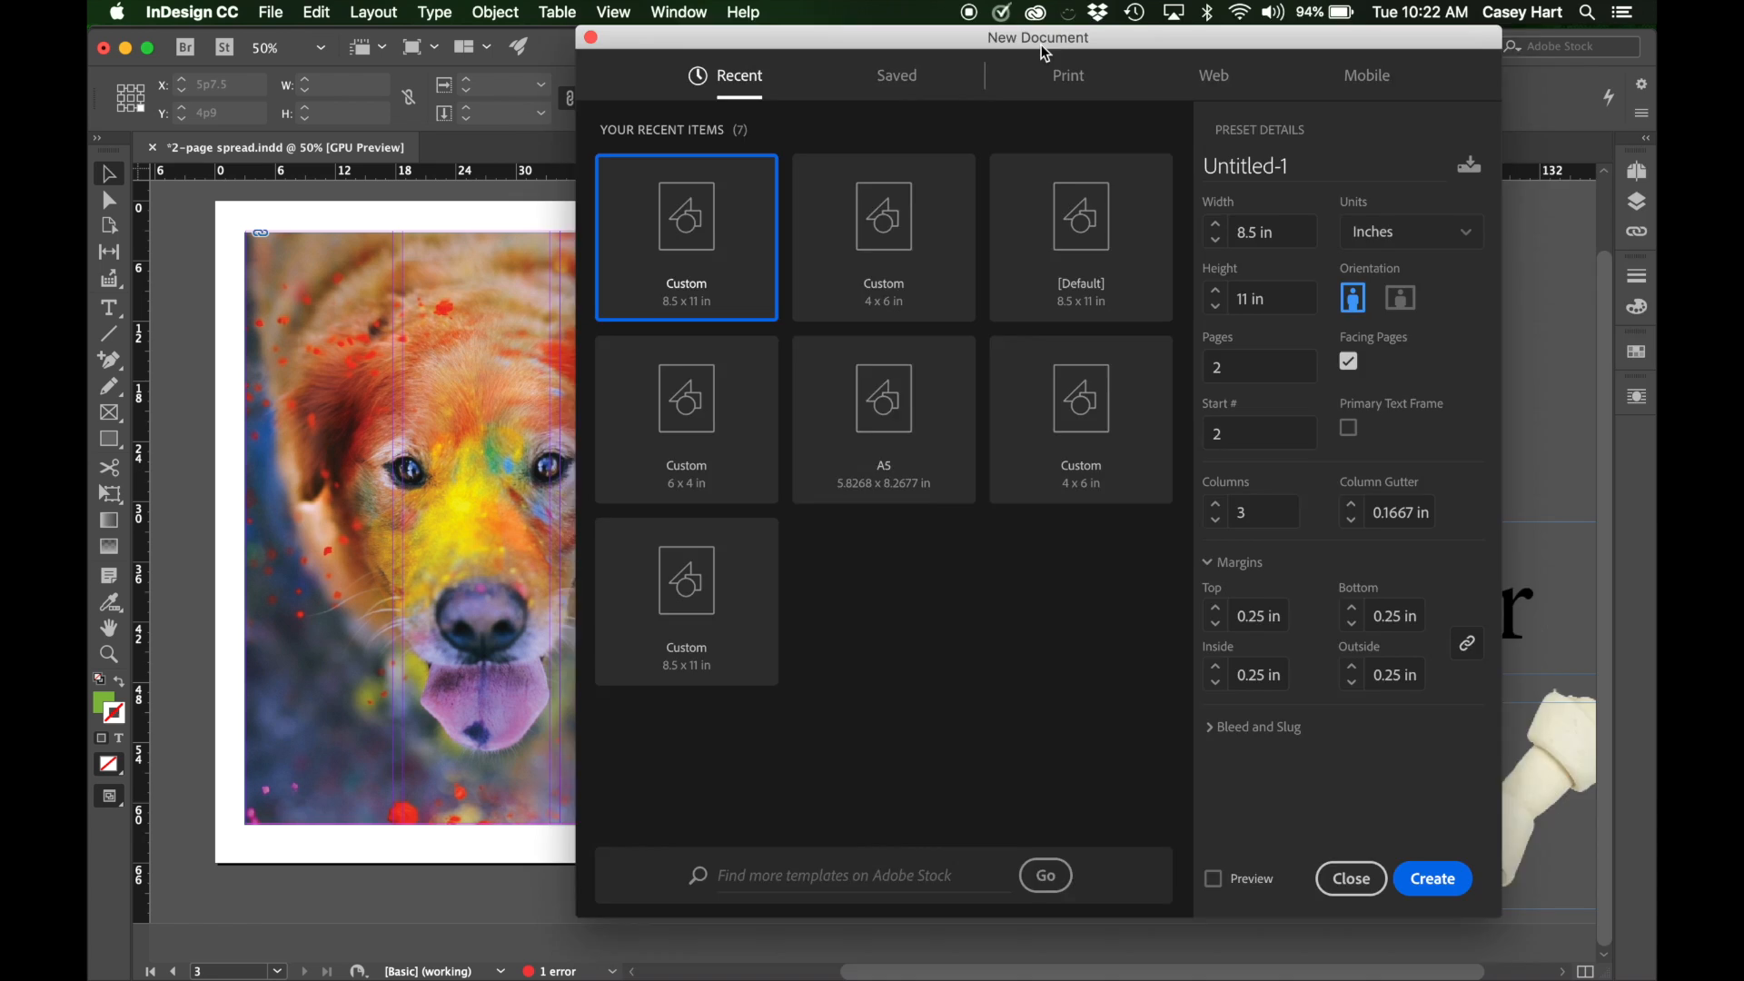
{"action": "left_click_drag", "start_coordinate": [1041, 46], "coordinate": [1521, 311]}
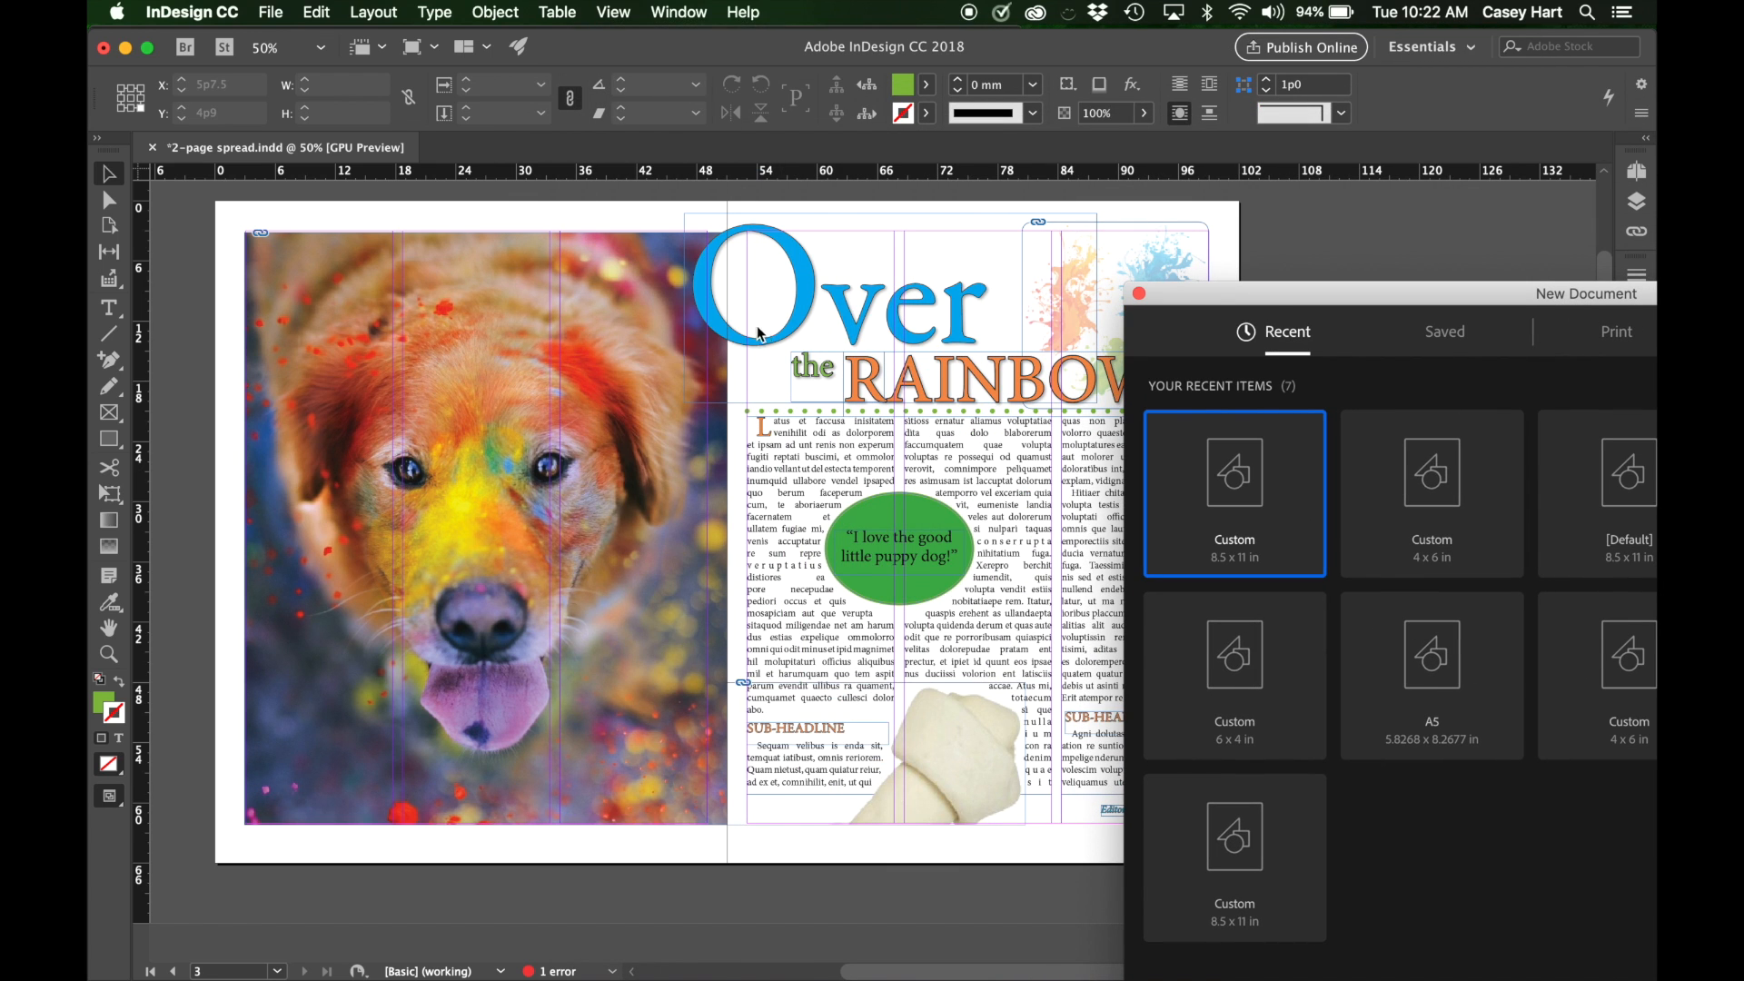
{"action": "left_click_drag", "start_coordinate": [1281, 301], "coordinate": [706, 46]}
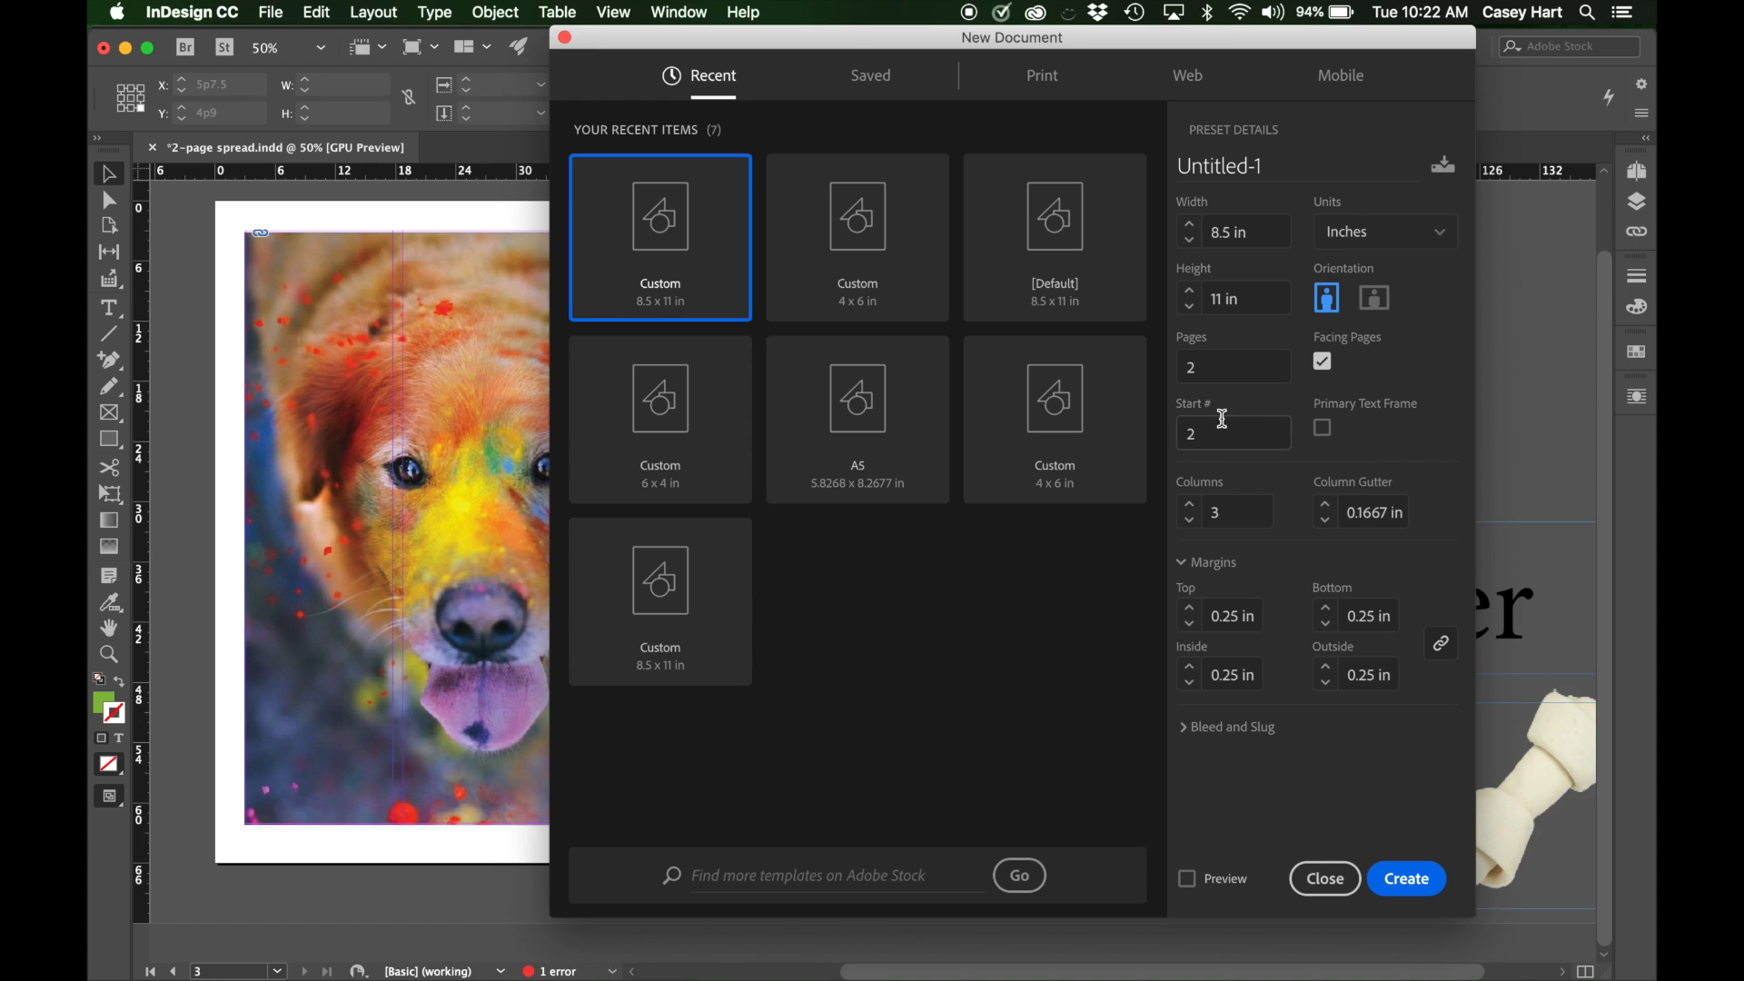
Check the start page number and the column gutter in the new document settings.
{"action": "left_click_drag", "start_coordinate": [1211, 434], "coordinate": [1169, 437]}
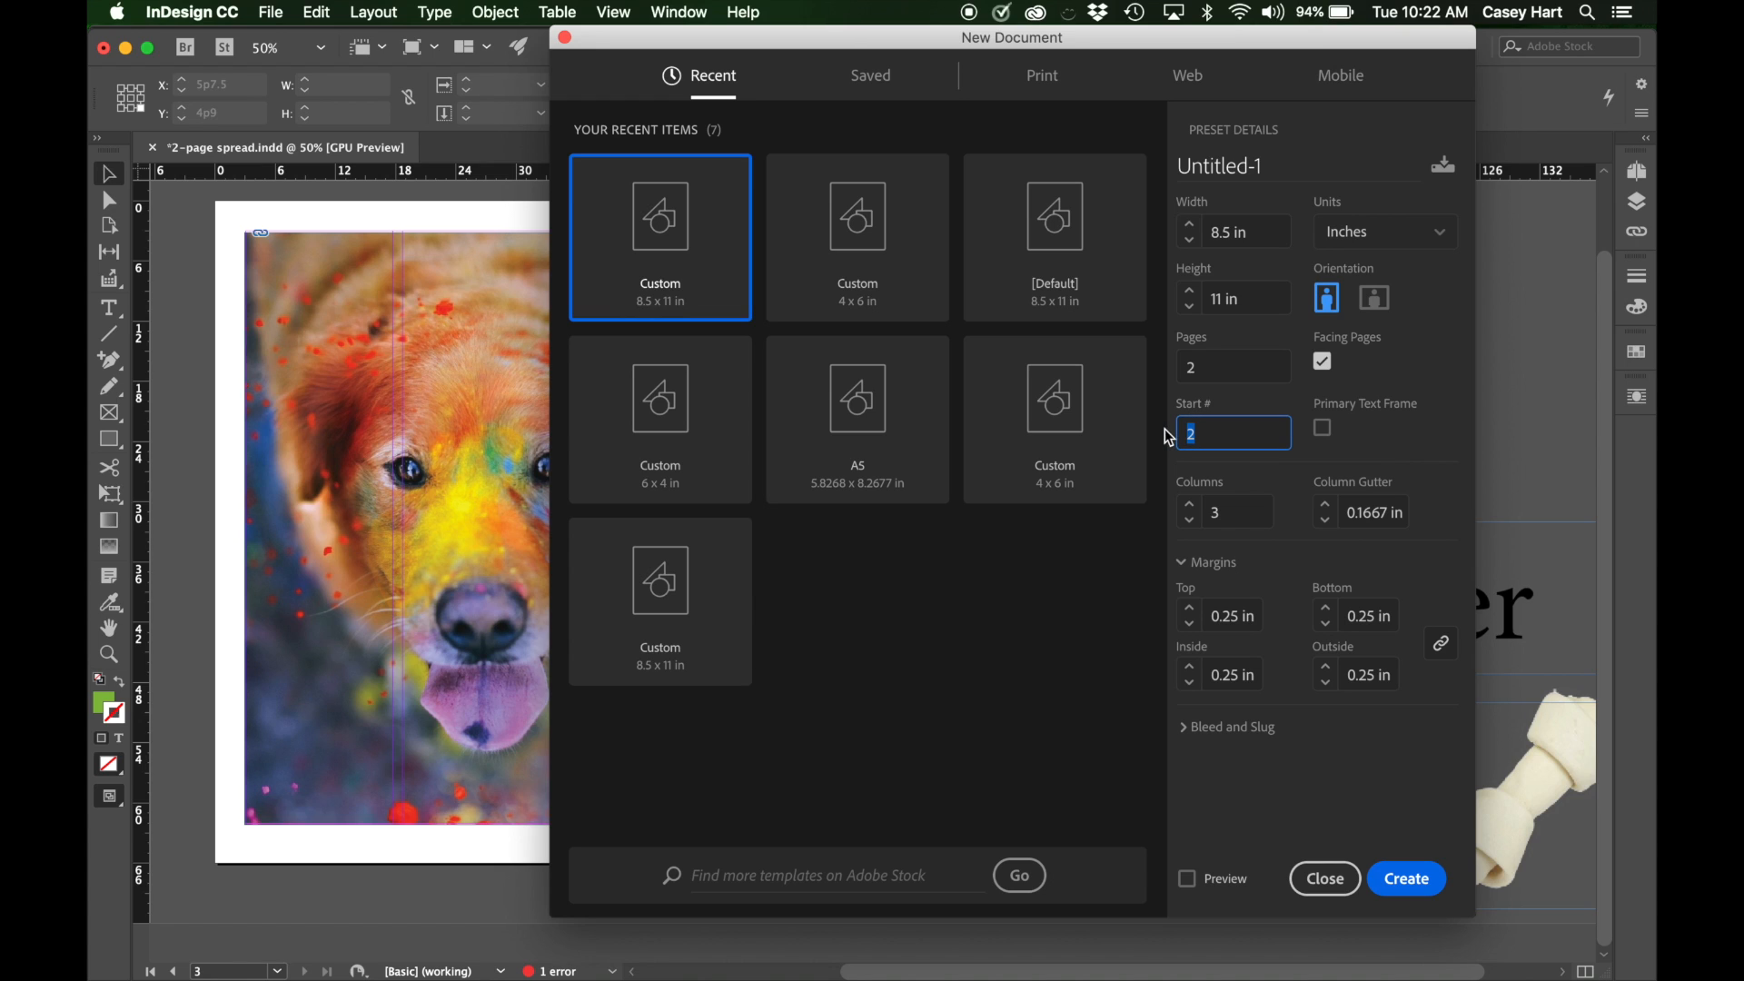
{"action": "left_click", "coordinate": [1393, 448]}
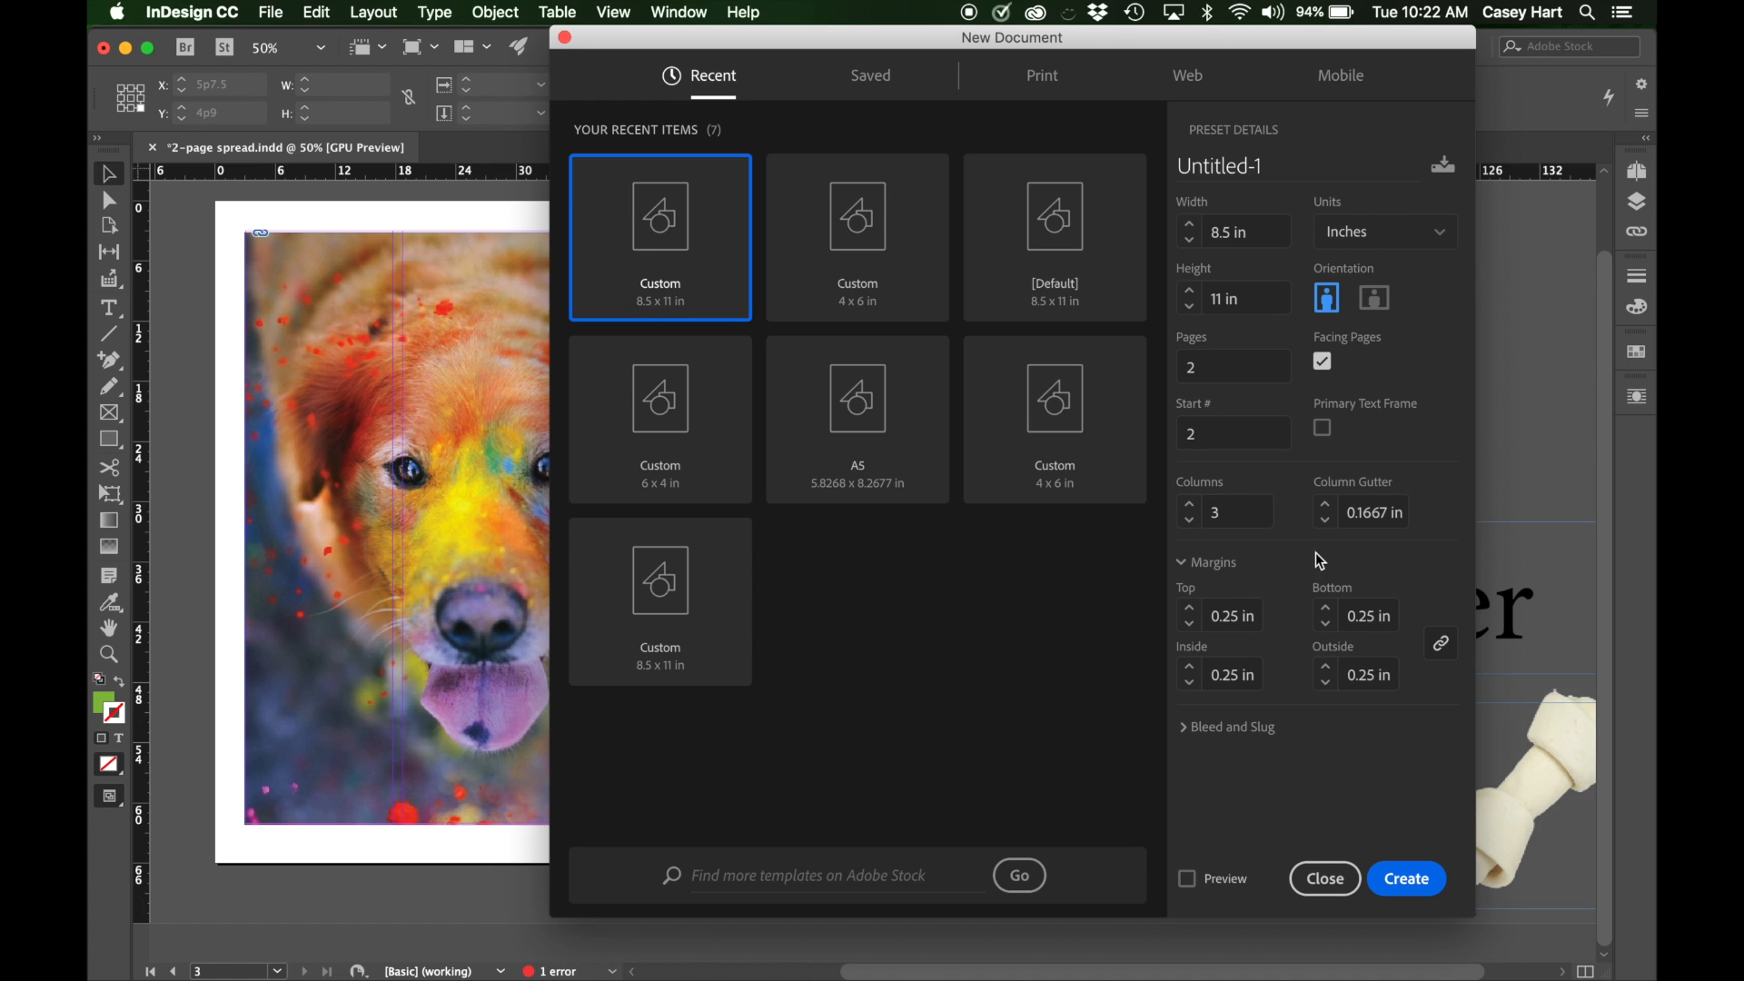
{"action": "left_click", "coordinate": [1353, 515]}
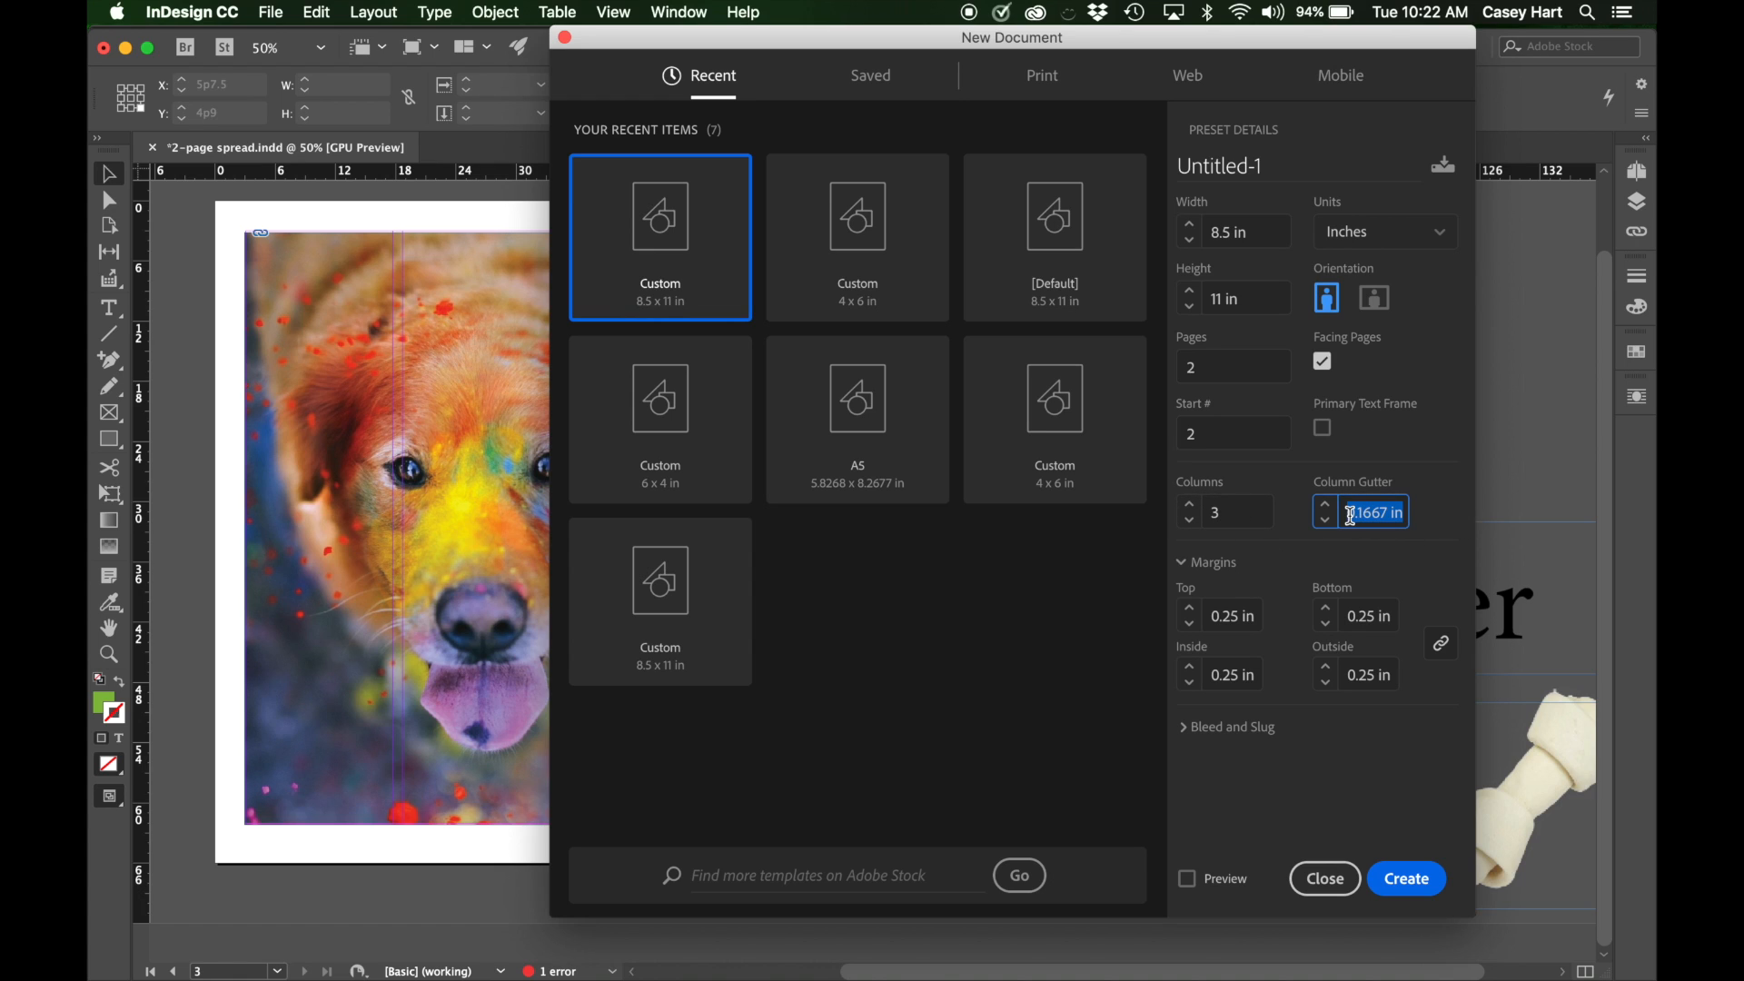
{"action": "left_click", "coordinate": [1431, 520]}
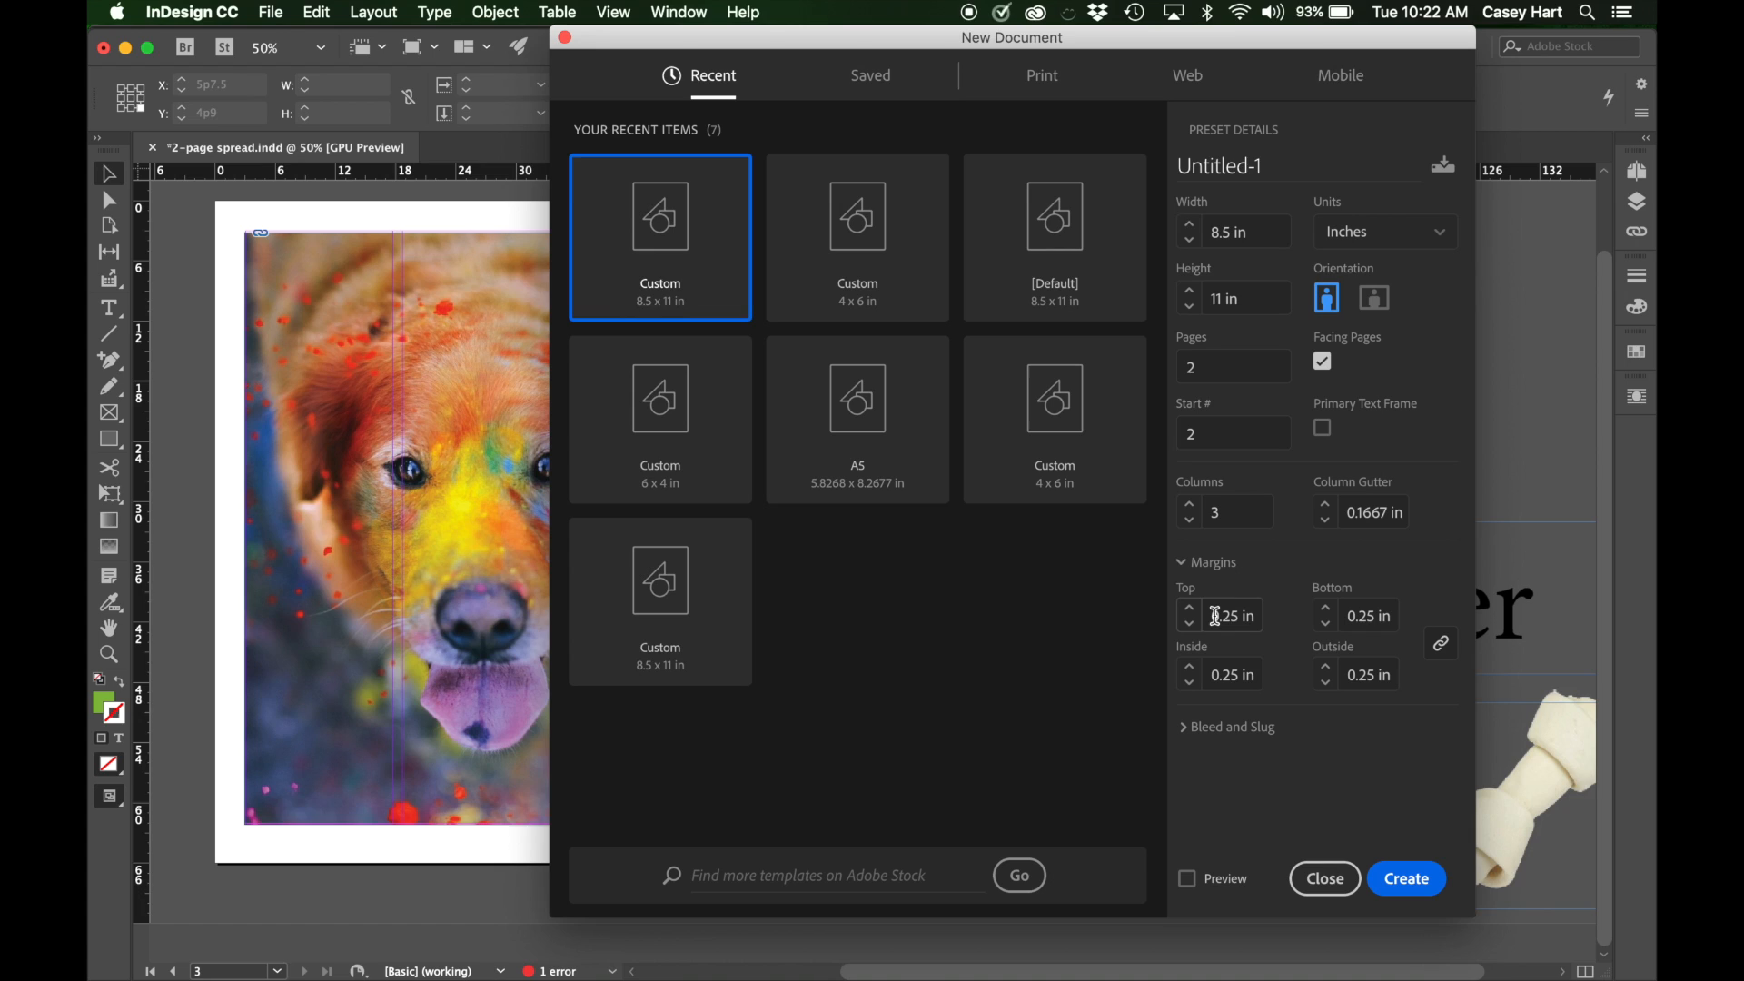
Examine the top margin value and how it relates to the other linked margins.
{"action": "left_click_drag", "start_coordinate": [1212, 616], "coordinate": [1270, 616]}
{"action": "left_click", "coordinate": [1275, 615]}
{"action": "left_click", "coordinate": [1270, 617]}
{"action": "double_click", "coordinate": [1225, 615]}
{"action": "left_click", "coordinate": [1276, 627]}
{"action": "left_click", "coordinate": [1222, 616]}
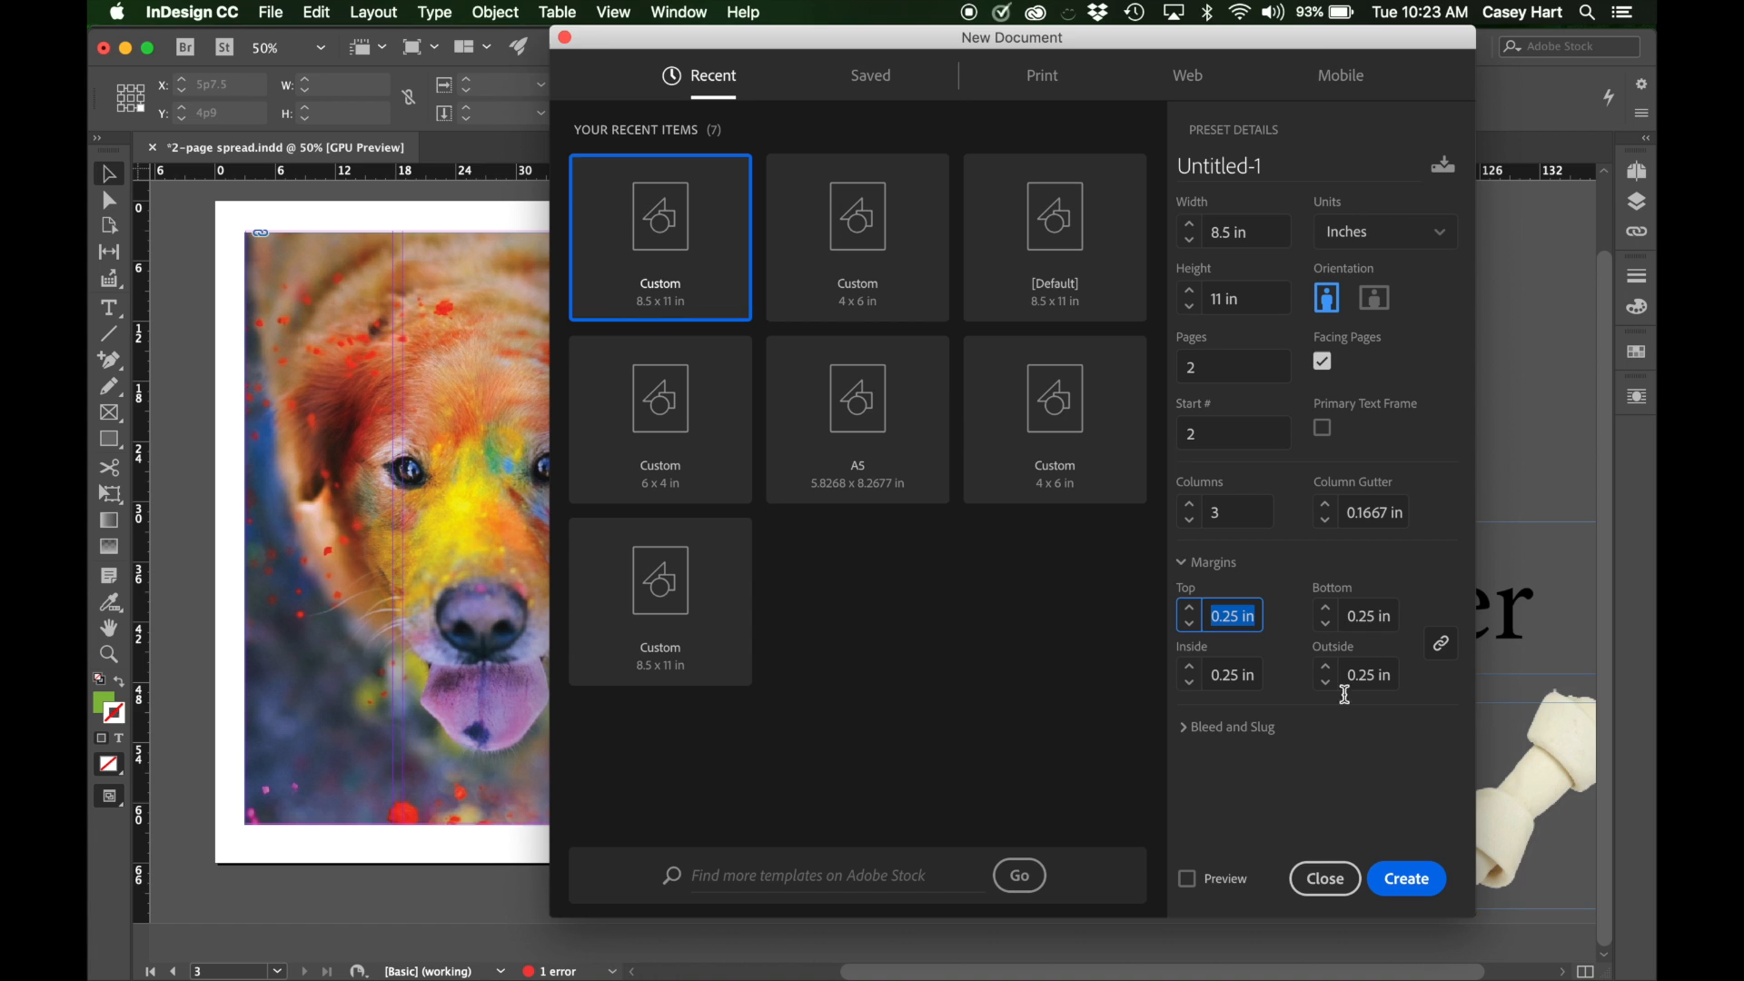
{"action": "left_click", "coordinate": [1404, 735]}
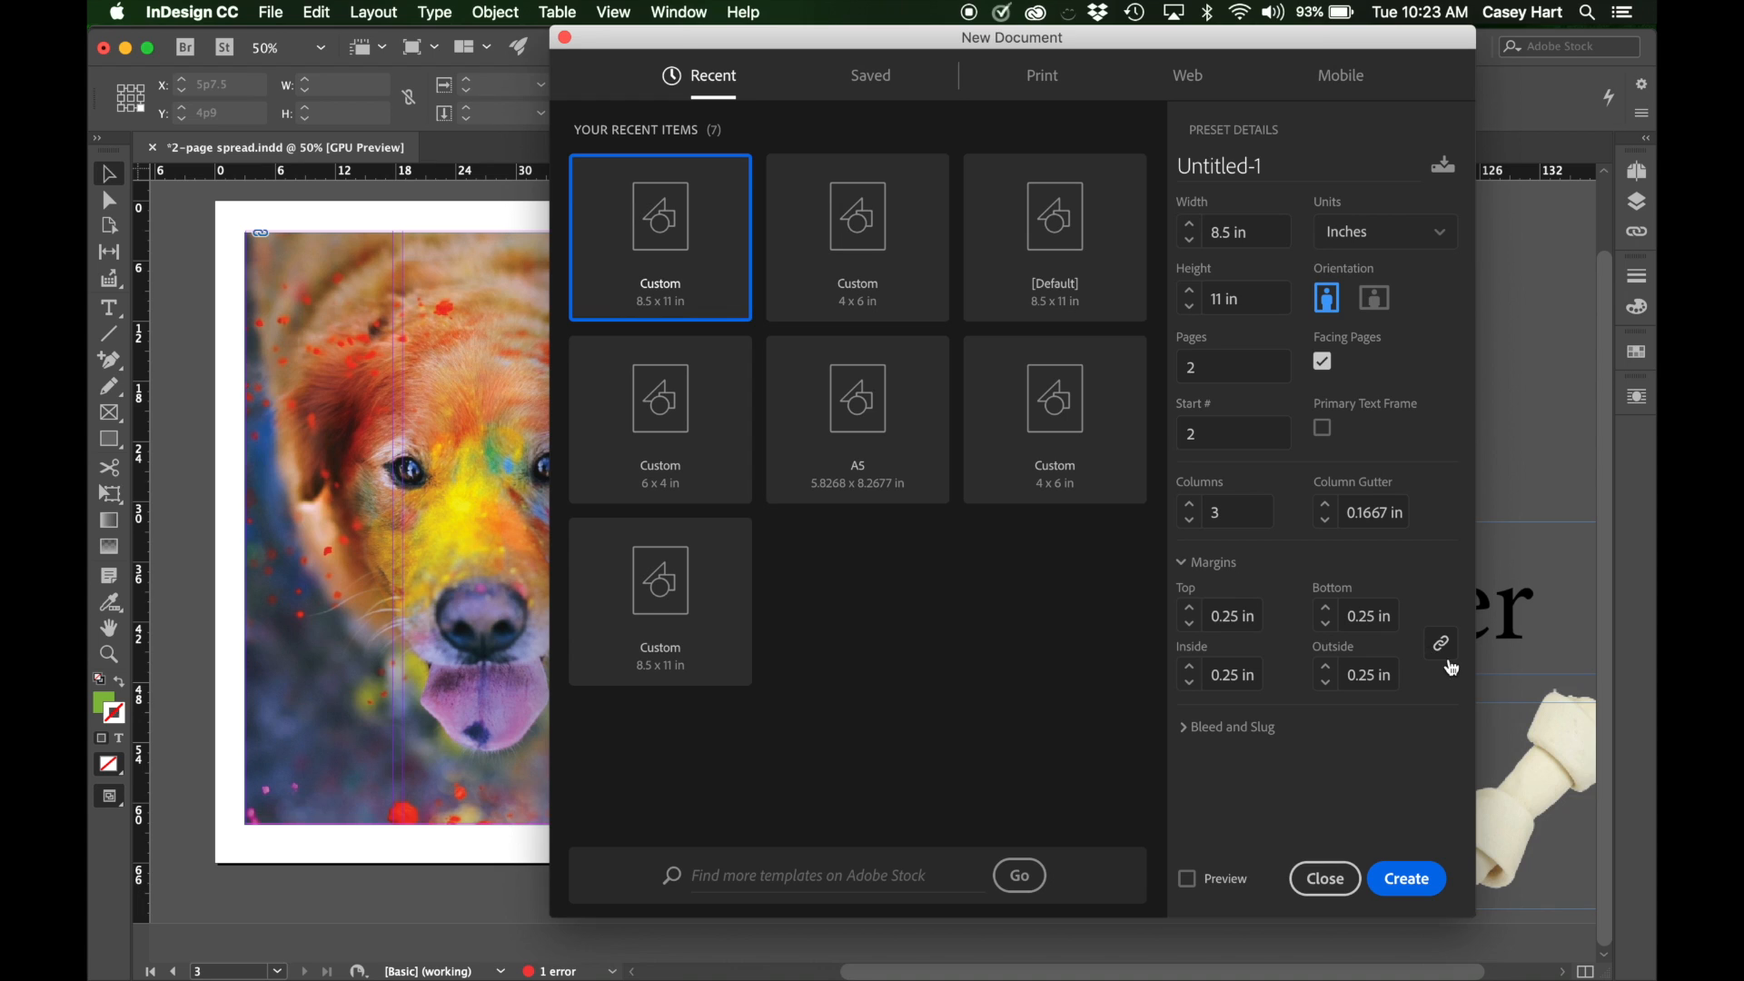
Try a value of 0.5 in for all four linked margins.
{"action": "left_click", "coordinate": [1231, 616]}
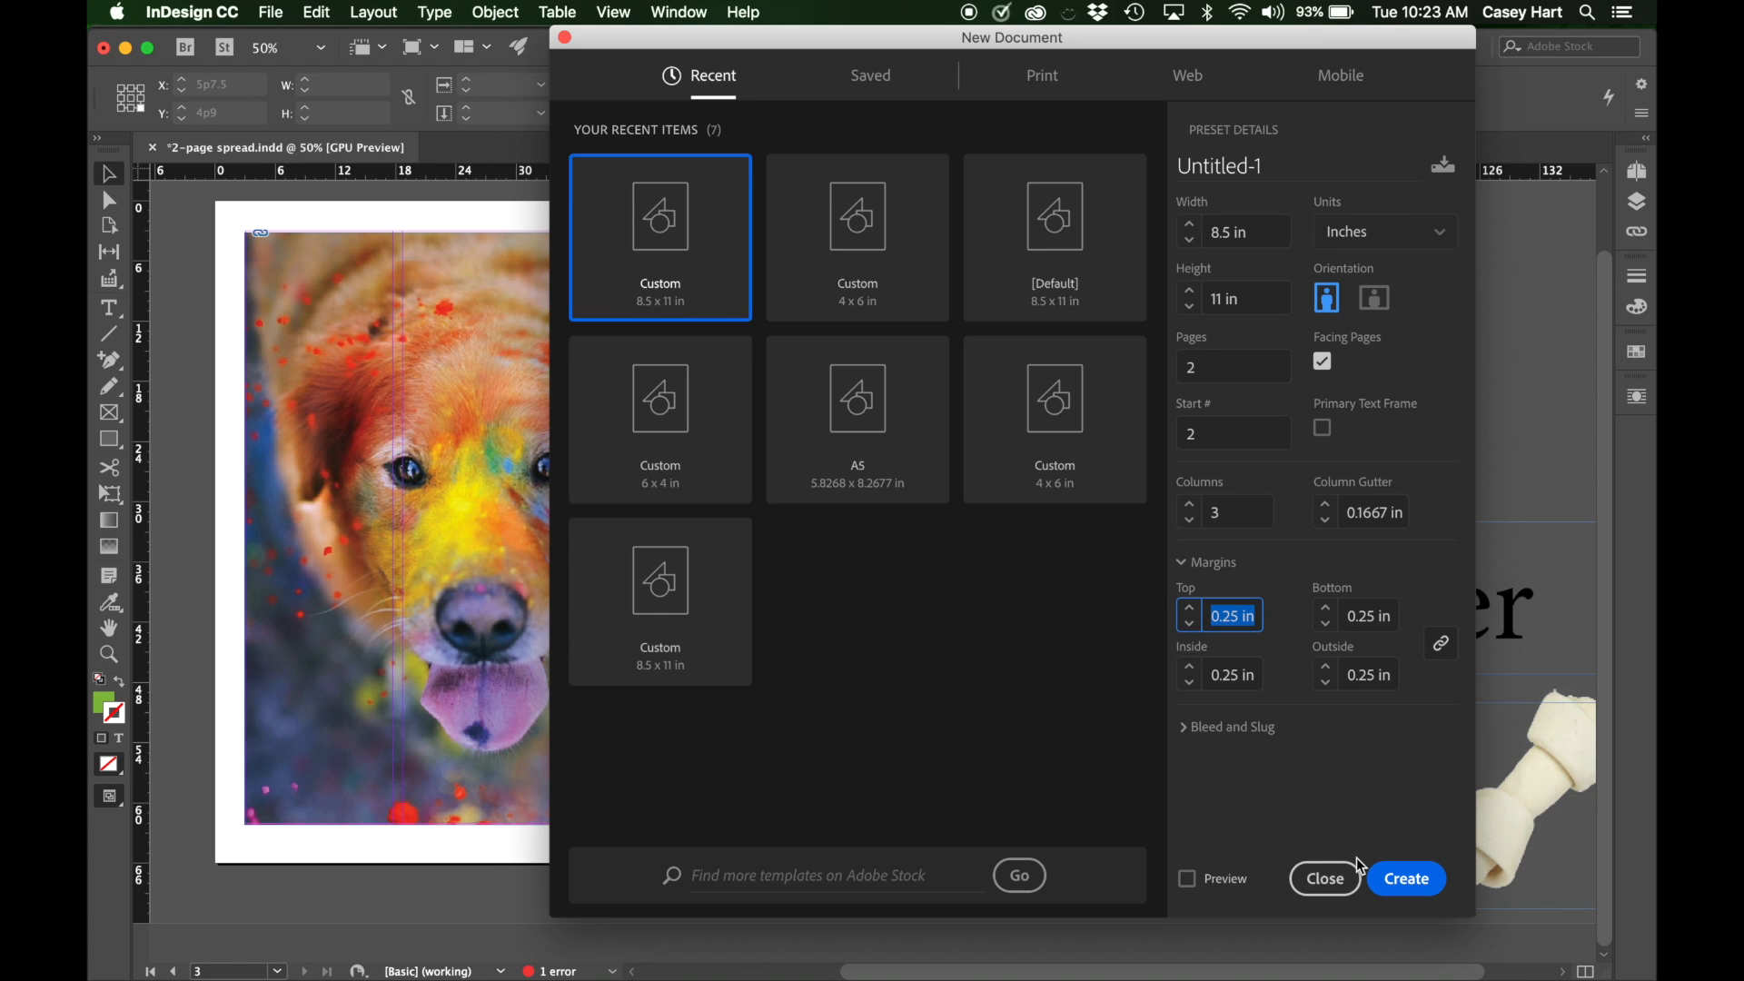
{"action": "key", "text": "BackSpace"}
{"action": "type", "text": ".5"}
{"action": "key", "text": "Tab"}
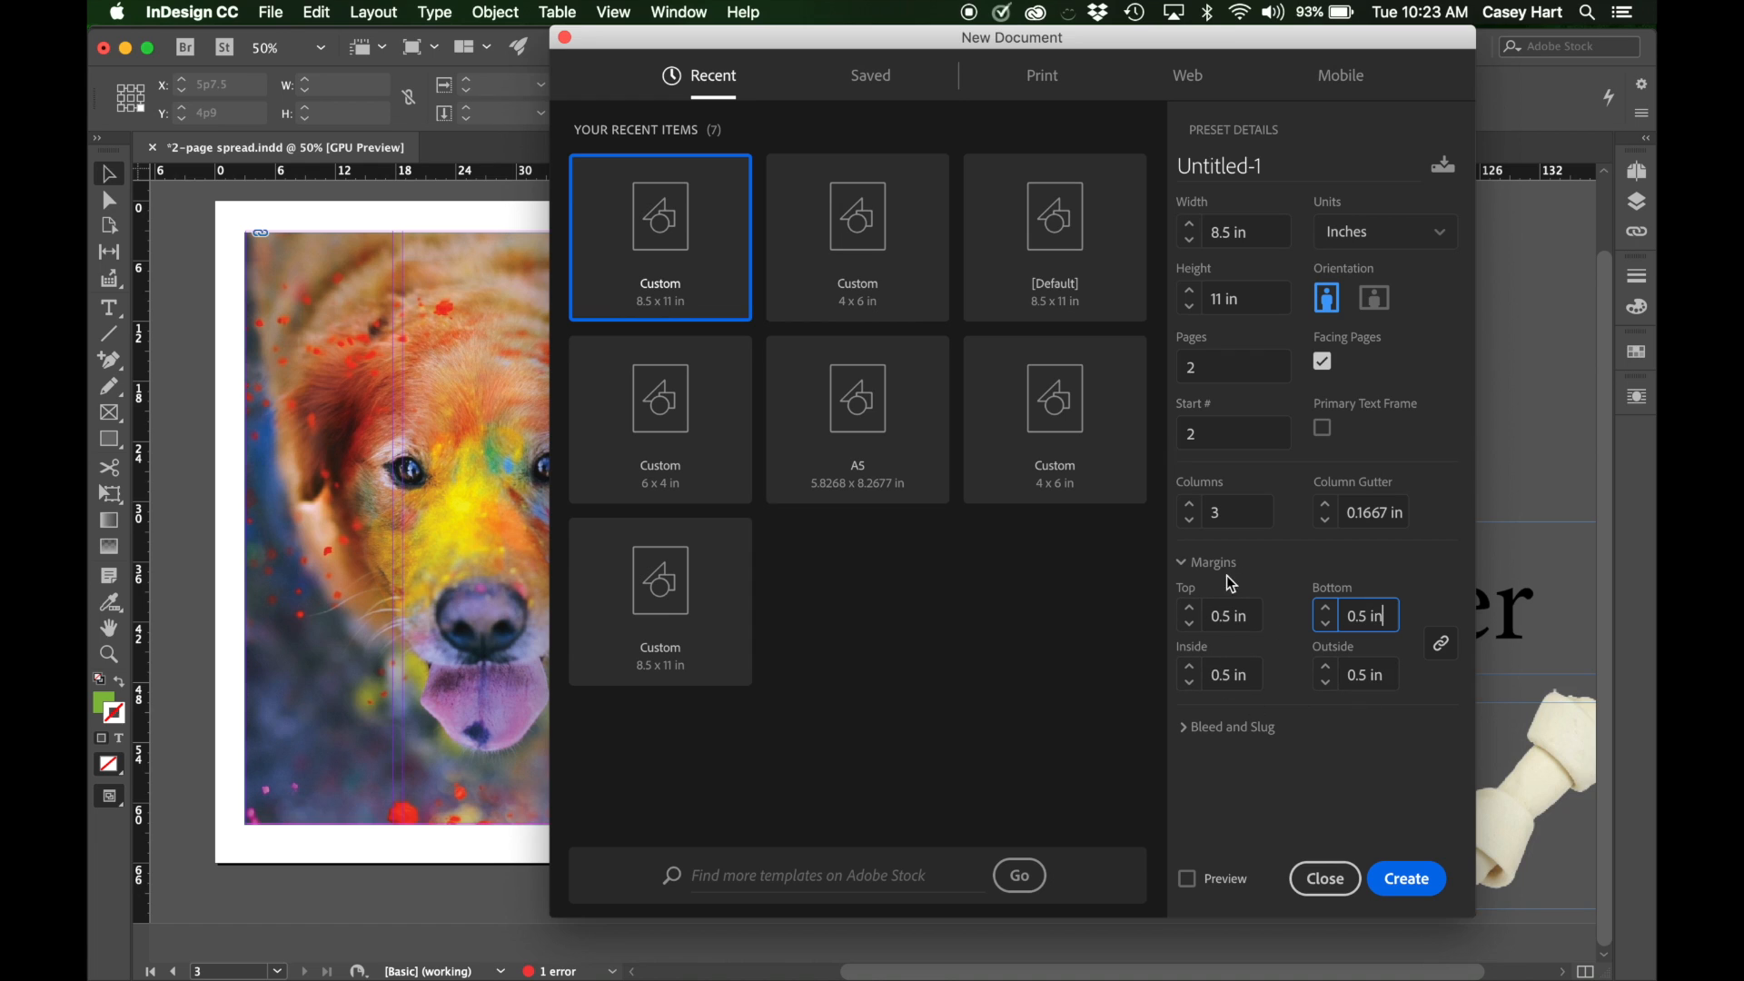
Set all four linked margins to 0.25 in and create the new document.
{"action": "left_click", "coordinate": [1224, 606]}
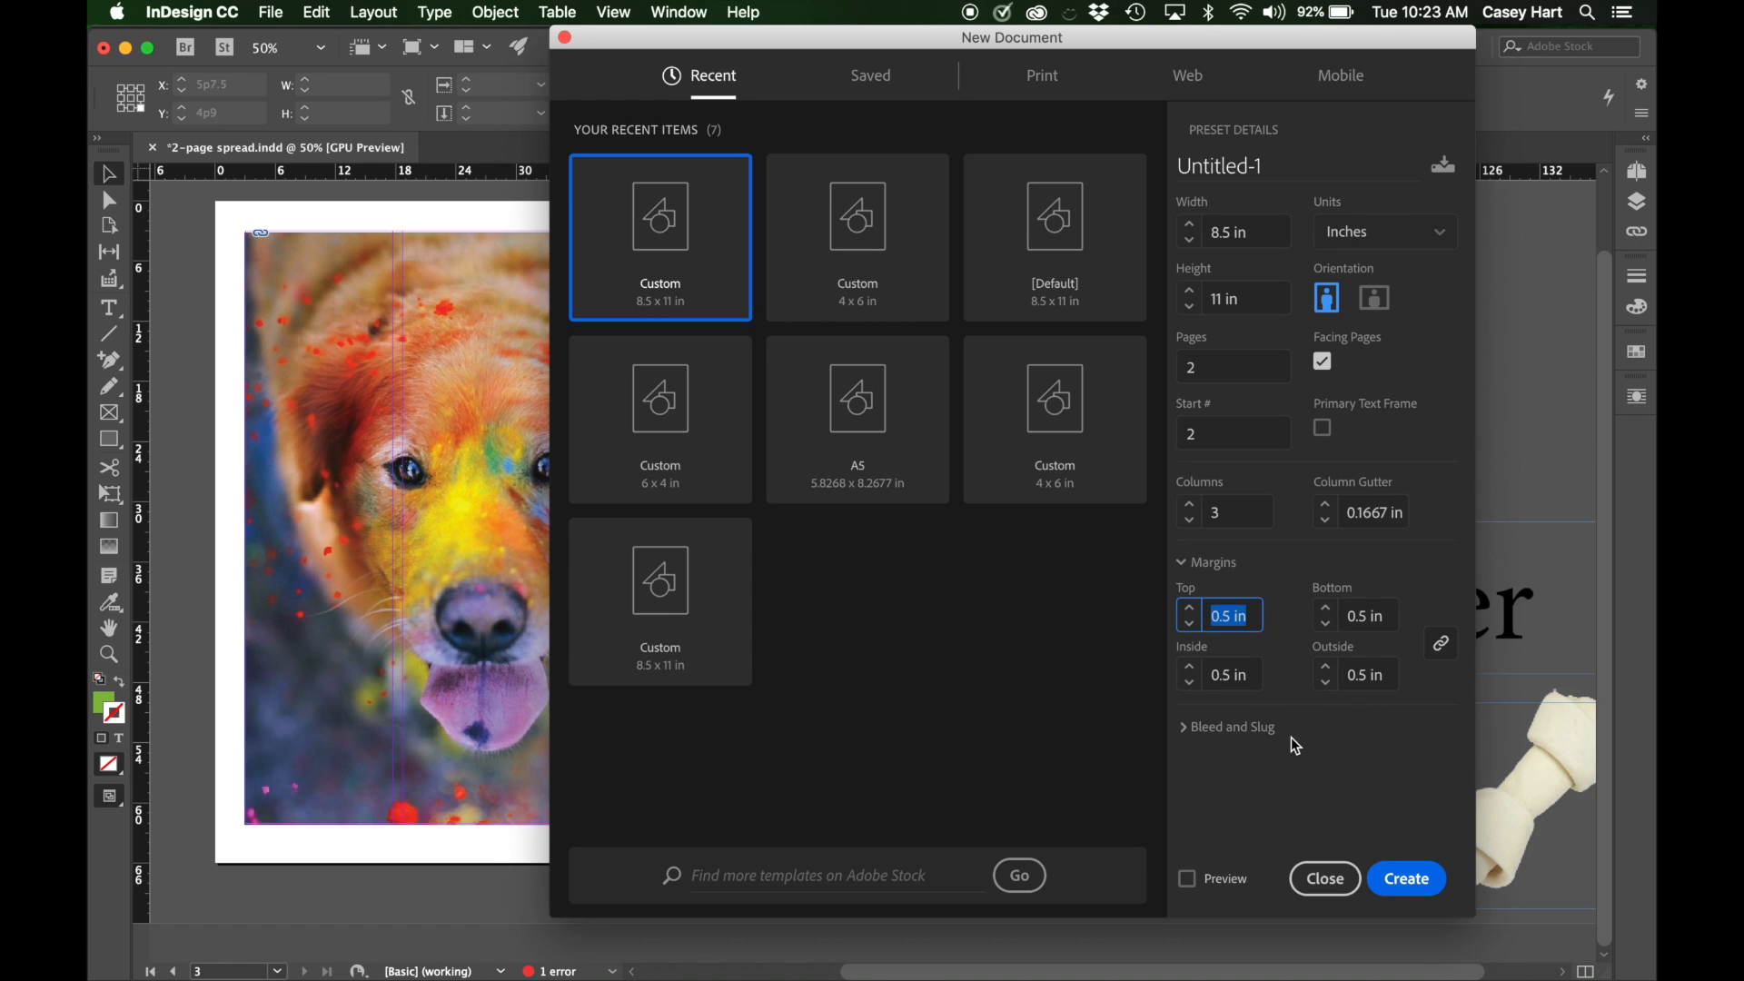
{"action": "type", "text": ".25"}
{"action": "key", "text": "Tab"}
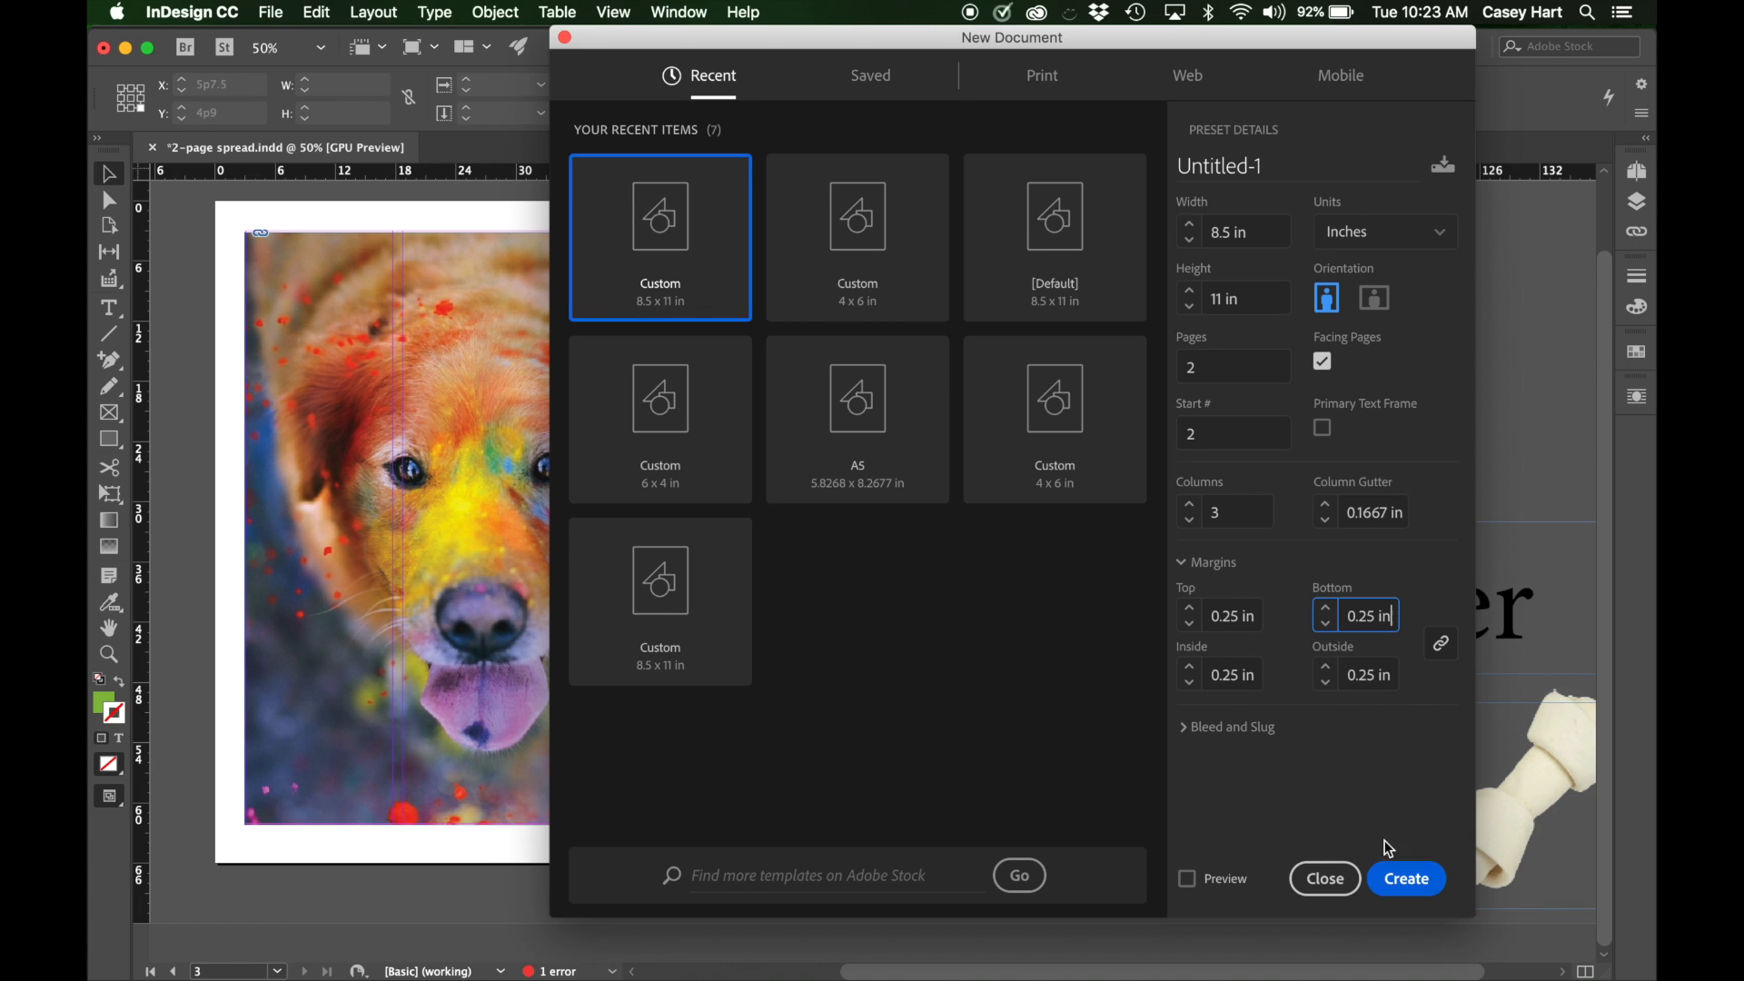
{"action": "left_click", "coordinate": [1410, 894]}
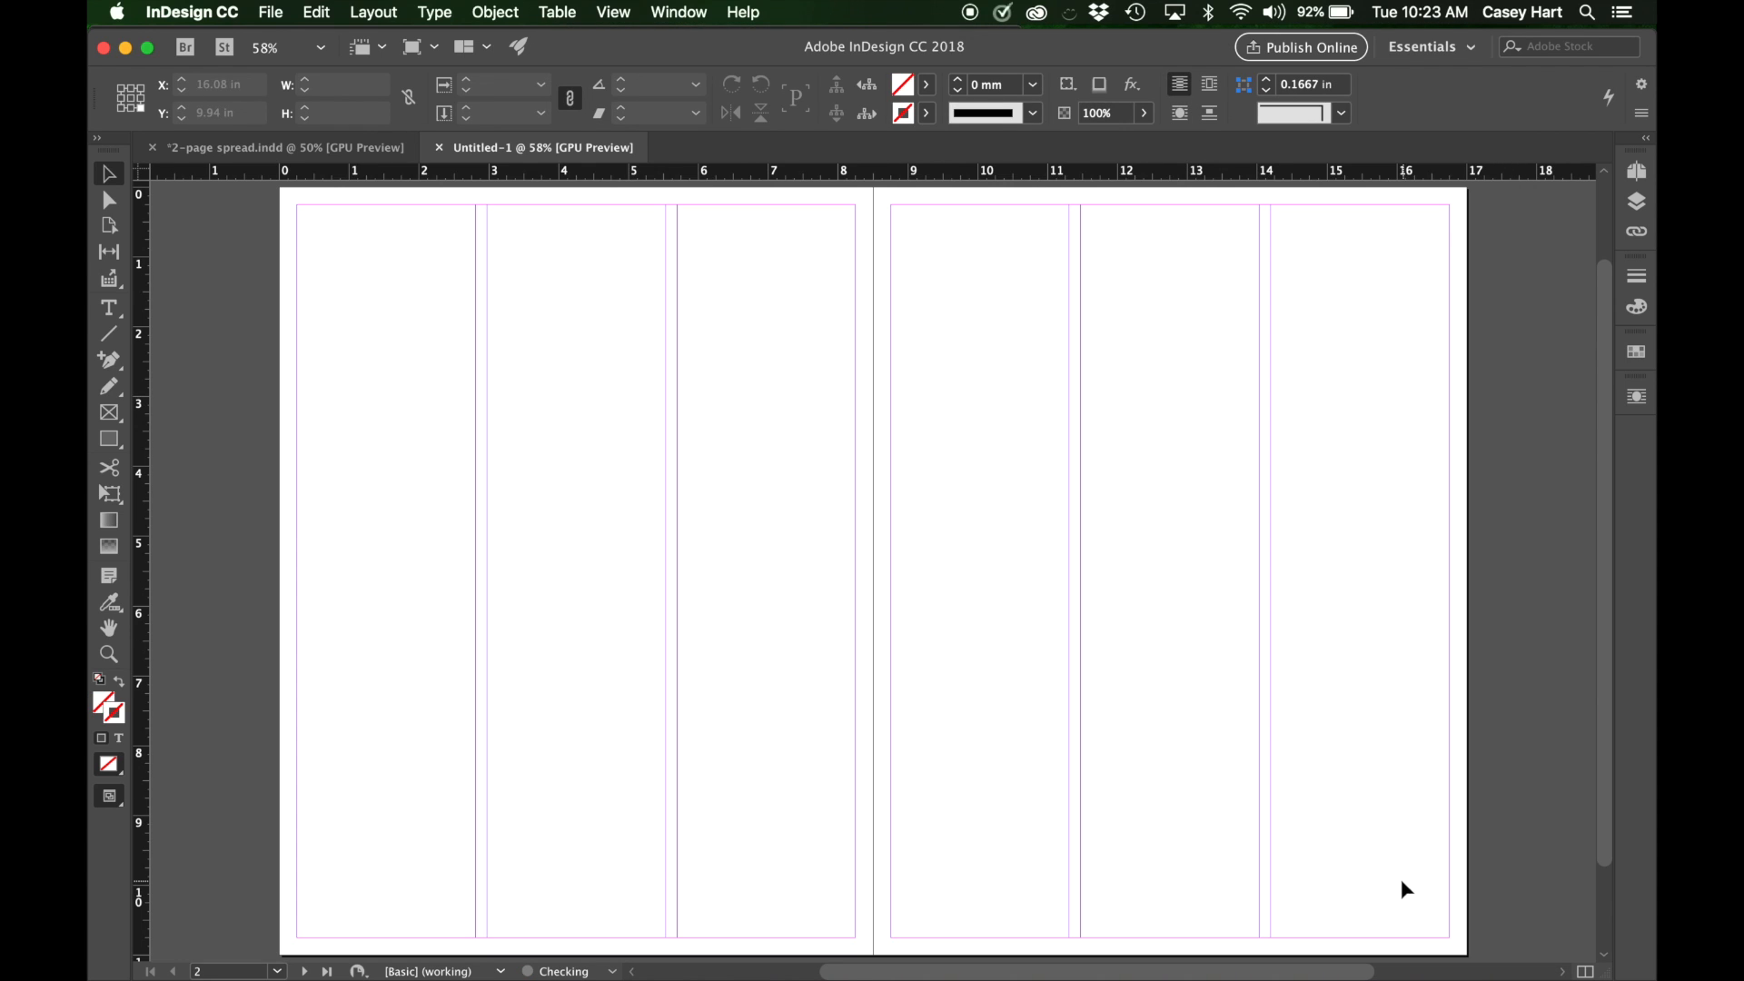
Look over the blank facing pages with their margin and column guides, fitting the whole spread in view.
{"action": "scroll", "coordinate": [989, 462], "scroll_direction": "down", "scroll_amount": 1}
{"action": "scroll", "coordinate": [989, 462], "scroll_direction": "up", "scroll_amount": 3}
{"action": "scroll", "coordinate": [989, 462], "scroll_direction": "right", "scroll_amount": 4}
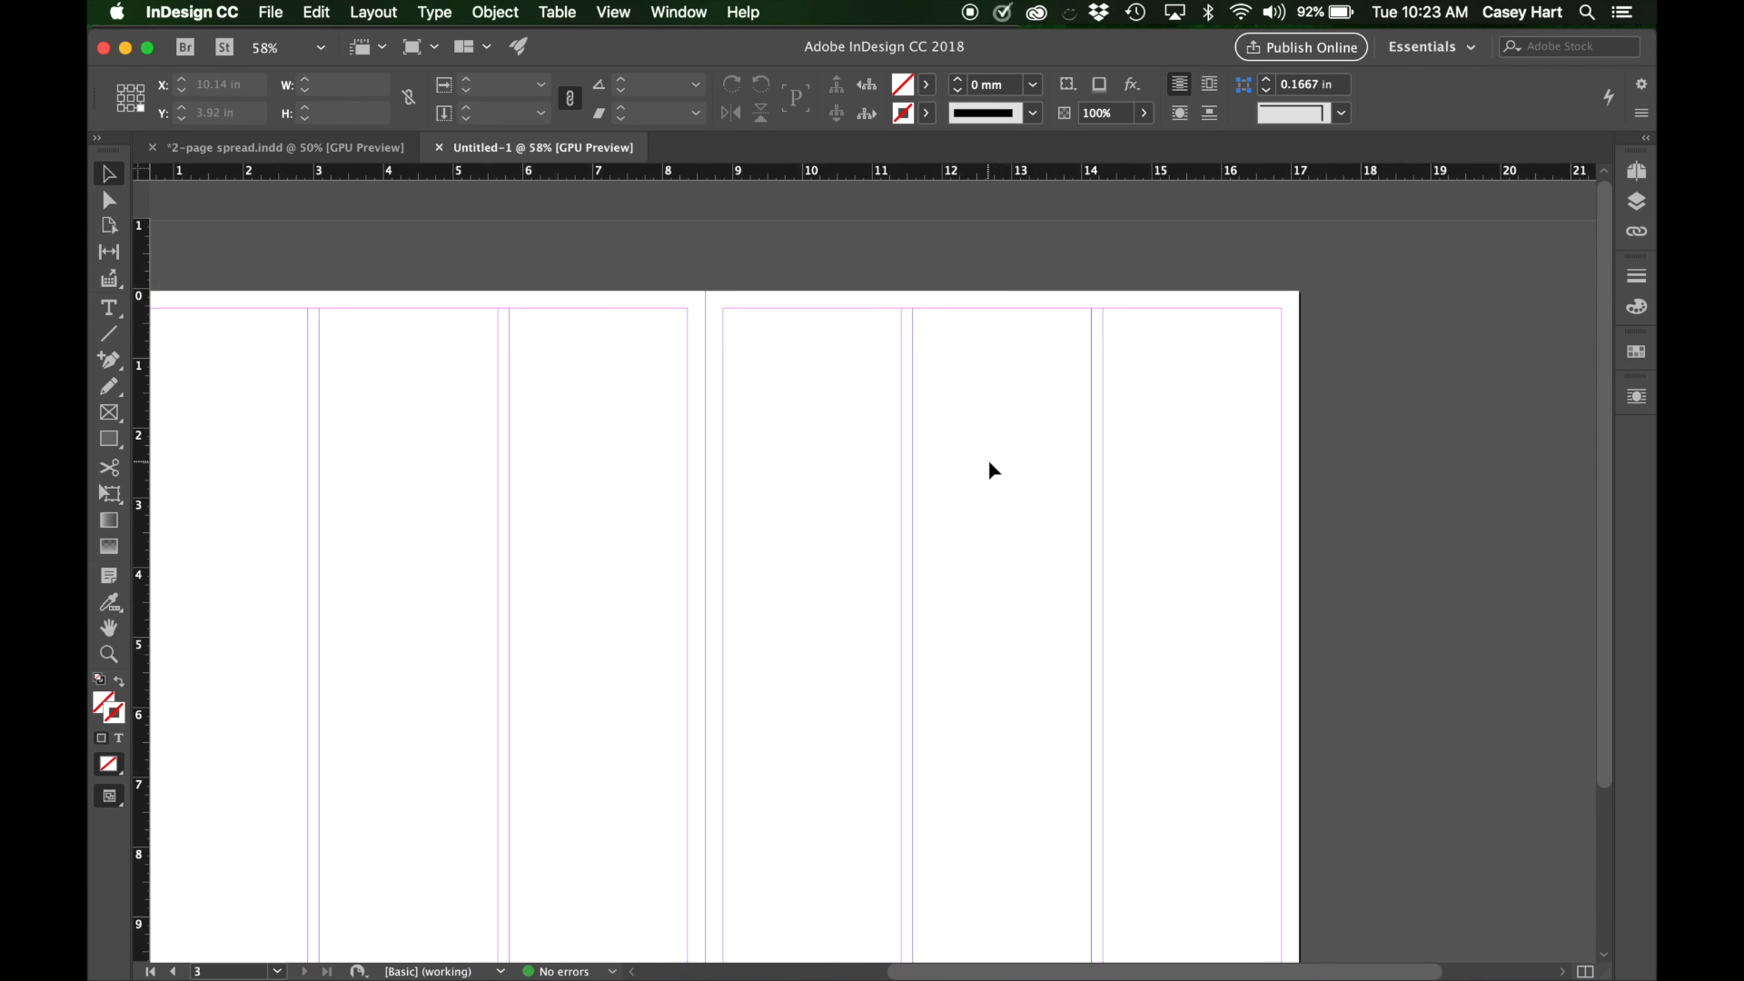
{"action": "scroll", "coordinate": [991, 469], "scroll_direction": "left", "scroll_amount": 3}
{"action": "scroll", "coordinate": [992, 469], "scroll_direction": "down", "scroll_amount": 3}
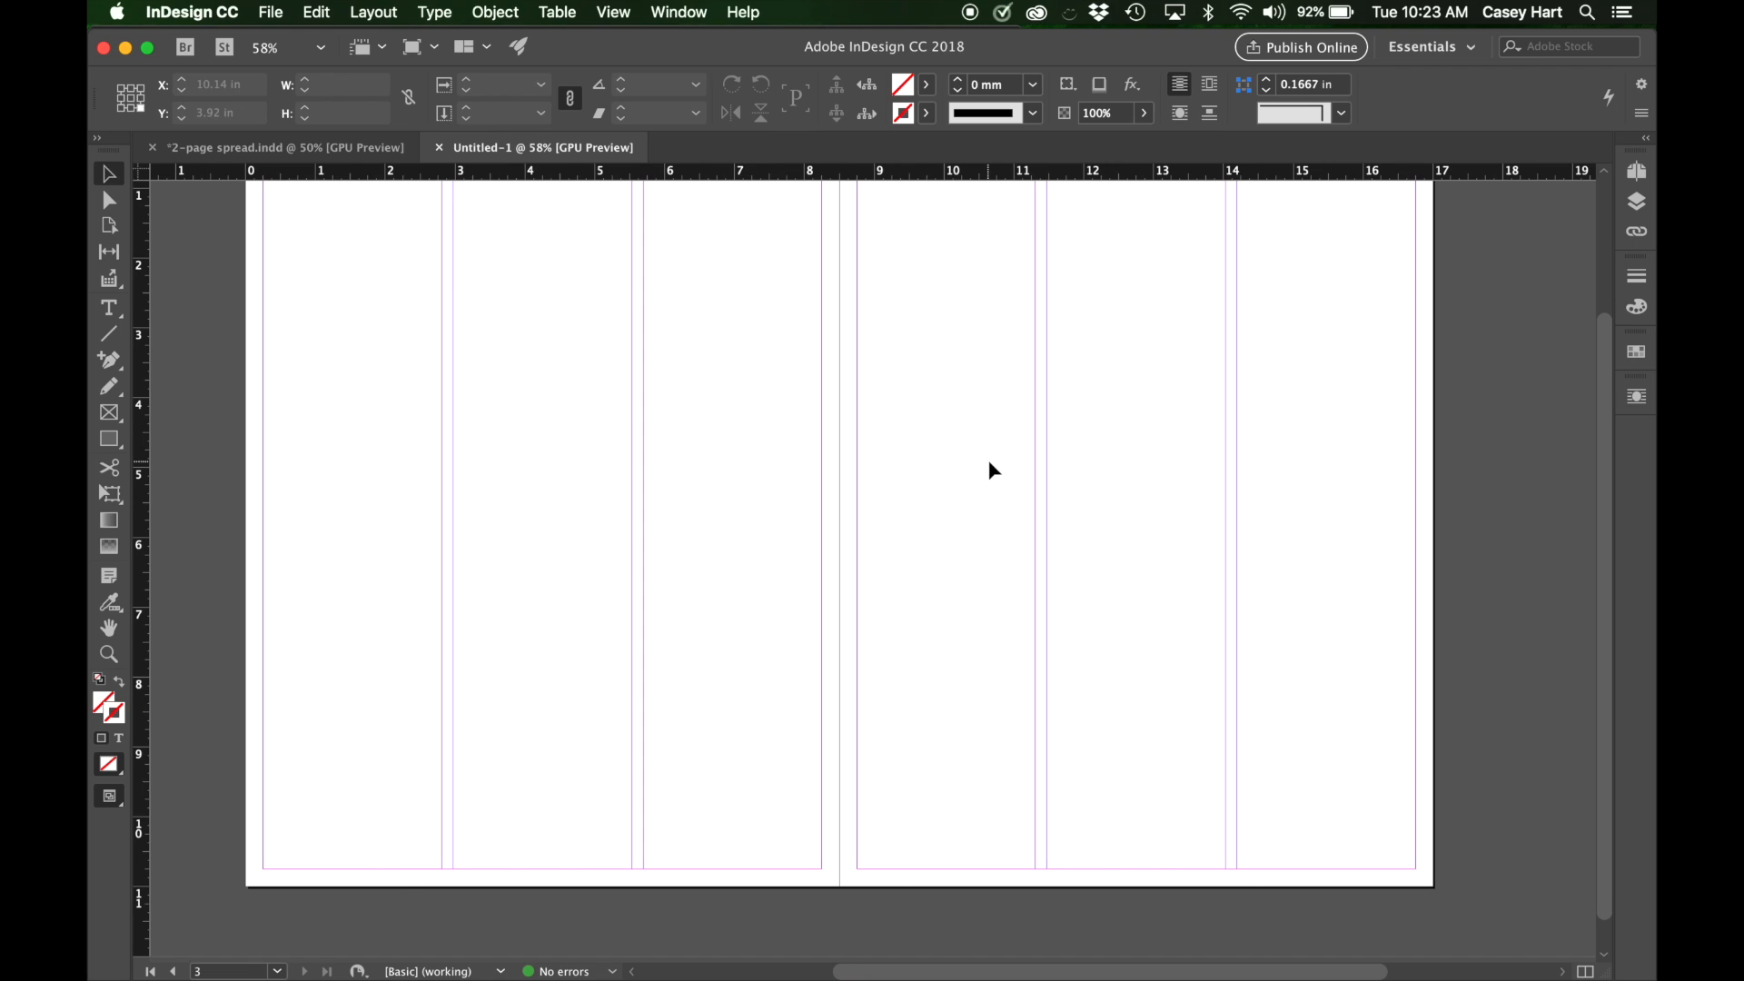
{"action": "key", "text": "super+minus"}
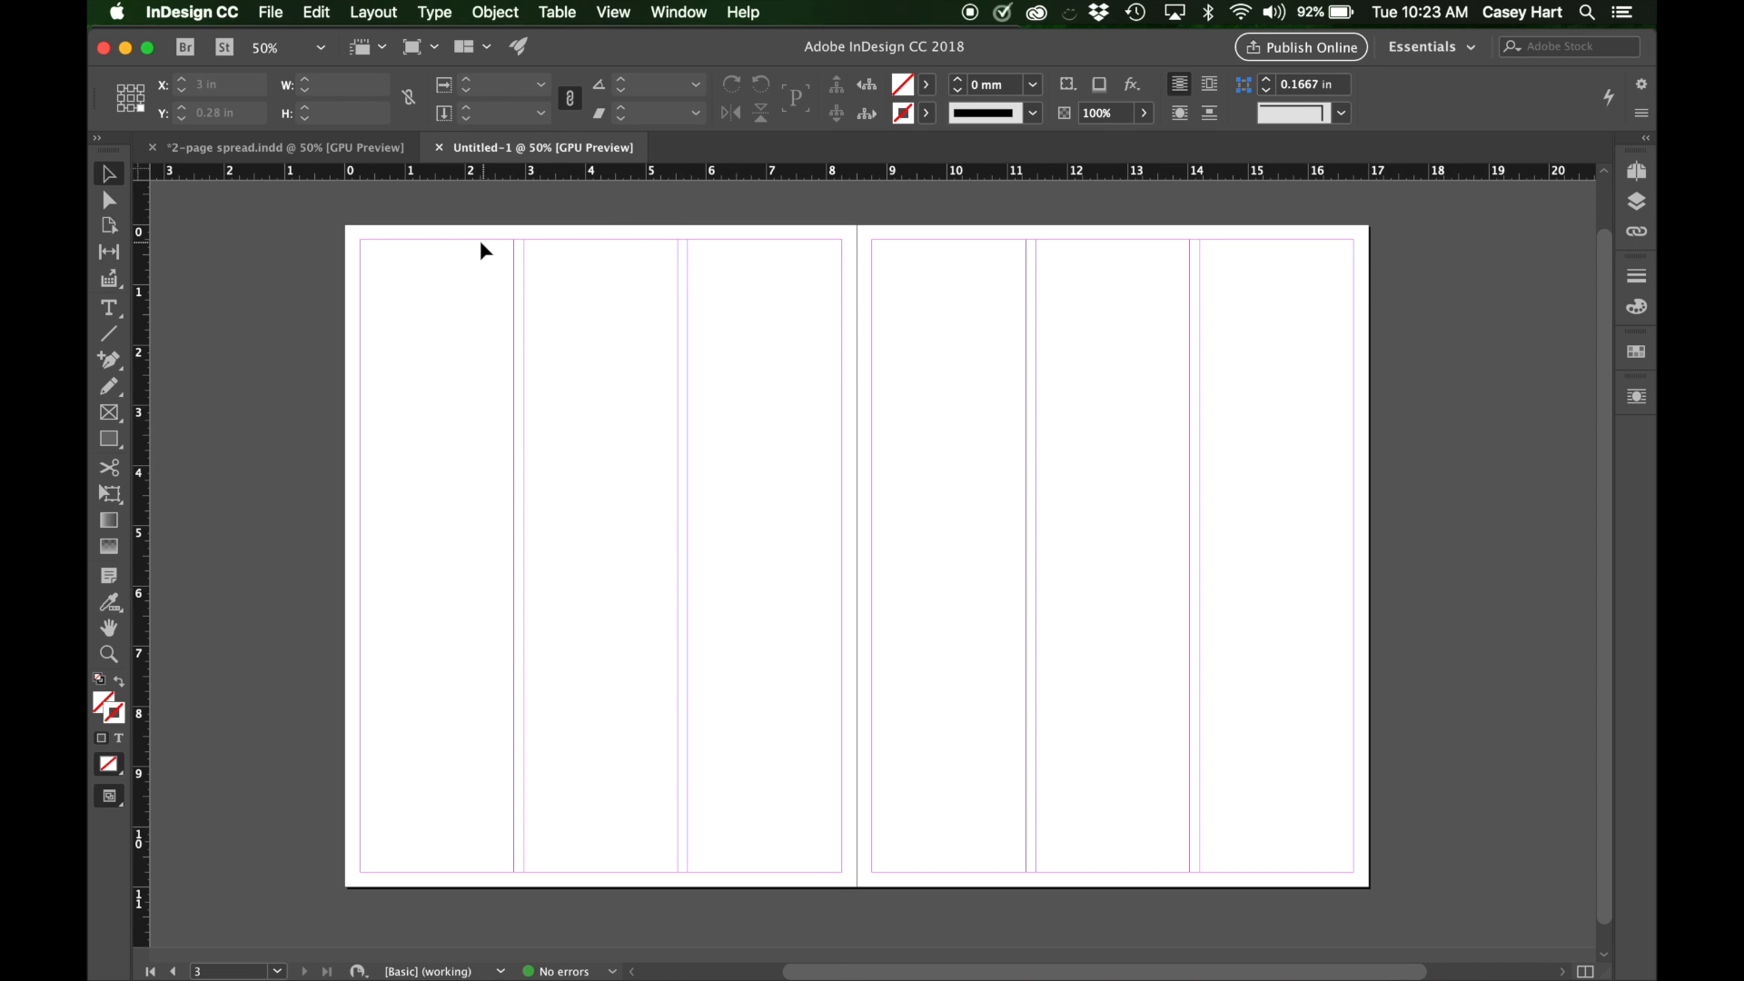
Add four new pages after the 2-3 spread.
{"action": "left_click", "coordinate": [1639, 173]}
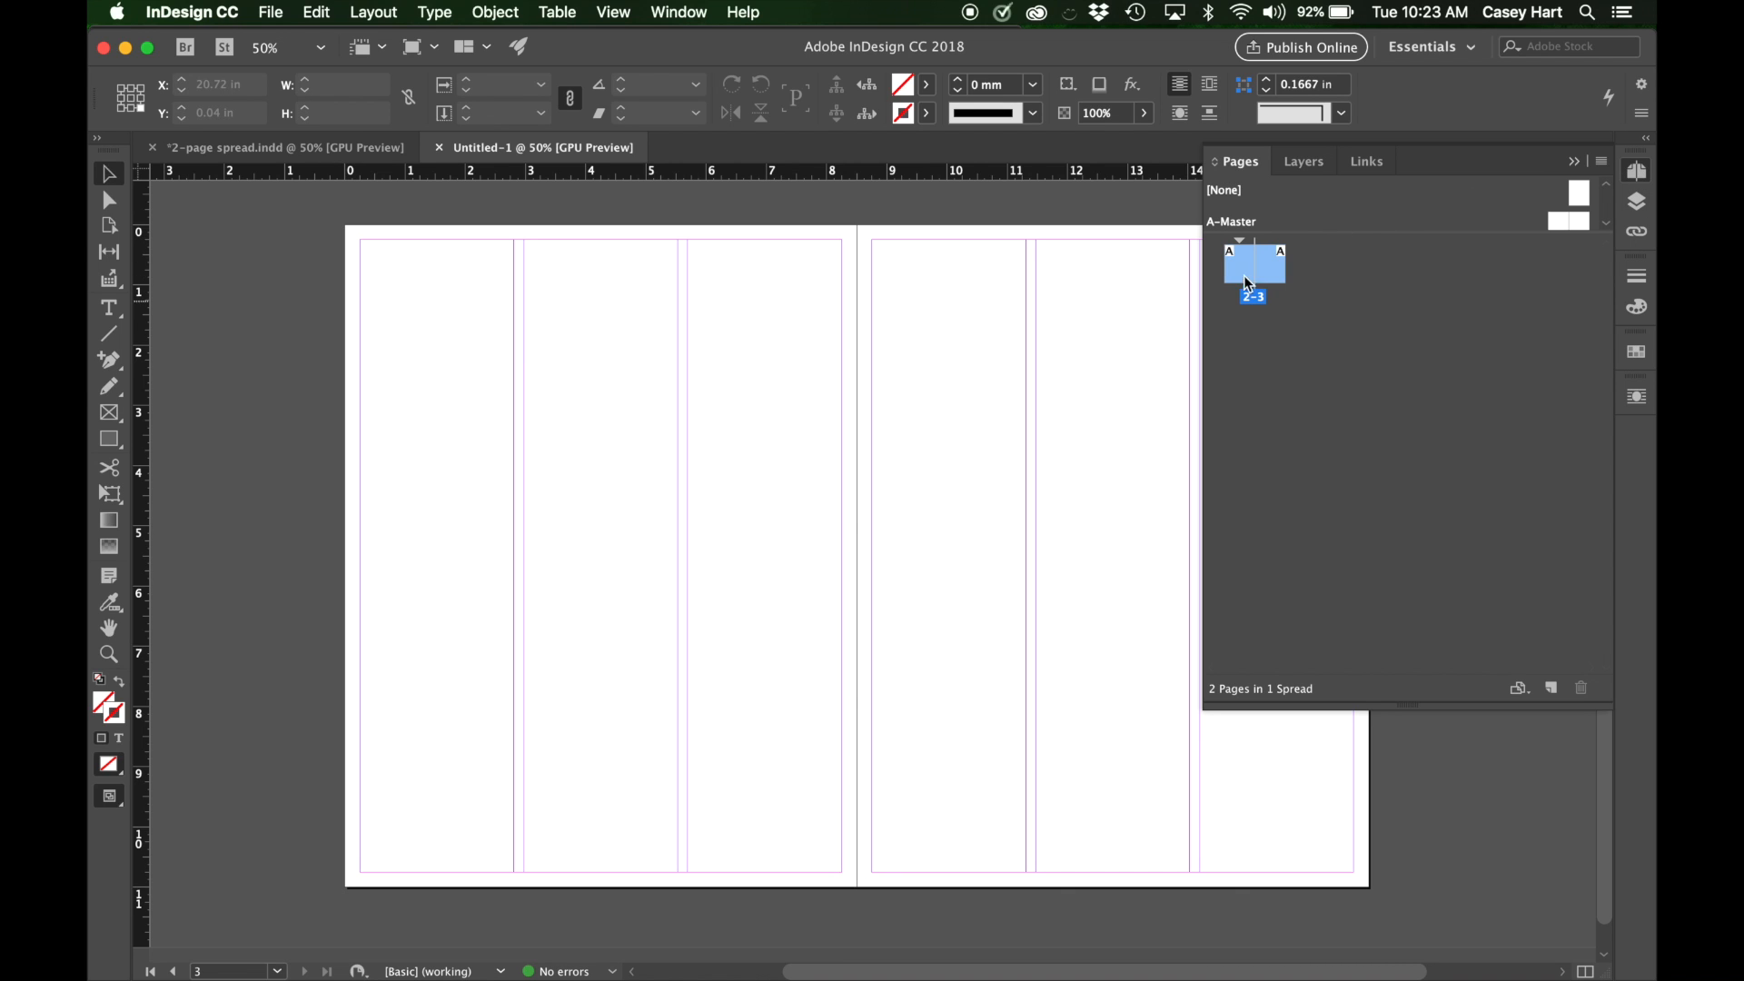
{"action": "left_click", "coordinate": [1552, 688]}
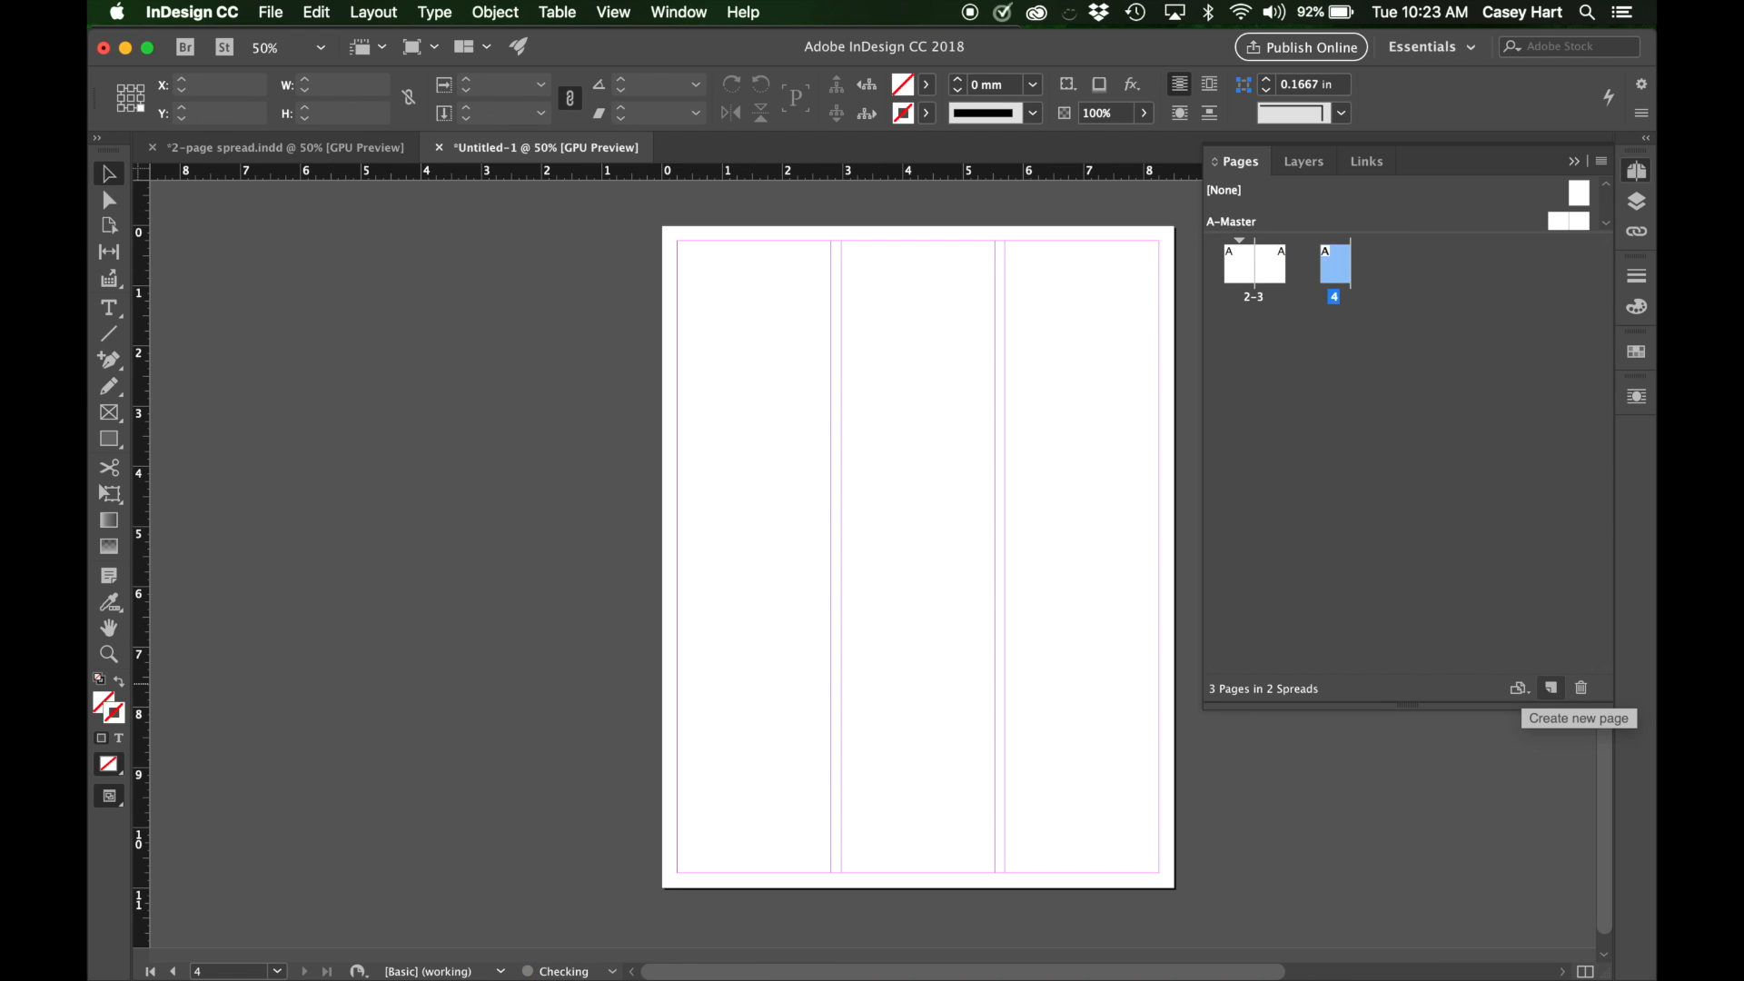
{"action": "left_click", "coordinate": [1551, 687]}
{"action": "left_click", "coordinate": [1551, 688]}
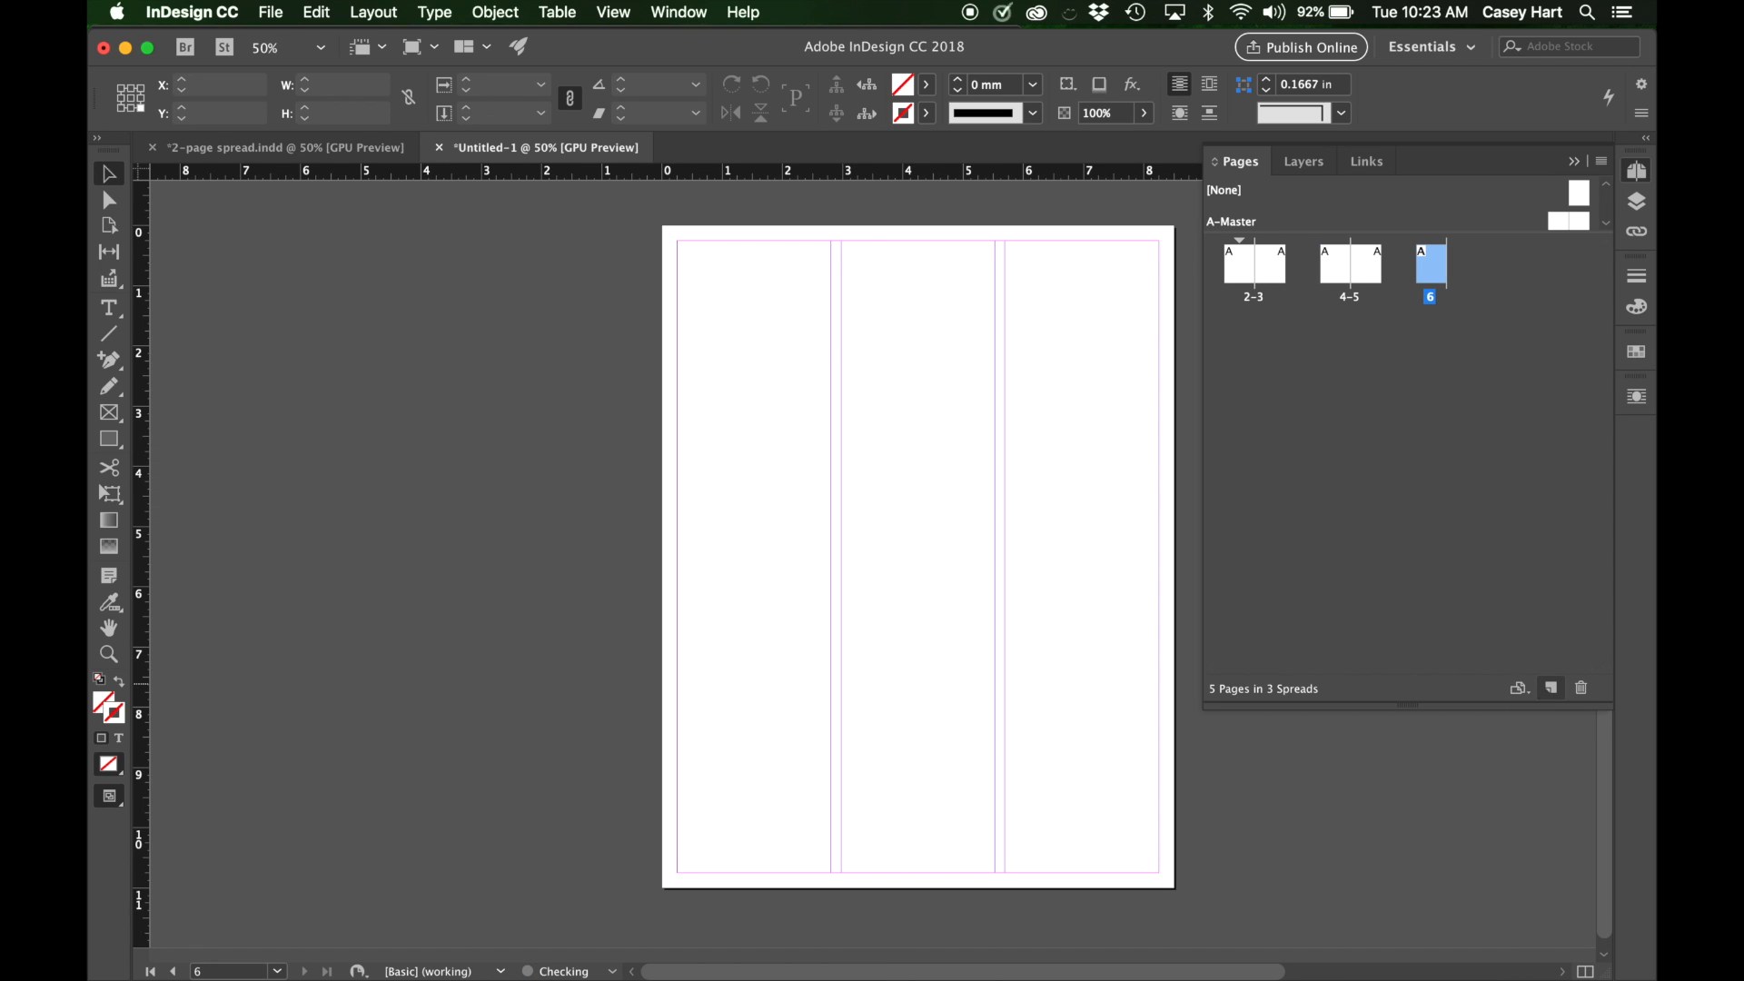
{"action": "left_click", "coordinate": [1551, 687]}
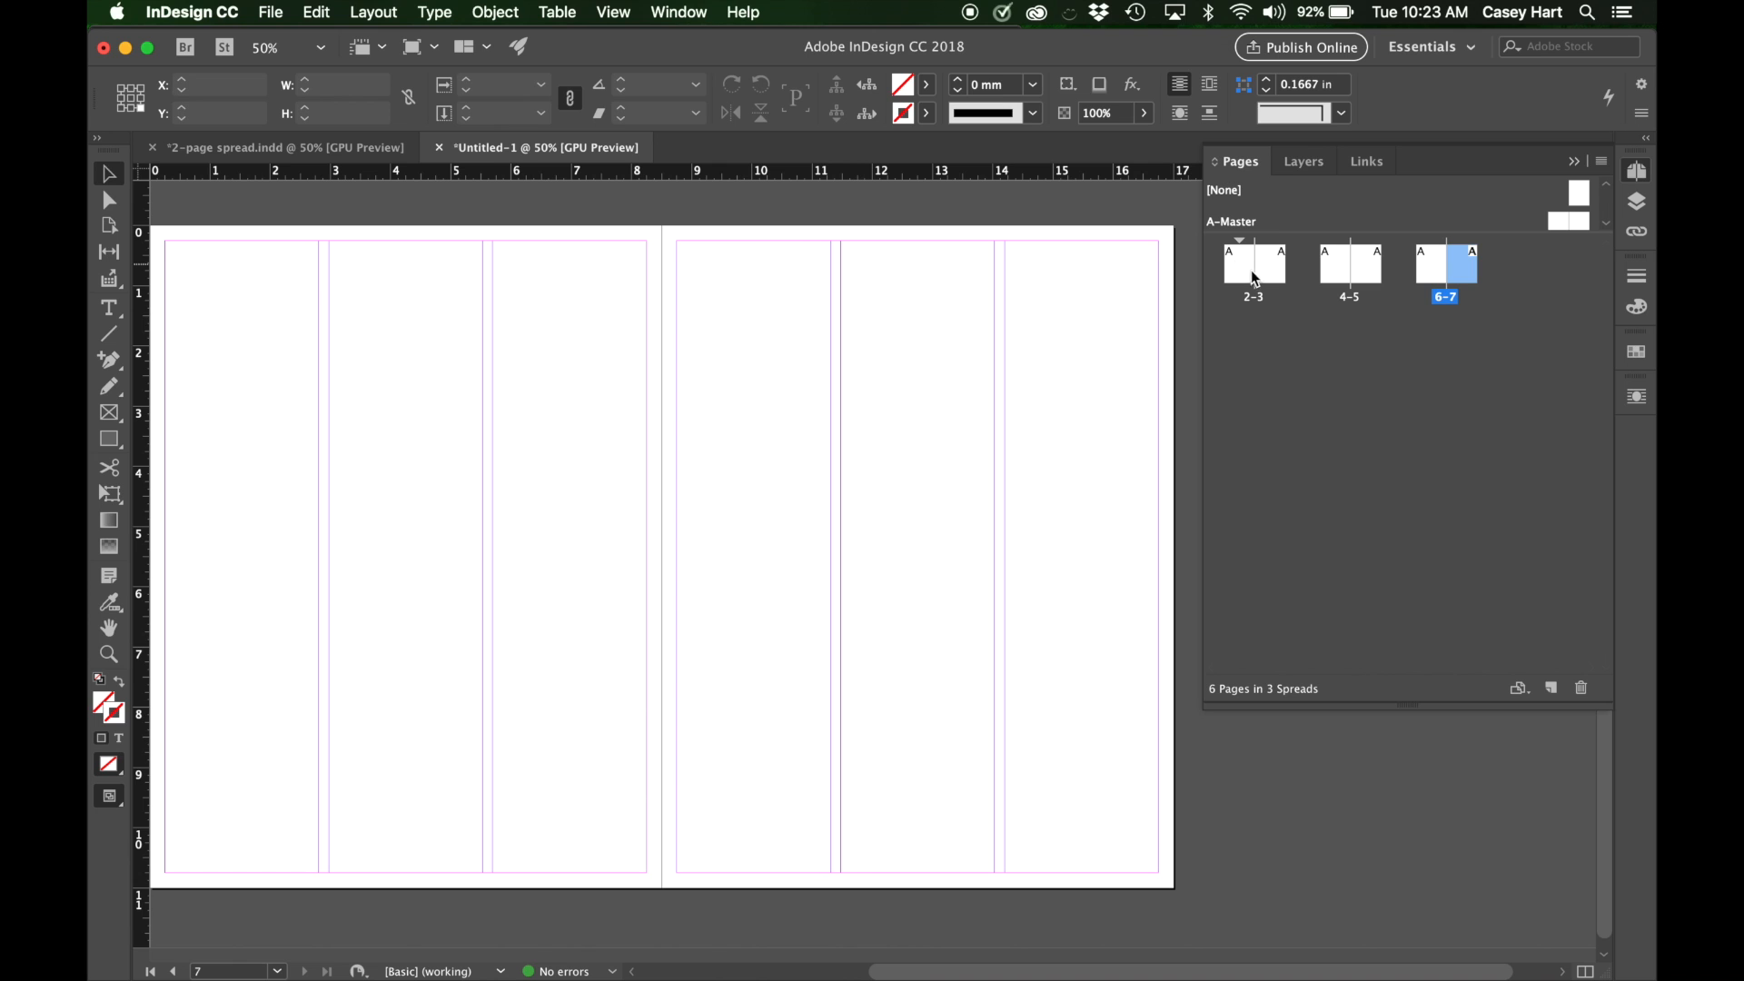
Look through the document's spreads and compare their arrangement with the page thumbnails.
{"action": "scroll", "coordinate": [969, 342], "scroll_direction": "left", "scroll_amount": 10}
{"action": "scroll", "coordinate": [969, 343], "scroll_direction": "up", "scroll_amount": 2}
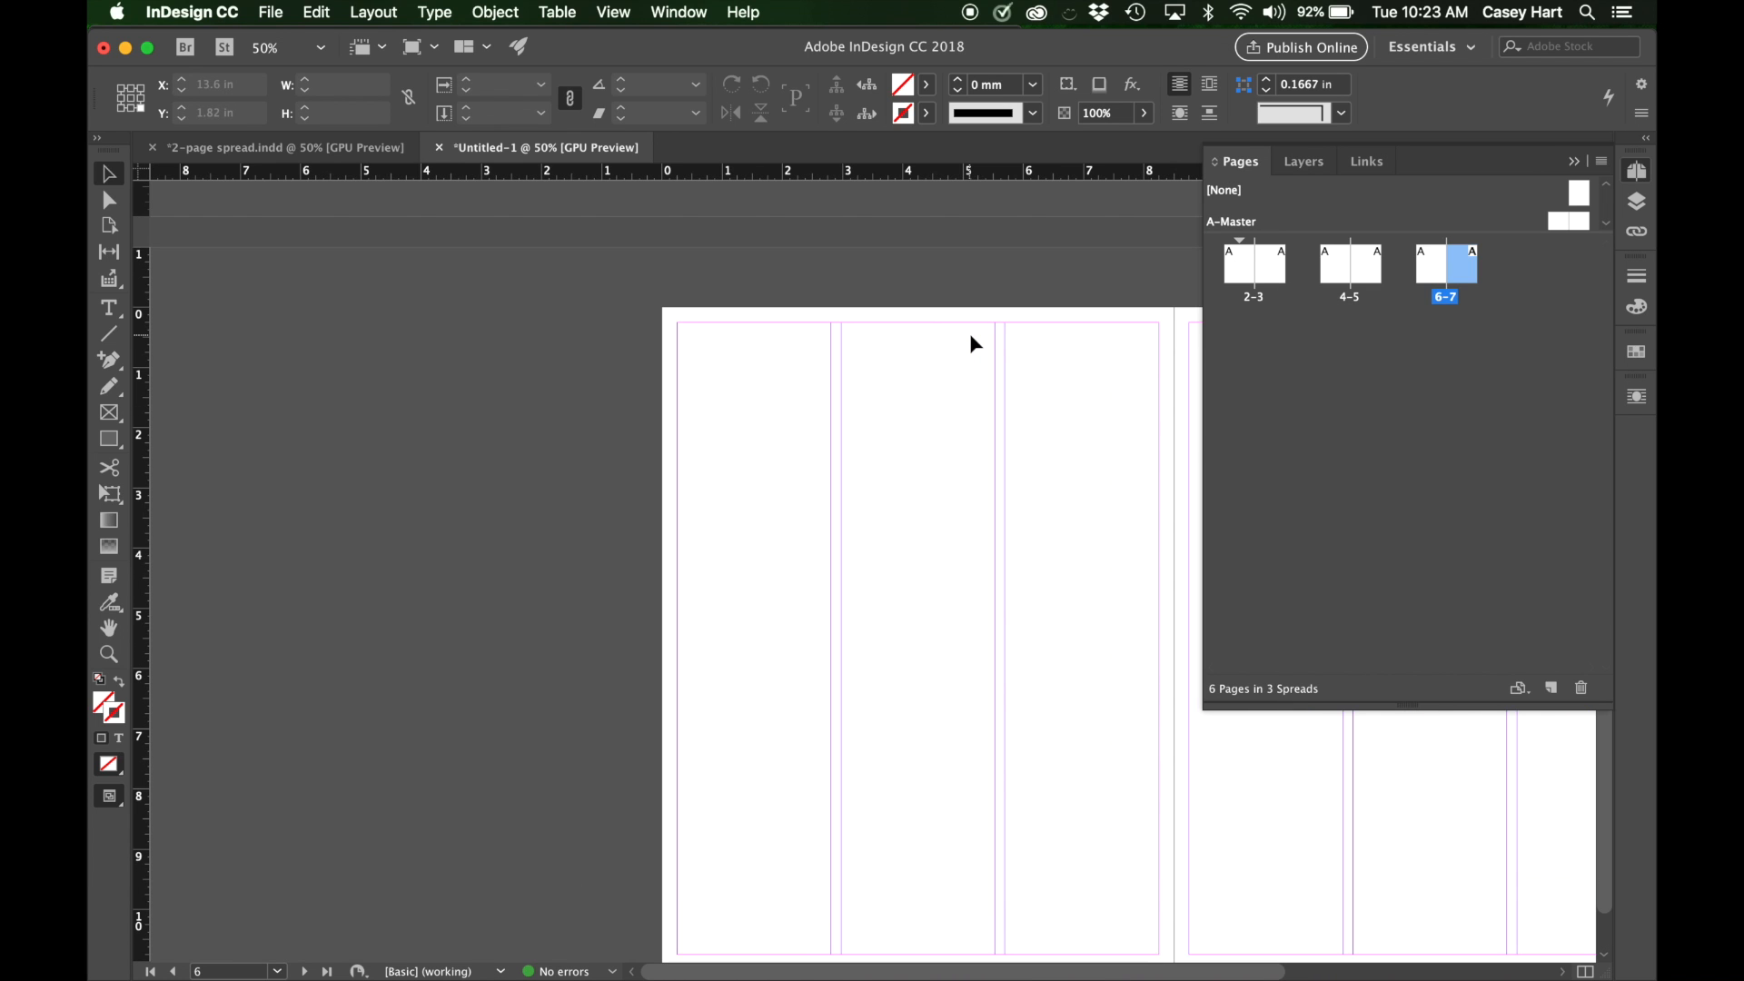
{"action": "scroll", "coordinate": [970, 338], "scroll_direction": "up", "scroll_amount": 10}
{"action": "scroll", "coordinate": [971, 338], "scroll_direction": "right", "scroll_amount": 5}
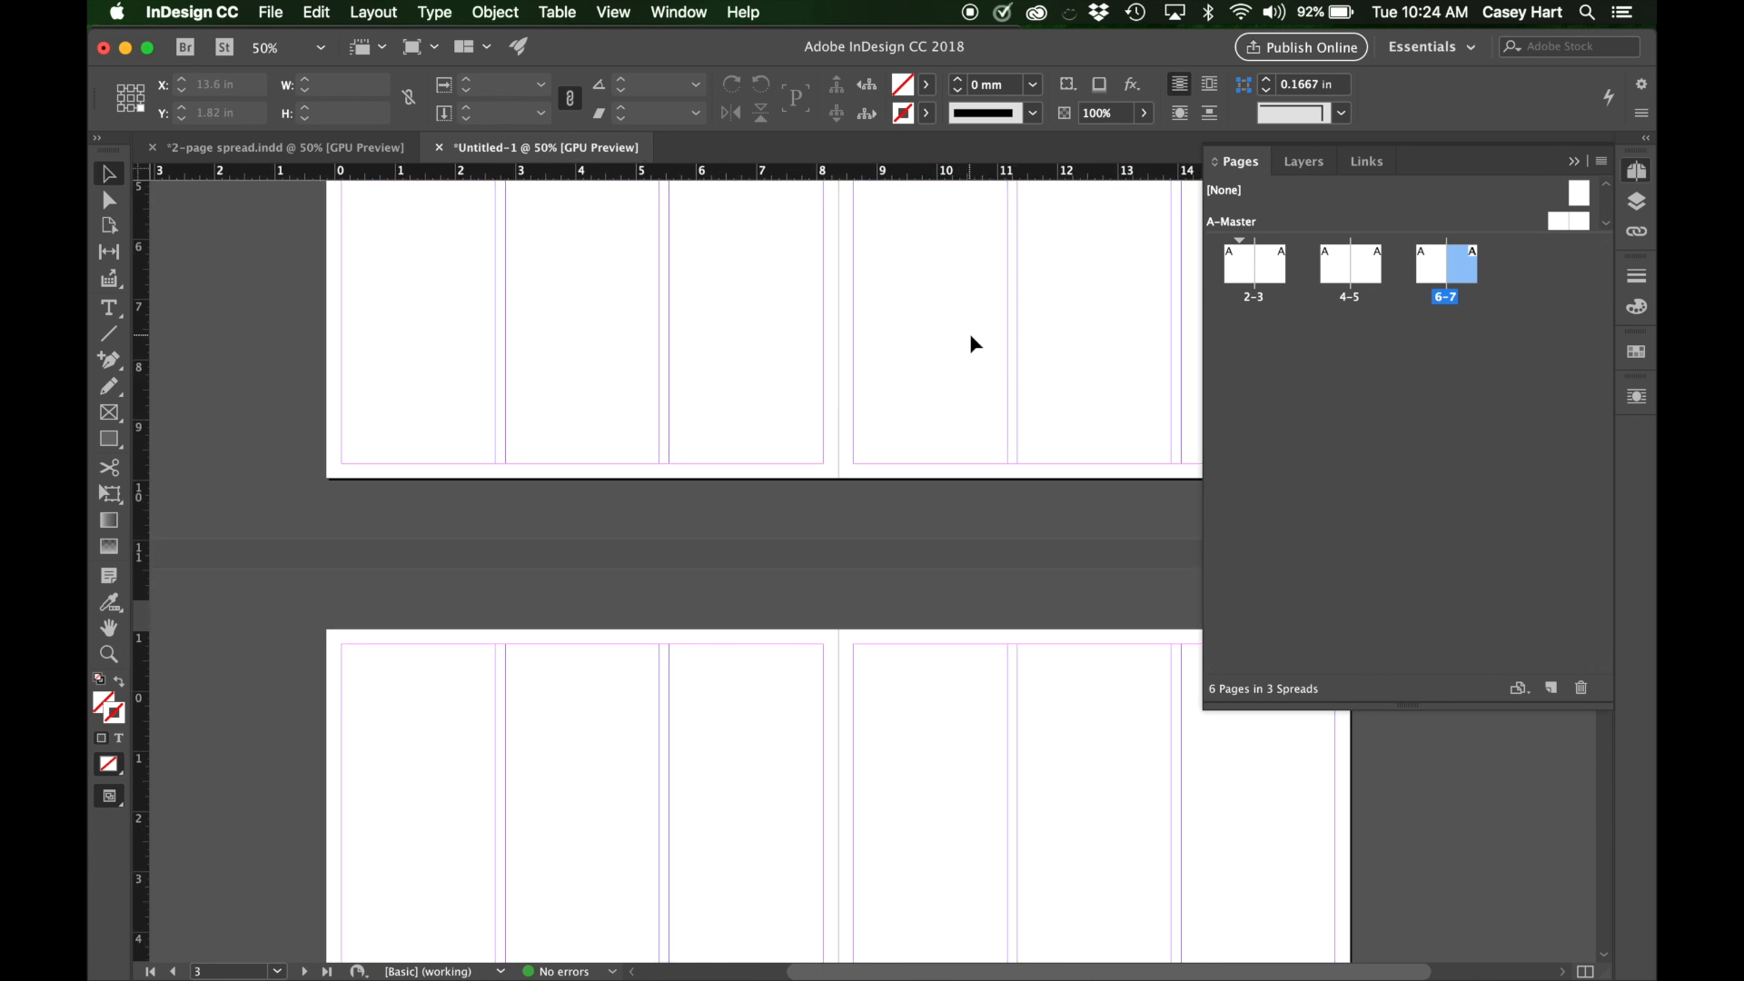
{"action": "scroll", "coordinate": [970, 337], "scroll_direction": "down", "scroll_amount": 15}
{"action": "scroll", "coordinate": [971, 337], "scroll_direction": "right", "scroll_amount": 5}
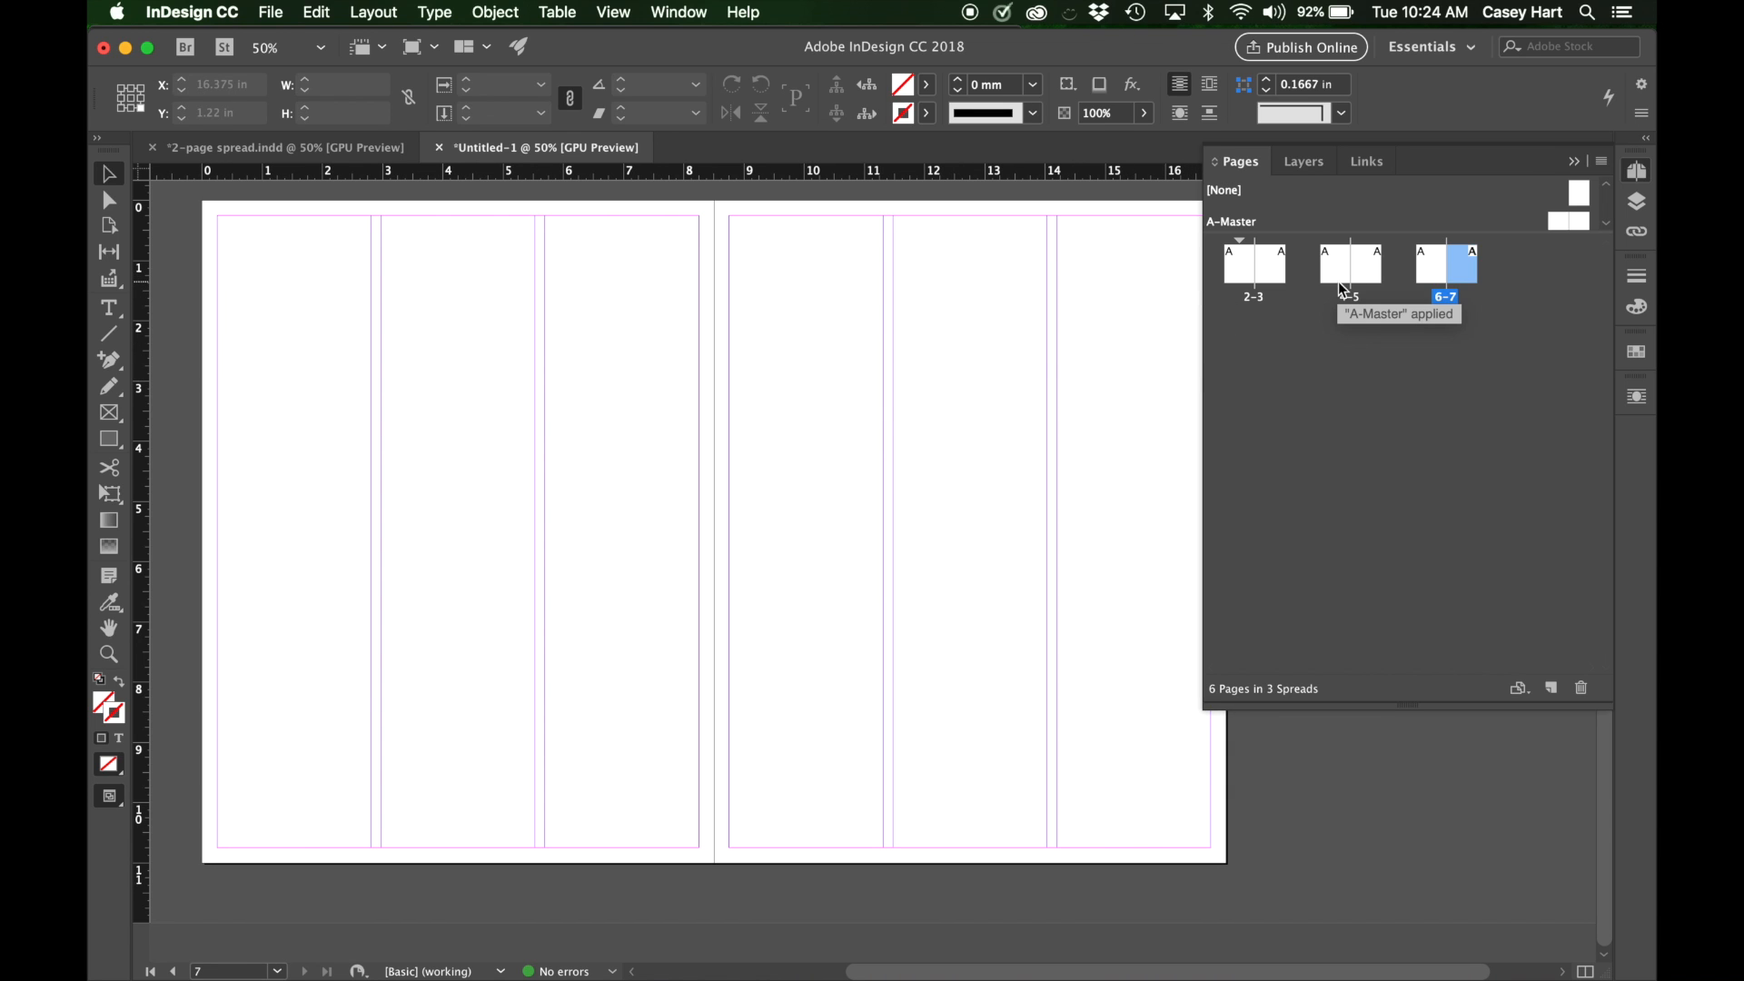
{"action": "scroll", "coordinate": [1036, 554], "scroll_direction": "up", "scroll_amount": 10}
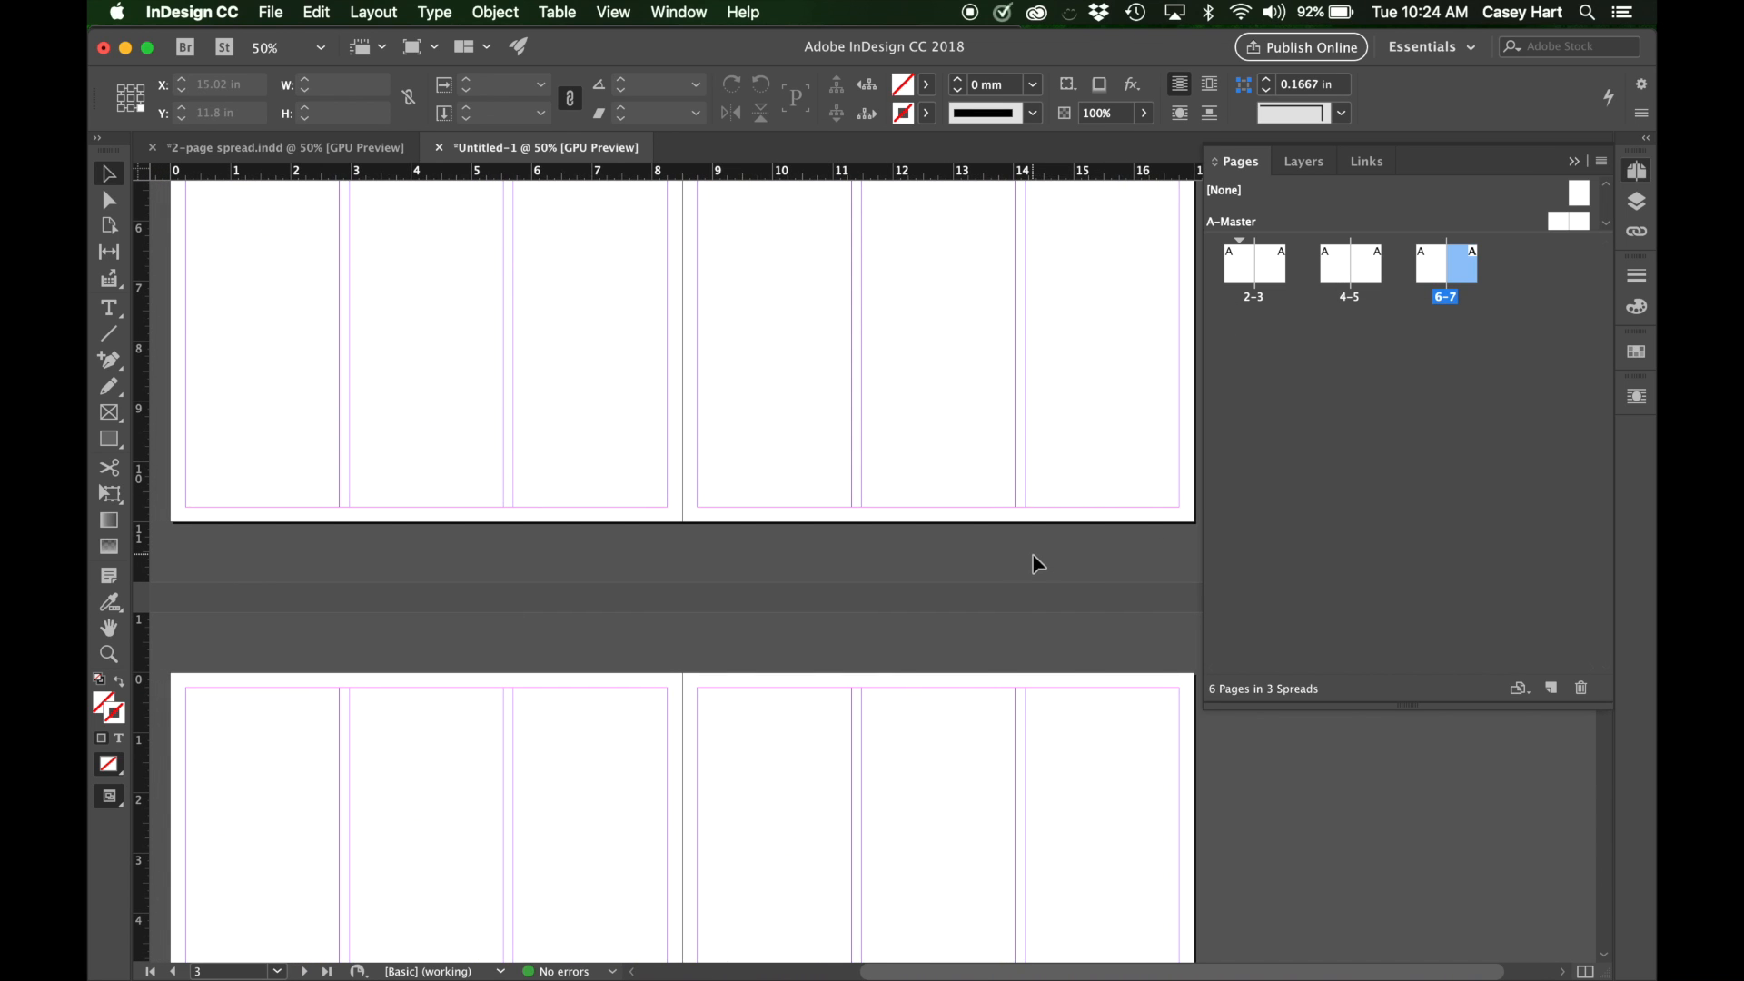
{"action": "scroll", "coordinate": [872, 777], "scroll_direction": "up", "scroll_amount": 5}
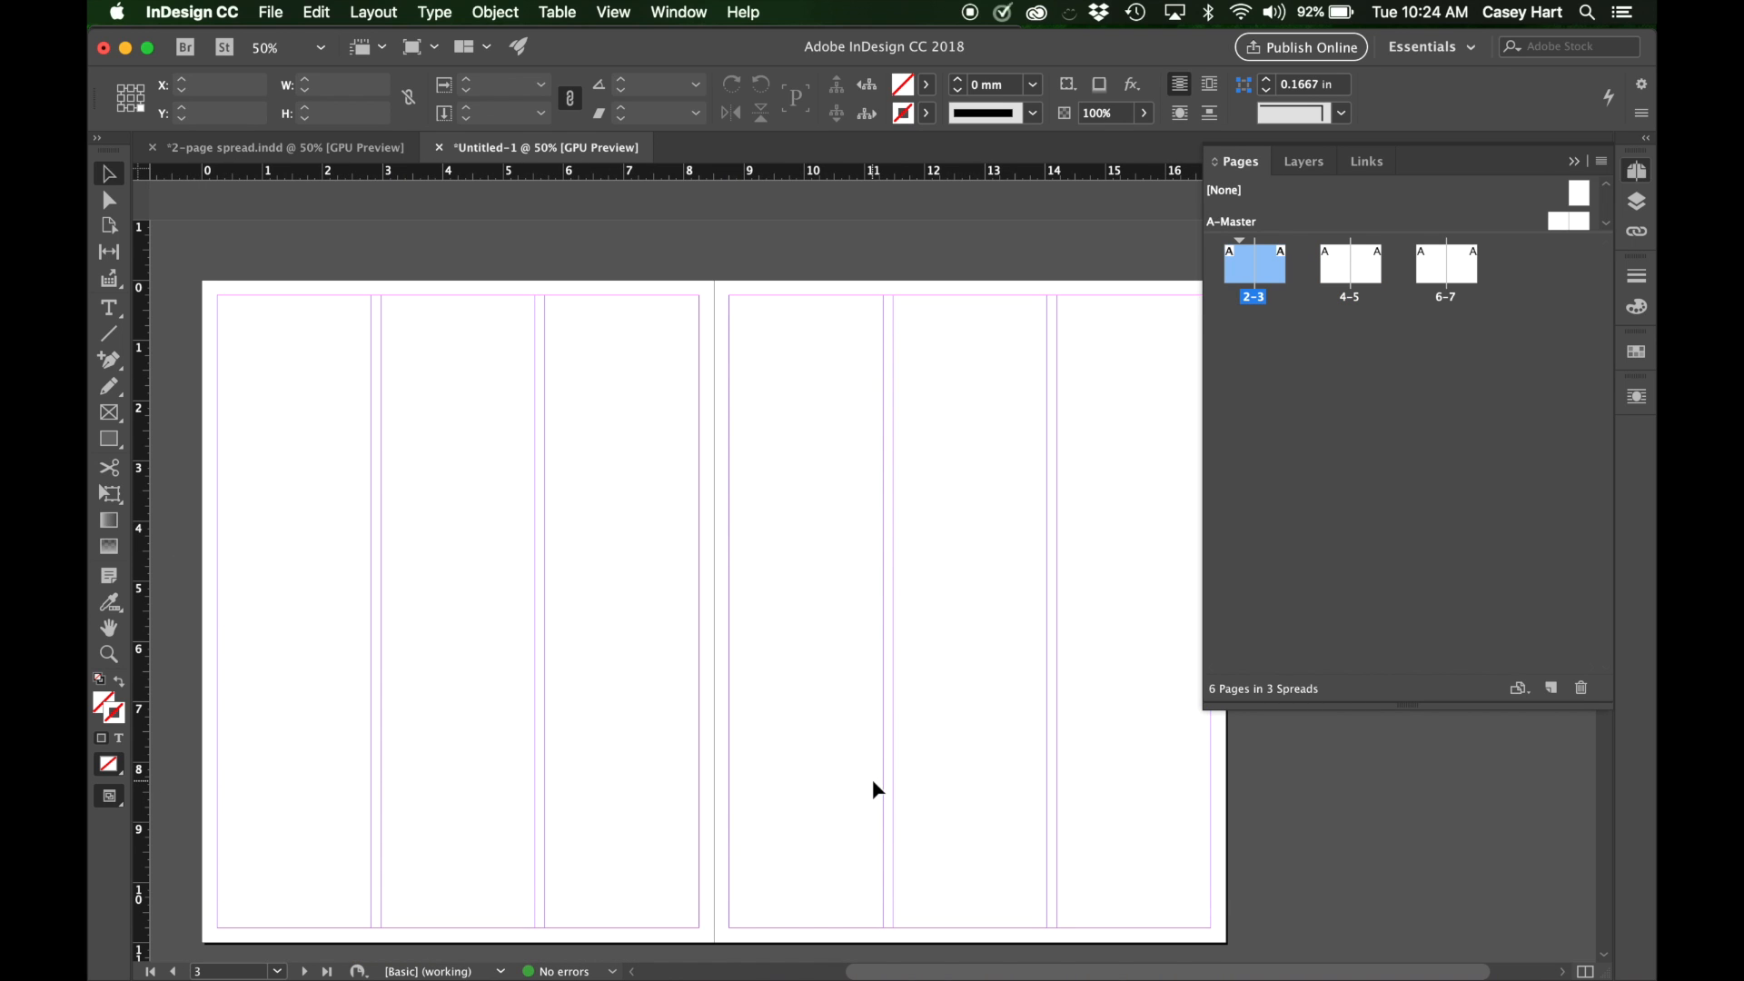
{"action": "scroll", "coordinate": [872, 777], "scroll_direction": "down", "scroll_amount": 5}
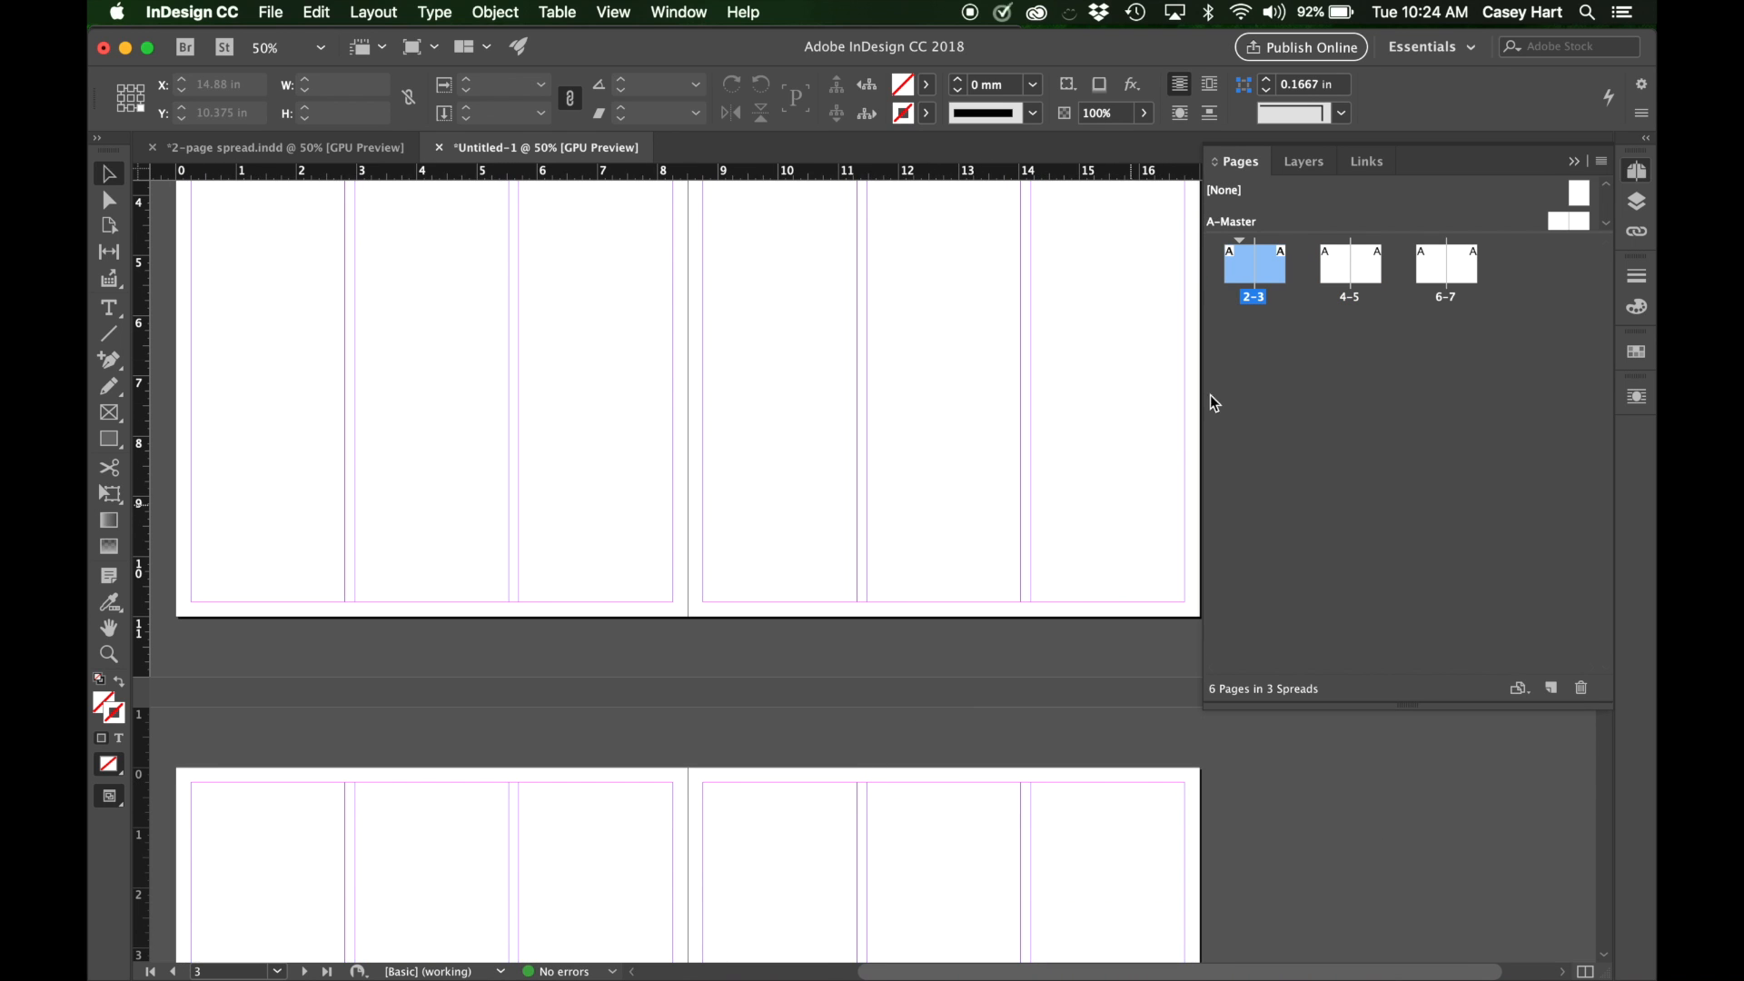
Delete the 4-5 and 6-7 spreads and close the page overview.
{"action": "left_click", "coordinate": [1350, 275]}
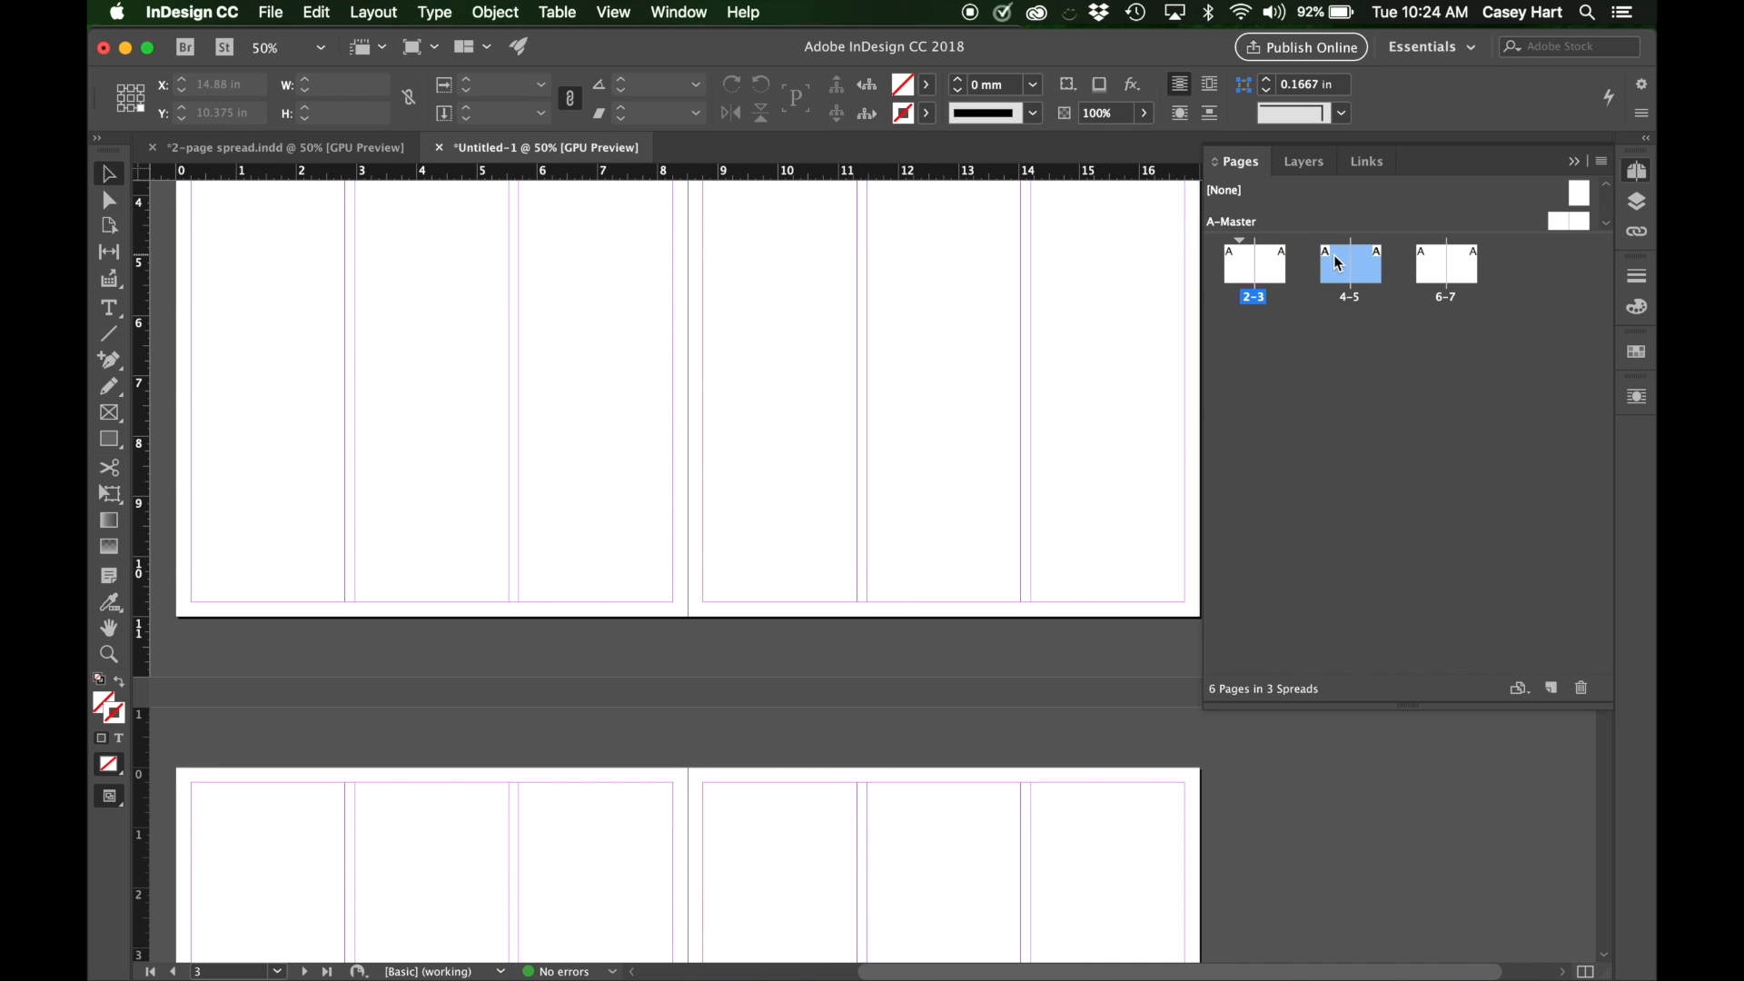
{"action": "left_click", "coordinate": [1473, 269]}
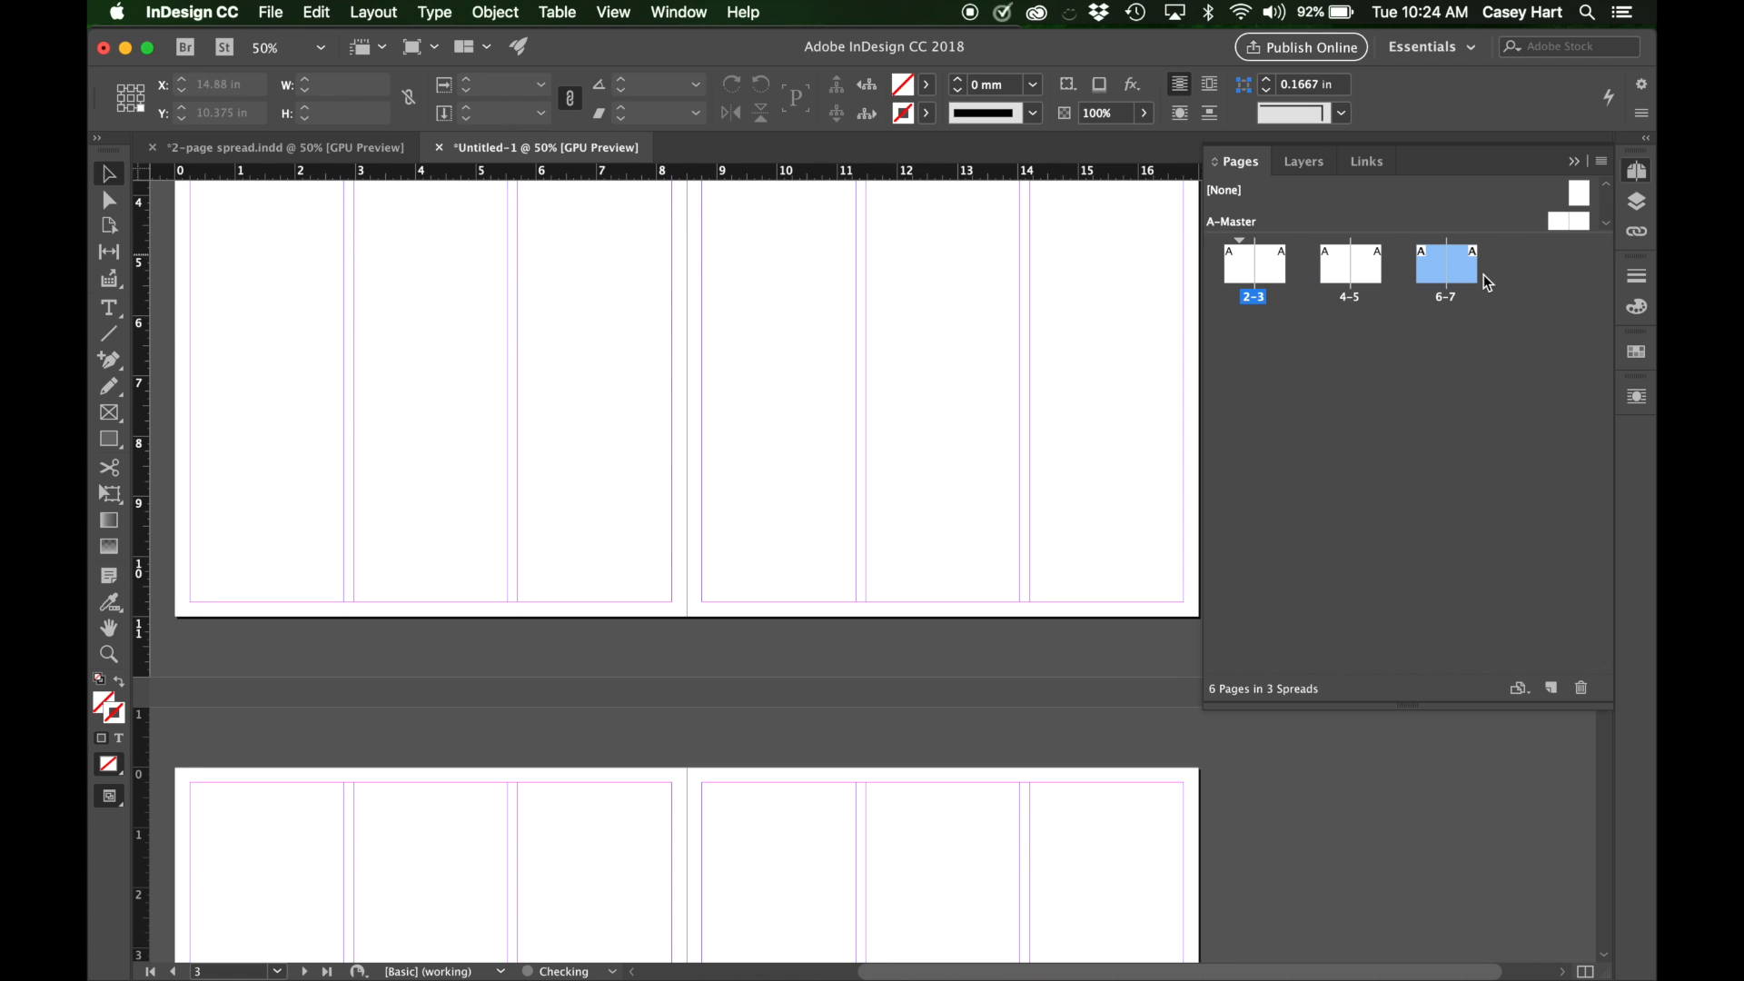
{"action": "left_click", "coordinate": [1328, 264], "text": "shift"}
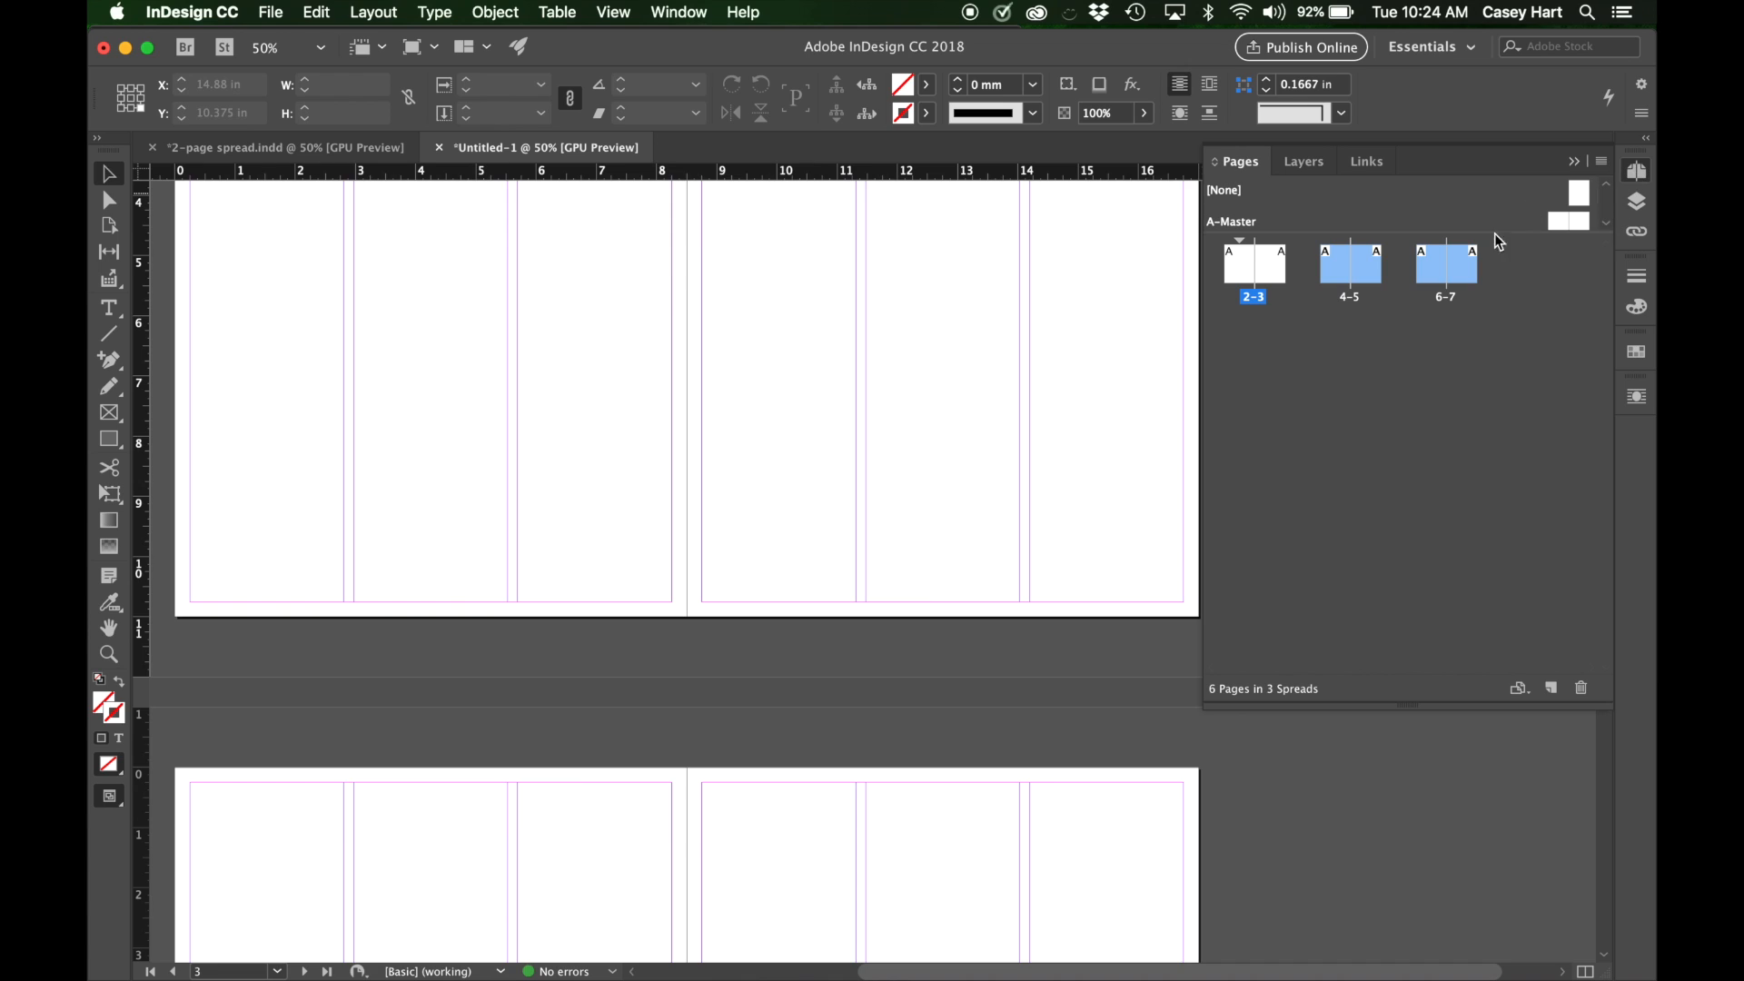
{"action": "left_click", "coordinate": [1581, 688]}
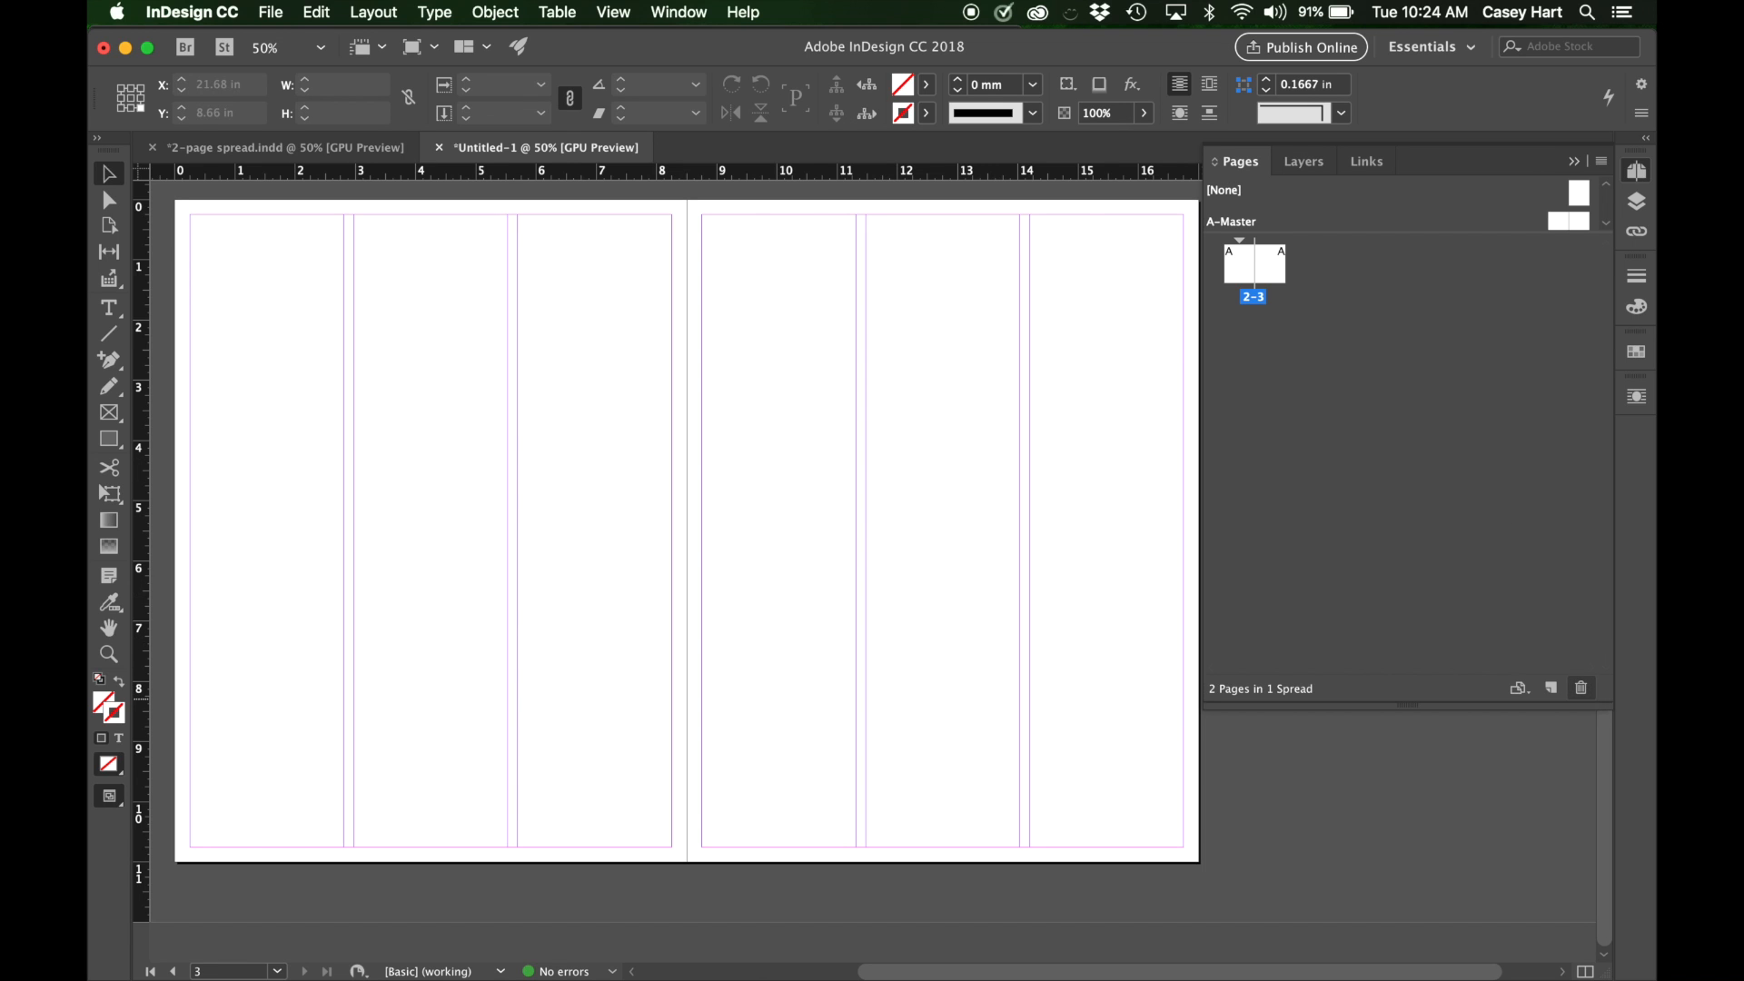
{"action": "left_click", "coordinate": [1578, 163]}
{"action": "scroll", "coordinate": [1020, 319], "scroll_direction": "left", "scroll_amount": 5}
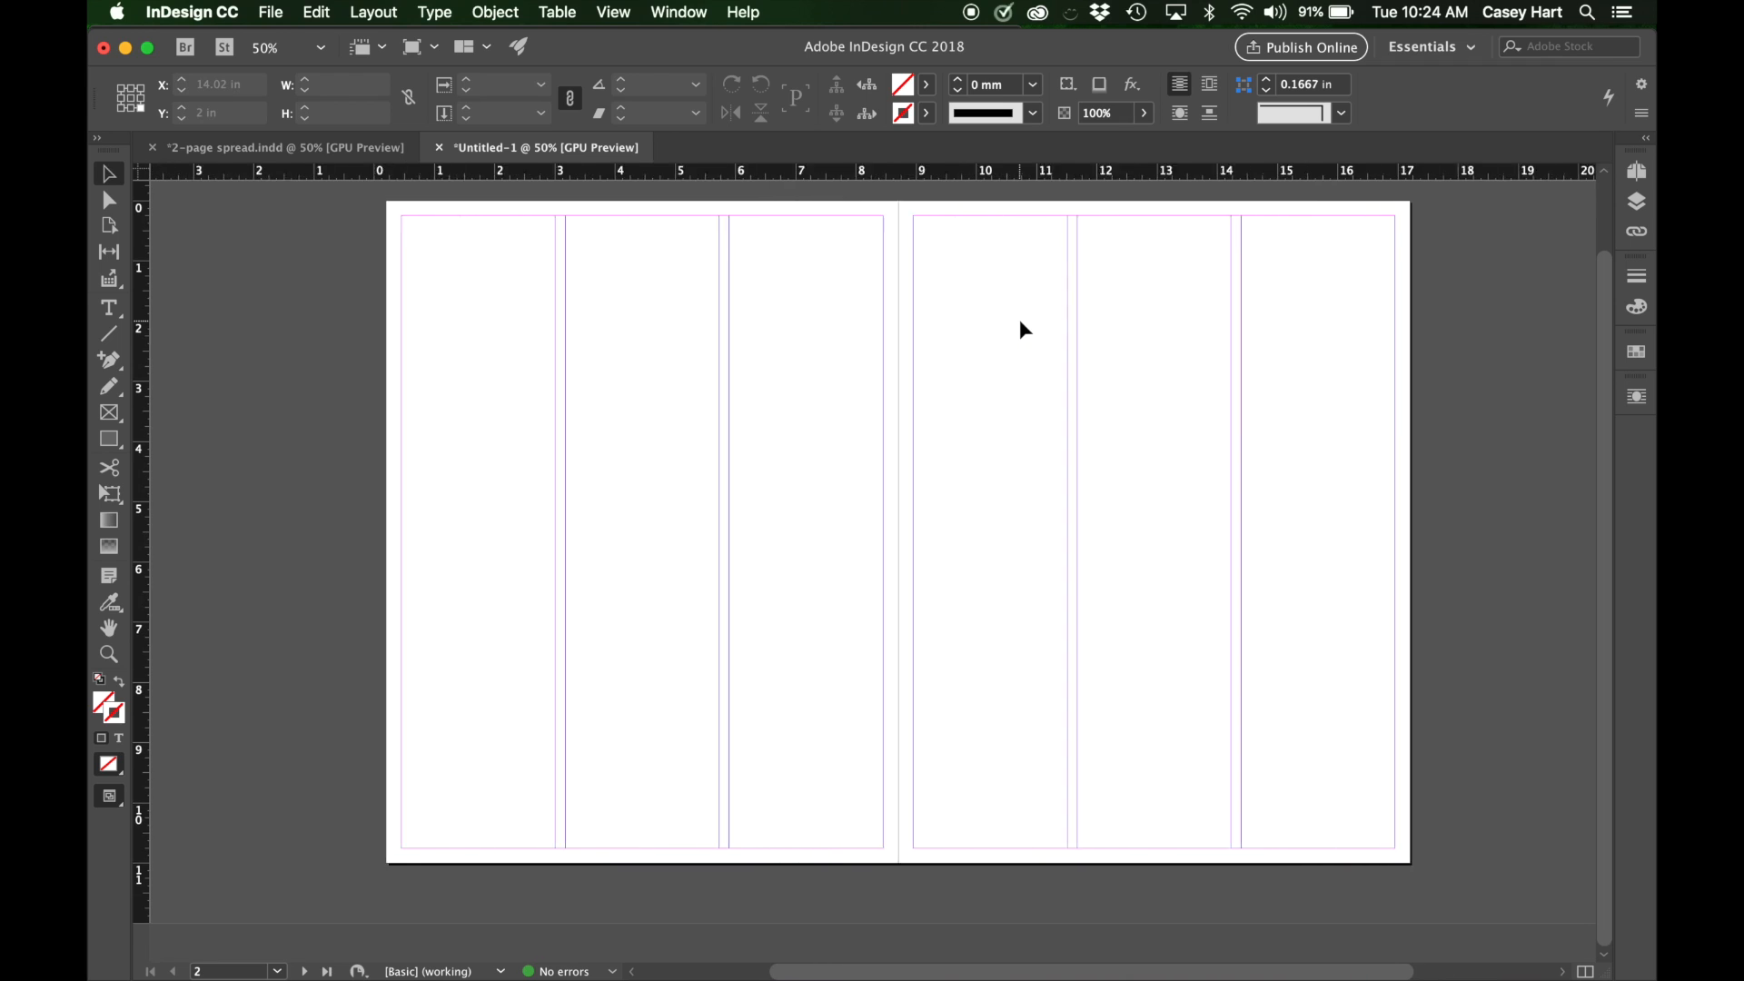
{"action": "scroll", "coordinate": [1019, 319], "scroll_direction": "left", "scroll_amount": 1}
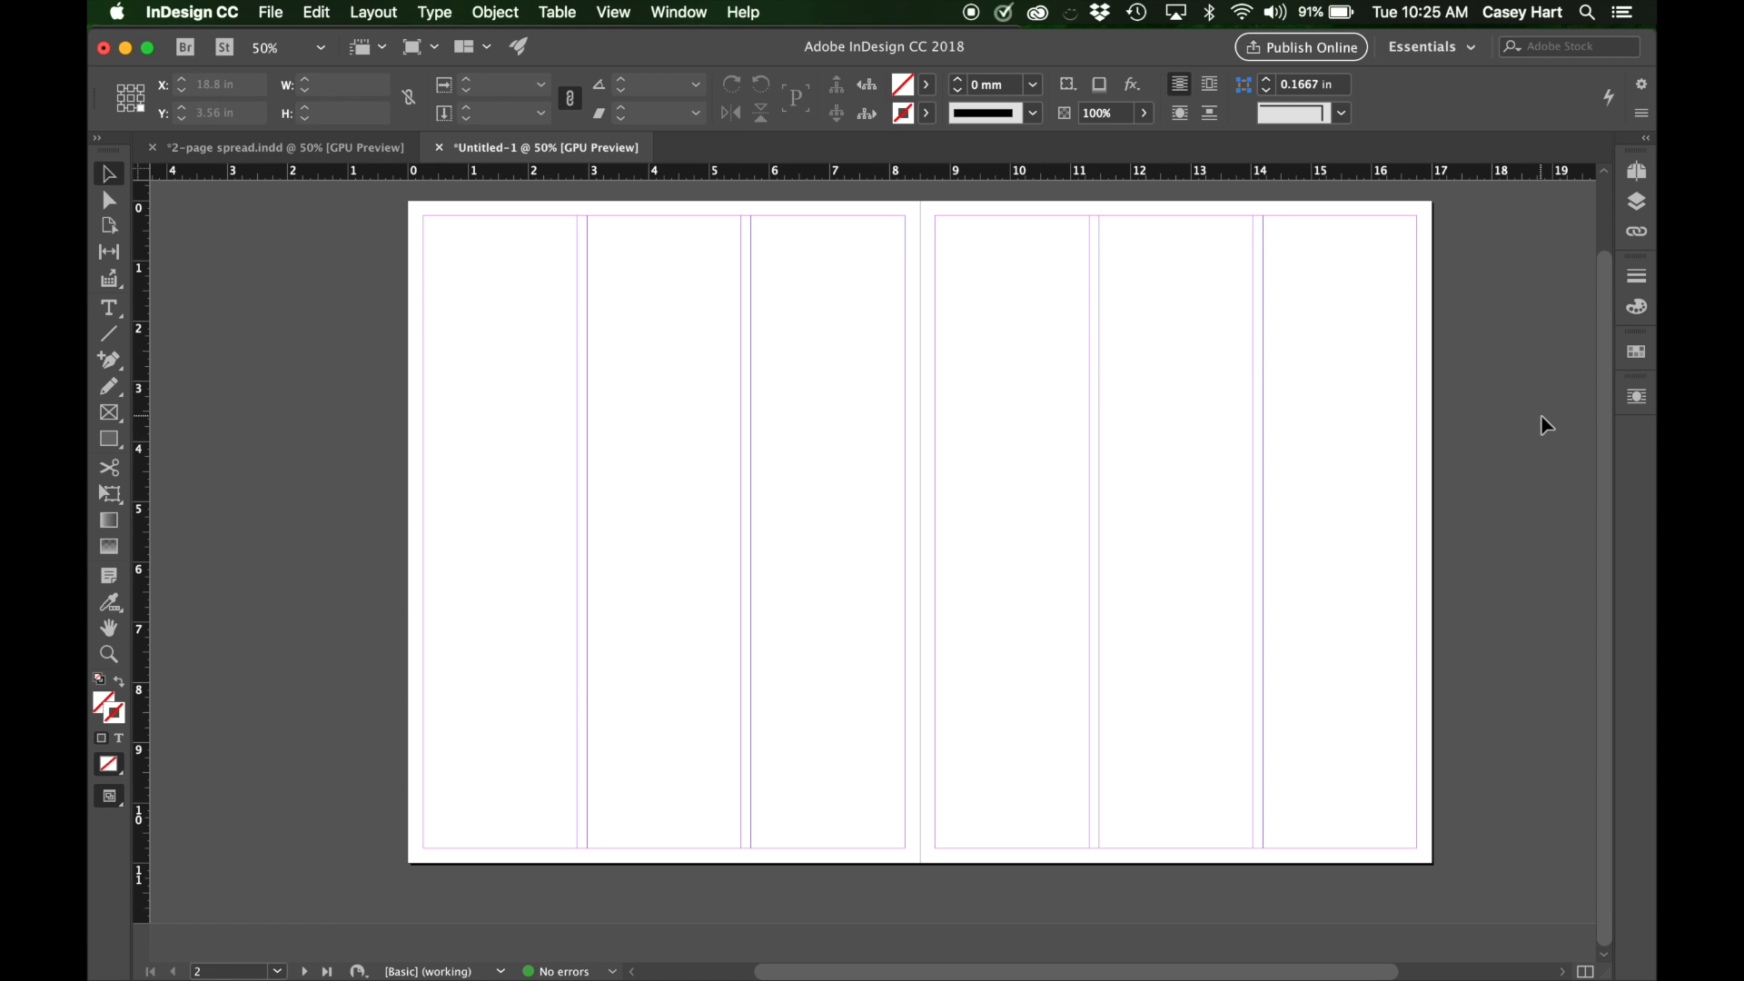
{"action": "scroll", "coordinate": [1547, 426], "scroll_direction": "up", "scroll_amount": 2}
{"action": "scroll", "coordinate": [1547, 426], "scroll_direction": "right", "scroll_amount": 2}
{"action": "scroll", "coordinate": [1547, 426], "scroll_direction": "down", "scroll_amount": 1}
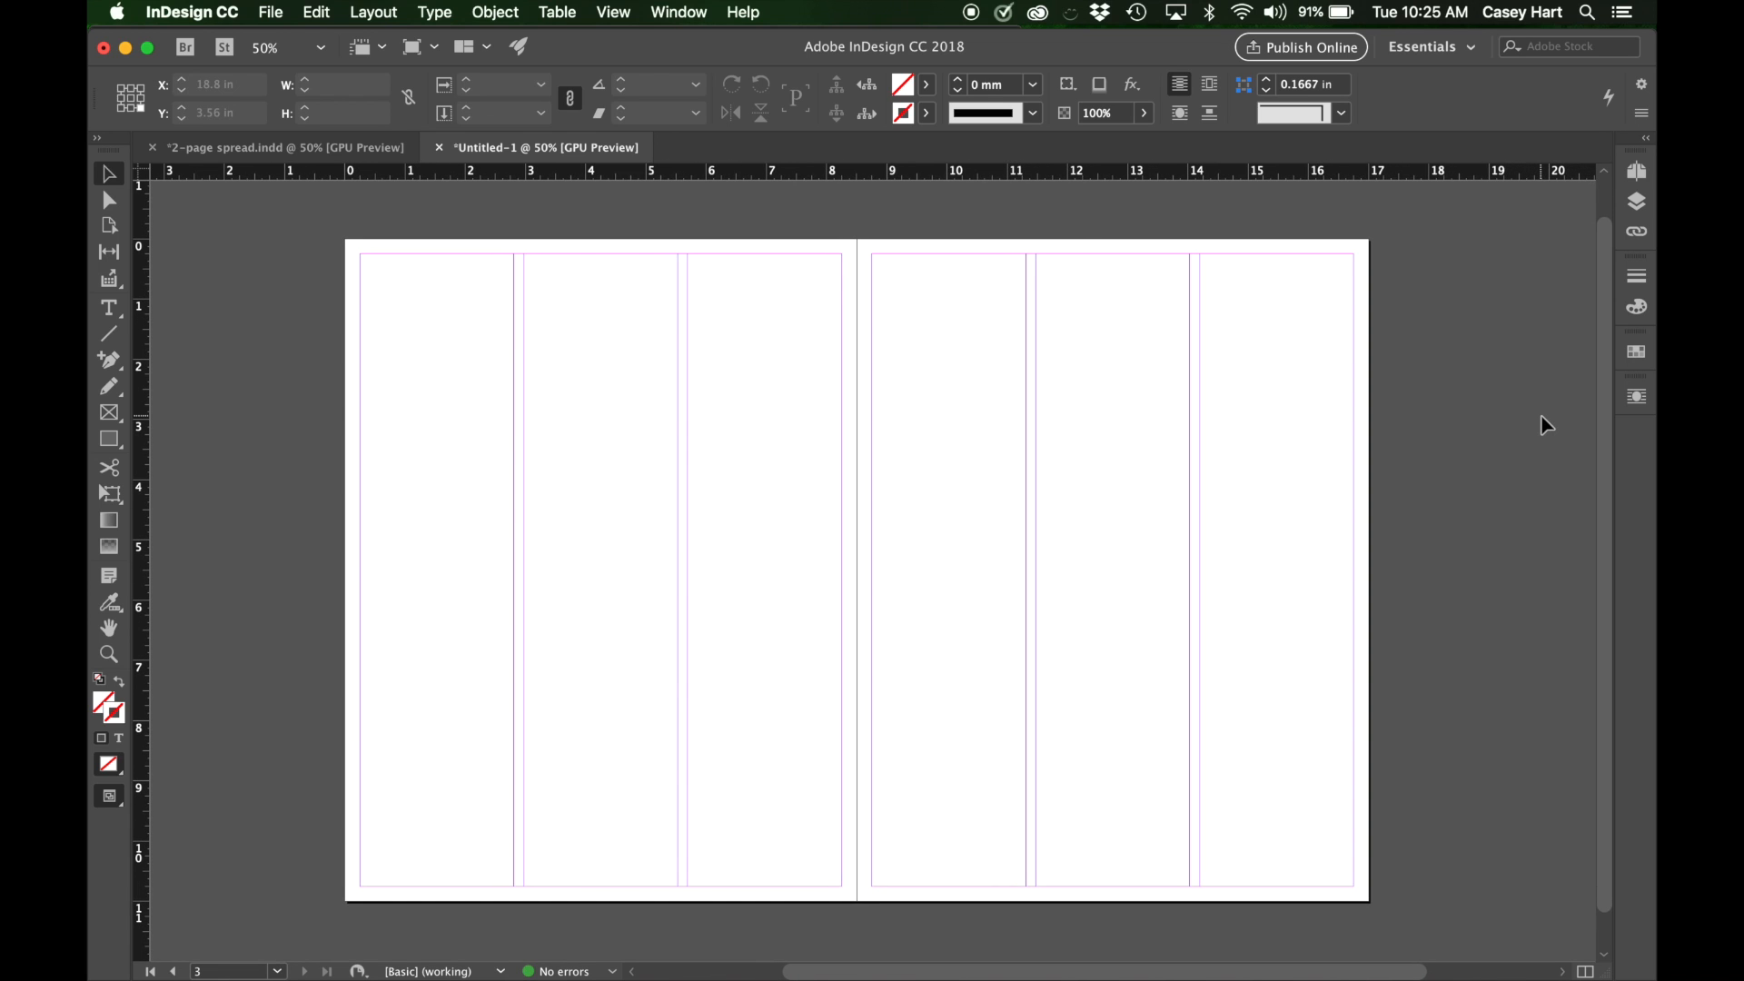
{"action": "scroll", "coordinate": [1547, 426], "scroll_direction": "up", "scroll_amount": 1}
{"action": "scroll", "coordinate": [1547, 426], "scroll_direction": "right", "scroll_amount": 1}
{"action": "scroll", "coordinate": [1547, 426], "scroll_direction": "down", "scroll_amount": 1}
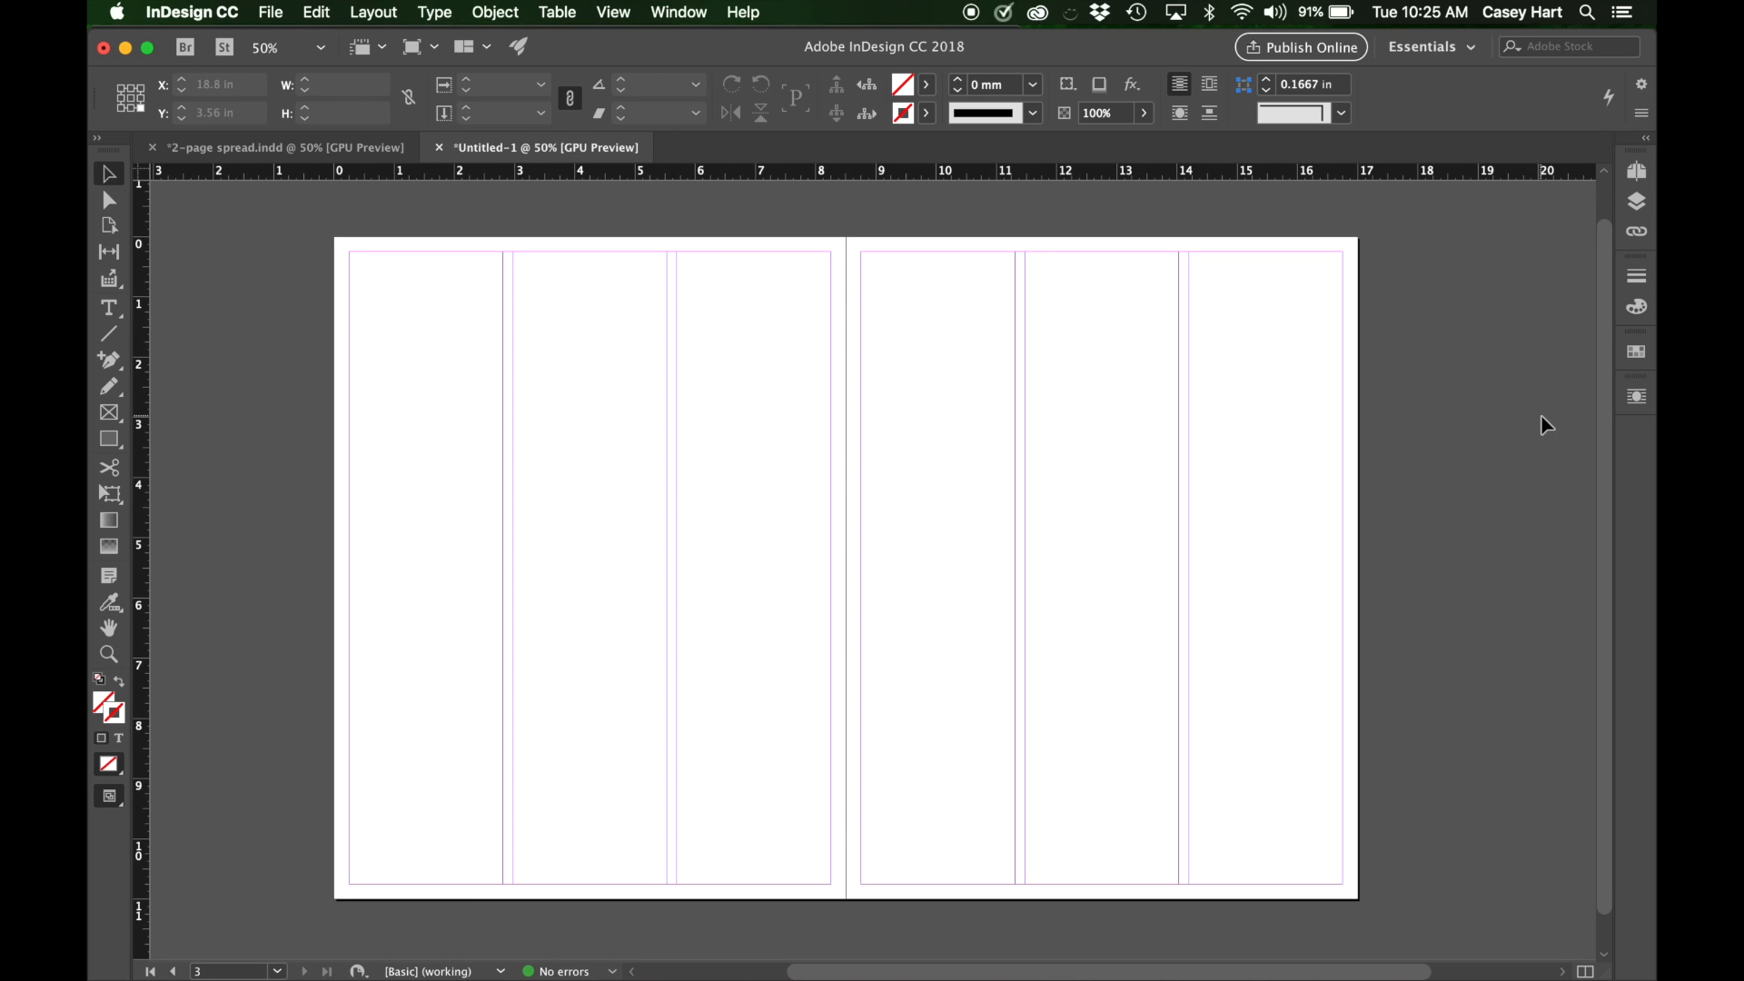
{"action": "scroll", "coordinate": [1547, 426], "scroll_direction": "down", "scroll_amount": 1}
{"action": "scroll", "coordinate": [1547, 426], "scroll_direction": "right", "scroll_amount": 1}
{"action": "scroll", "coordinate": [1547, 426], "scroll_direction": "up", "scroll_amount": 2}
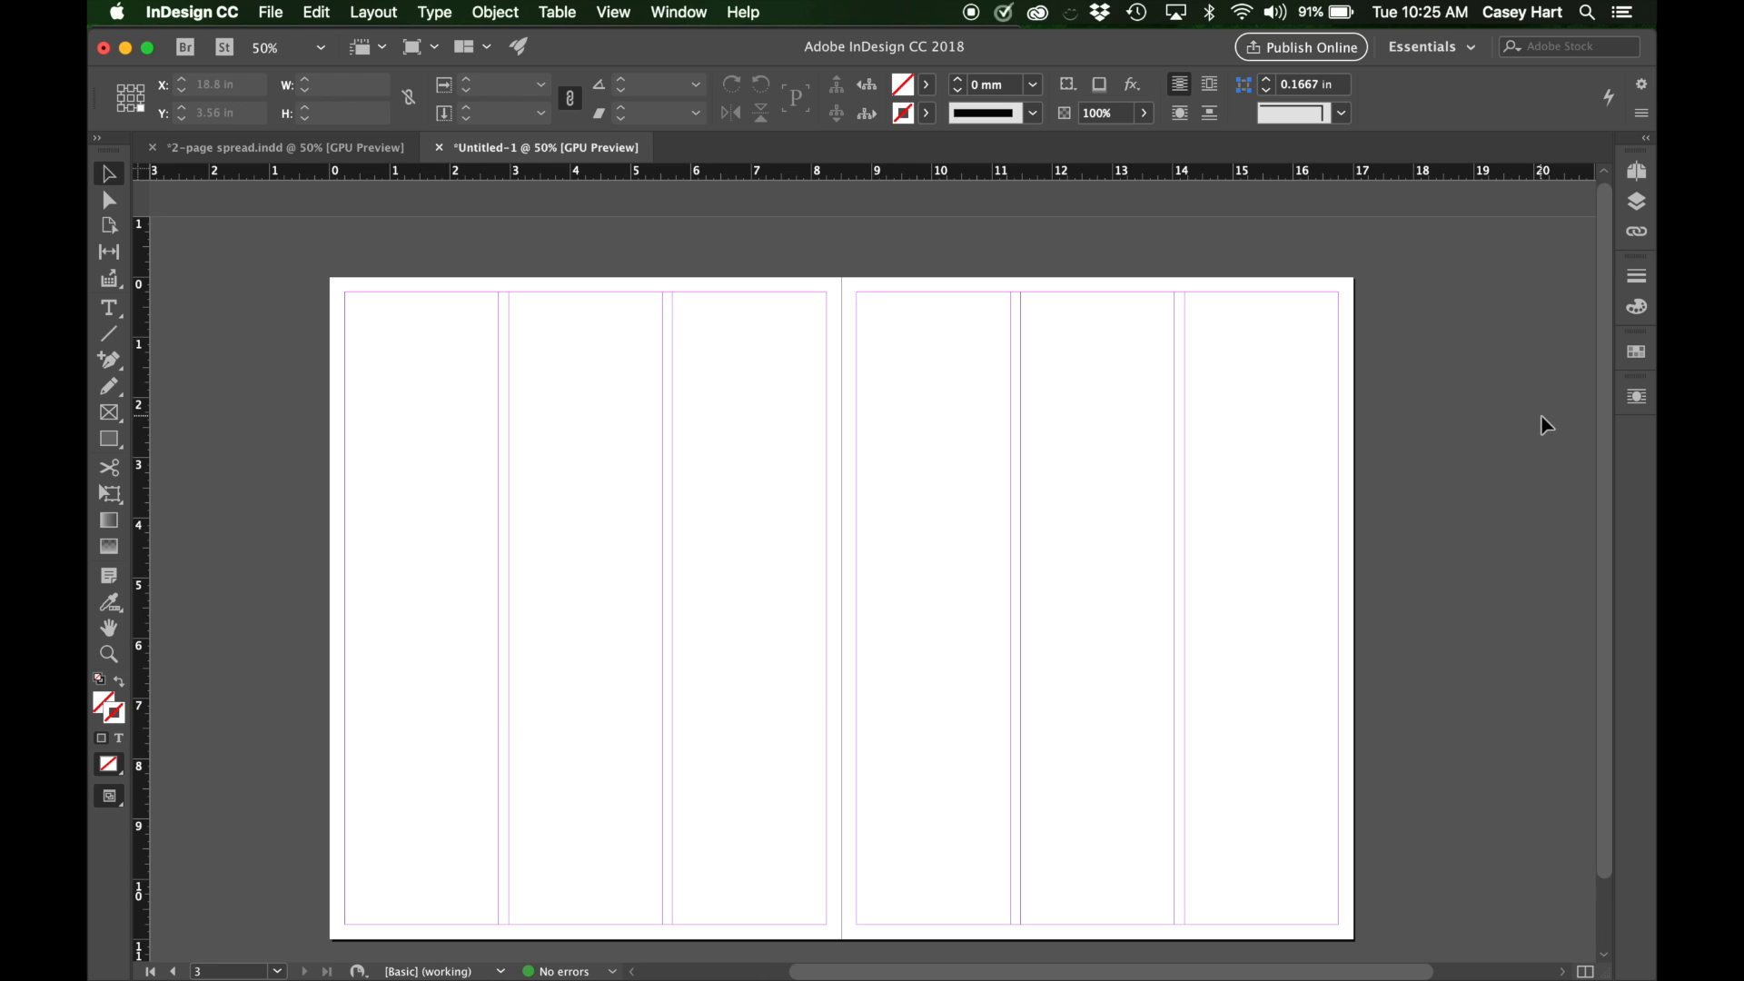
{"action": "scroll", "coordinate": [1547, 426], "scroll_direction": "down", "scroll_amount": 1}
{"action": "scroll", "coordinate": [1547, 426], "scroll_direction": "left", "scroll_amount": 1}
{"action": "scroll", "coordinate": [1548, 426], "scroll_direction": "up", "scroll_amount": 1}
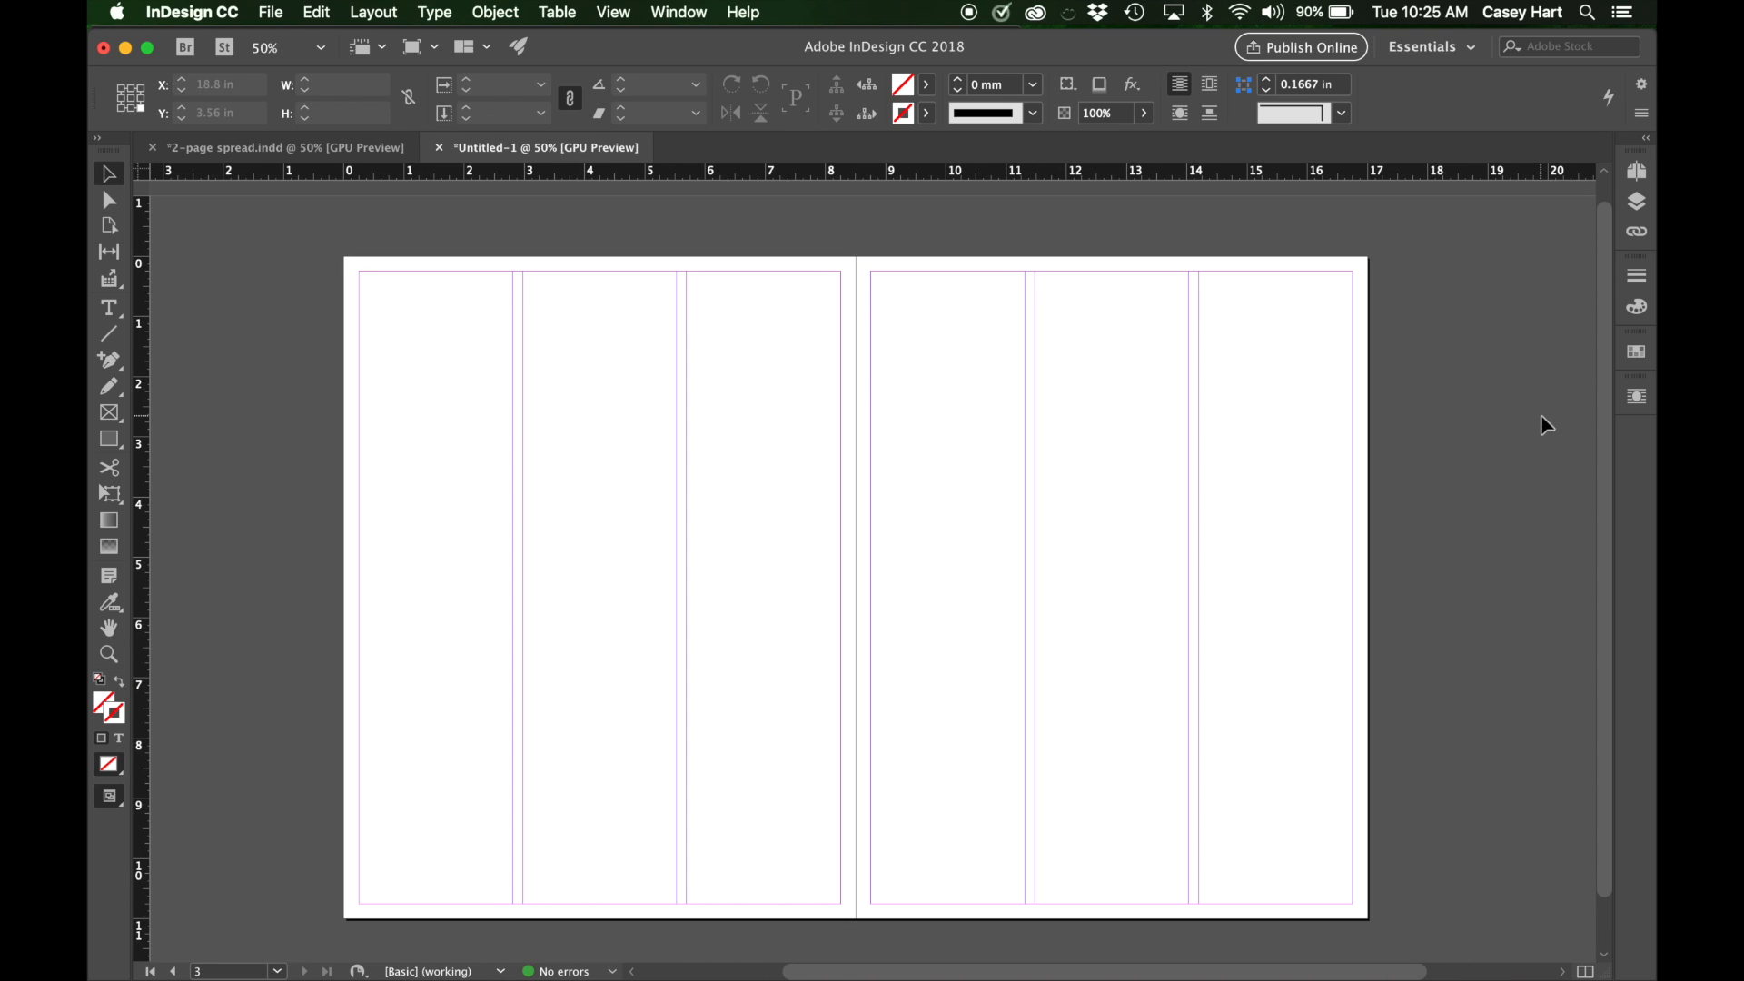
{"action": "scroll", "coordinate": [1547, 426], "scroll_direction": "right", "scroll_amount": 1}
{"action": "scroll", "coordinate": [1547, 426], "scroll_direction": "down", "scroll_amount": 1}
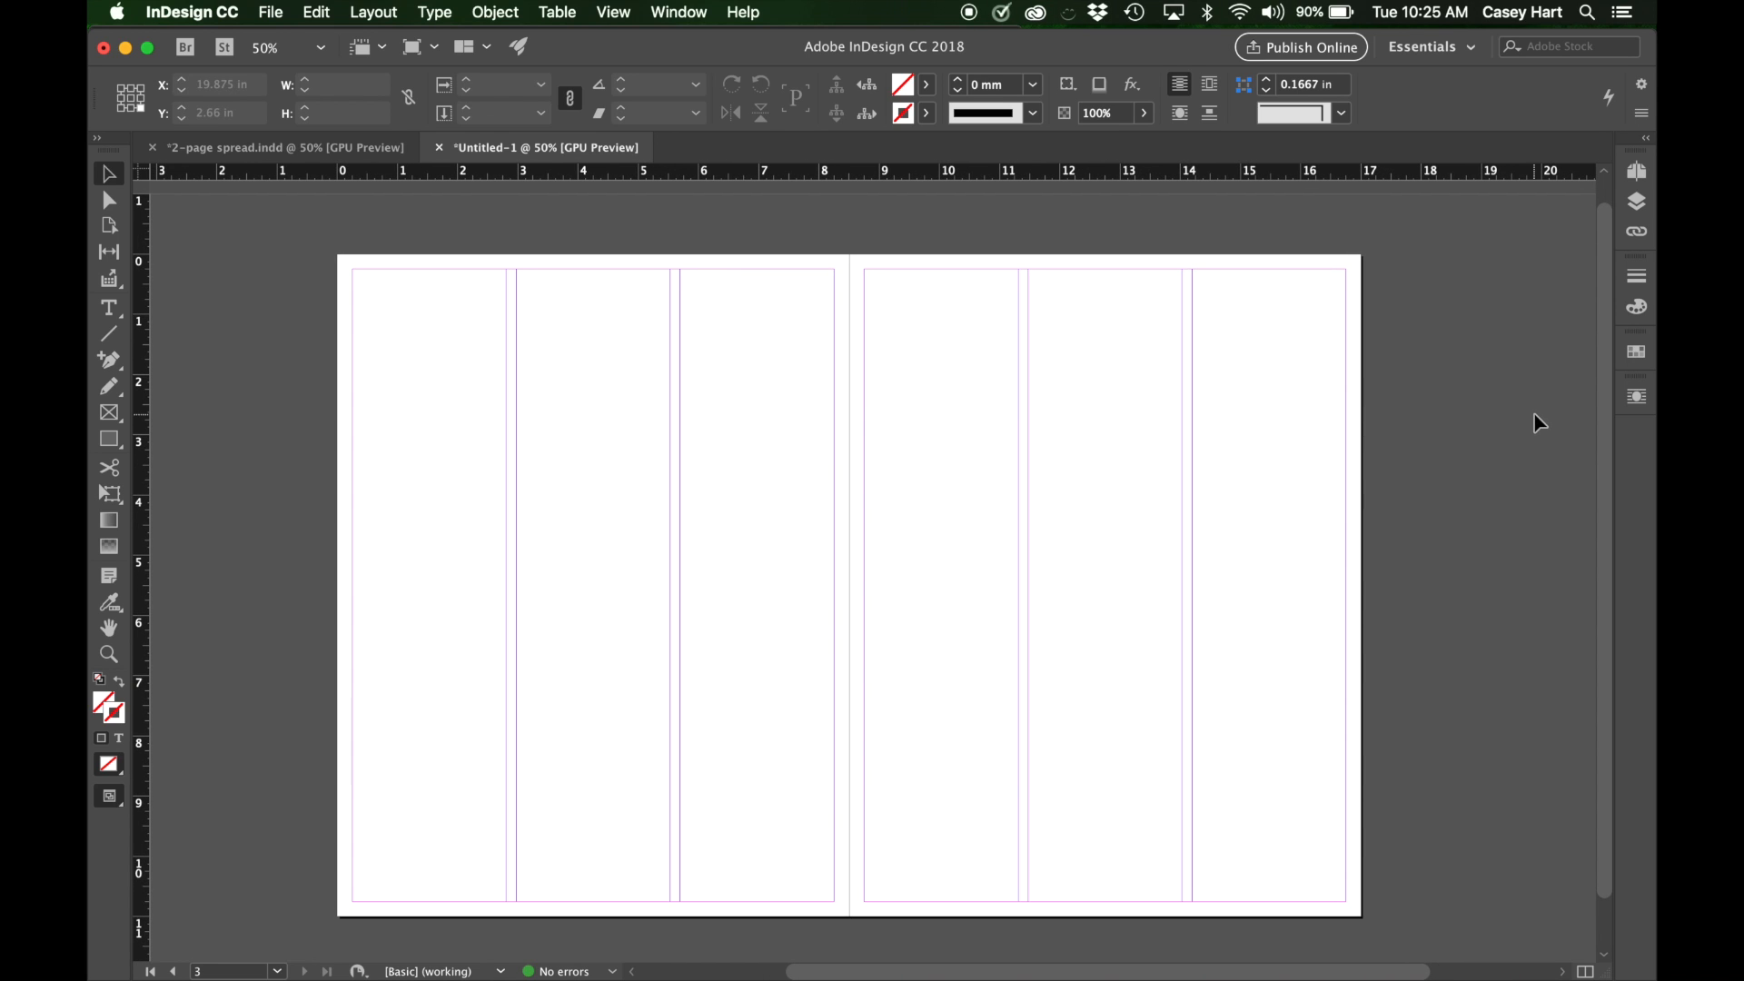
{"action": "scroll", "coordinate": [1538, 423], "scroll_direction": "down", "scroll_amount": 3}
{"action": "scroll", "coordinate": [1538, 423], "scroll_direction": "right", "scroll_amount": 3}
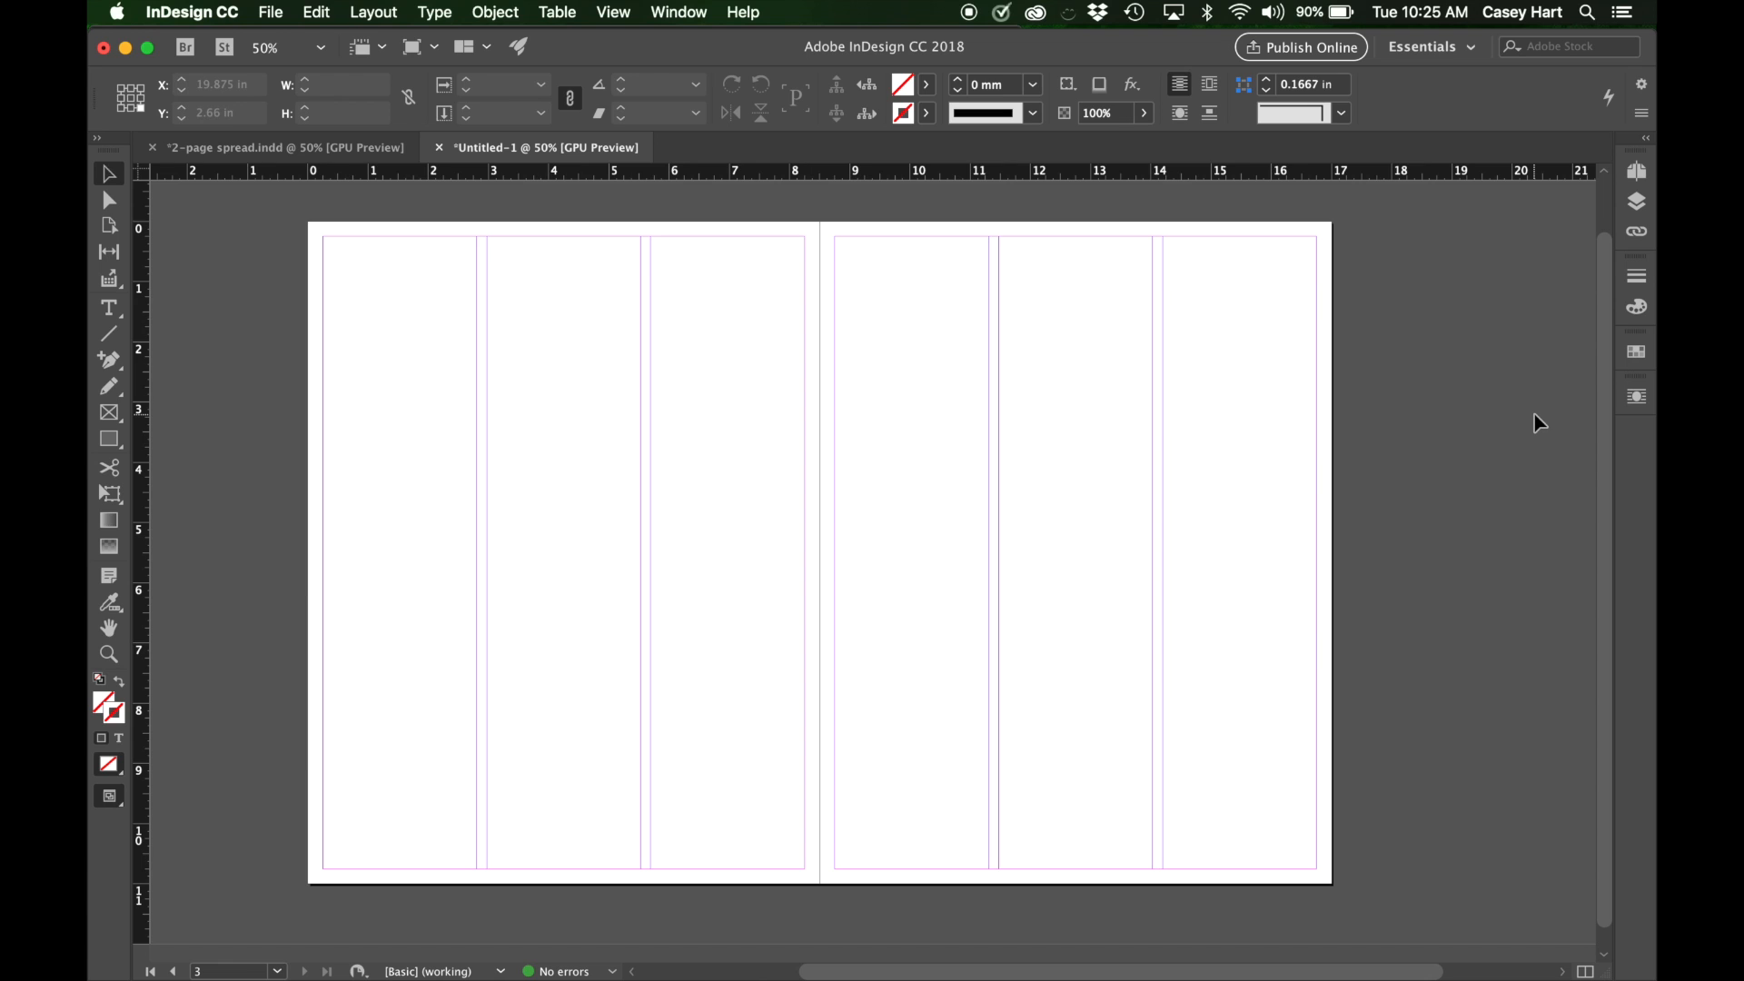
{"action": "scroll", "coordinate": [1534, 414], "scroll_direction": "up", "scroll_amount": 1}
{"action": "scroll", "coordinate": [1534, 415], "scroll_direction": "right", "scroll_amount": 1}
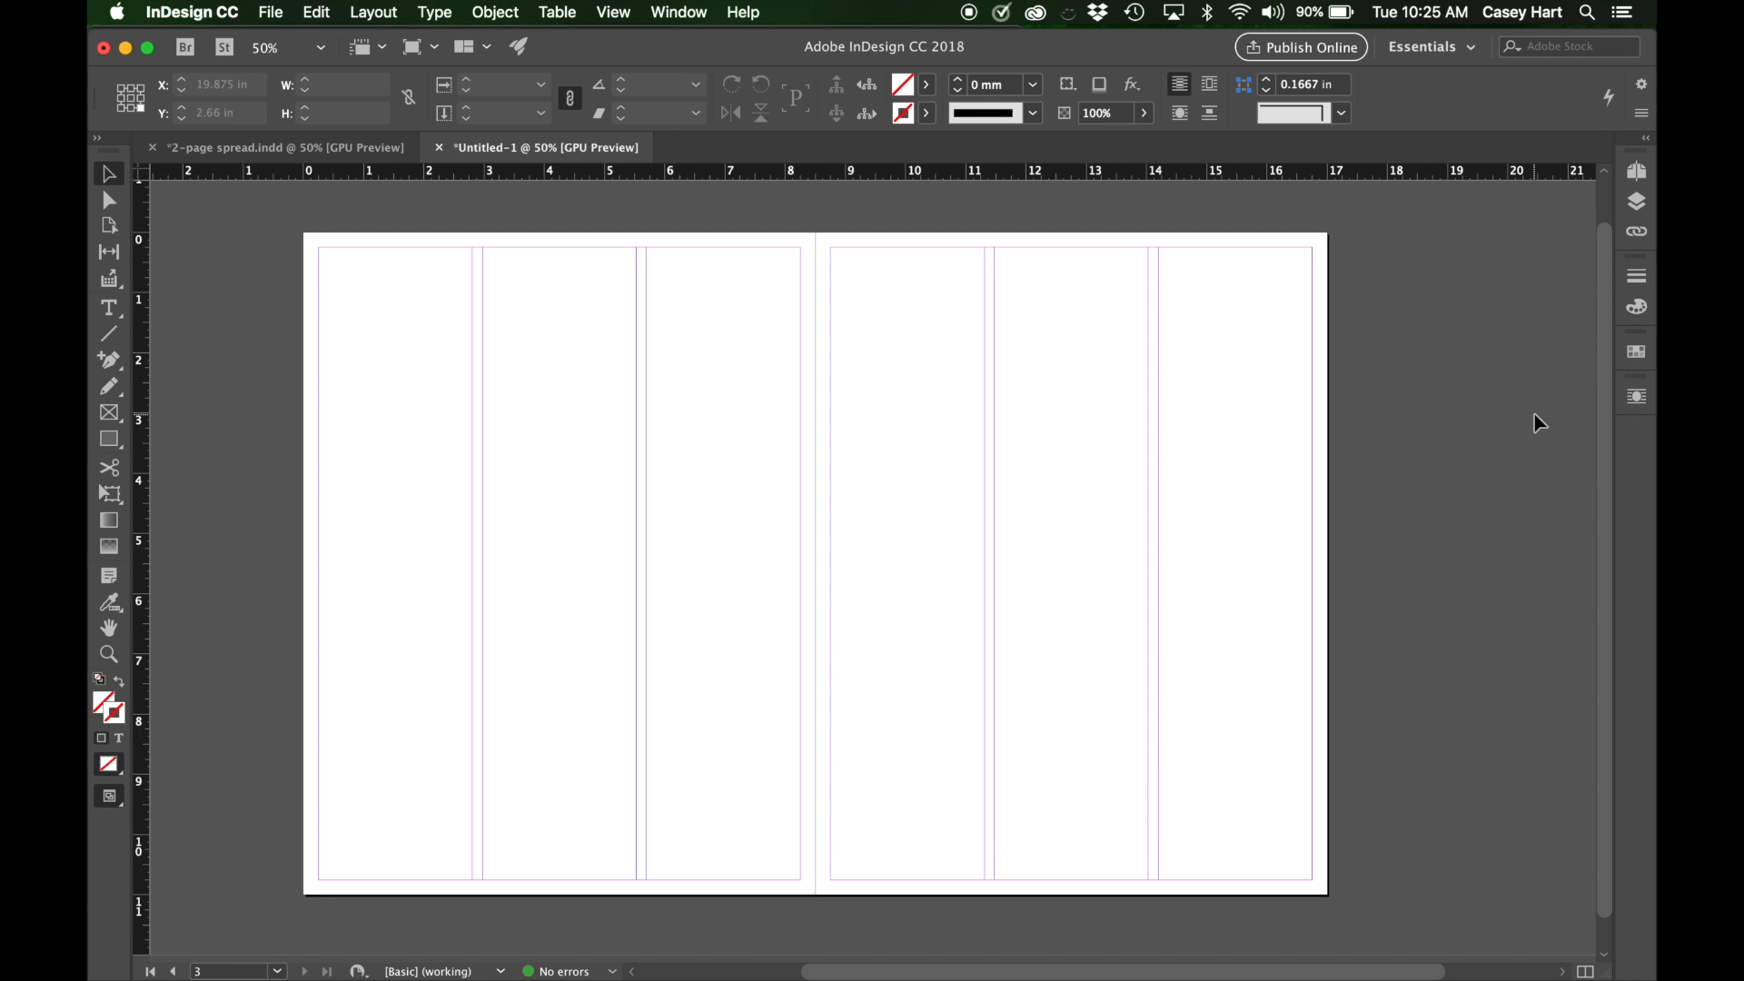
{"action": "scroll", "coordinate": [1534, 414], "scroll_direction": "up", "scroll_amount": 1}
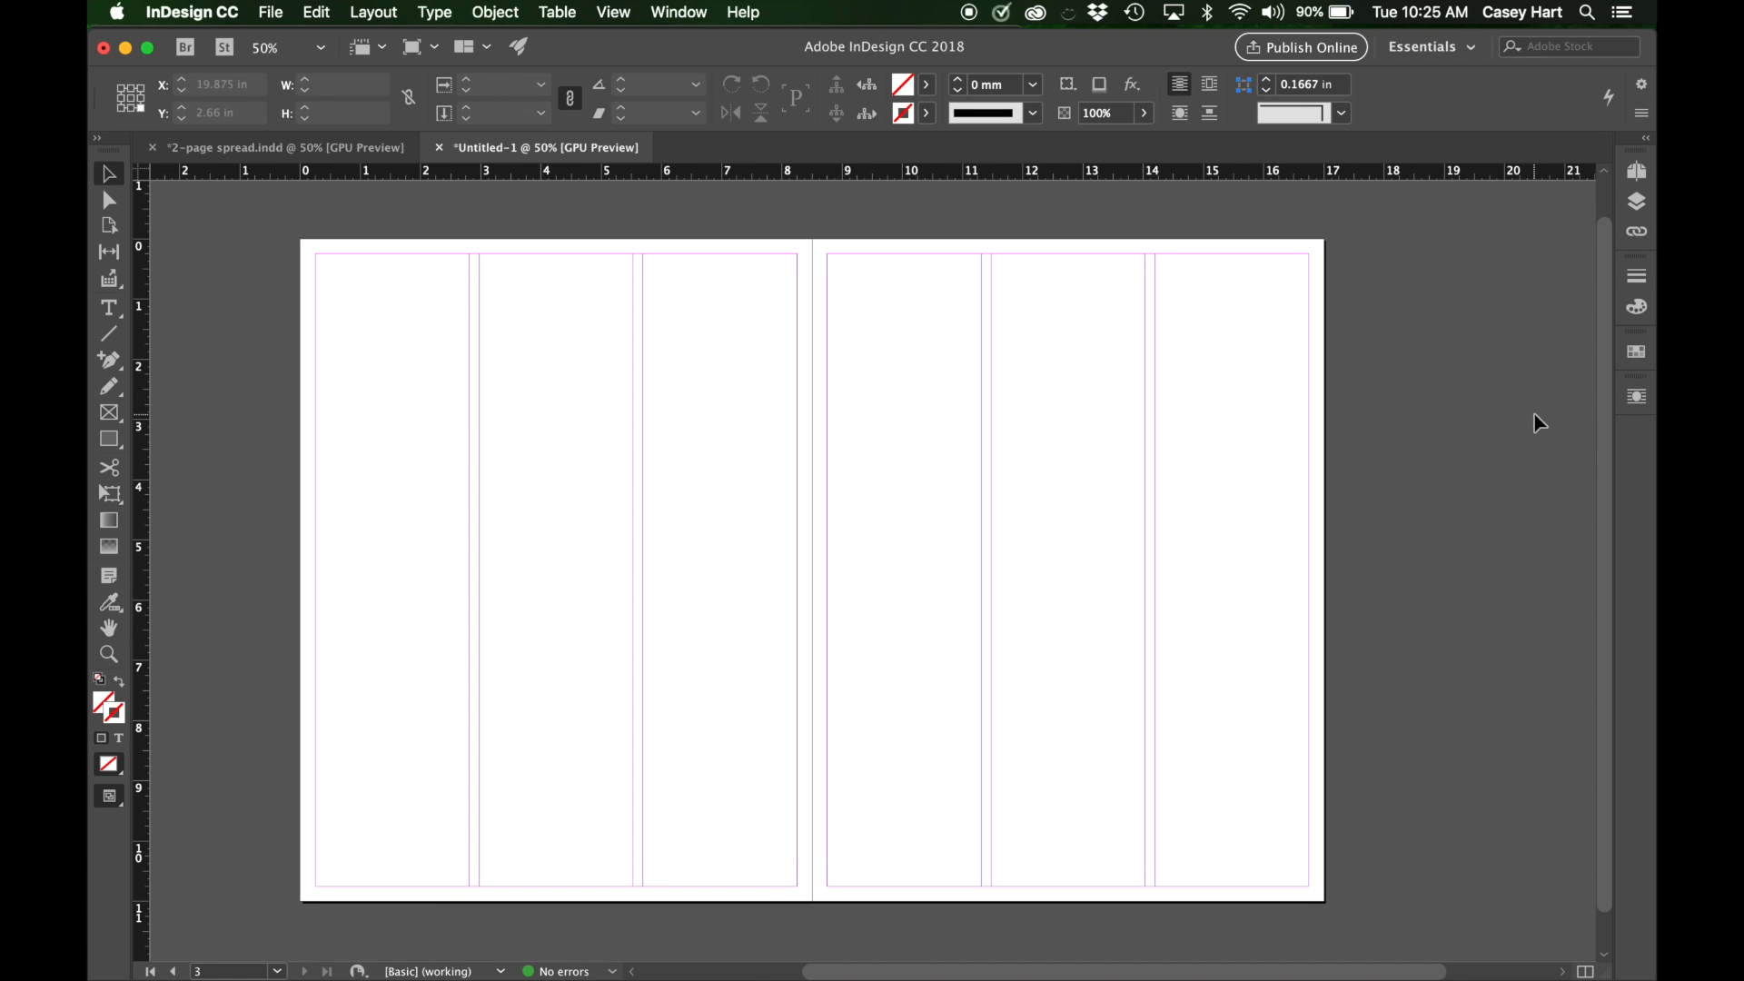
{"action": "scroll", "coordinate": [1535, 414], "scroll_direction": "right", "scroll_amount": 1}
{"action": "scroll", "coordinate": [1594, 460], "scroll_direction": "down", "scroll_amount": 1}
{"action": "scroll", "coordinate": [1594, 461], "scroll_direction": "right", "scroll_amount": 1}
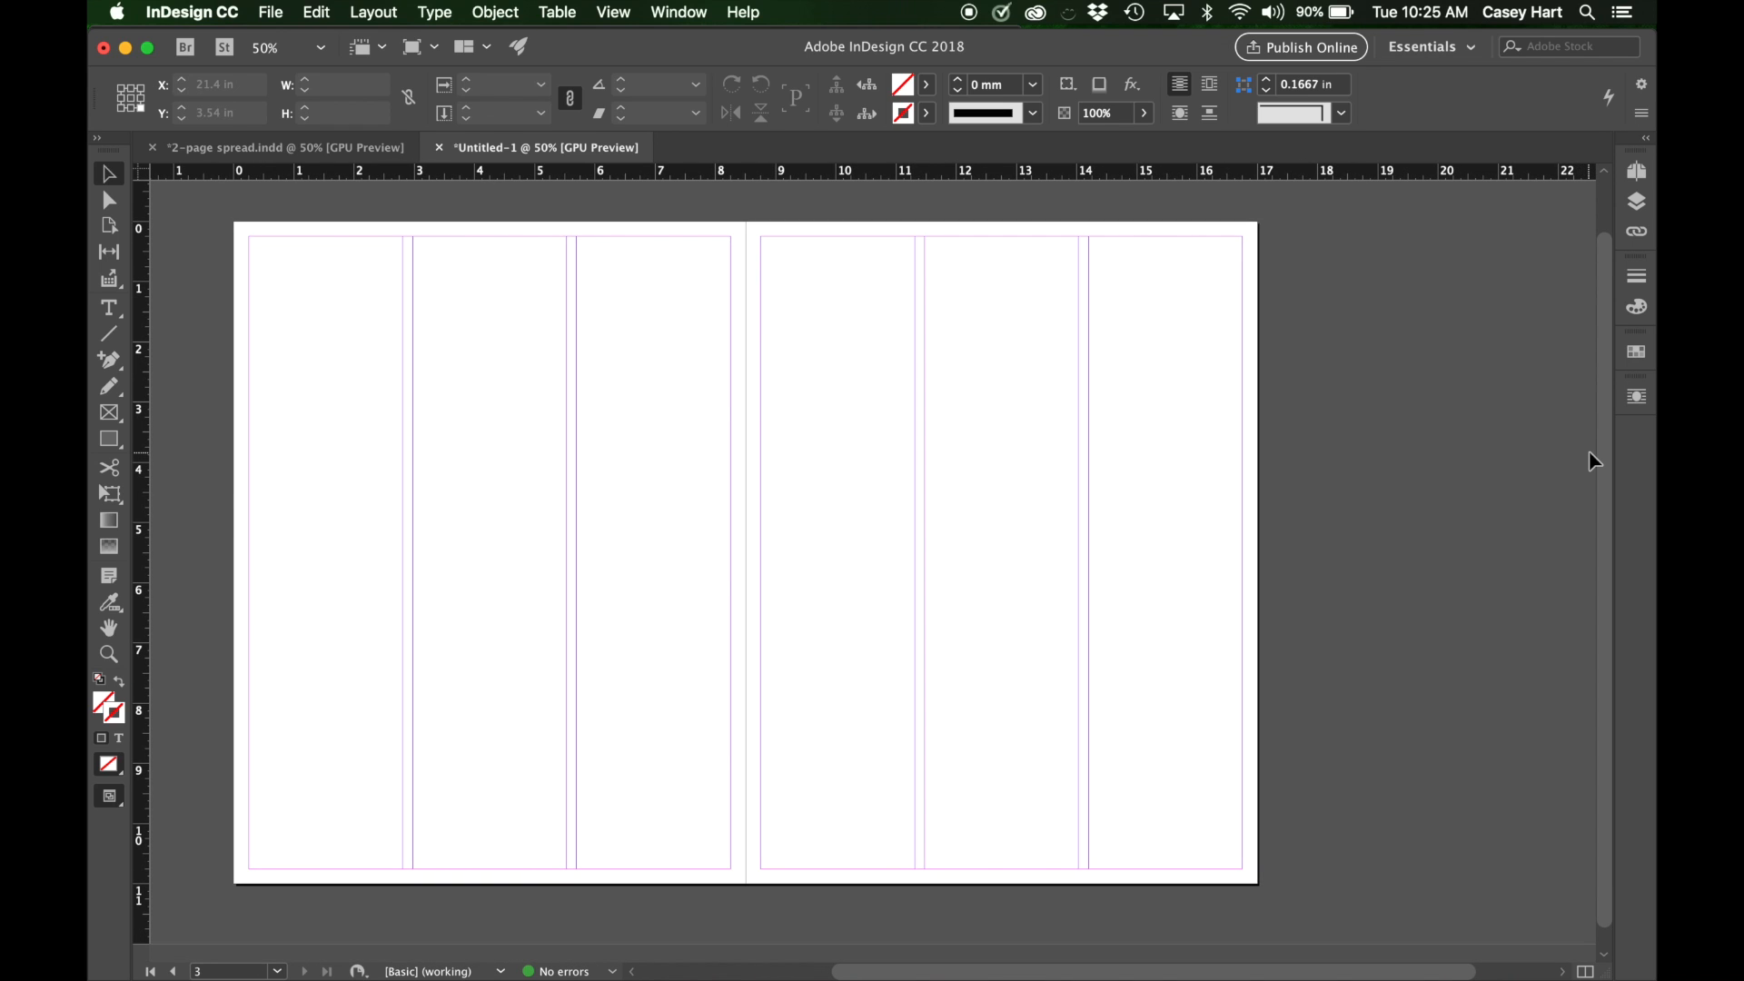
{"action": "scroll", "coordinate": [1594, 460], "scroll_direction": "left", "scroll_amount": 1}
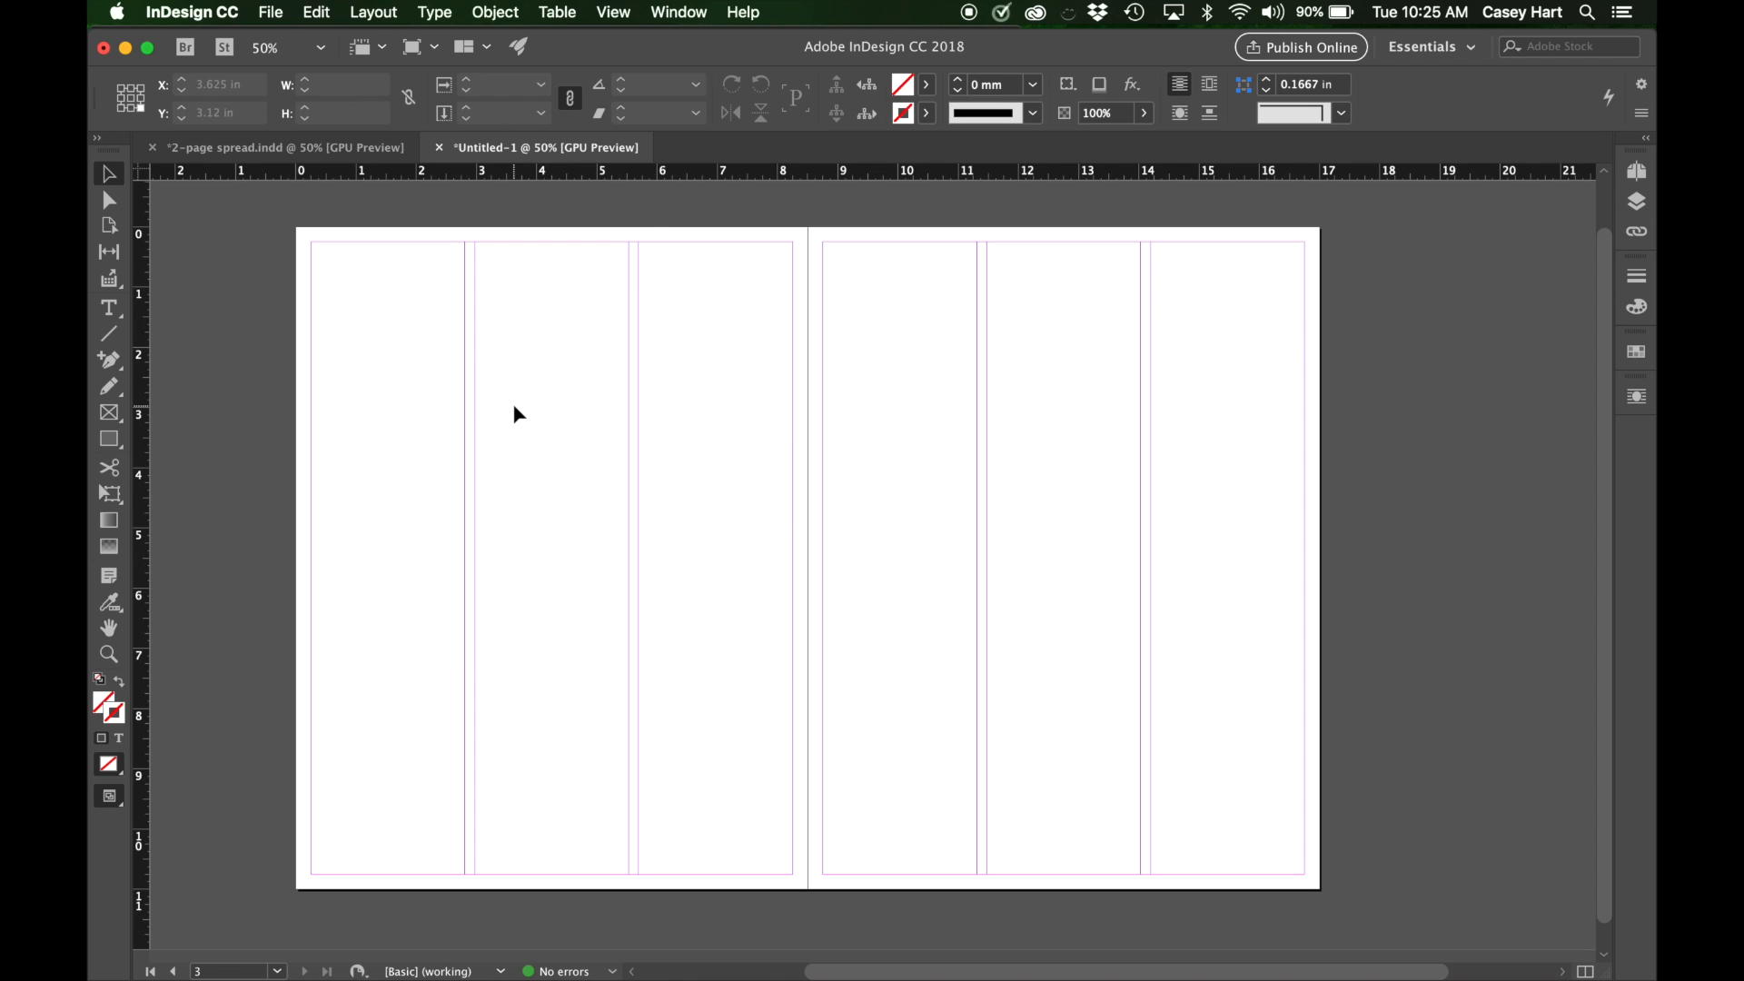
Review the finished 2-page spread in preview mode without its guides, and return to the blank document.
{"action": "left_click", "coordinate": [264, 146]}
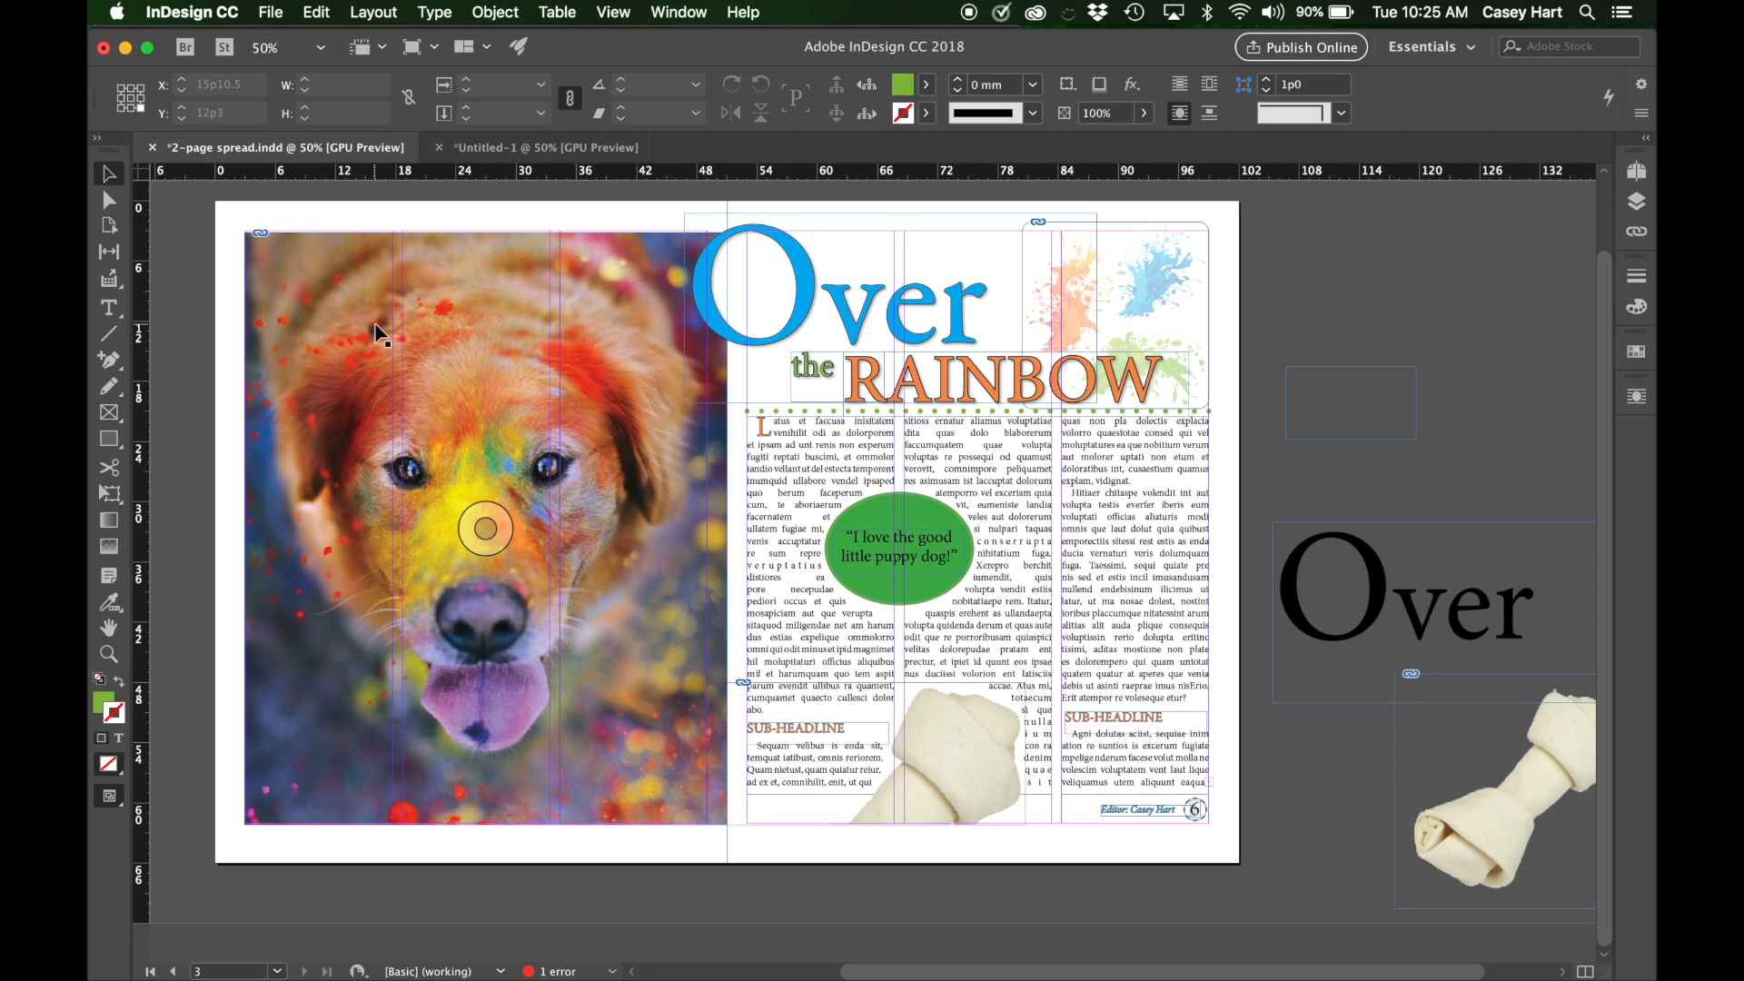
{"action": "key", "text": "w"}
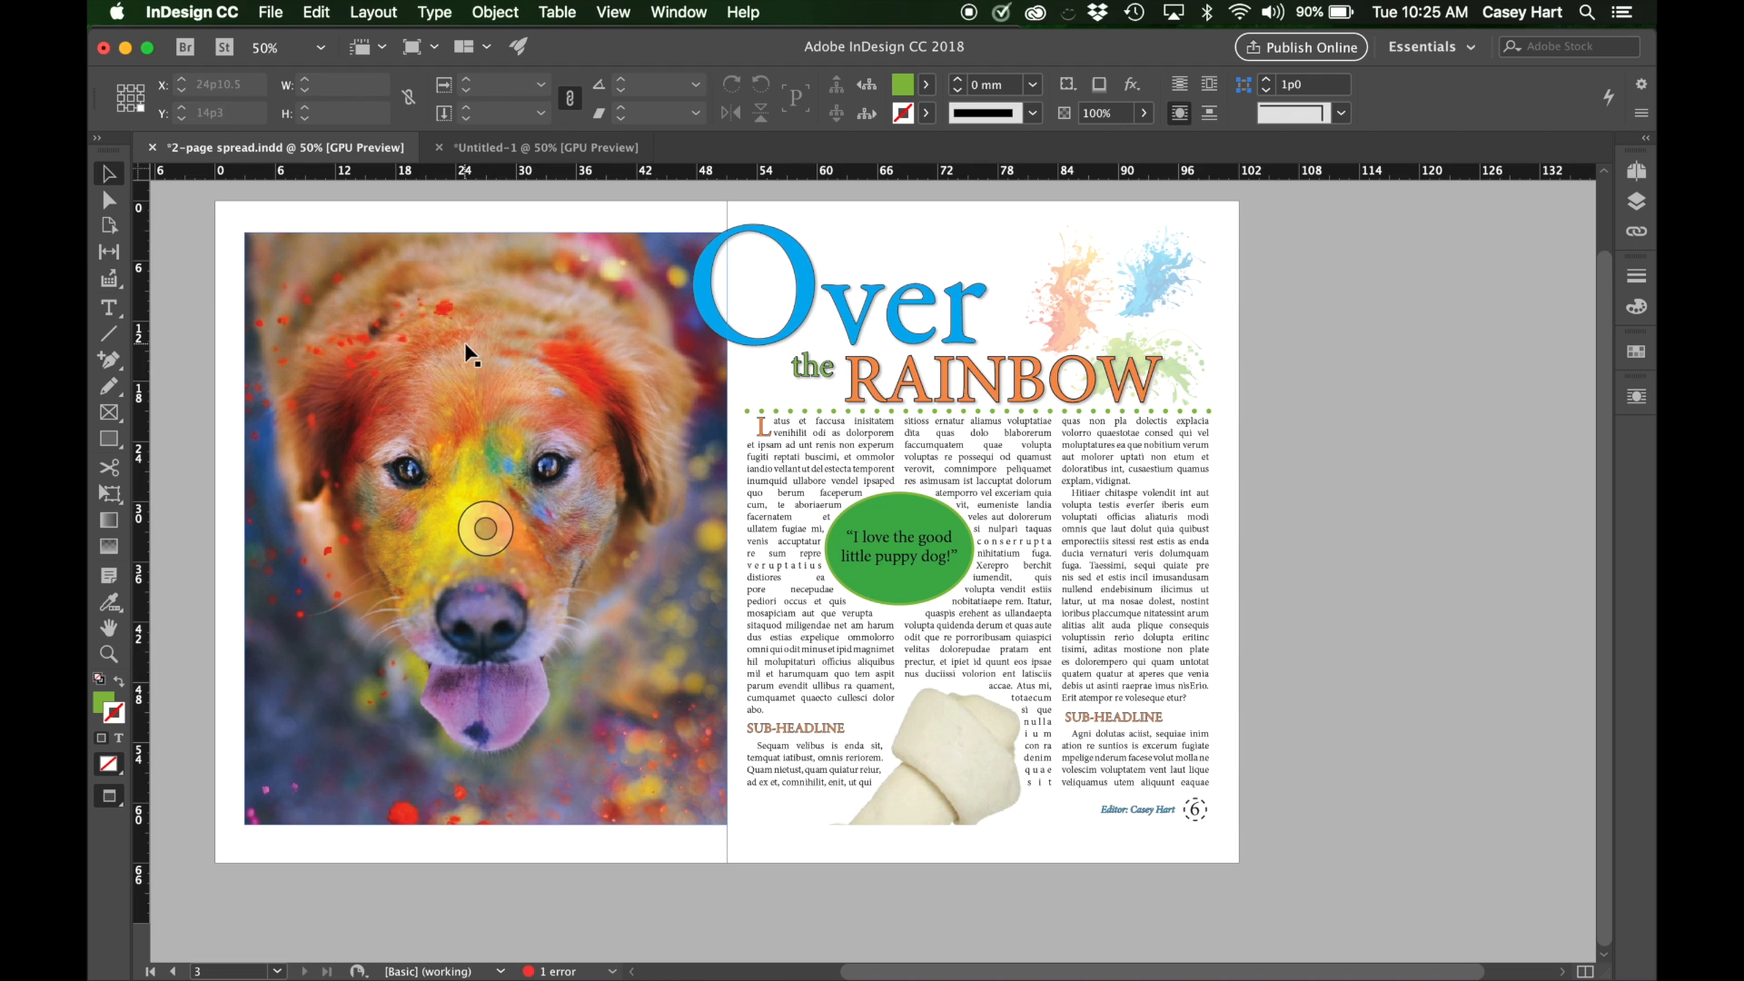
{"action": "left_click", "coordinate": [525, 155]}
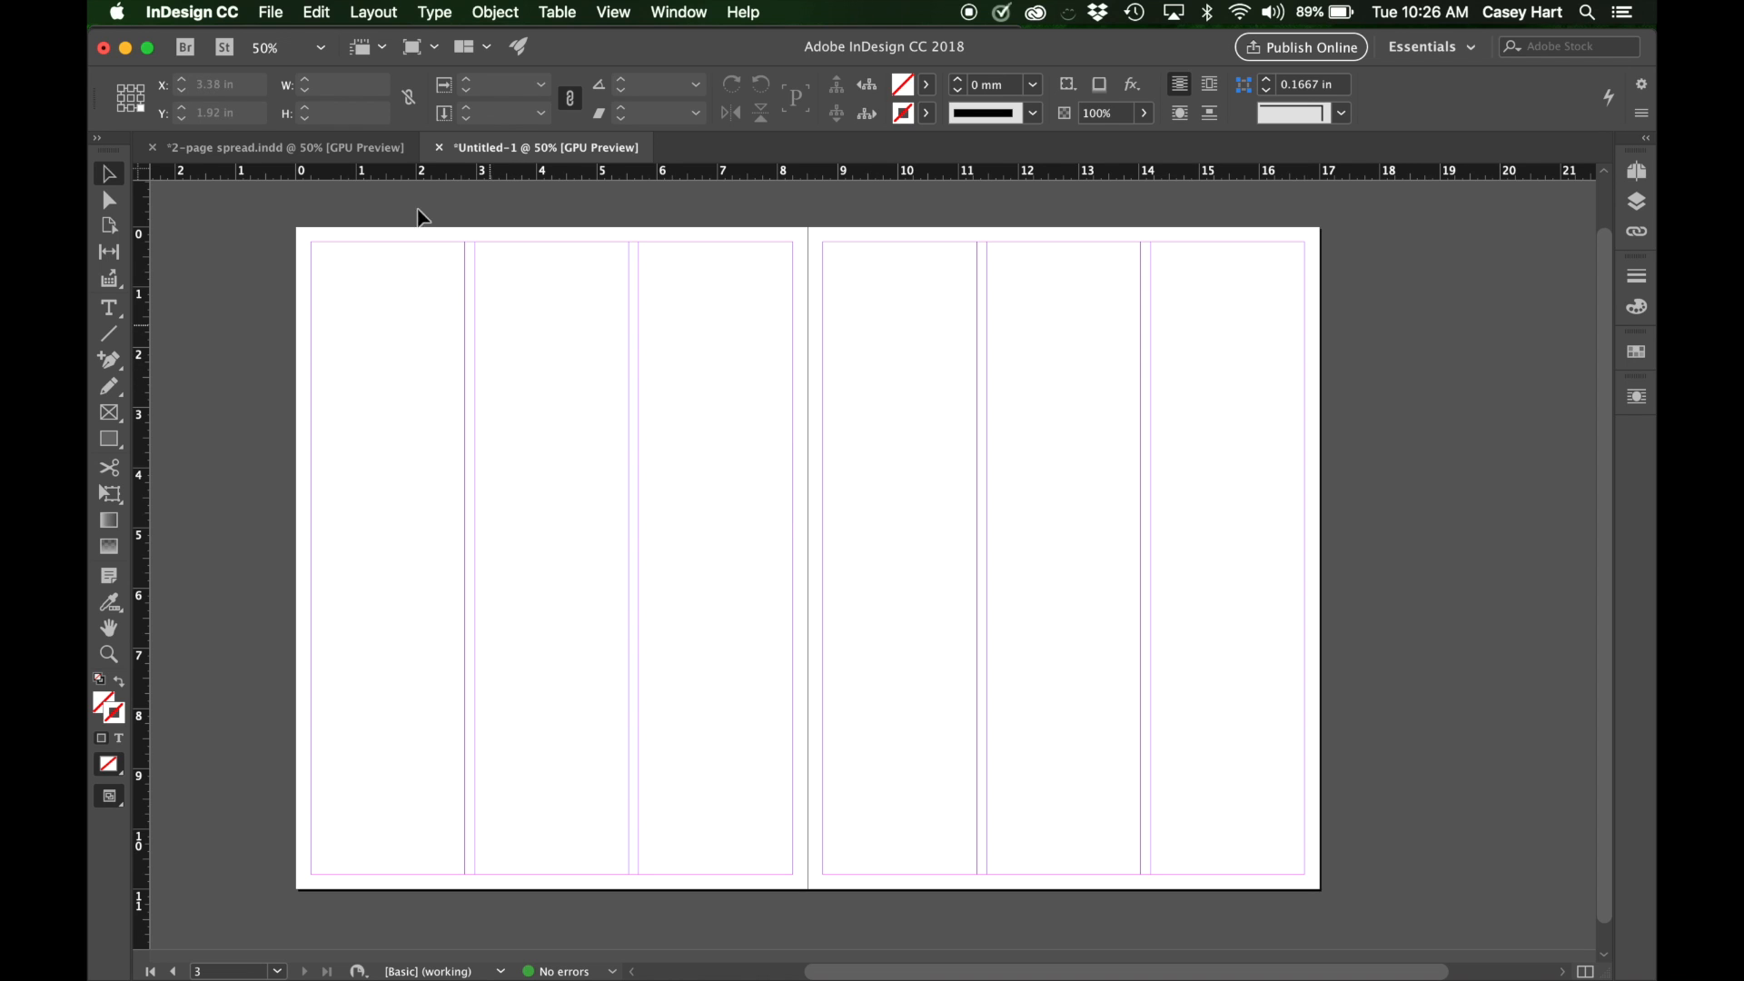
Start placing a file and browse from the Desktop through the 'SFA Material folder to the InDesign Example folder.
{"action": "left_click", "coordinate": [272, 14]}
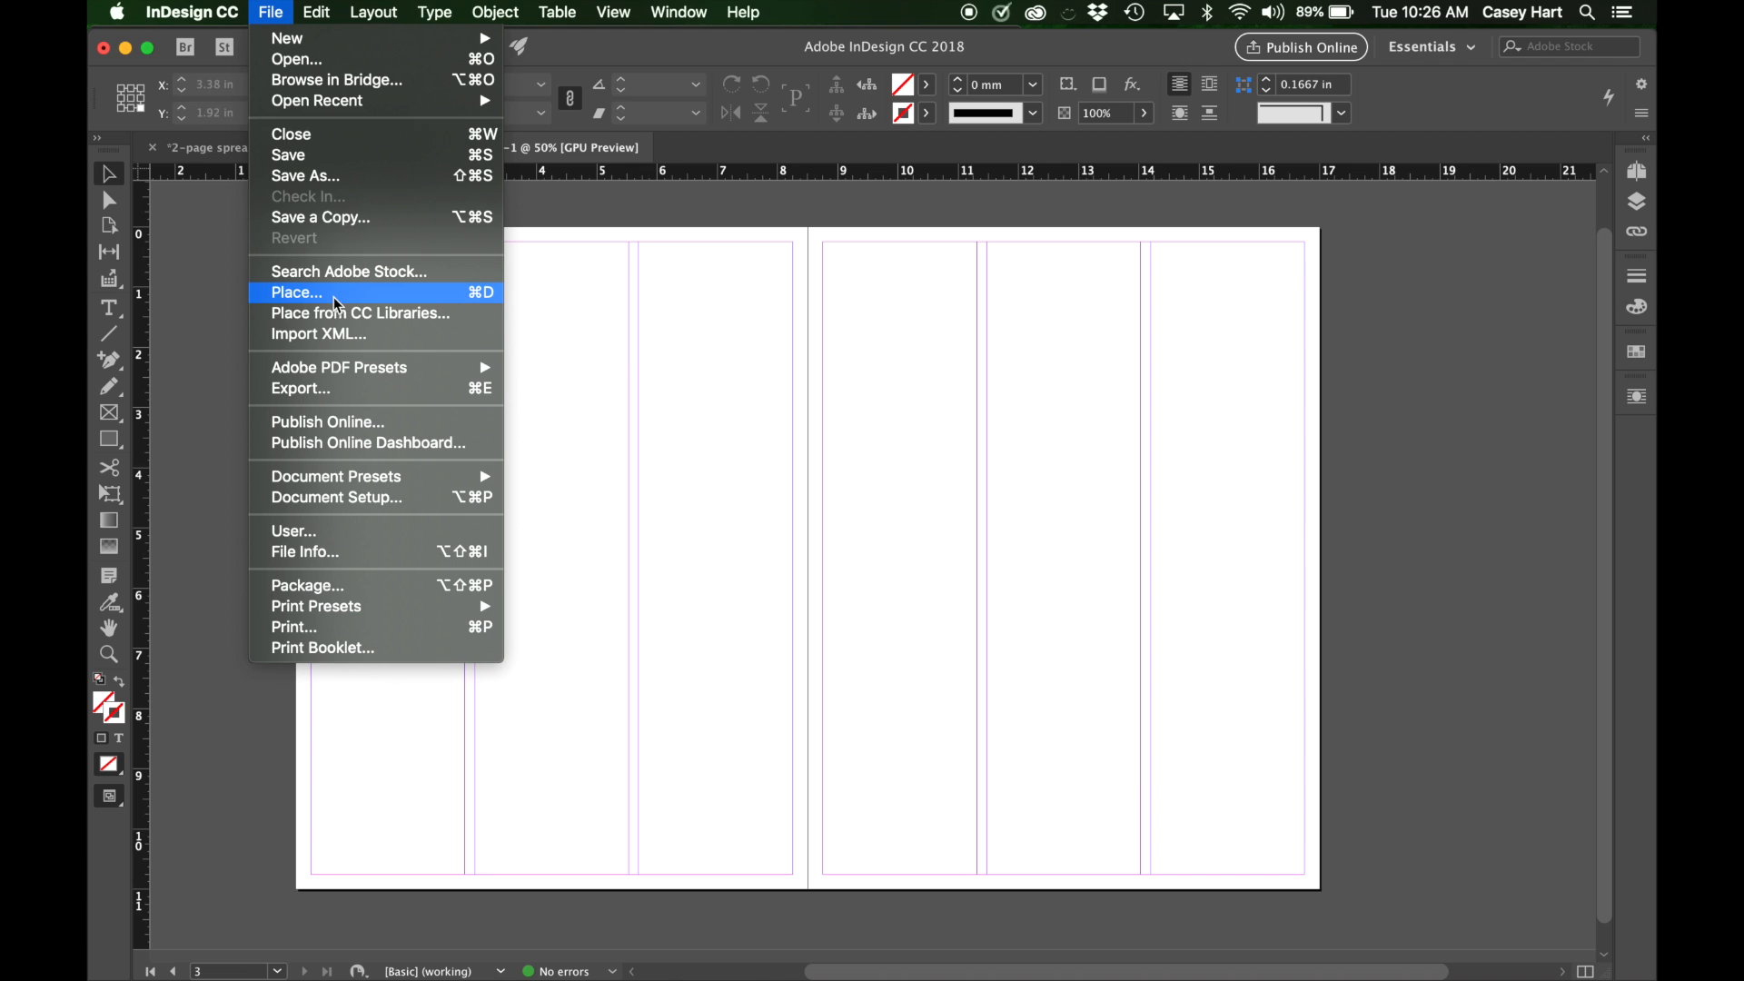
{"action": "left_click", "coordinate": [491, 299]}
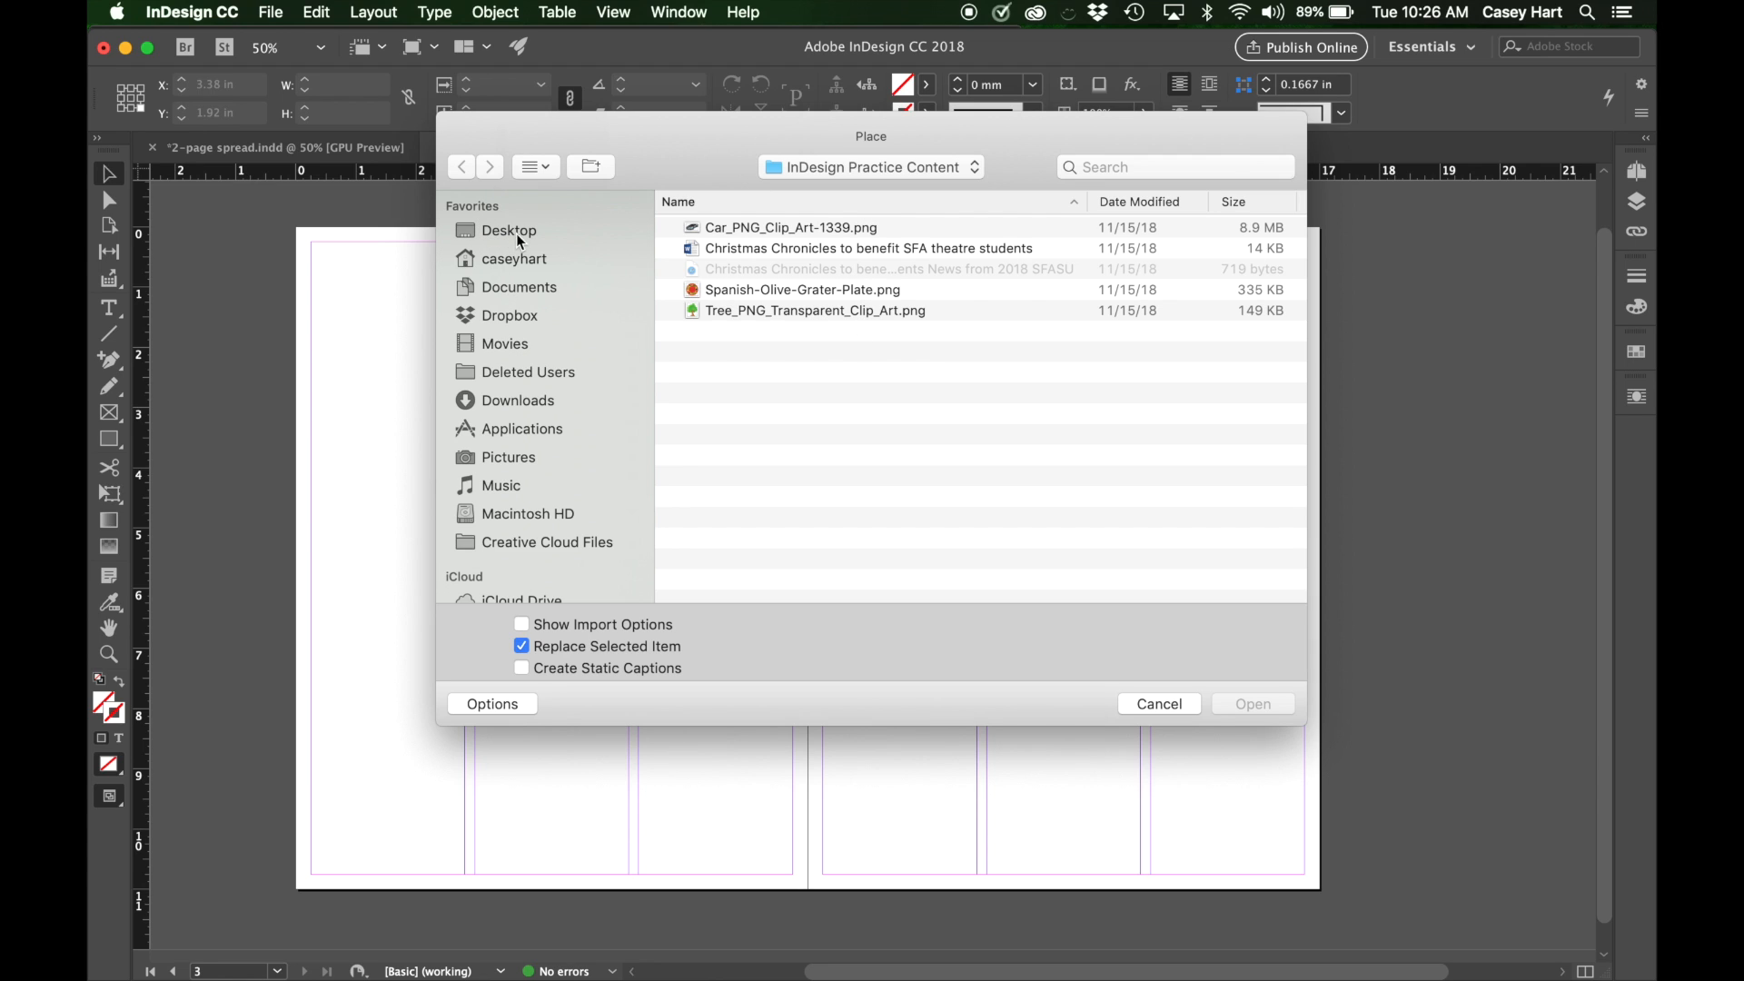
{"action": "left_click", "coordinate": [885, 168]}
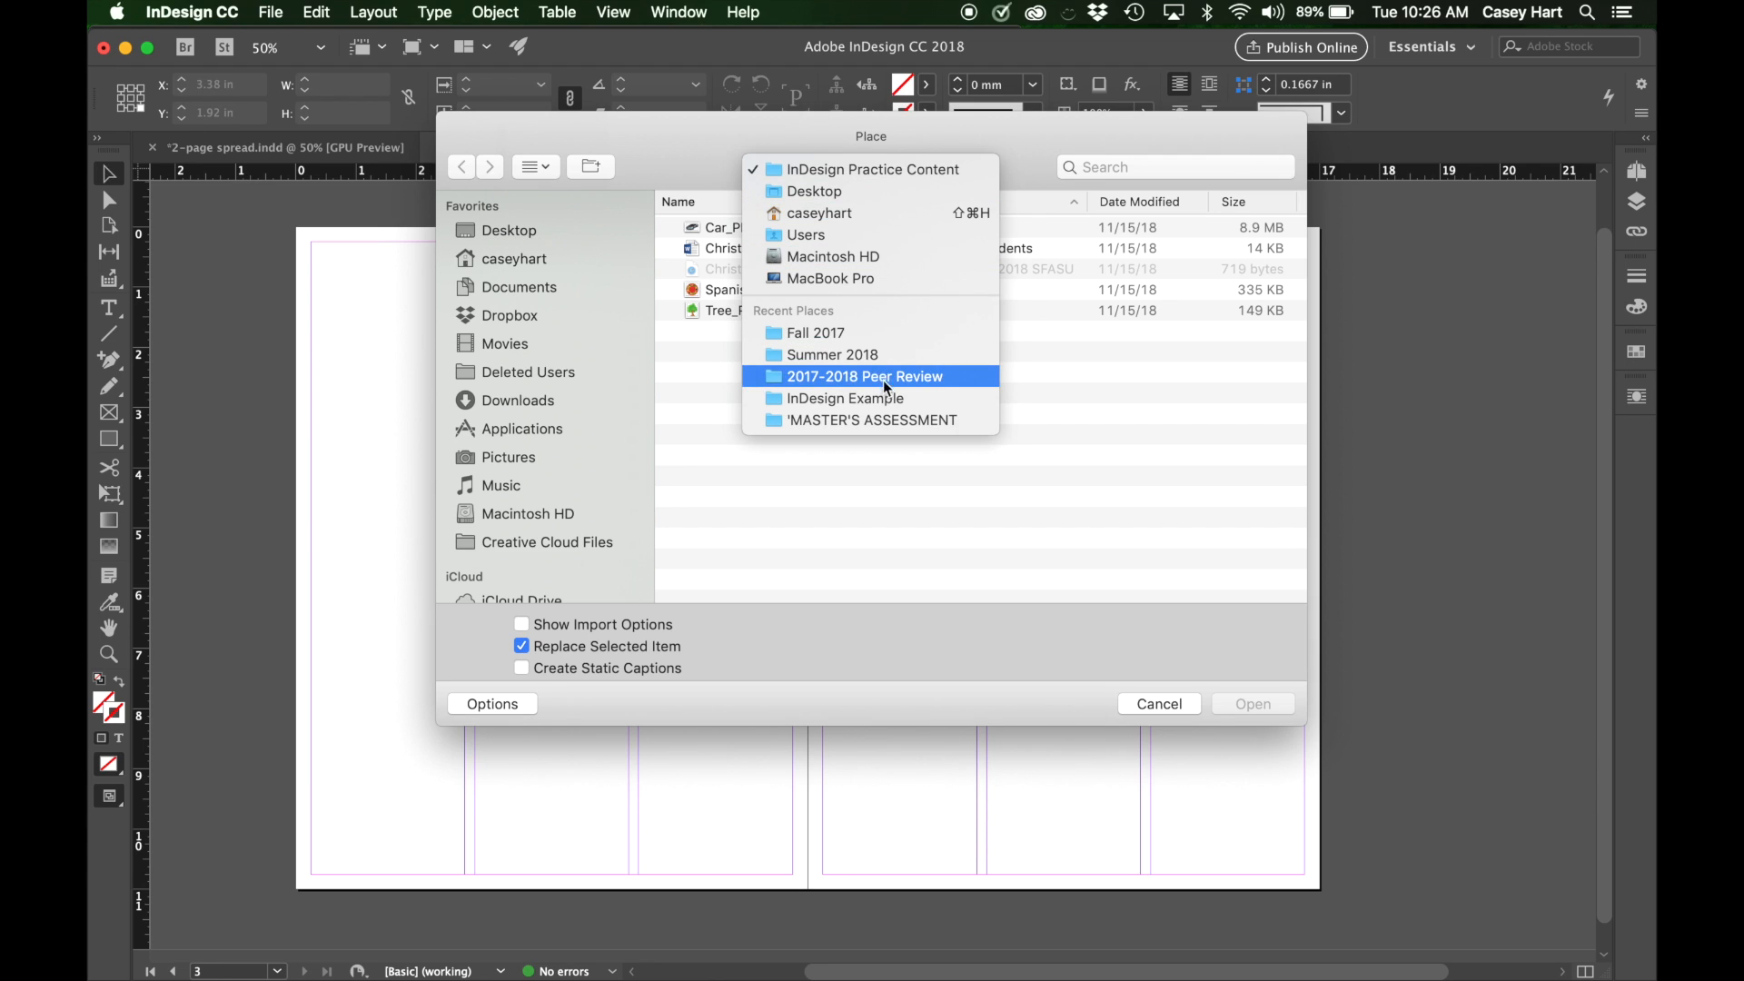
{"action": "left_click", "coordinate": [534, 222]}
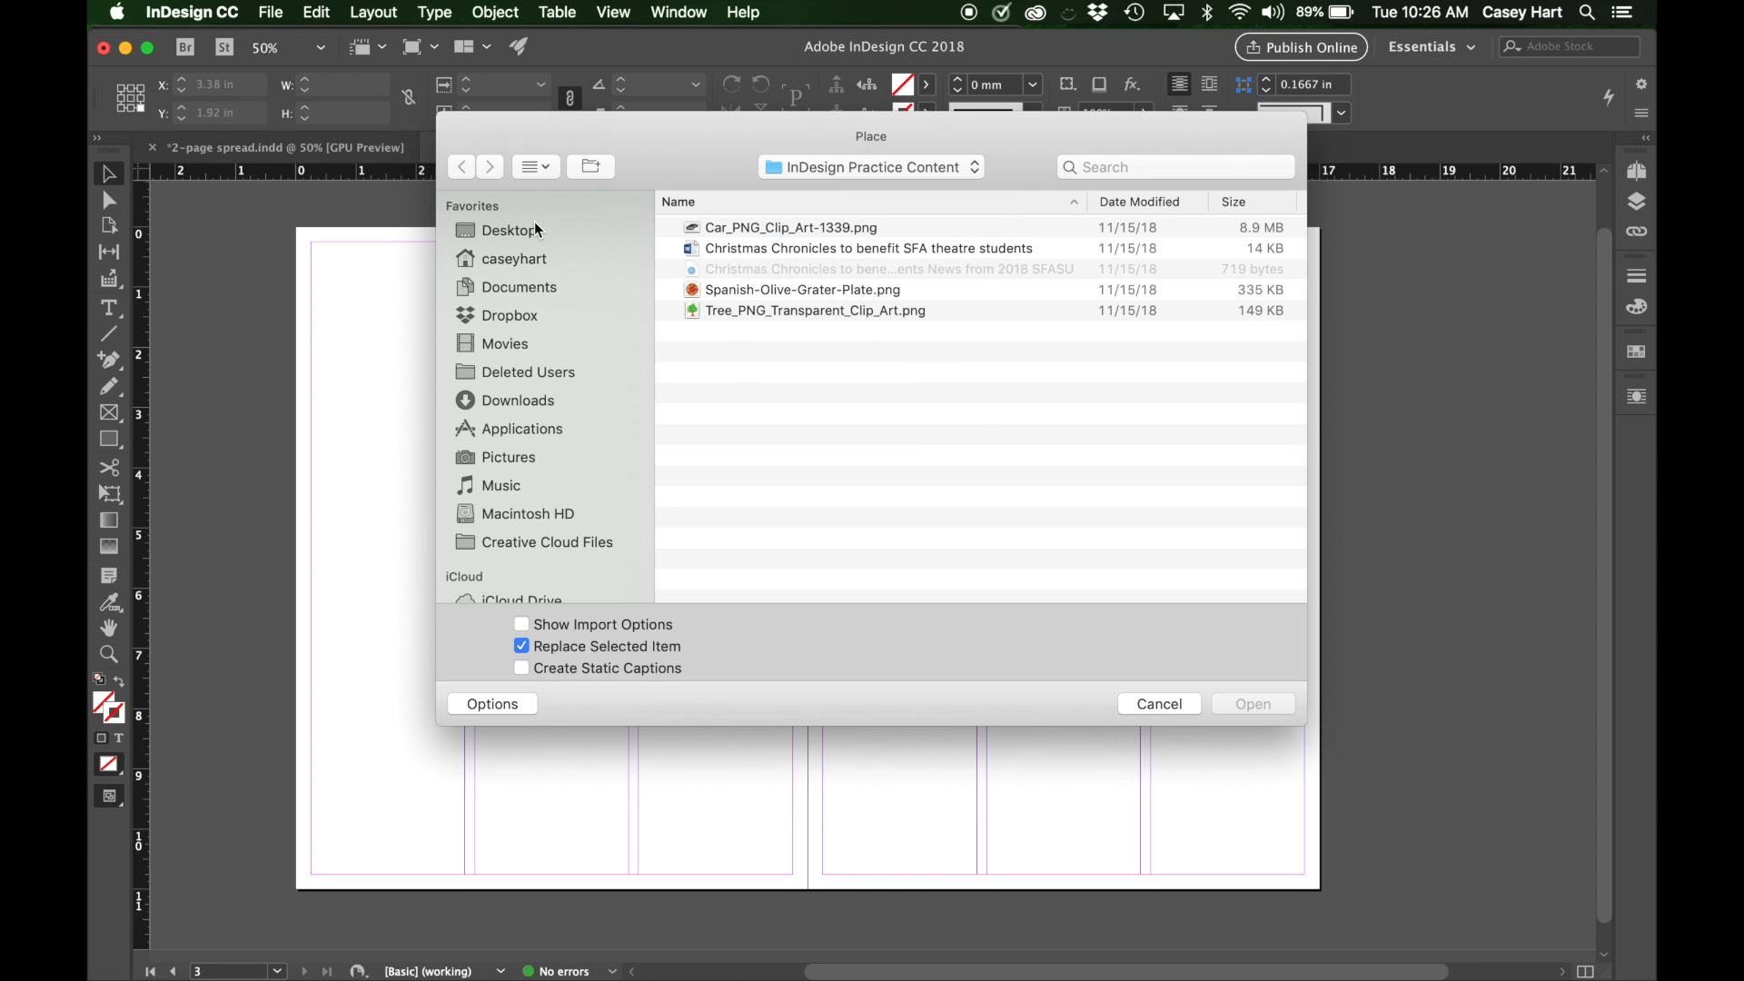
{"action": "left_click", "coordinate": [534, 222]}
{"action": "double_click", "coordinate": [755, 289]}
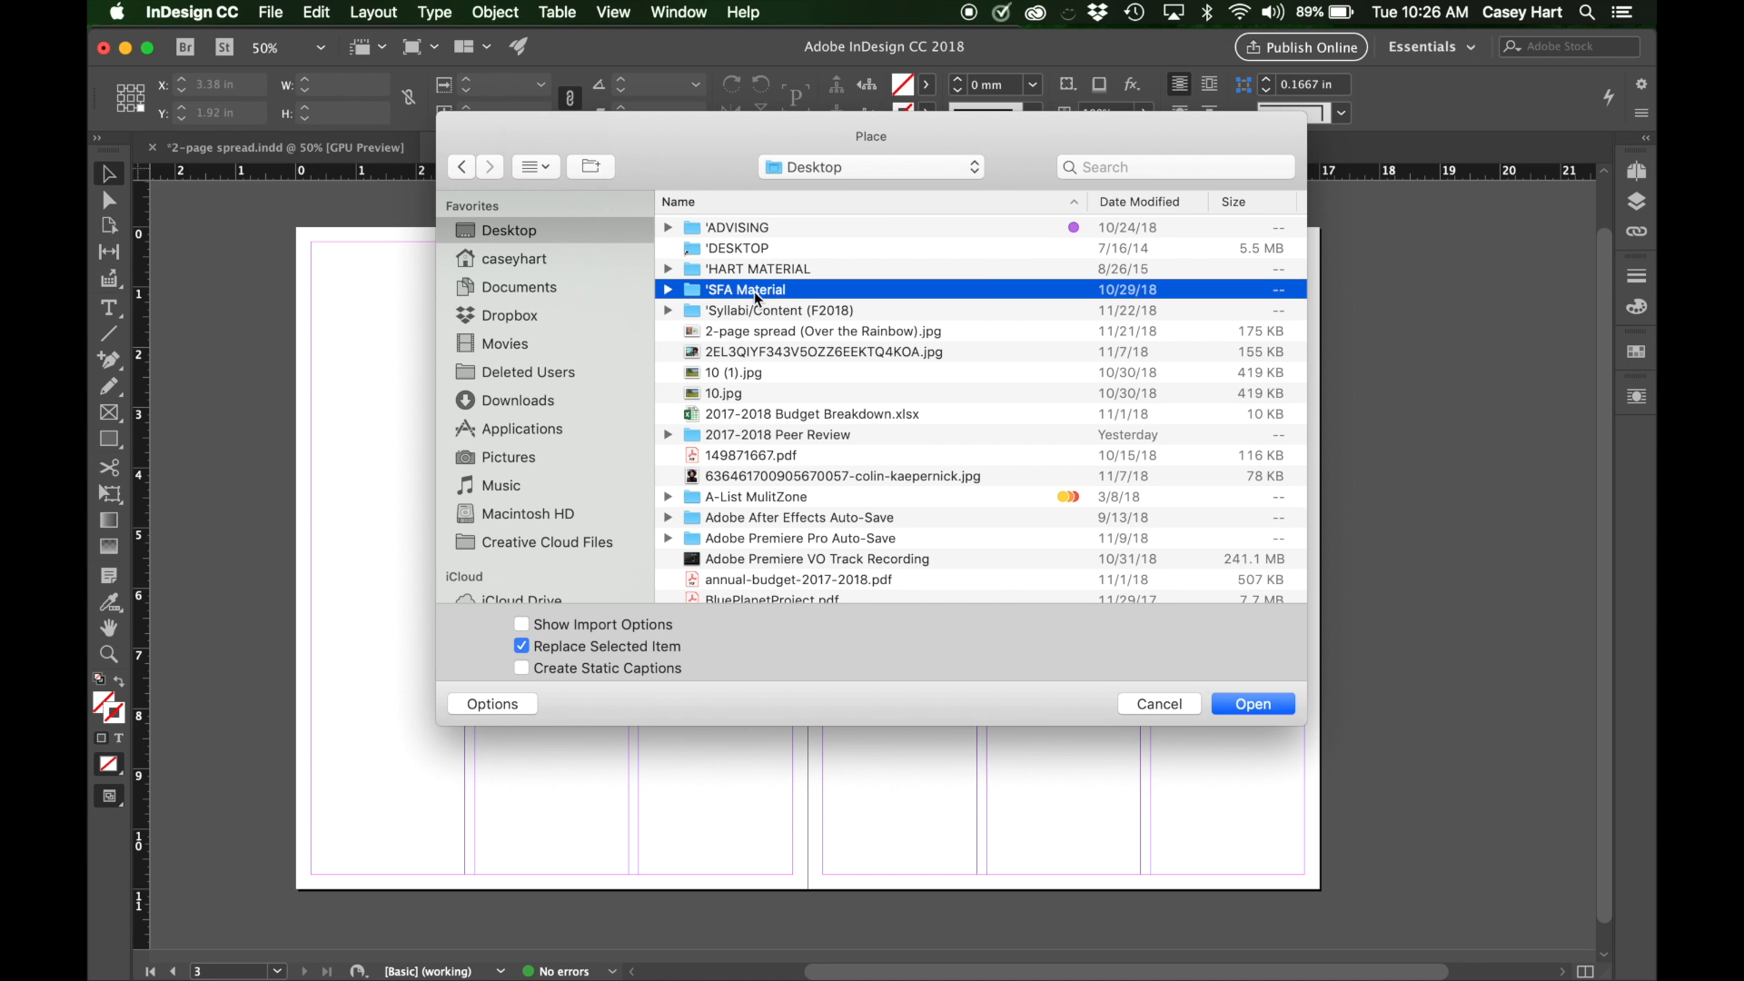
{"action": "scroll", "coordinate": [765, 257], "scroll_direction": "down", "scroll_amount": 5}
{"action": "scroll", "coordinate": [765, 257], "scroll_direction": "down", "scroll_amount": 15}
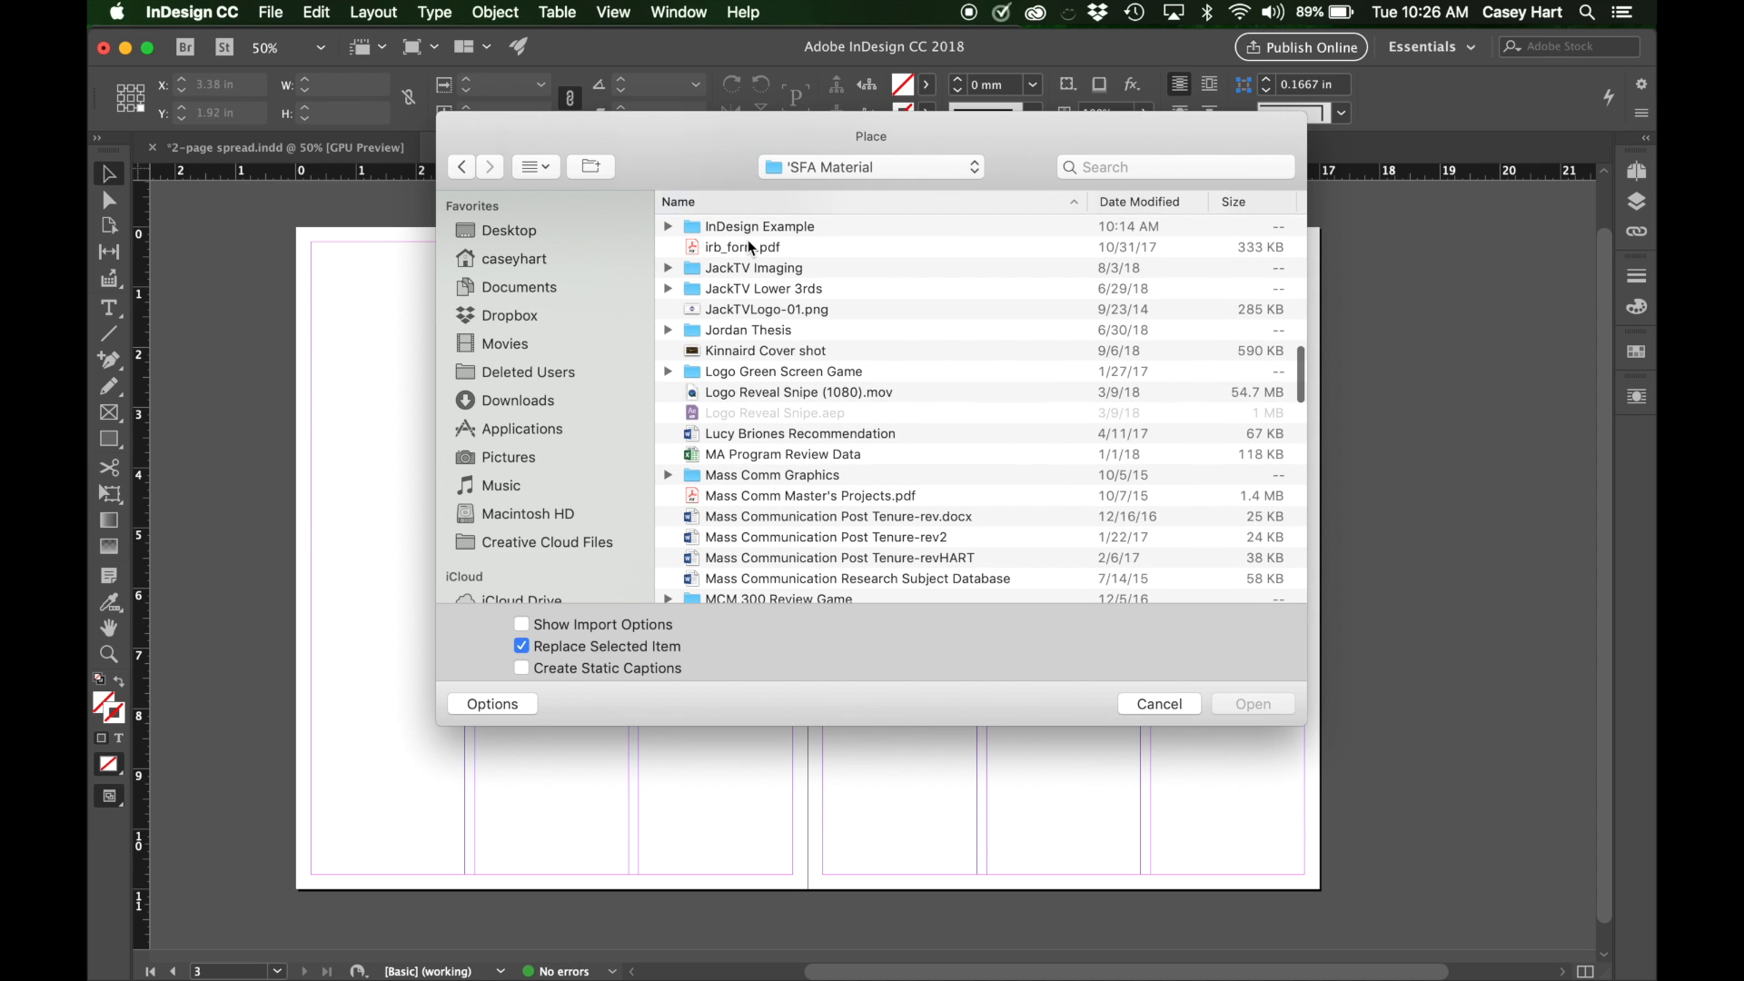
{"action": "double_click", "coordinate": [749, 227]}
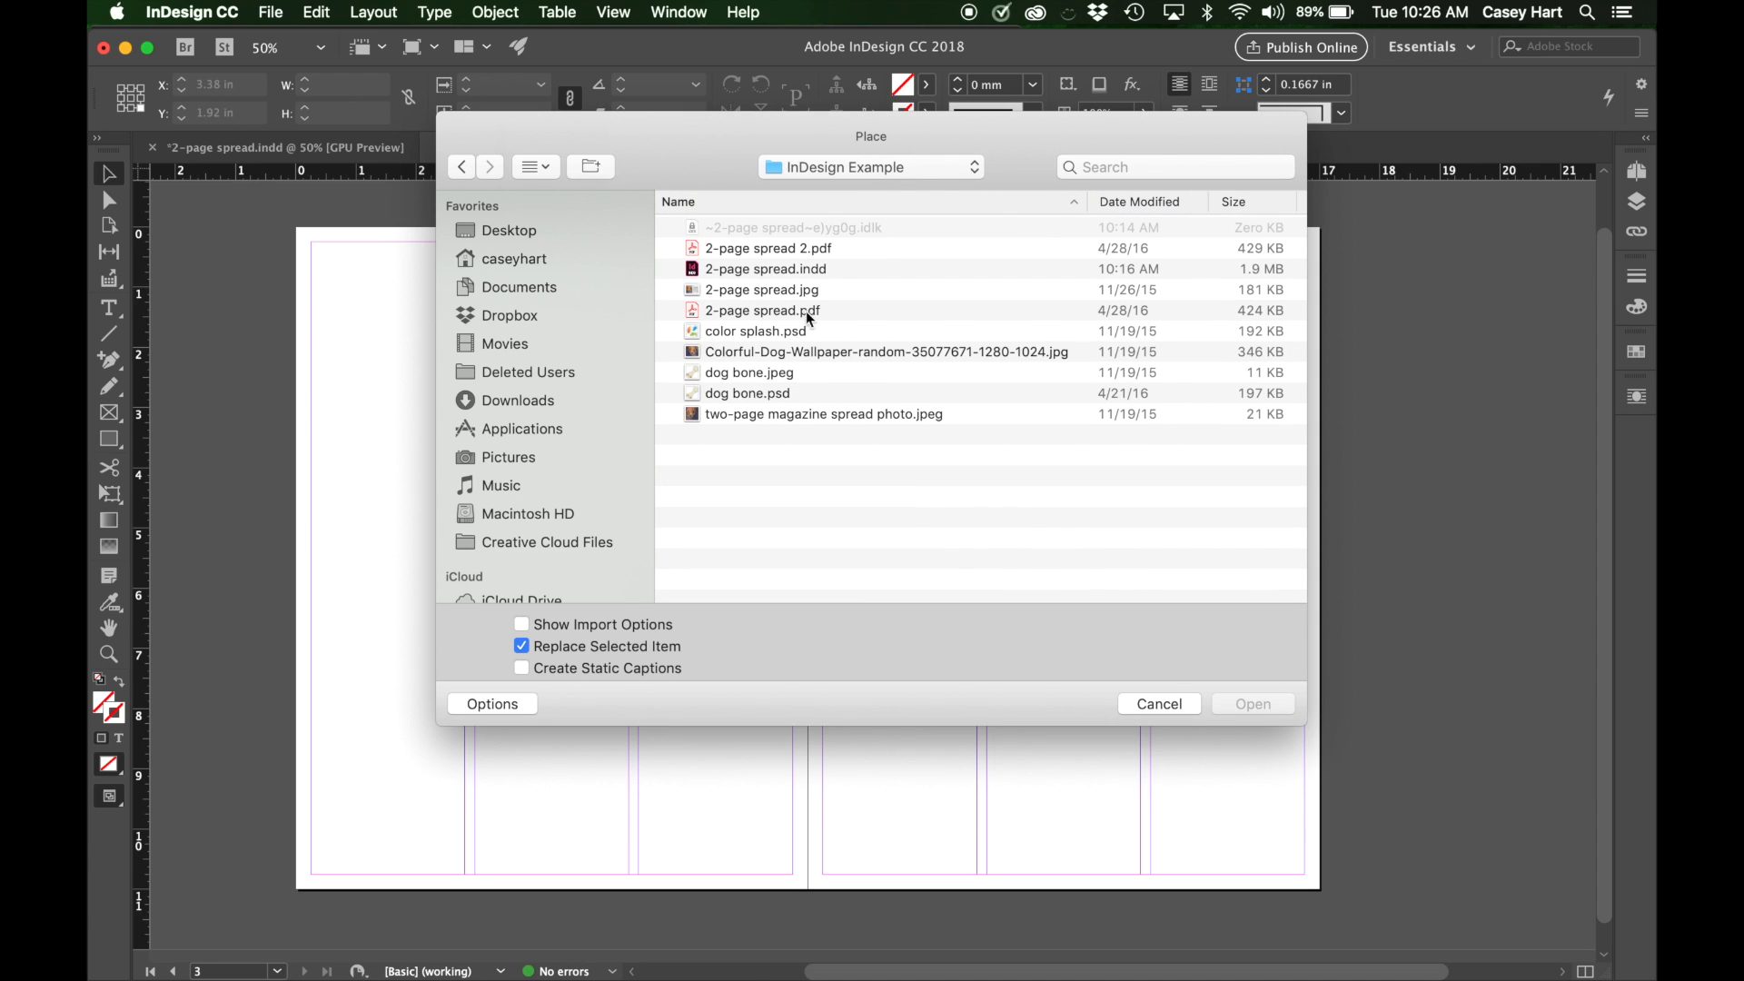
{"action": "left_click", "coordinate": [787, 422]}
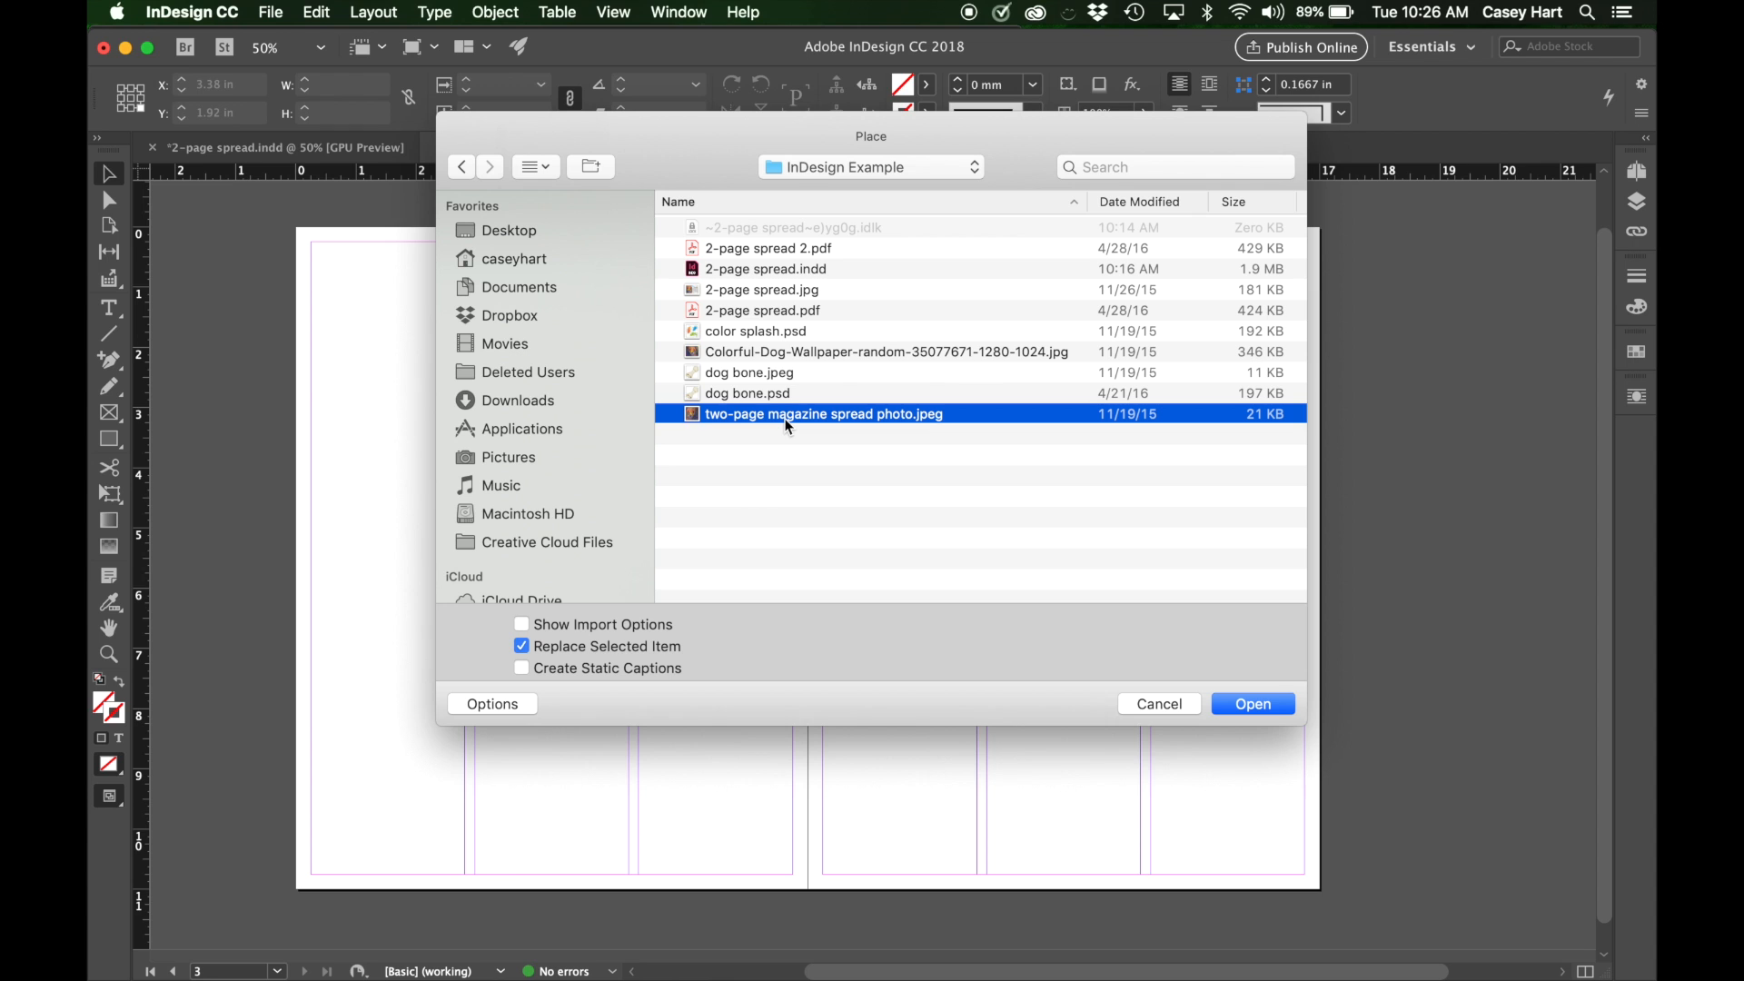
{"action": "key", "text": "space"}
{"action": "key", "text": "space"}
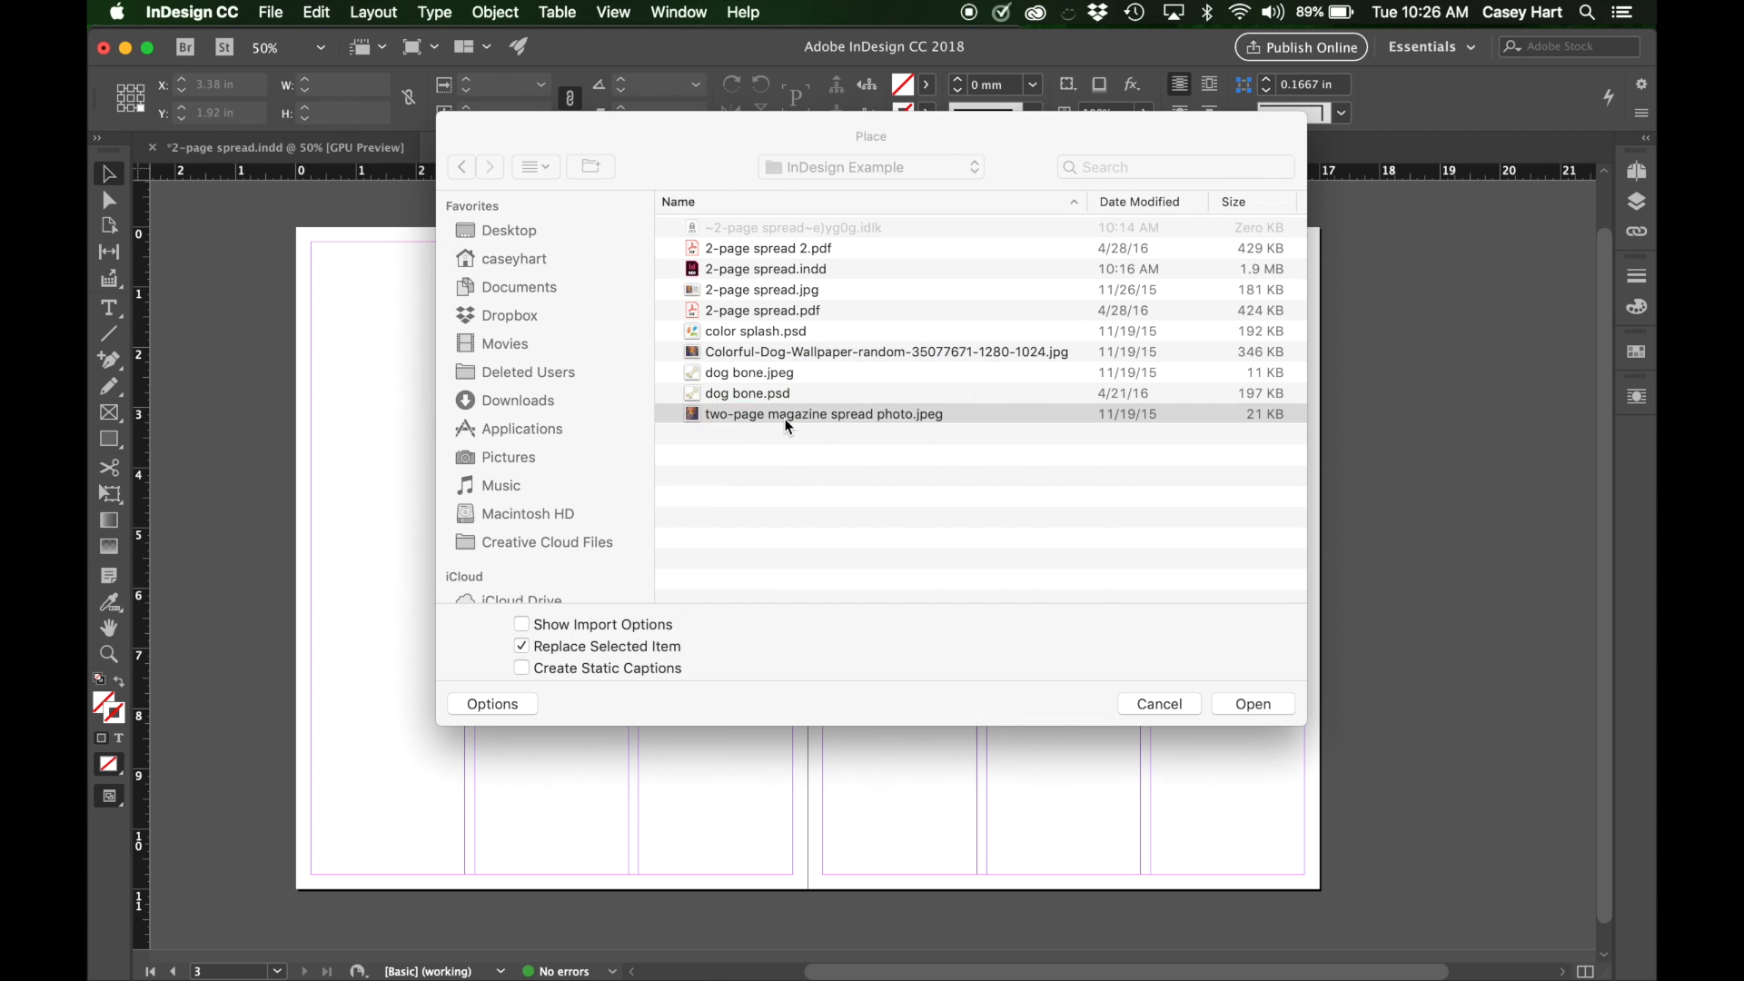
{"action": "left_click", "coordinate": [772, 350]}
{"action": "key", "text": "space"}
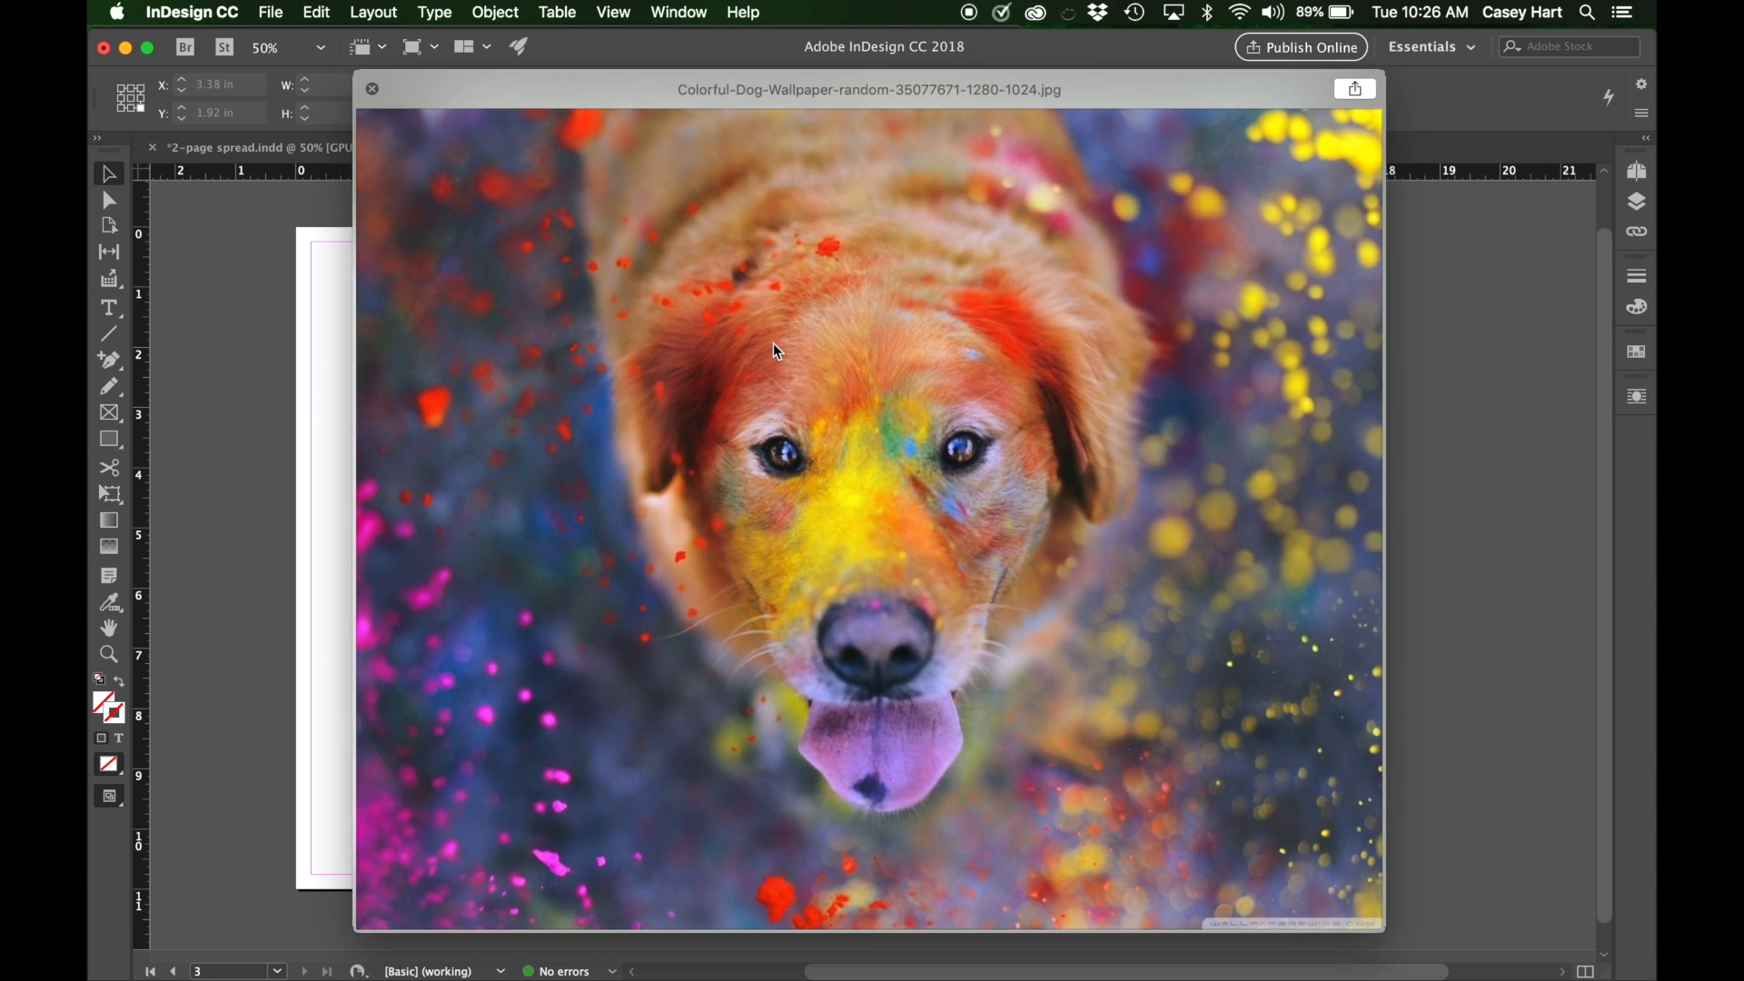
{"action": "key", "text": "space"}
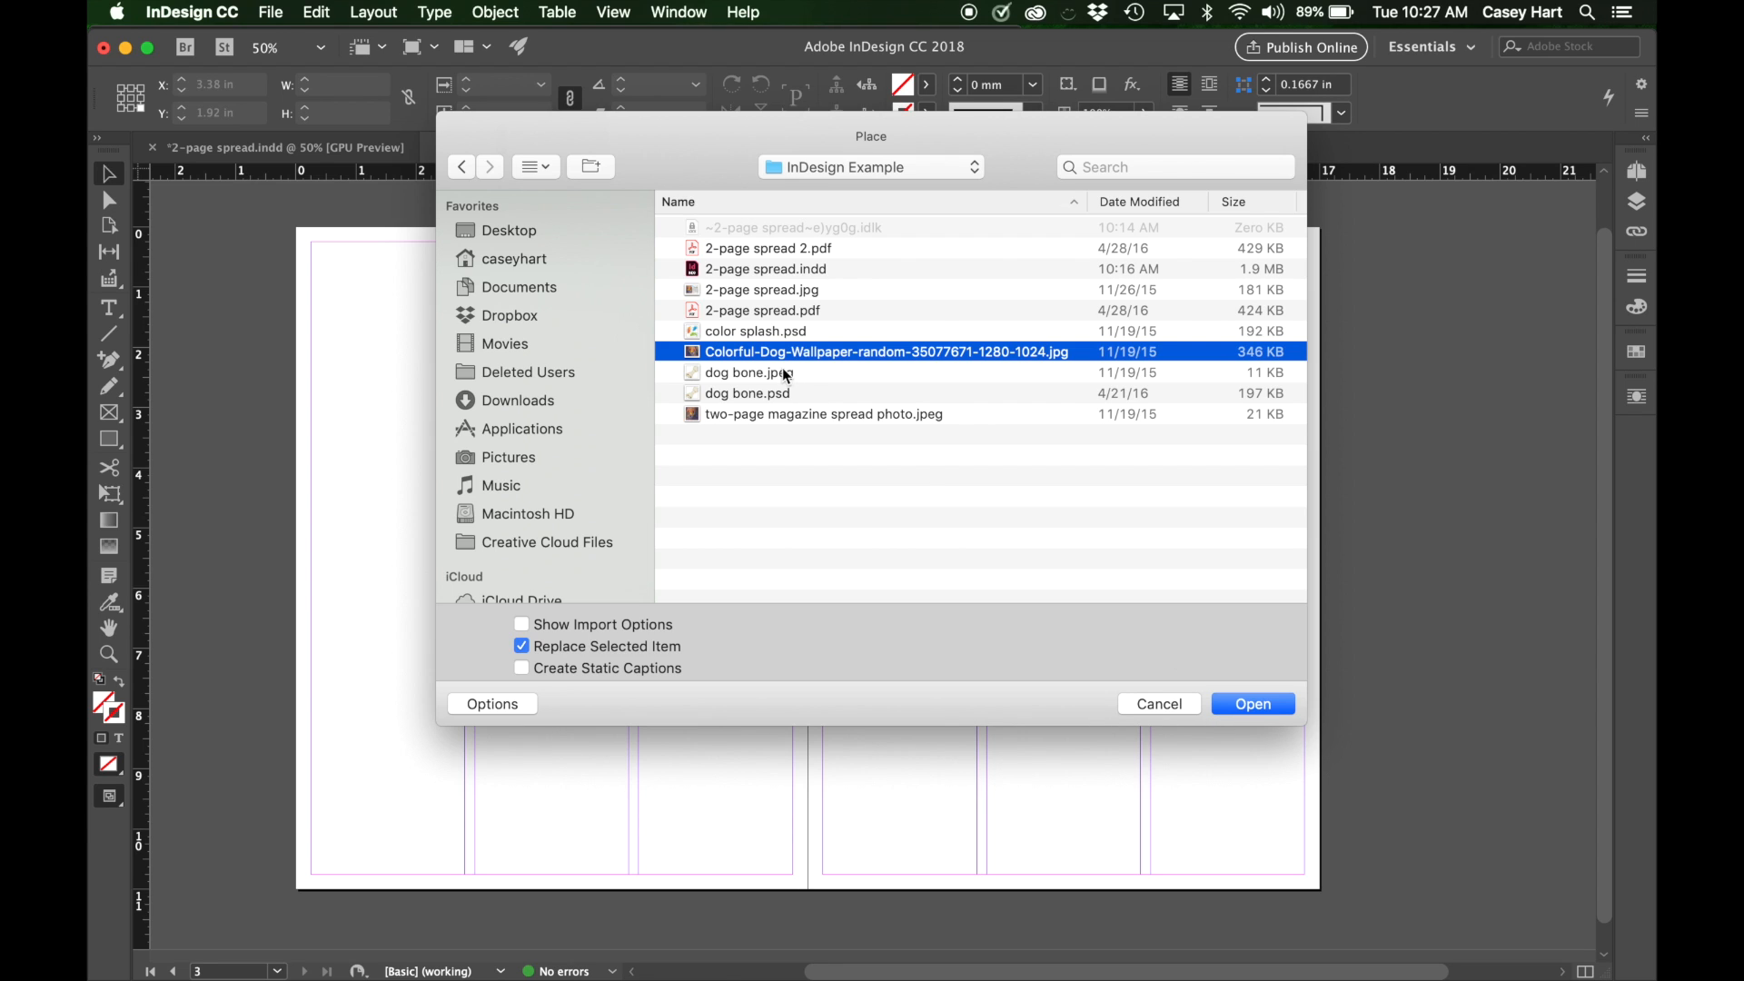
{"action": "left_click", "coordinate": [1244, 705]}
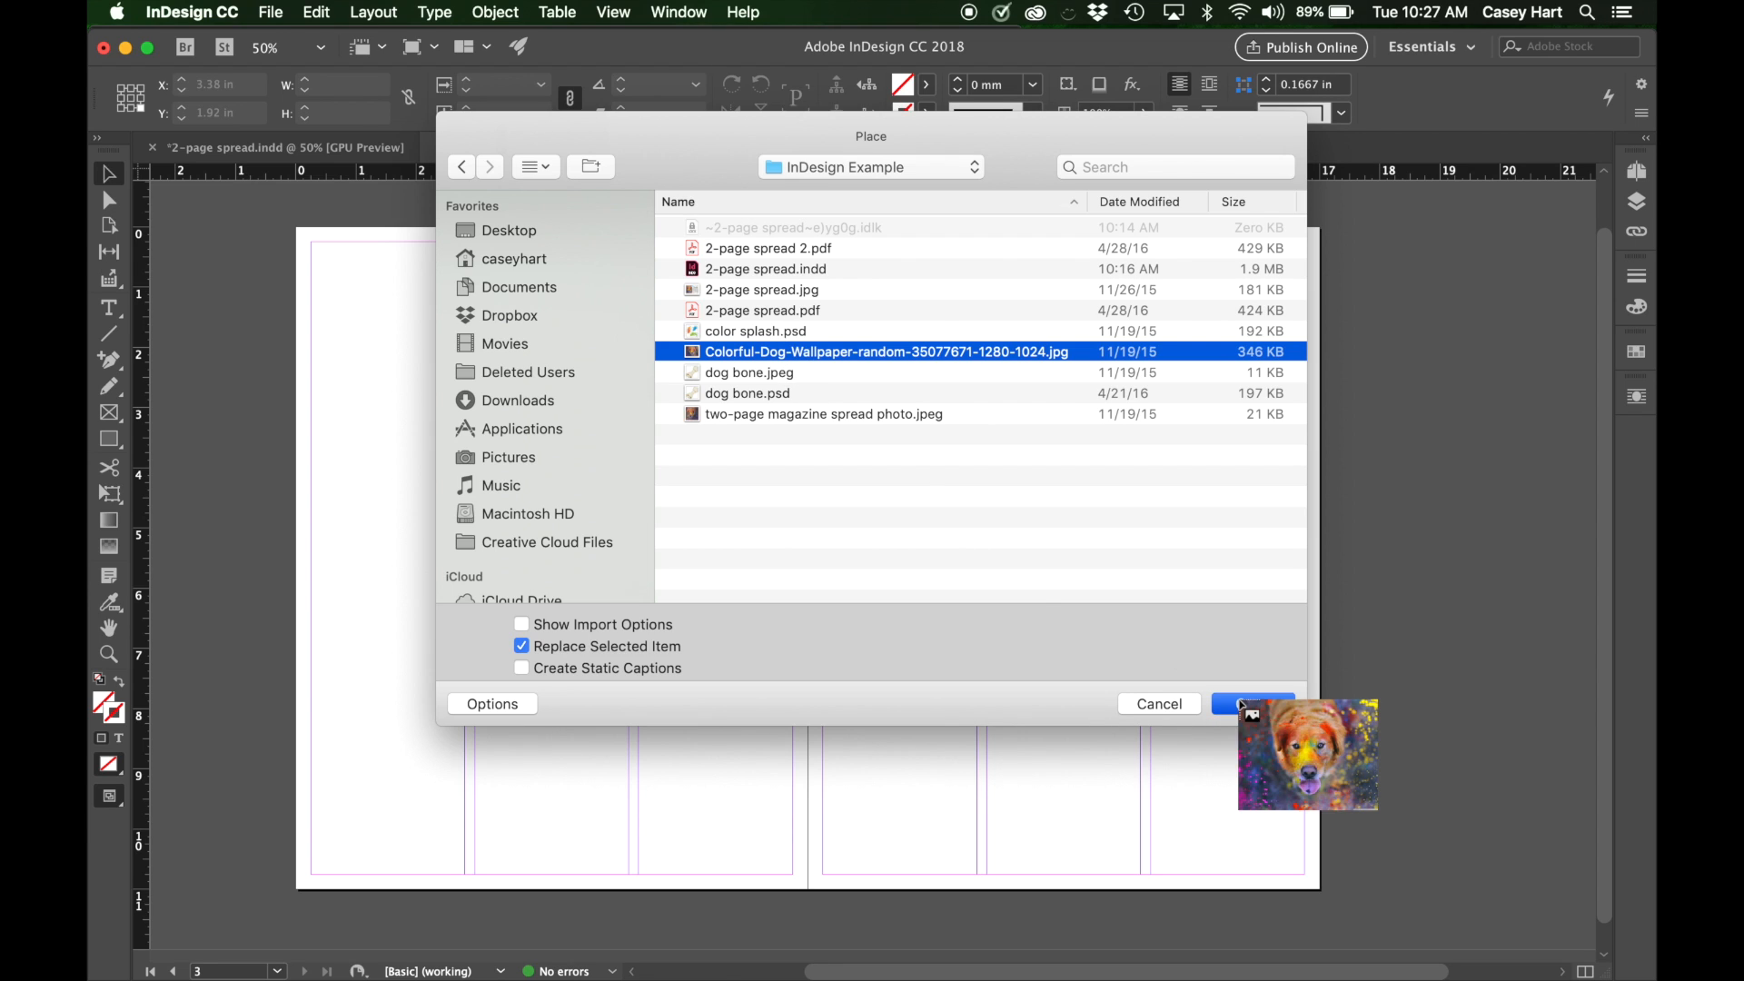
Try placing the dog photo about 1.96 in wide in the first column, and about 13.16 in wide from the left page's margin corner, undoing each.
{"action": "left_click_drag", "start_coordinate": [402, 300], "coordinate": [452, 346]}
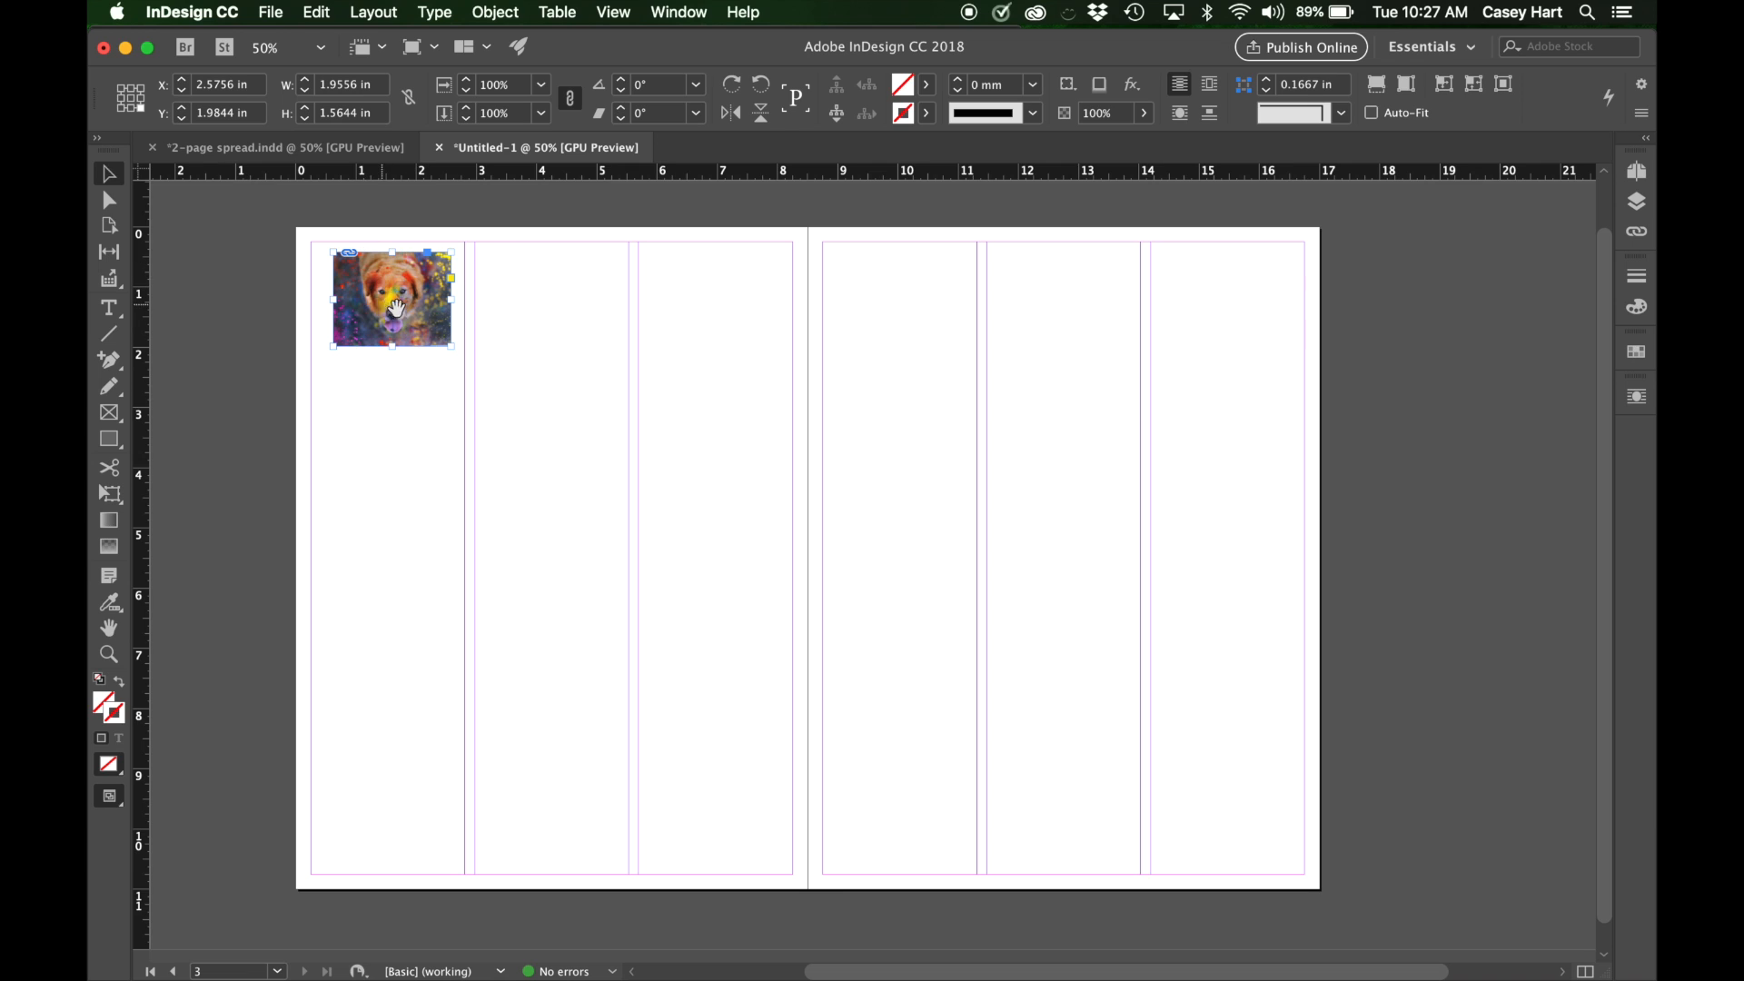
{"action": "key", "text": "super+z"}
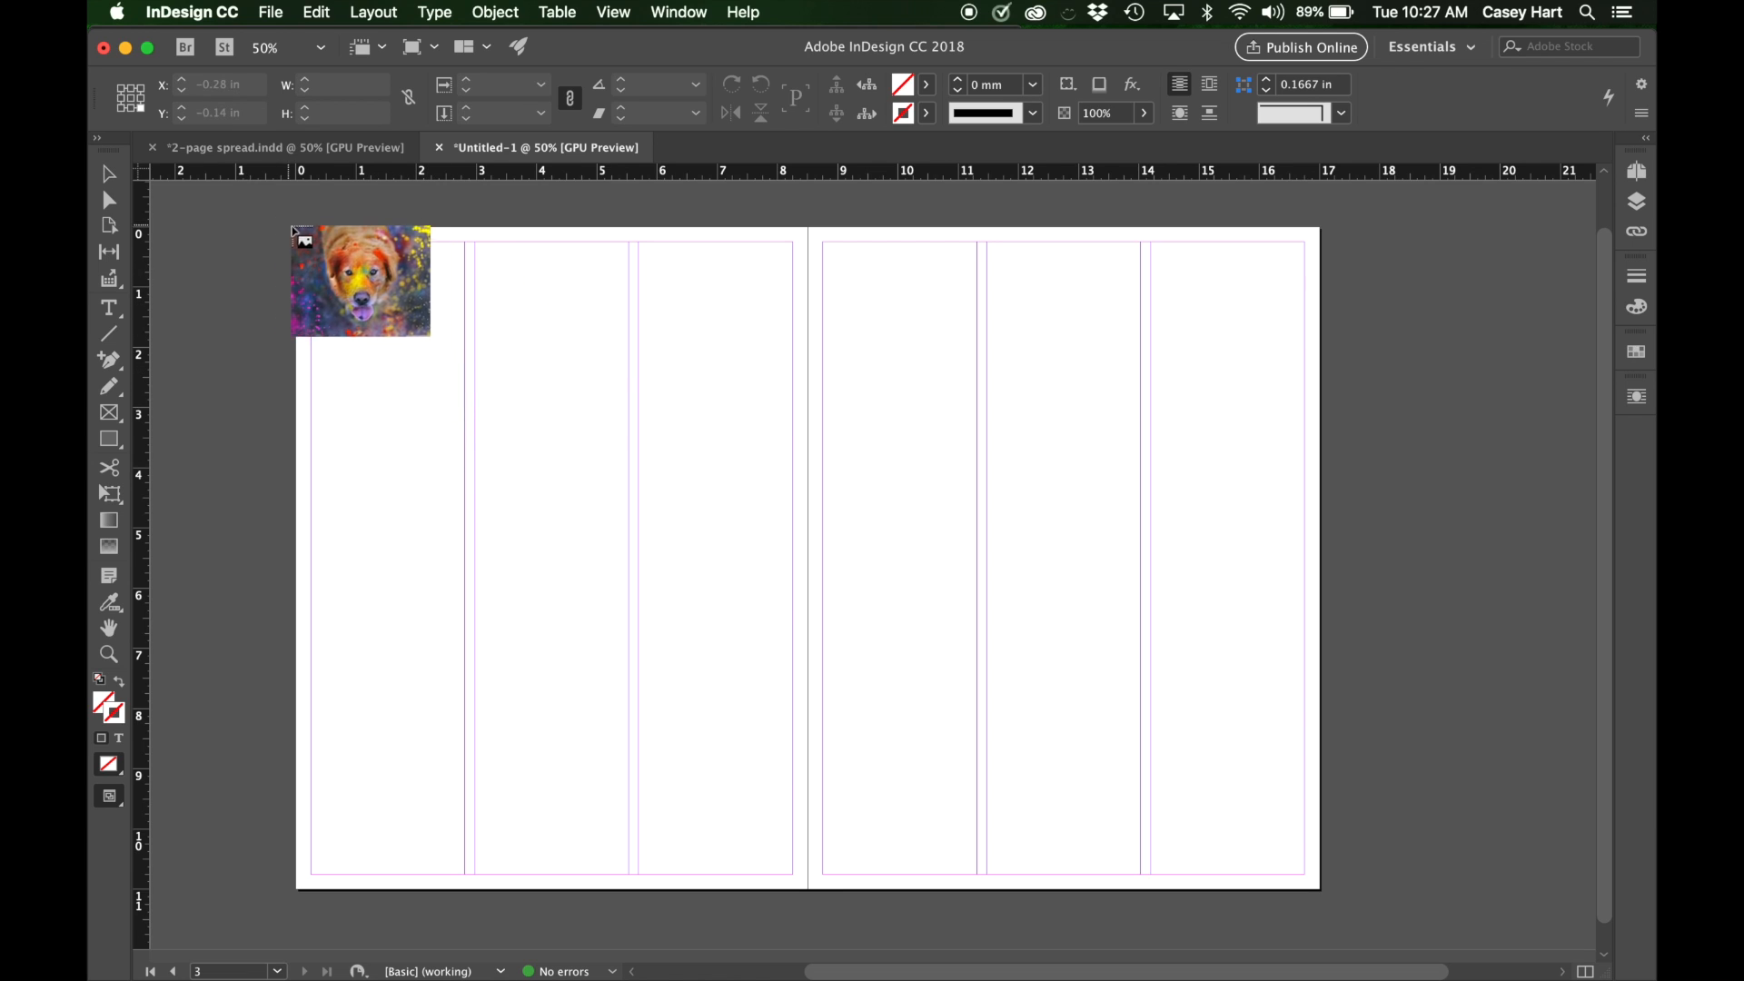
{"action": "left_click_drag", "start_coordinate": [318, 245], "coordinate": [1110, 956]}
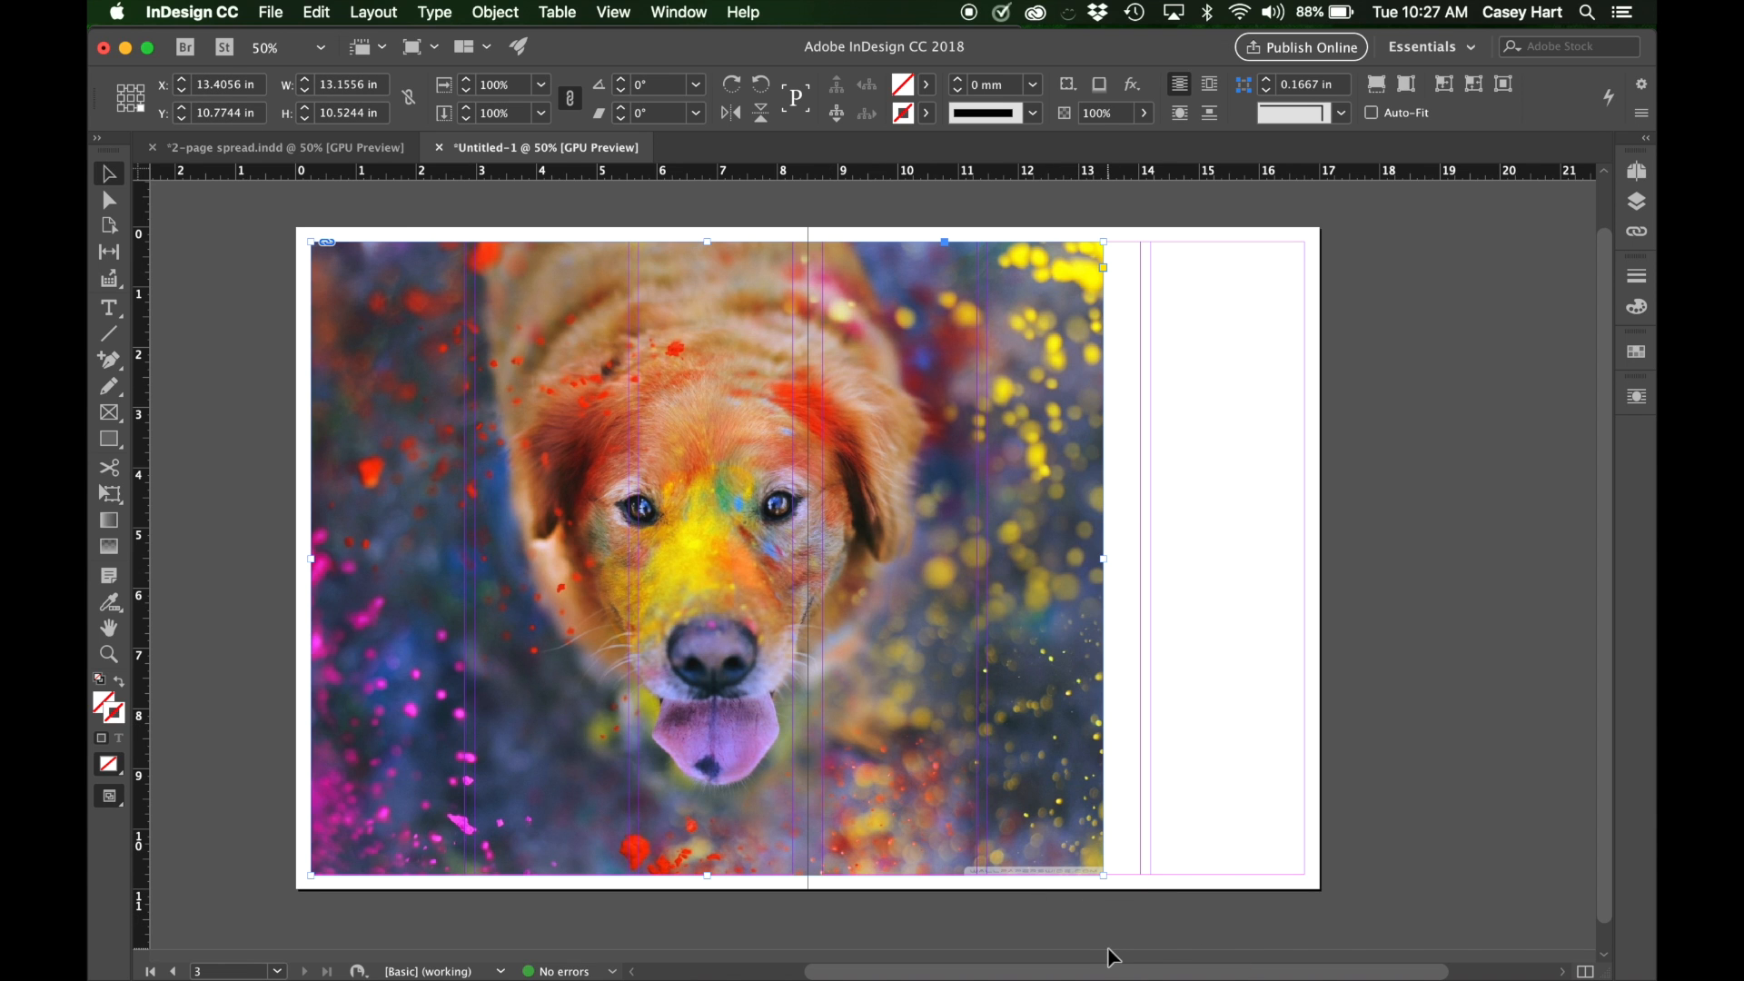
{"action": "key", "text": "super+z"}
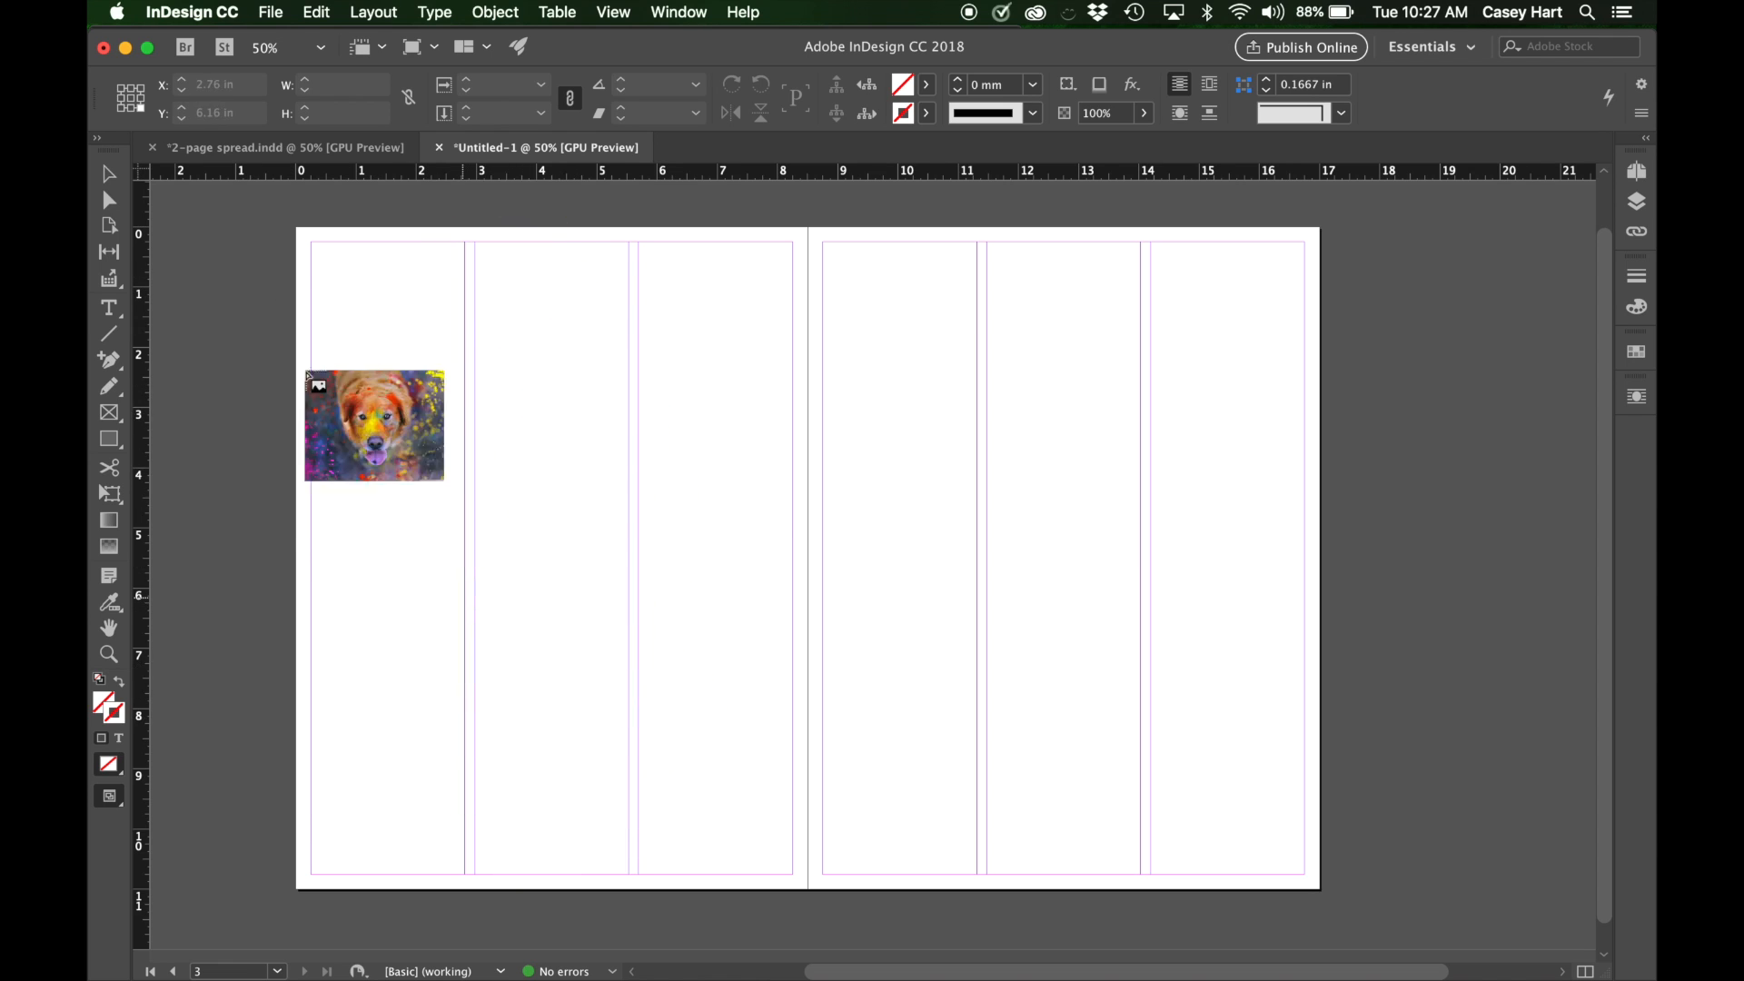
Check how the dog photo is sized and cropped on the left page of the finished 2-page spread.
{"action": "left_click", "coordinate": [244, 148]}
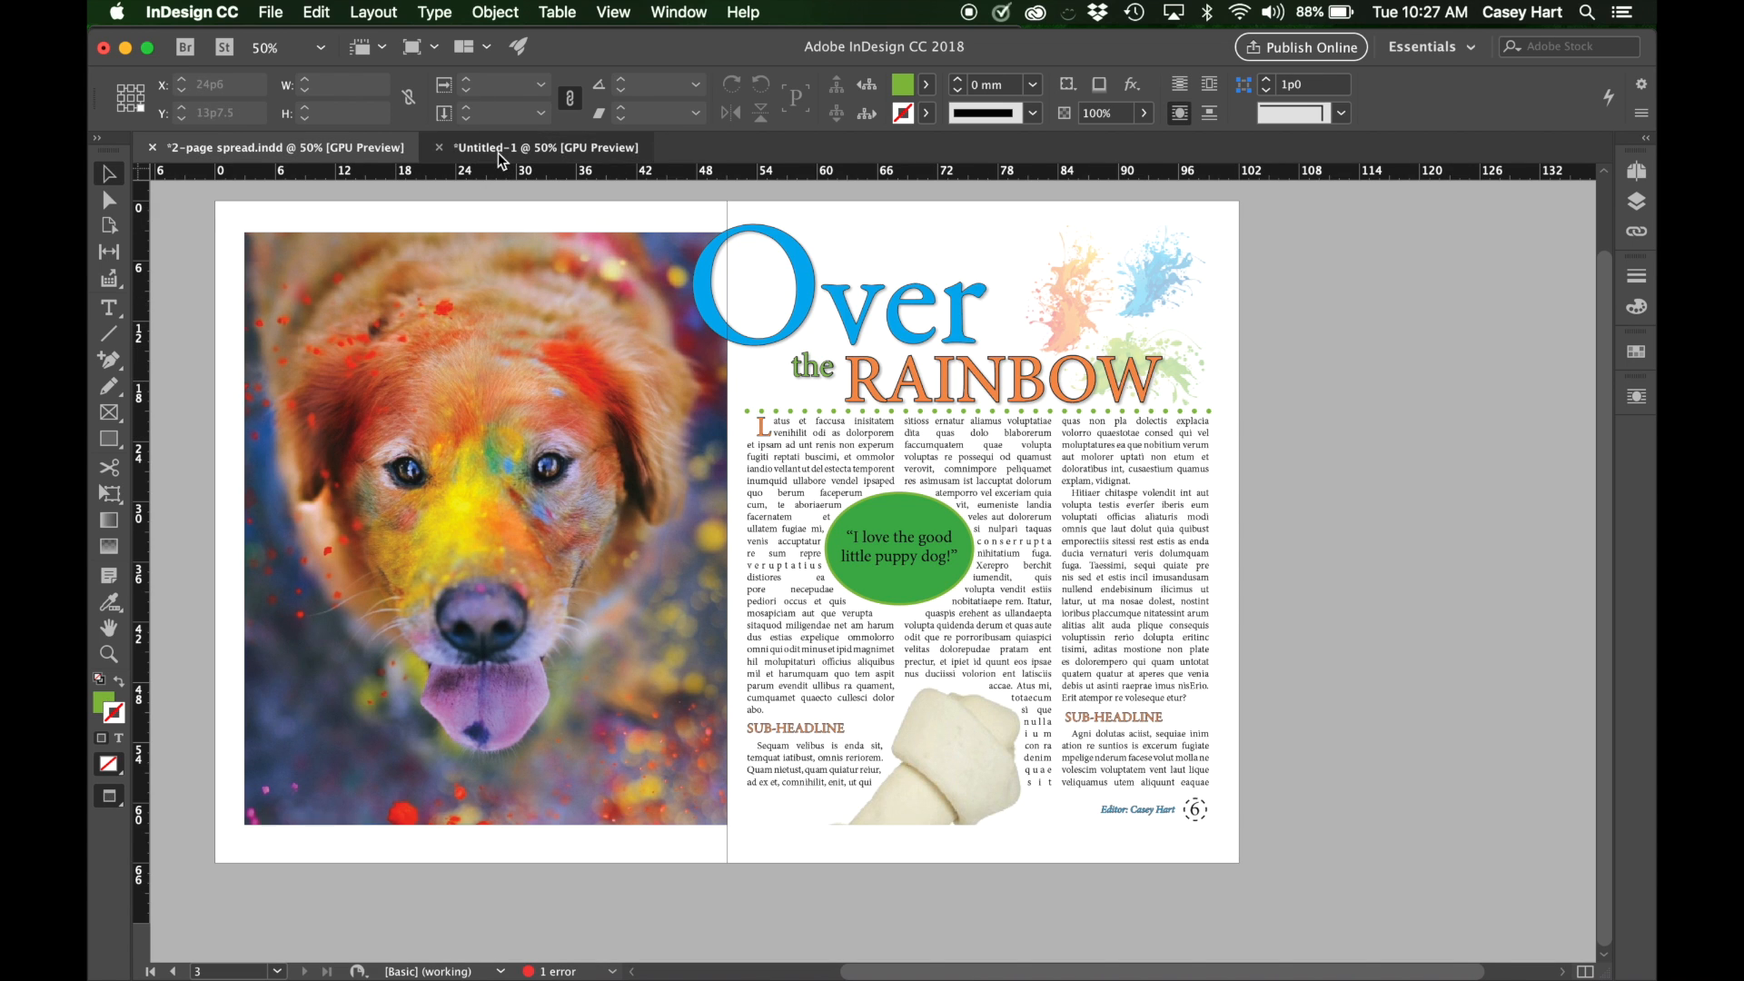
{"action": "left_click", "coordinate": [427, 149]}
{"action": "left_click", "coordinate": [276, 146]}
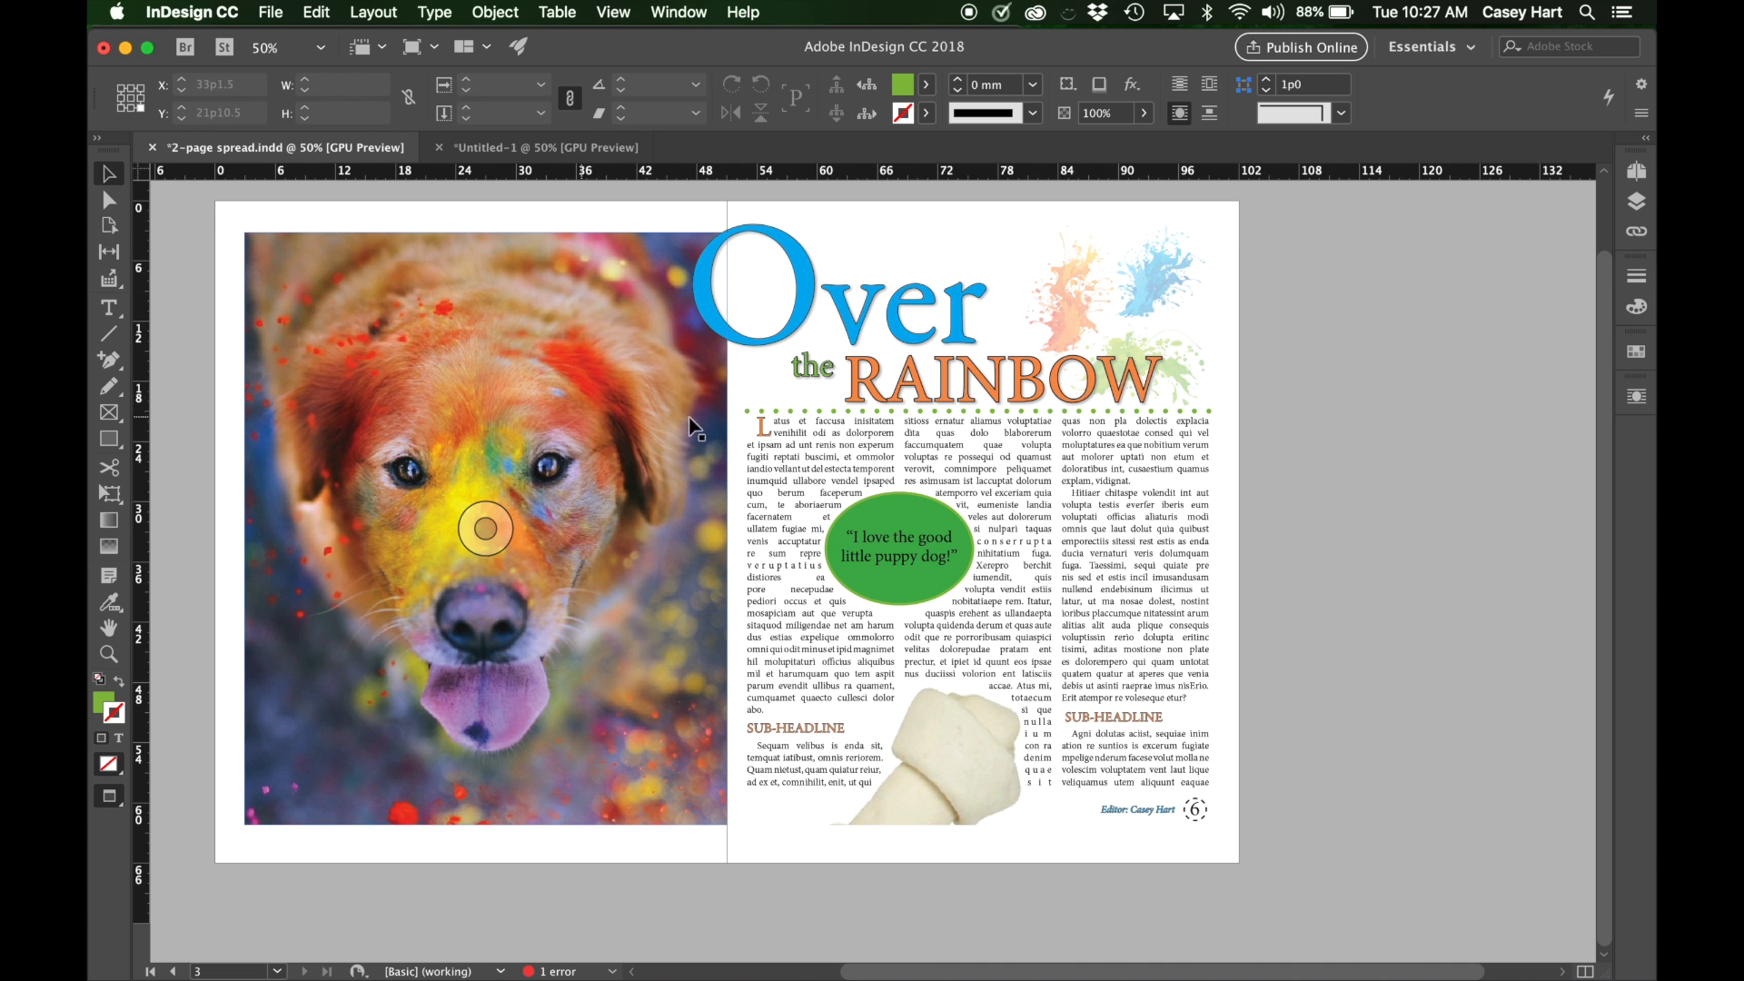
{"action": "left_click_drag", "start_coordinate": [486, 438], "coordinate": [360, 329]}
Place the loaded dog photo at about 13.33 by 10.67 in, starting about 1 in outside the left page's outer edge and extending onto the right page.
{"action": "scroll", "coordinate": [593, 429], "scroll_direction": "left", "scroll_amount": 4}
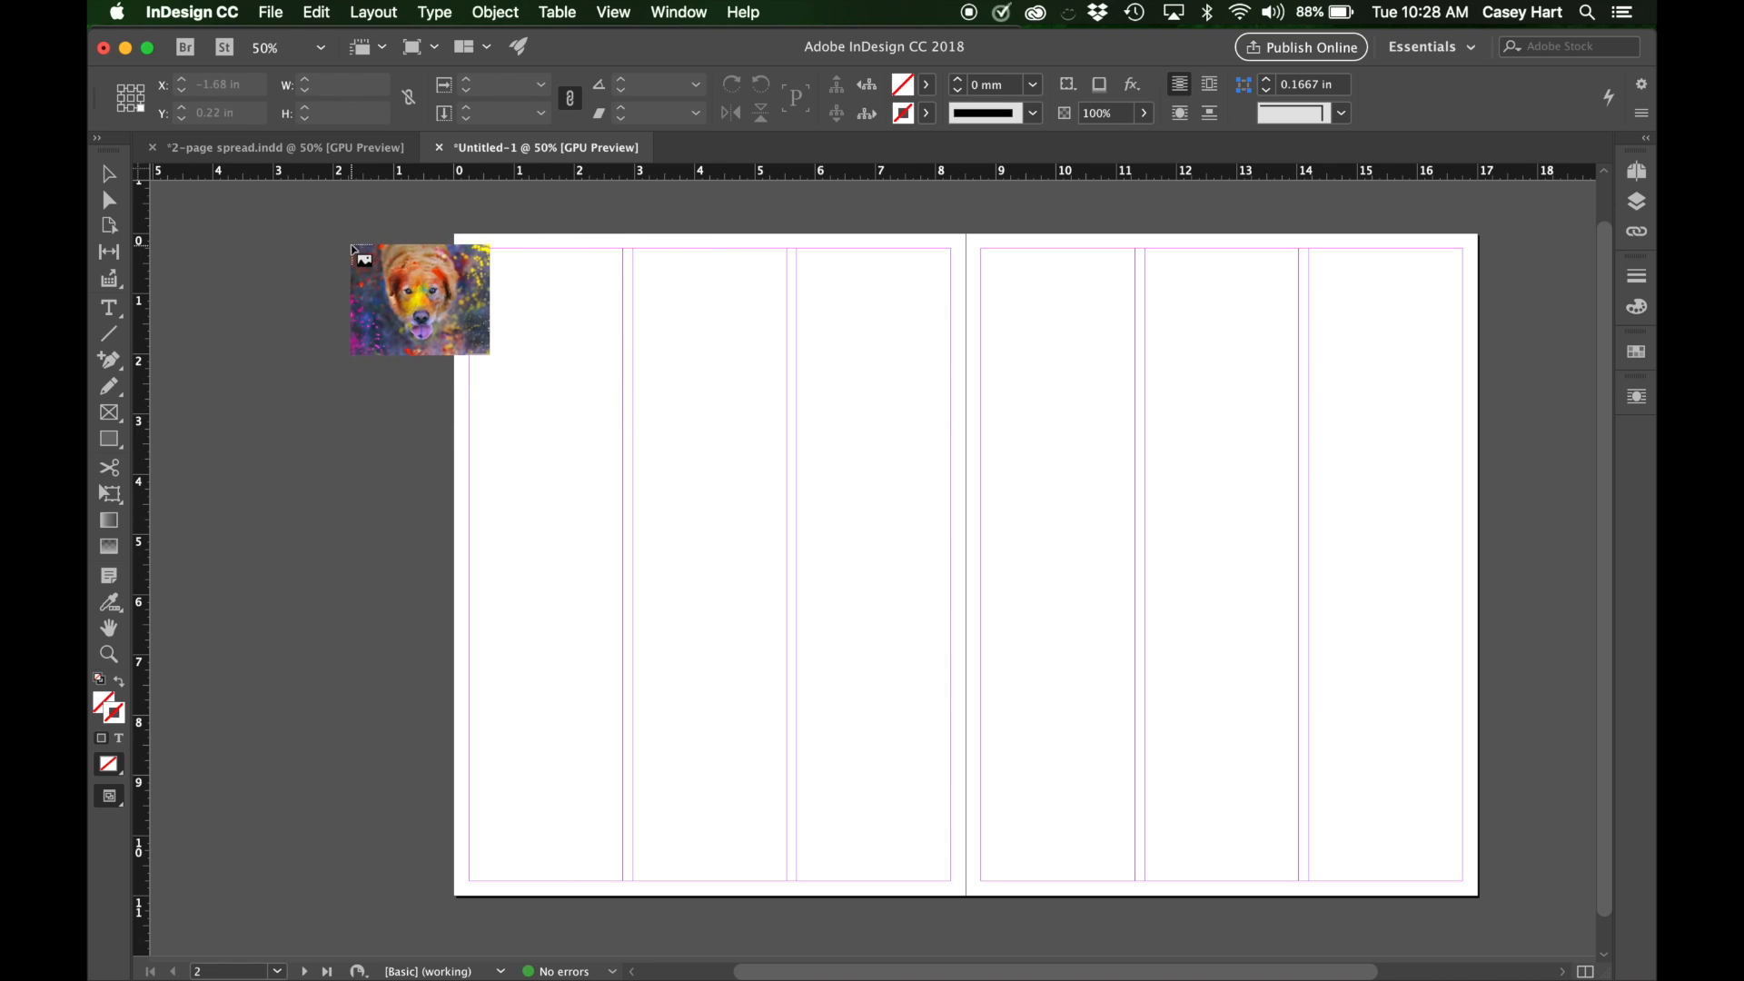
{"action": "scroll", "coordinate": [422, 325], "scroll_direction": "left", "scroll_amount": 5}
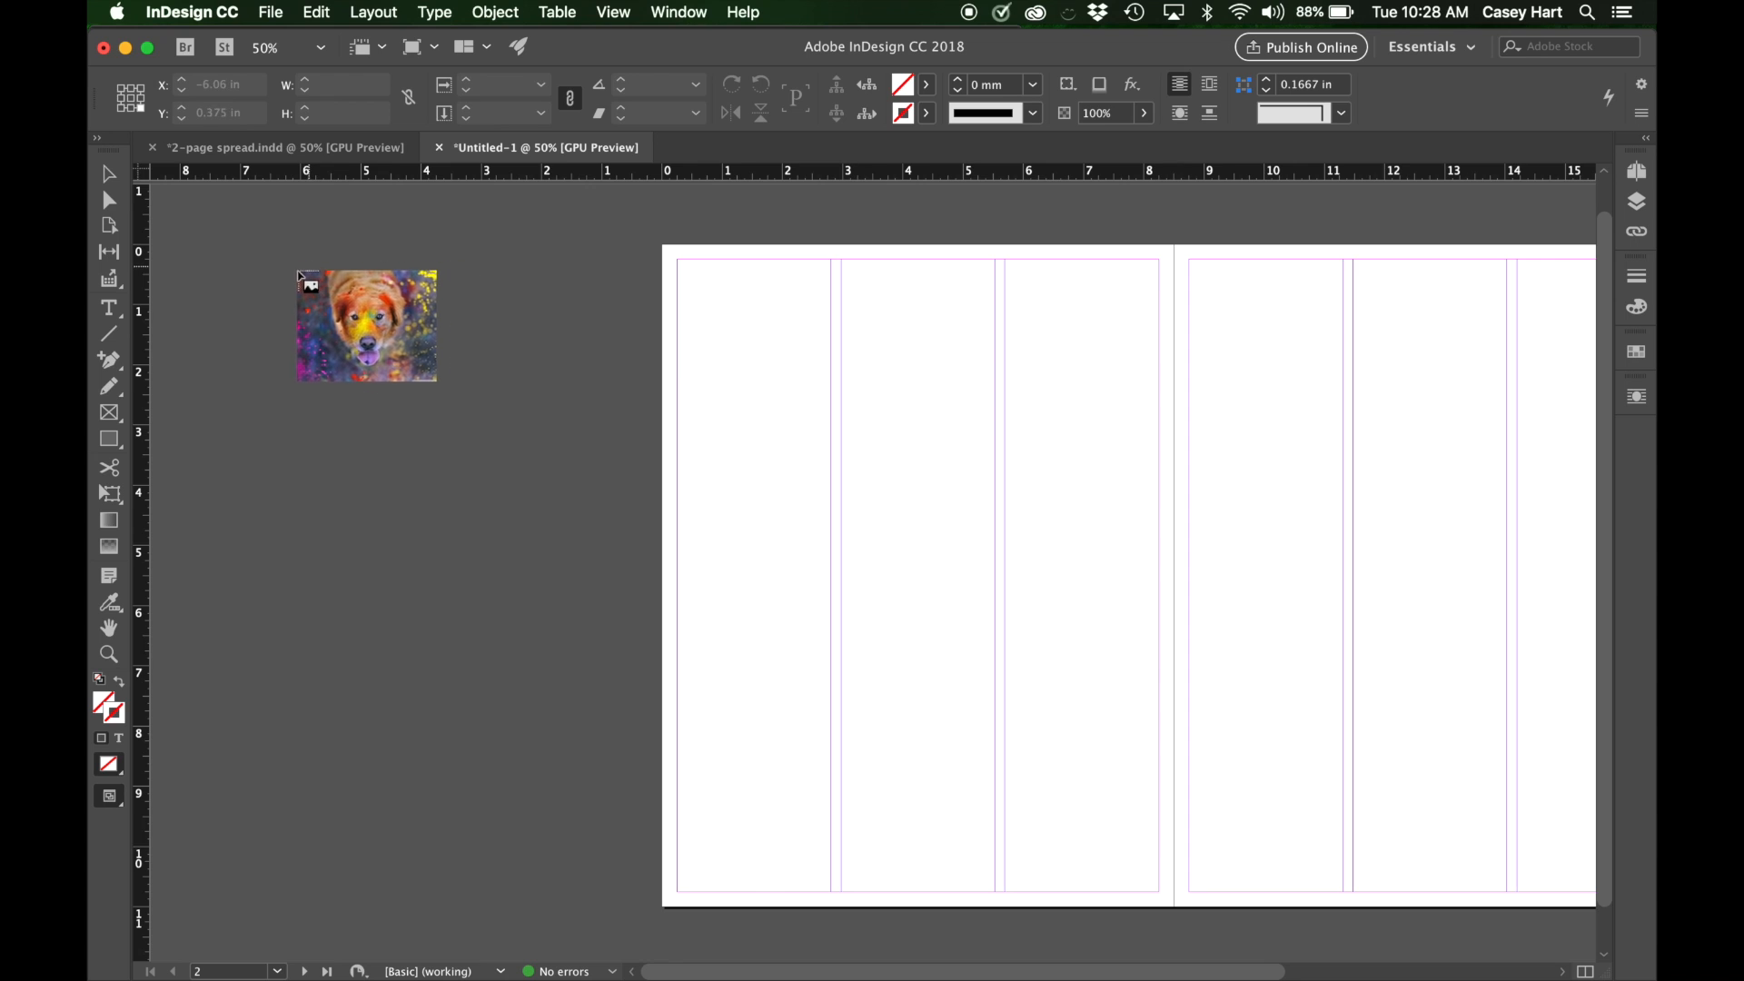
{"action": "scroll", "coordinate": [718, 366], "scroll_direction": "right", "scroll_amount": 5}
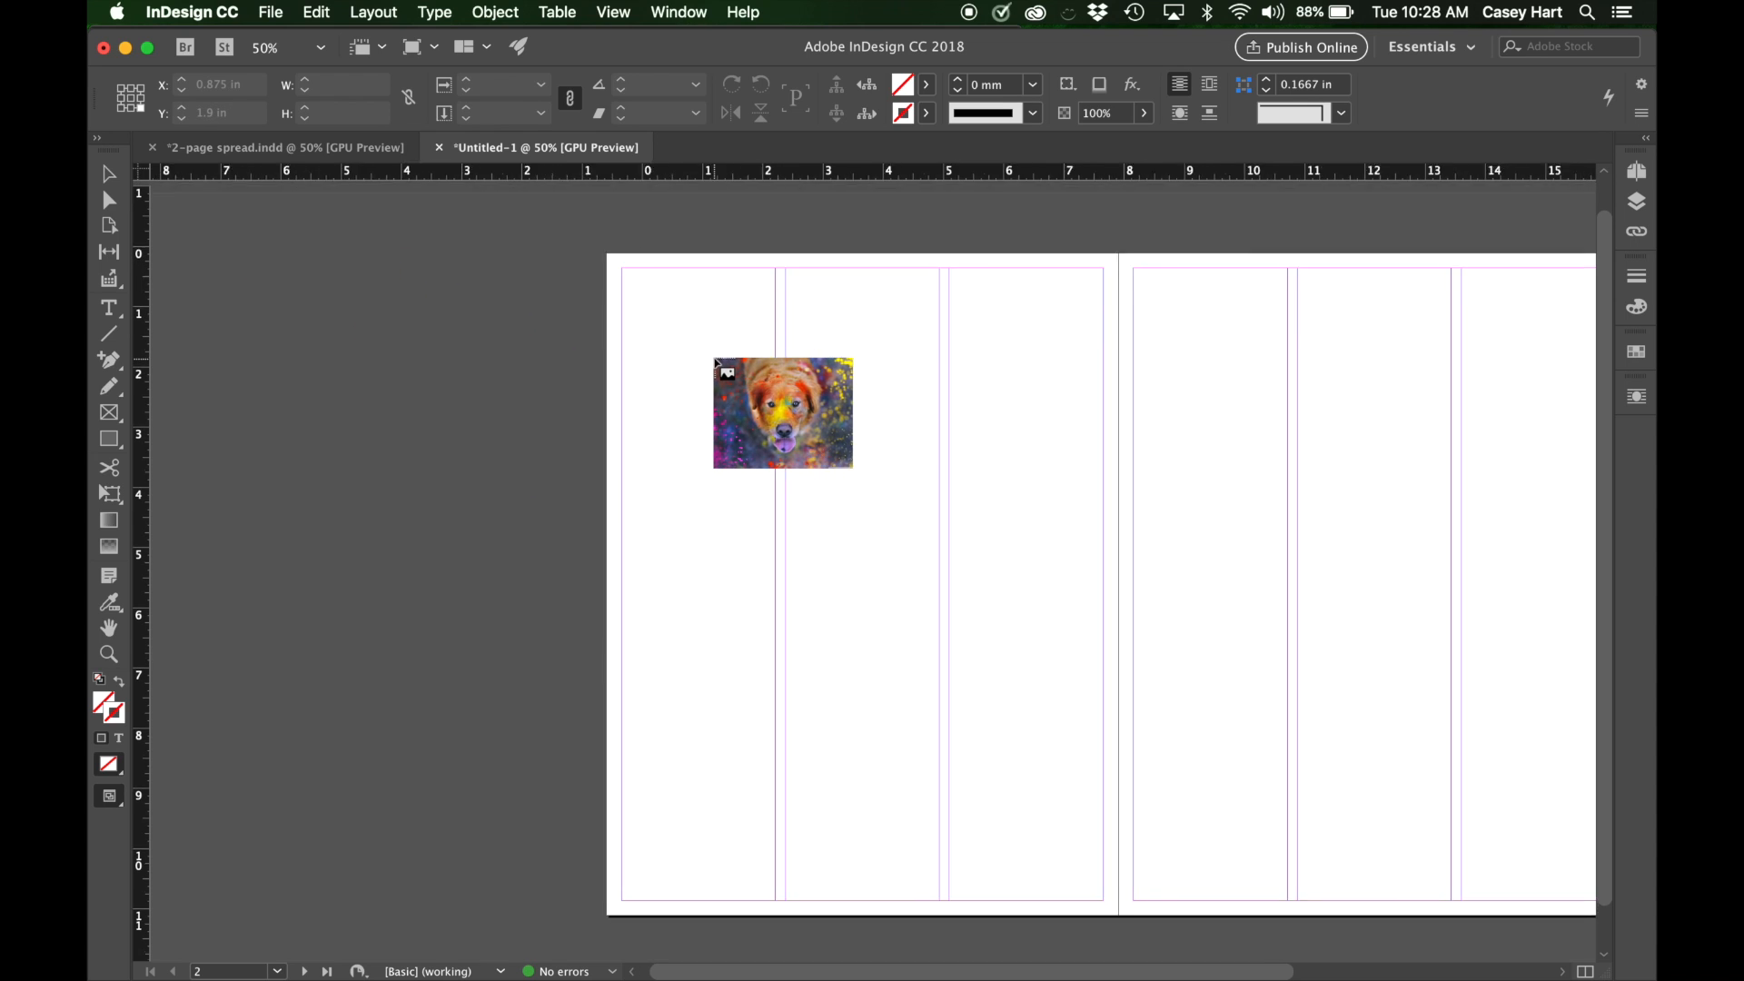
{"action": "left_click_drag", "start_coordinate": [375, 253], "coordinate": [1174, 943]}
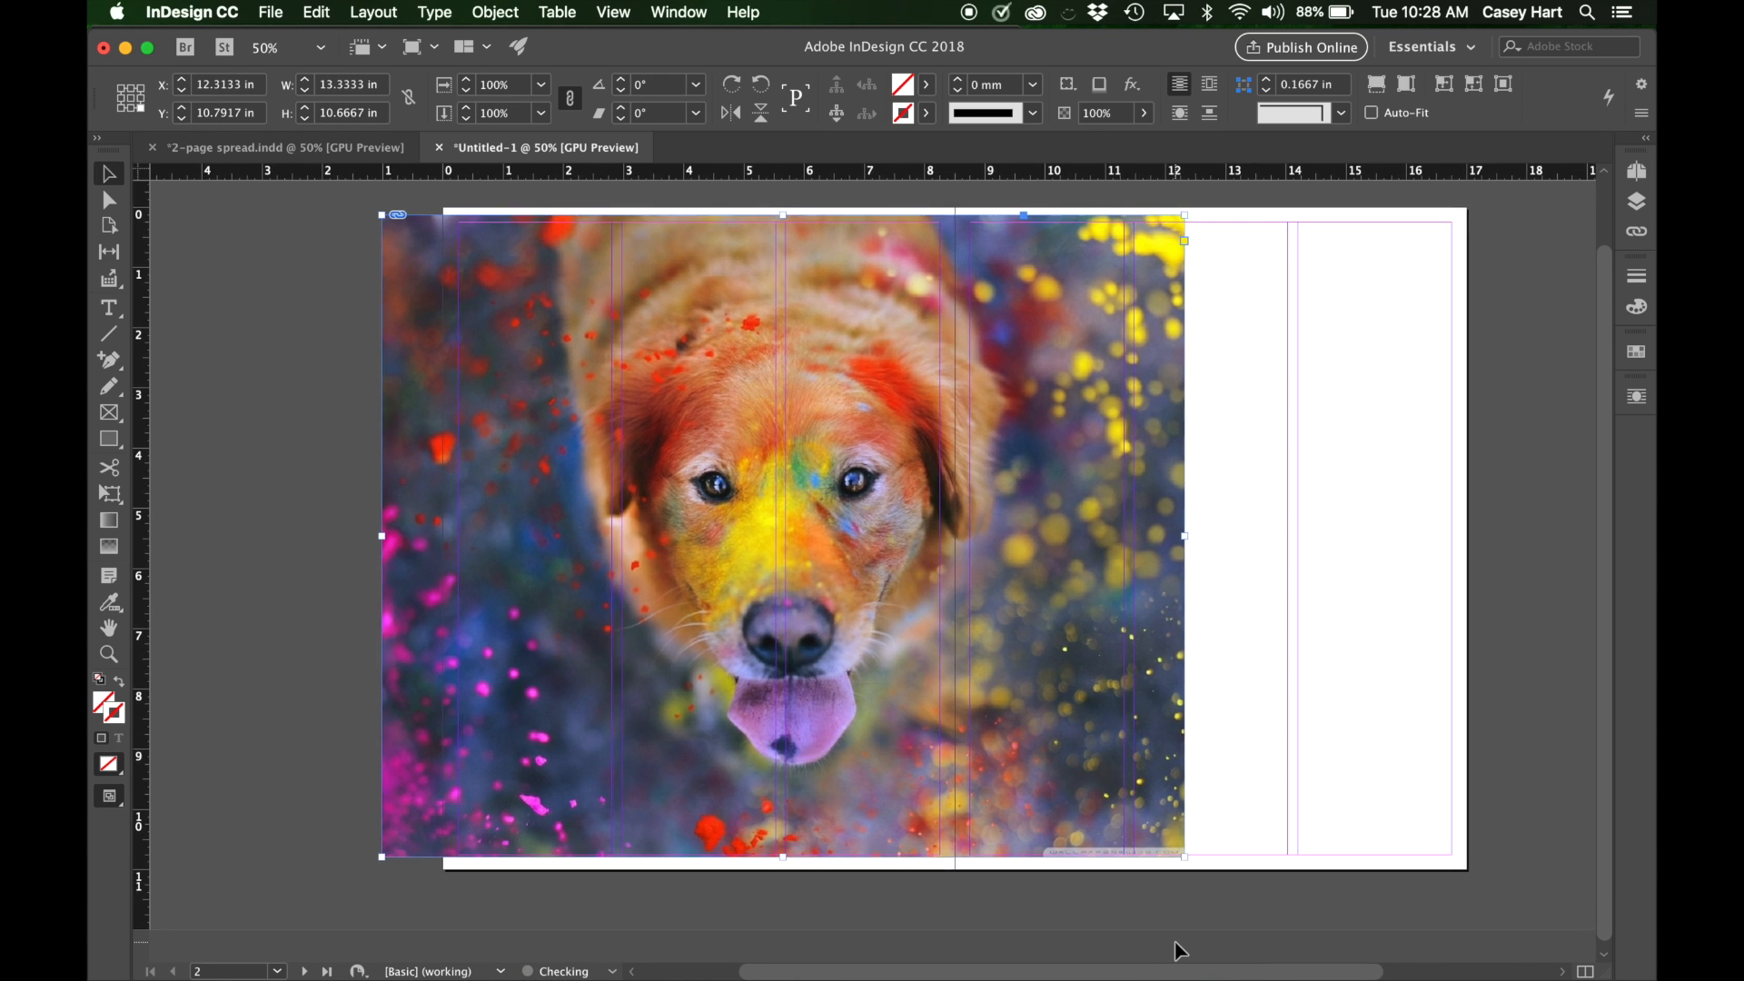
Move the placed dog photo about 1.3 in further beyond the left page's outer edge and slightly down the page.
{"action": "scroll", "coordinate": [1179, 950], "scroll_direction": "left", "scroll_amount": 3}
{"action": "scroll", "coordinate": [1179, 949], "scroll_direction": "up", "scroll_amount": 1}
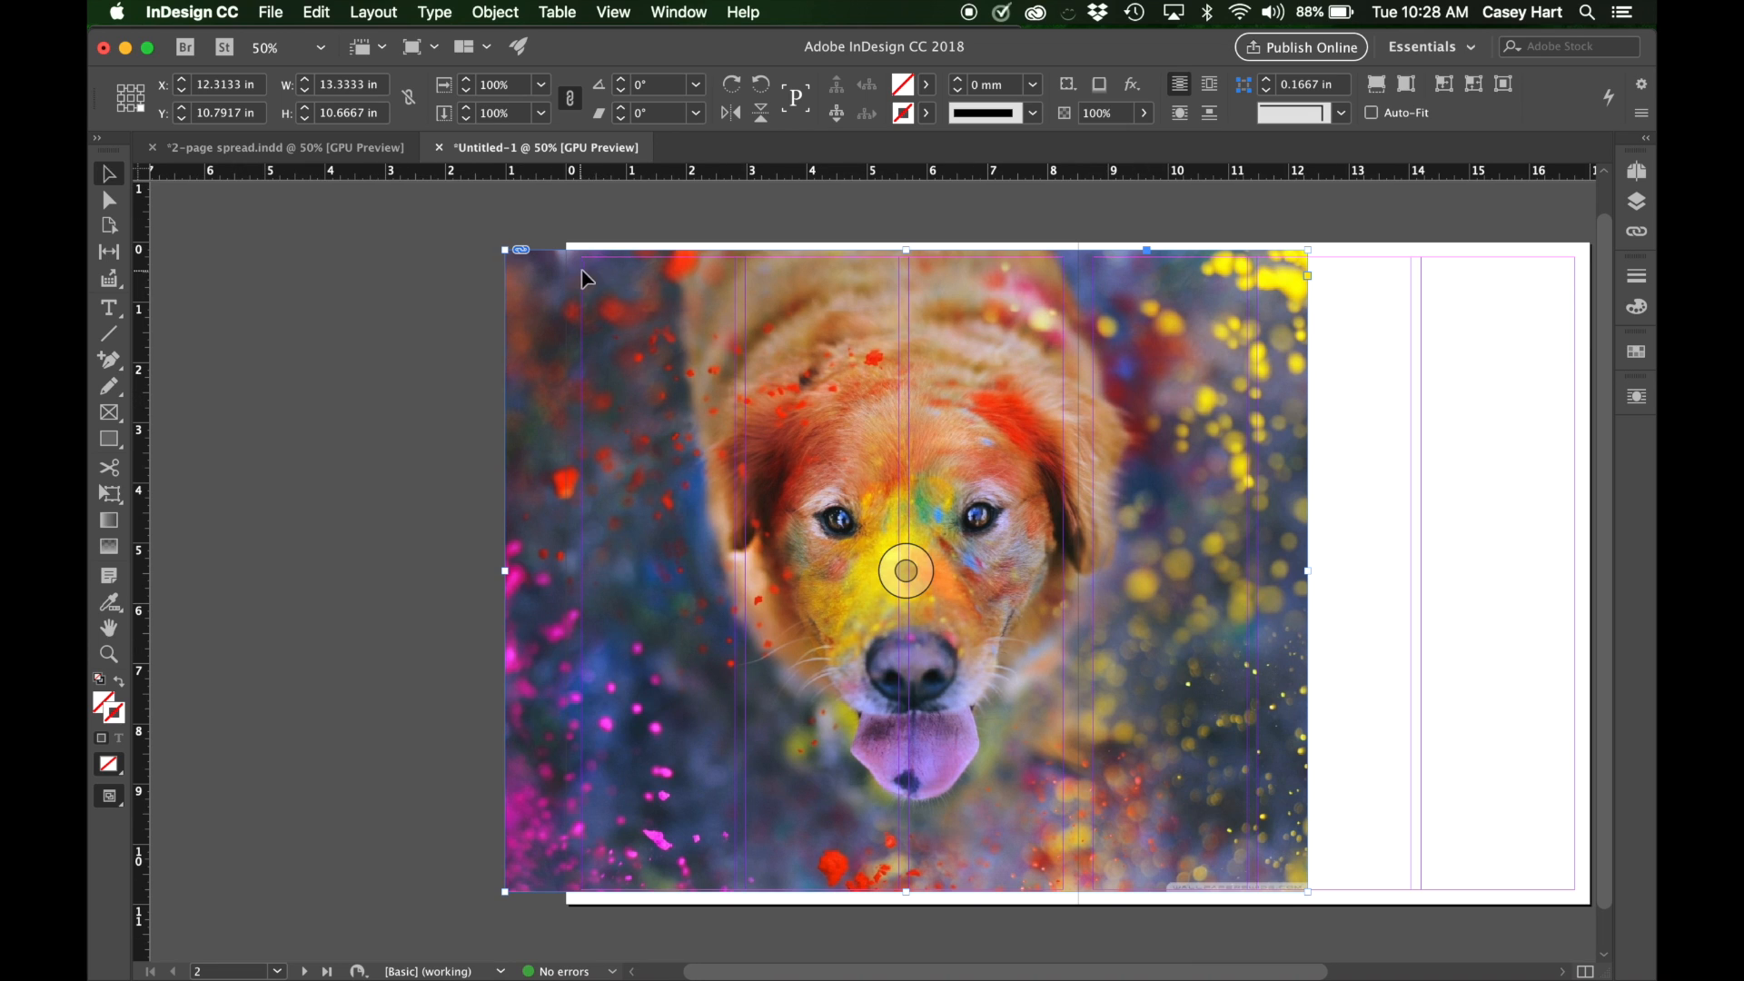
{"action": "left_click_drag", "start_coordinate": [906, 289], "coordinate": [878, 302]}
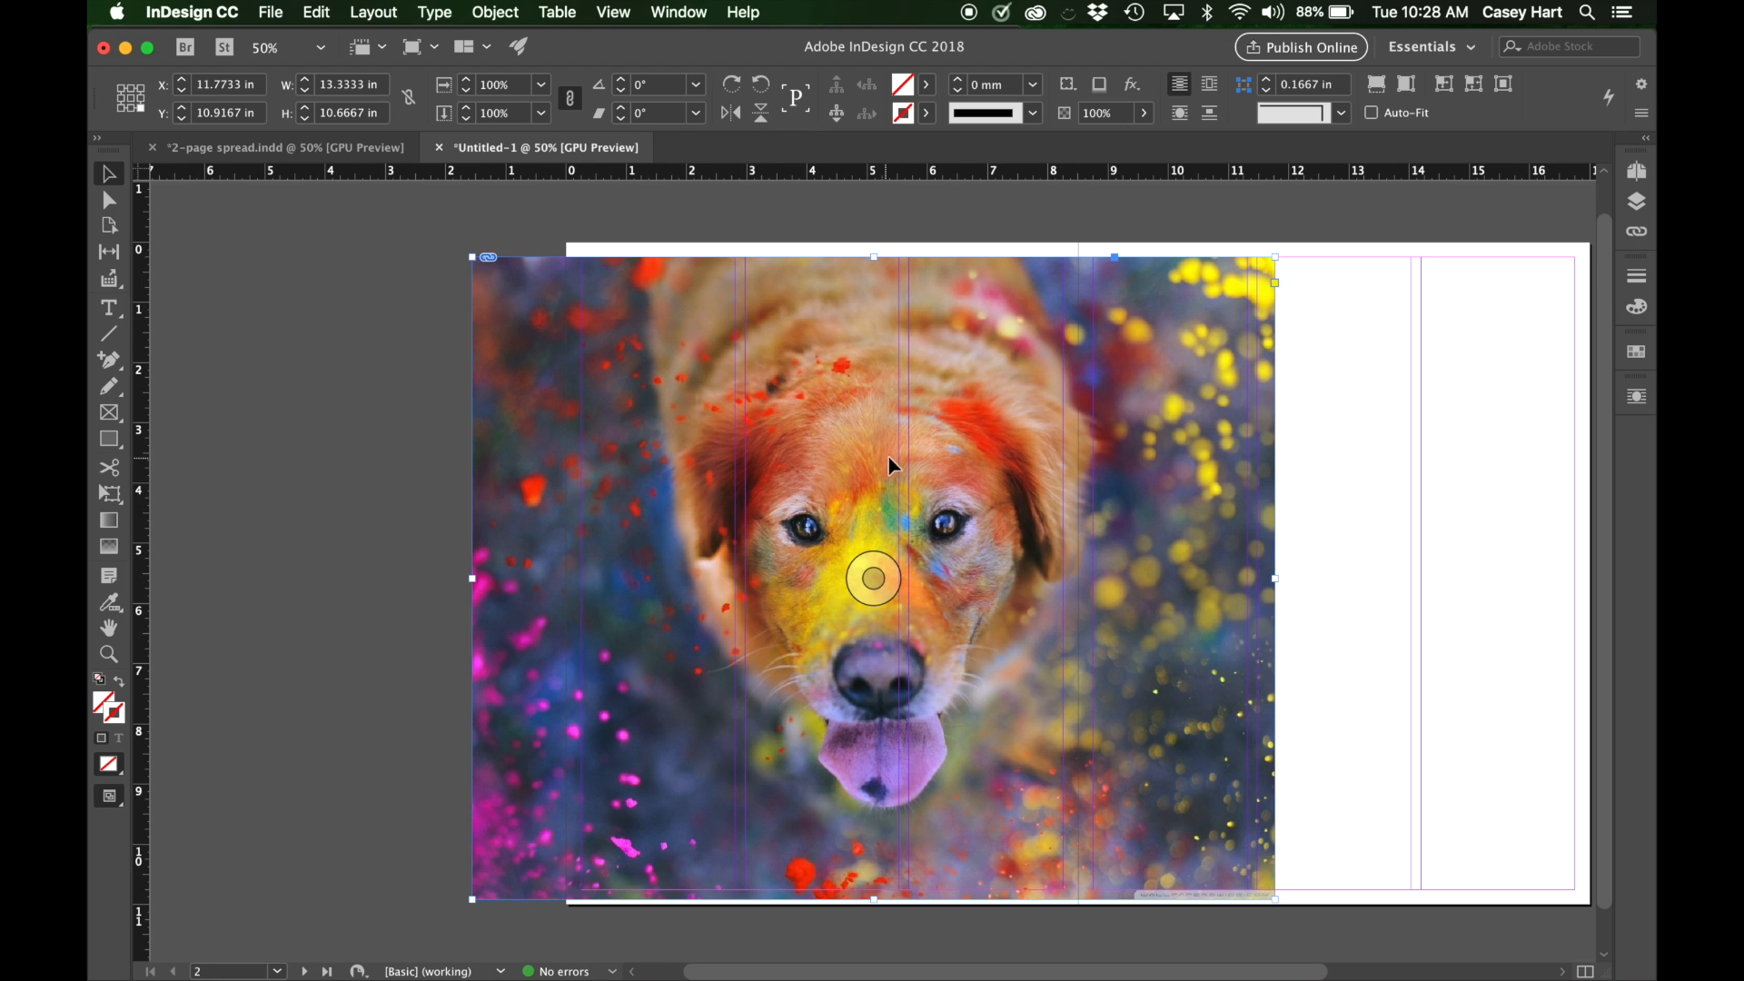
{"action": "left_click_drag", "start_coordinate": [887, 456], "coordinate": [856, 455]}
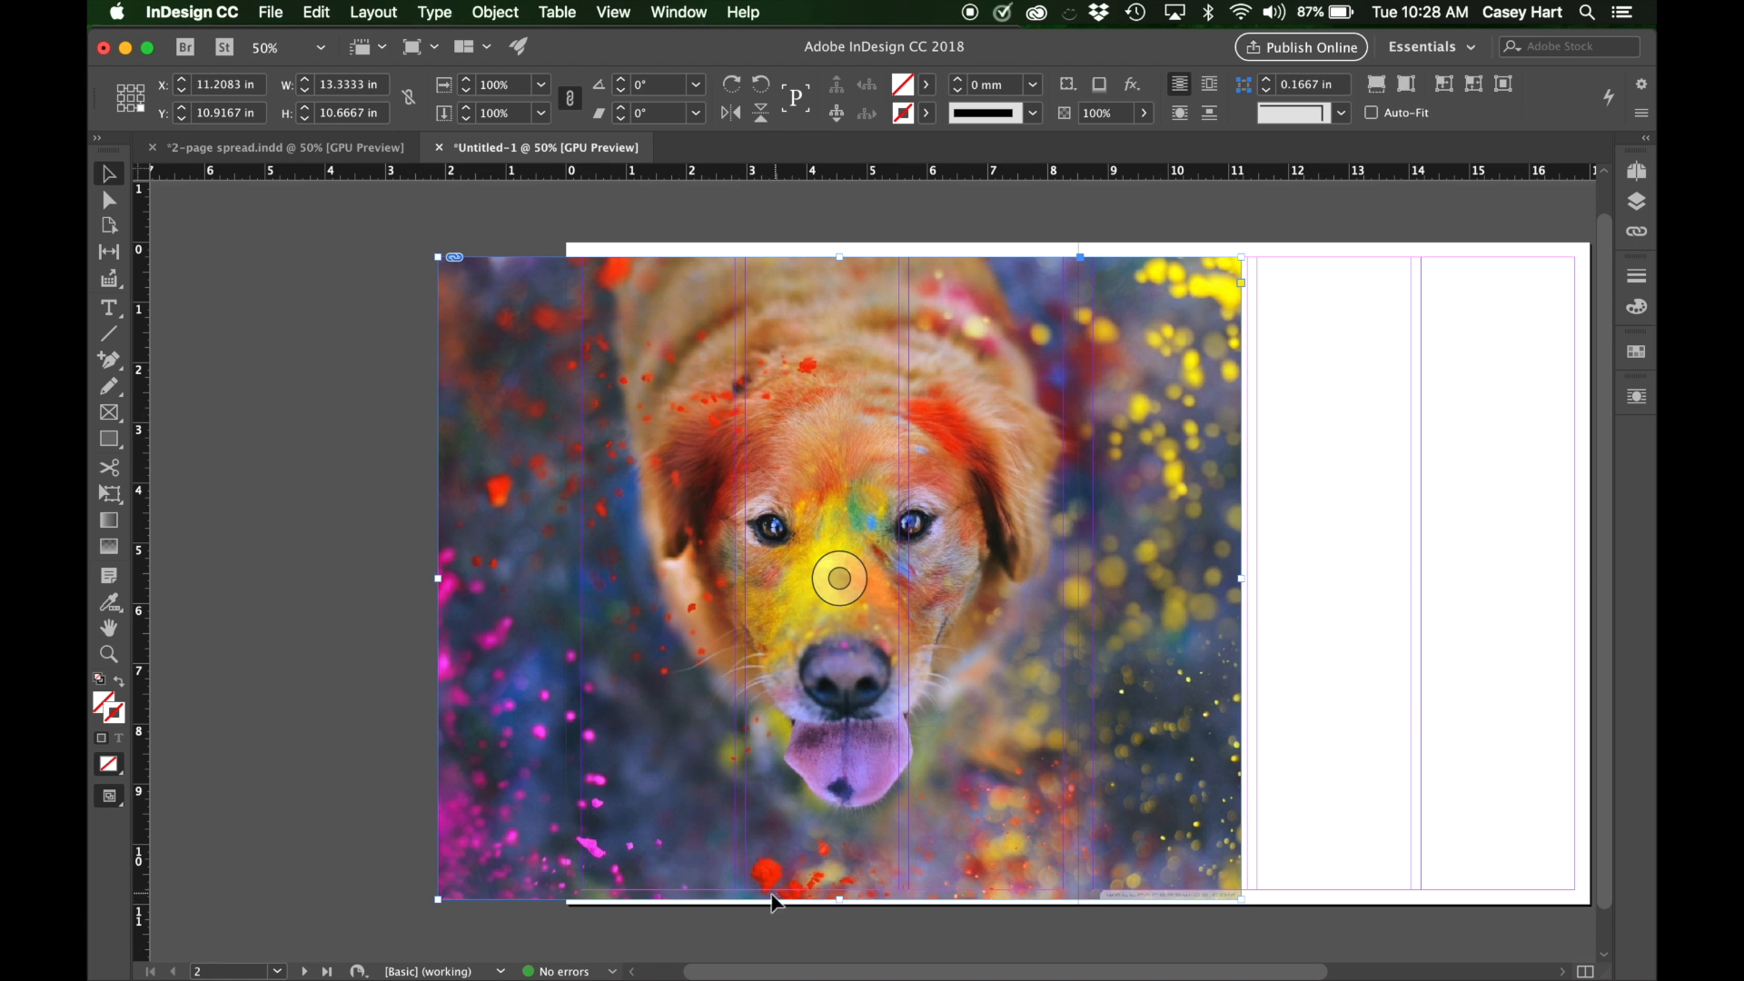
{"action": "mouse_move", "coordinate": [1022, 797]}
{"action": "left_mouse_down"}
{"action": "mouse_move", "coordinate": [1006, 794]}
{"action": "mouse_move", "coordinate": [1017, 802]}
{"action": "left_mouse_up"}
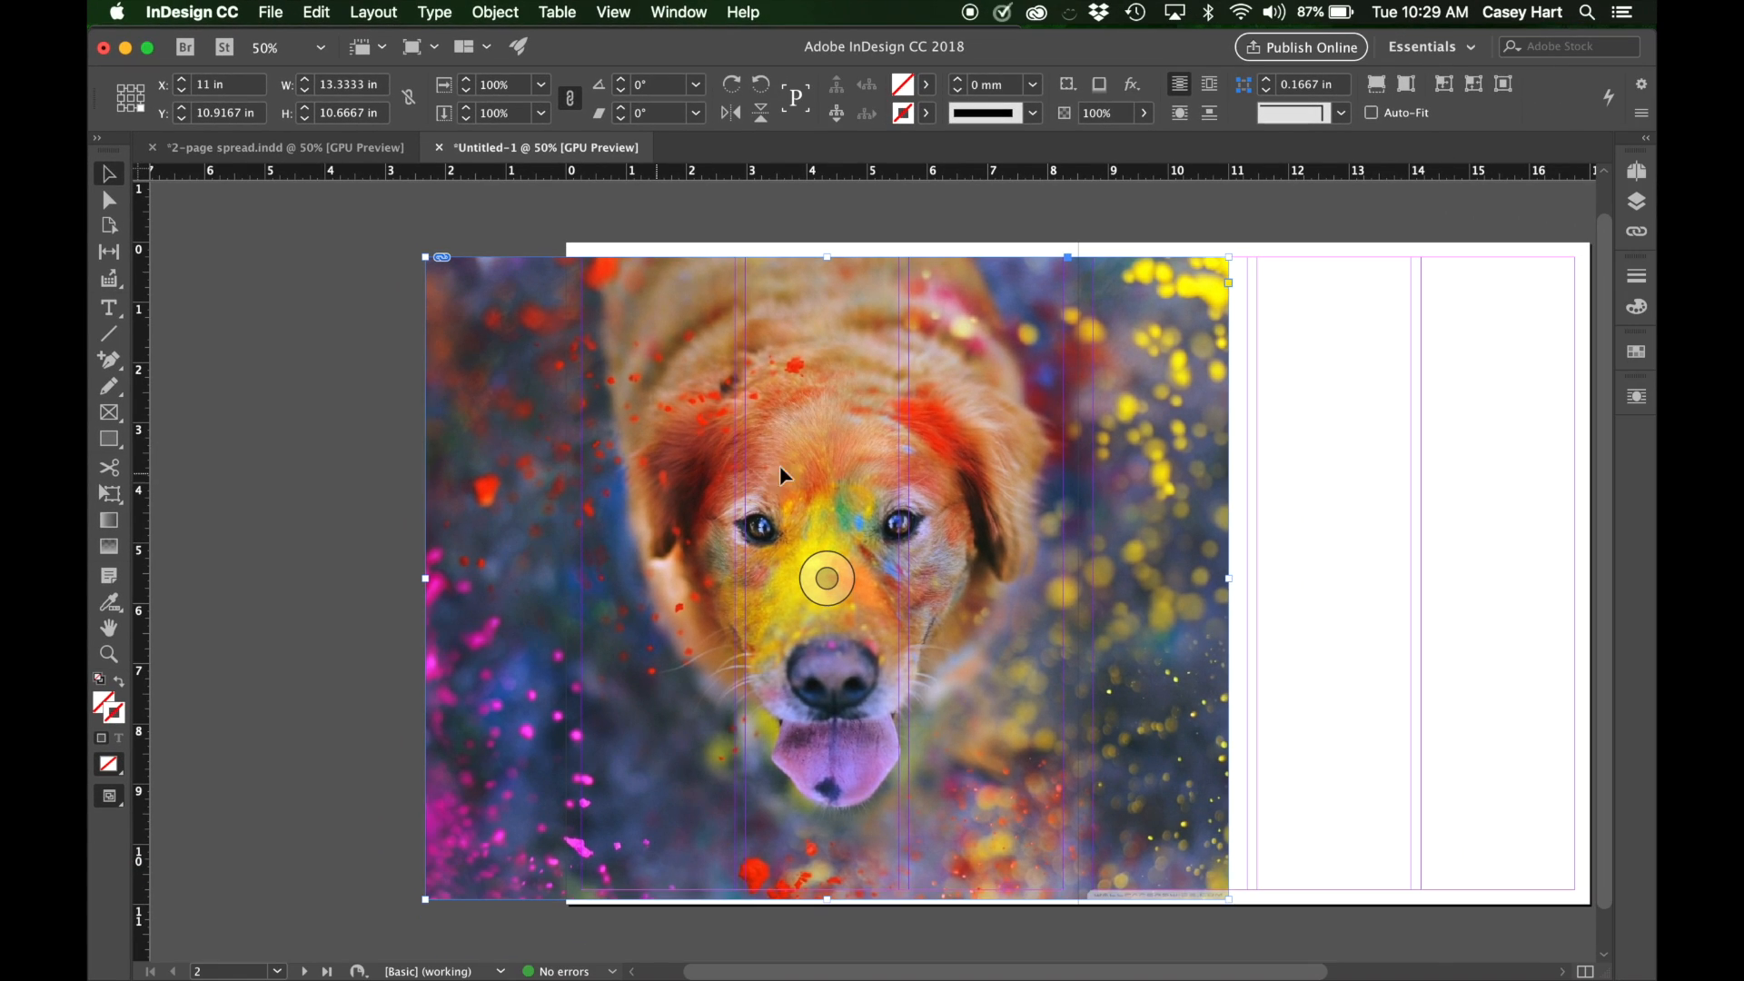
Try shifting the dog image inside its frame toward the left page's outer edge, and undo the shift.
{"action": "left_click", "coordinate": [827, 579]}
{"action": "left_click_drag", "start_coordinate": [834, 579], "coordinate": [775, 572]}
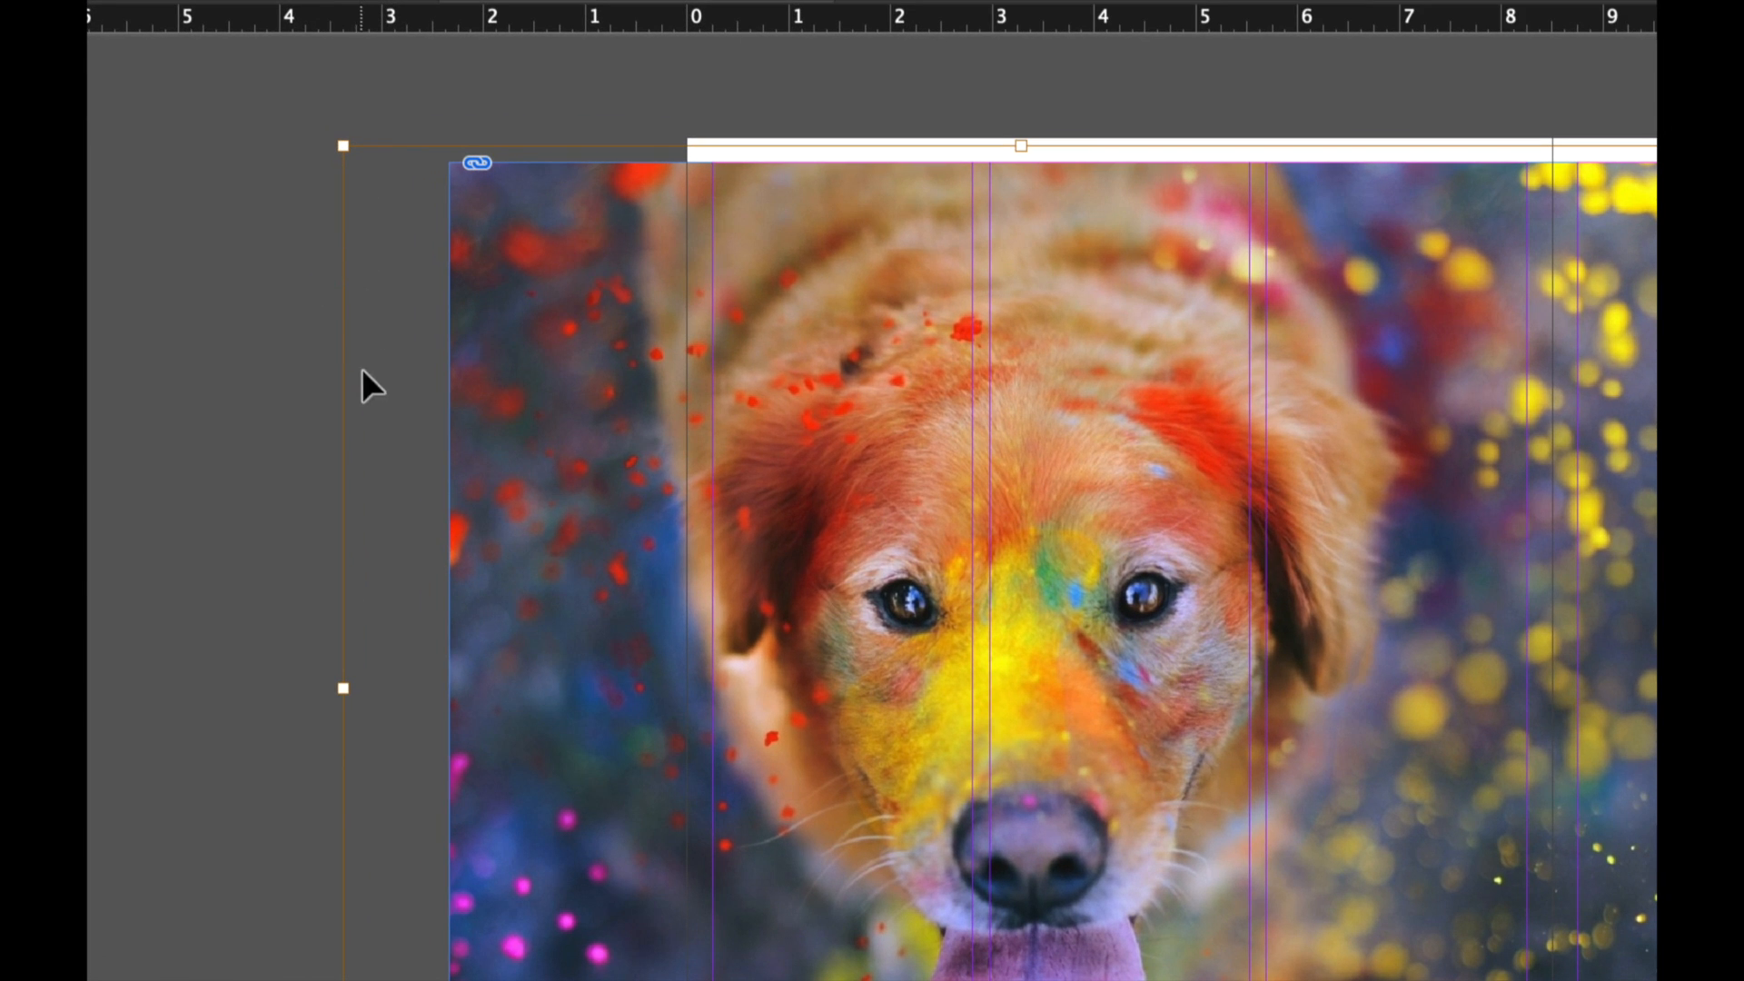
{"action": "key", "text": "ctrl+z"}
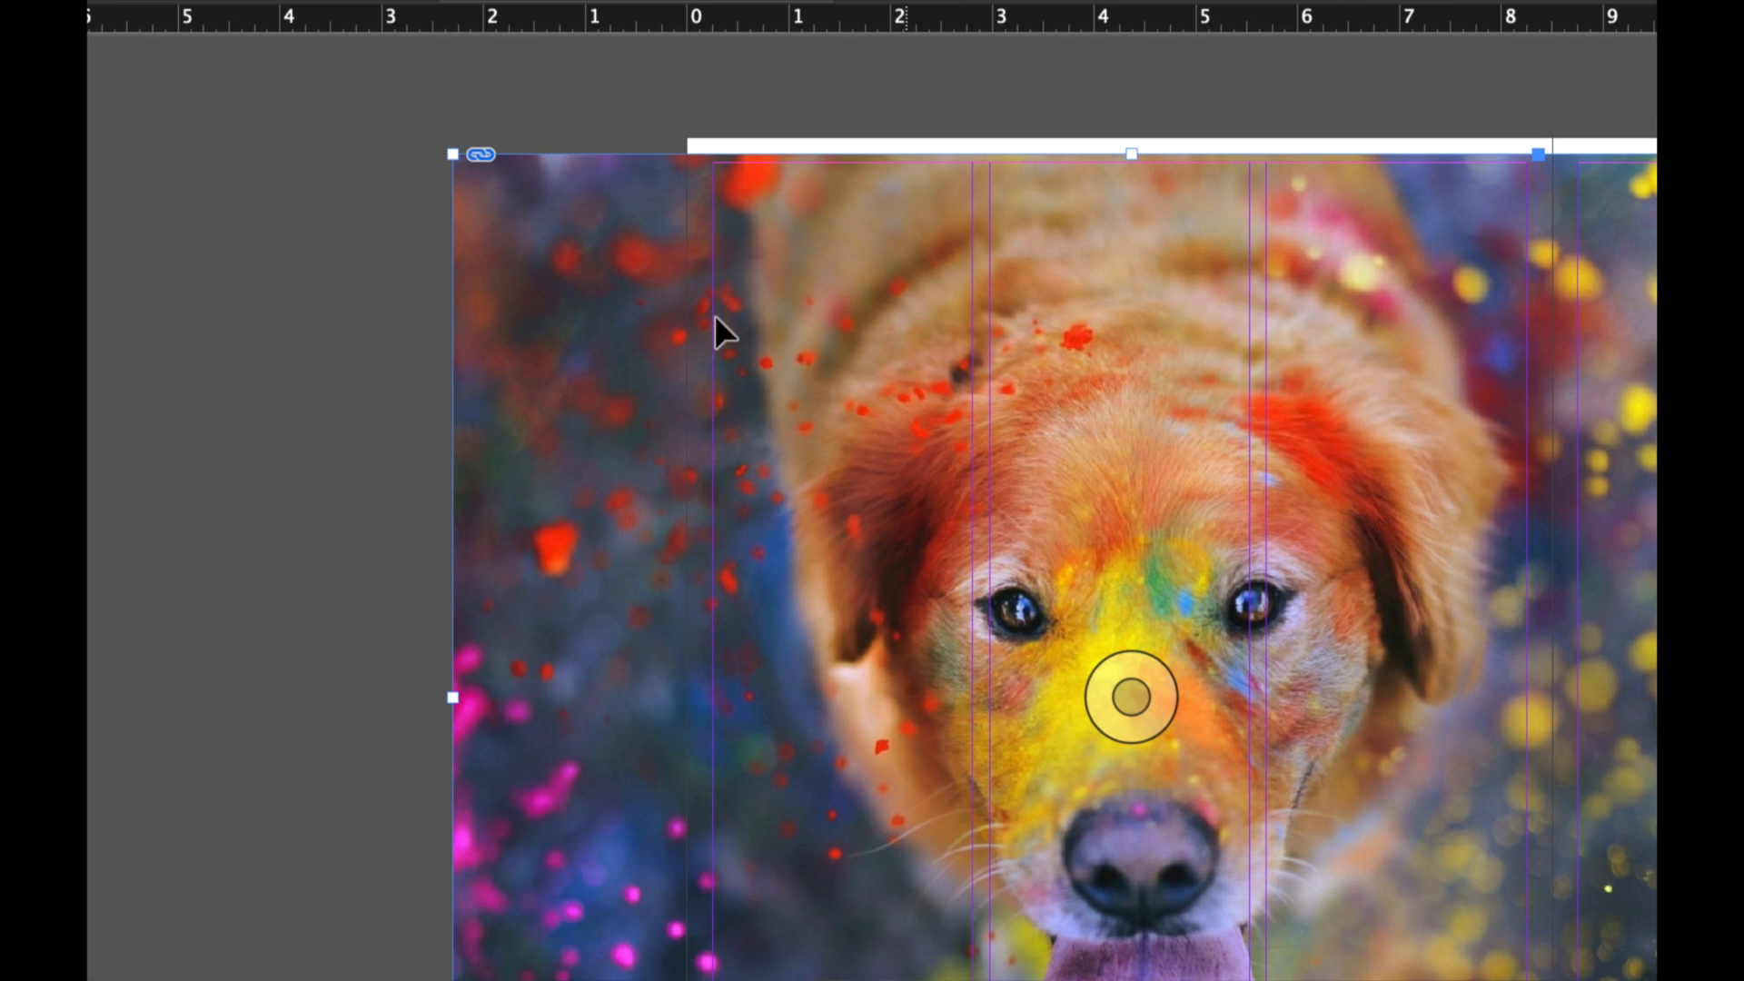
Examine how the dog photo extends past the left page's outer edge and onto the right page.
{"action": "left_click", "coordinate": [378, 315]}
{"action": "scroll", "coordinate": [363, 311], "scroll_direction": "down", "scroll_amount": 1}
{"action": "scroll", "coordinate": [363, 311], "scroll_direction": "down", "scroll_amount": 2}
{"action": "scroll", "coordinate": [363, 311], "scroll_direction": "right", "scroll_amount": 2}
{"action": "scroll", "coordinate": [503, 265], "scroll_direction": "right", "scroll_amount": 5}
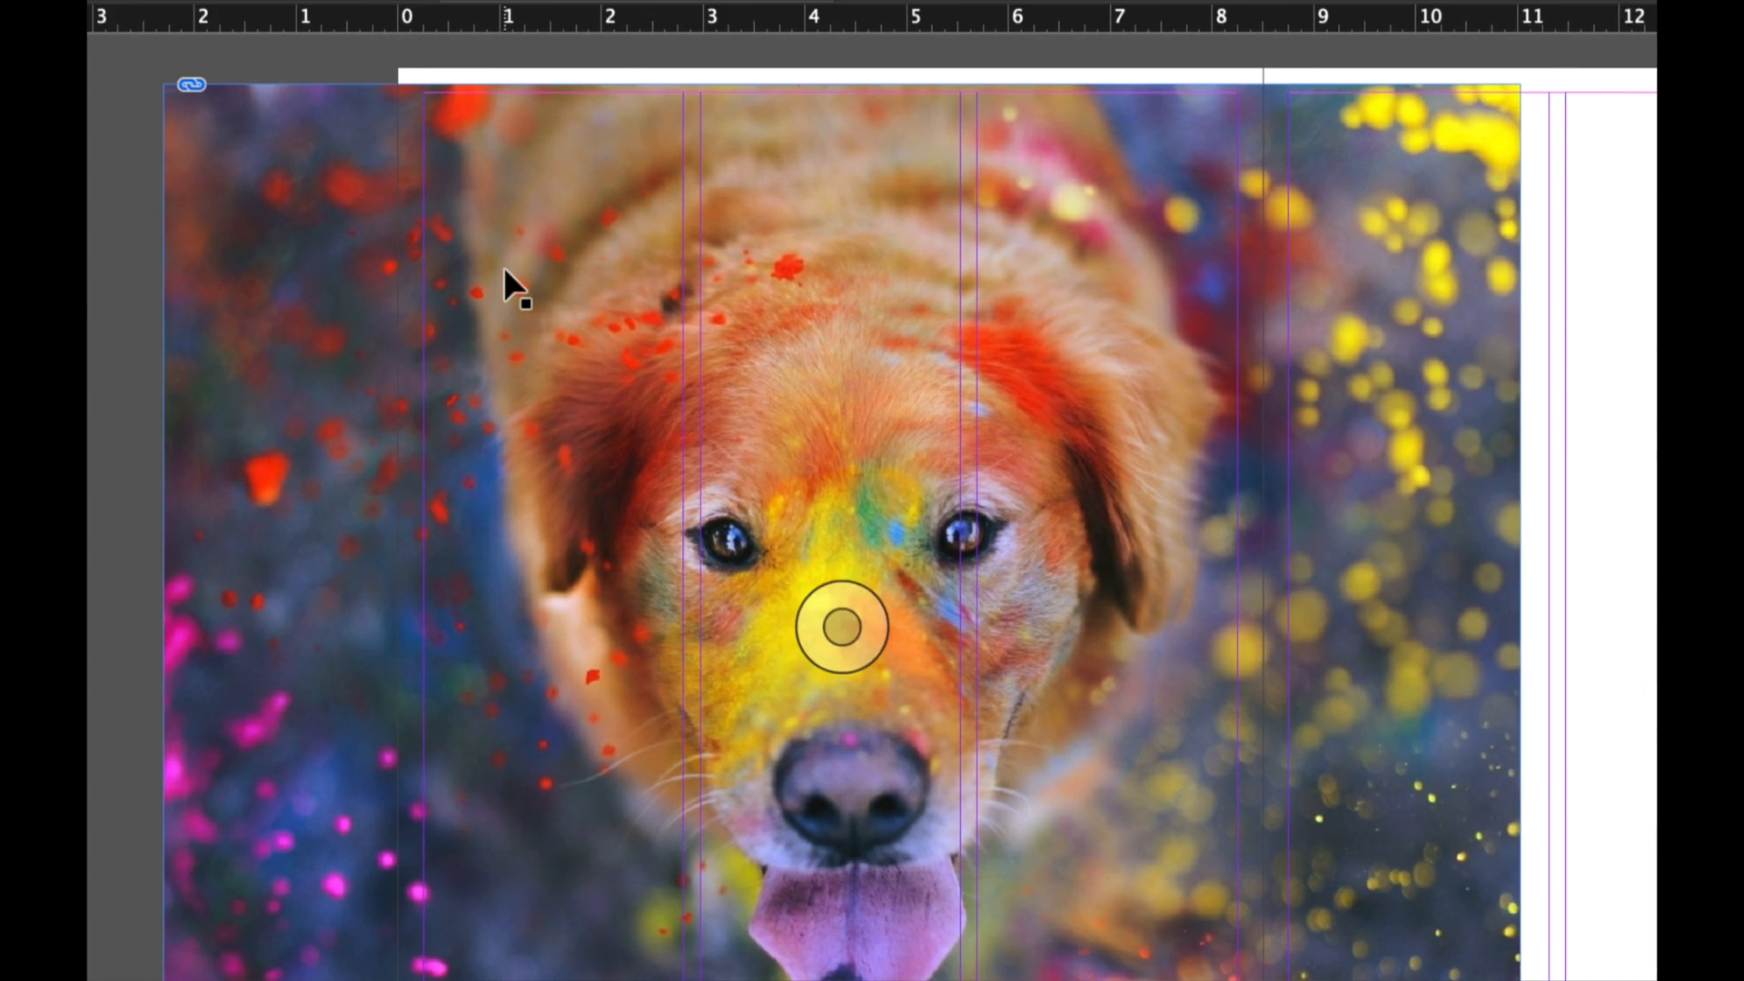
{"action": "scroll", "coordinate": [503, 265], "scroll_direction": "left", "scroll_amount": 1}
{"action": "key", "text": "ctrl+minus"}
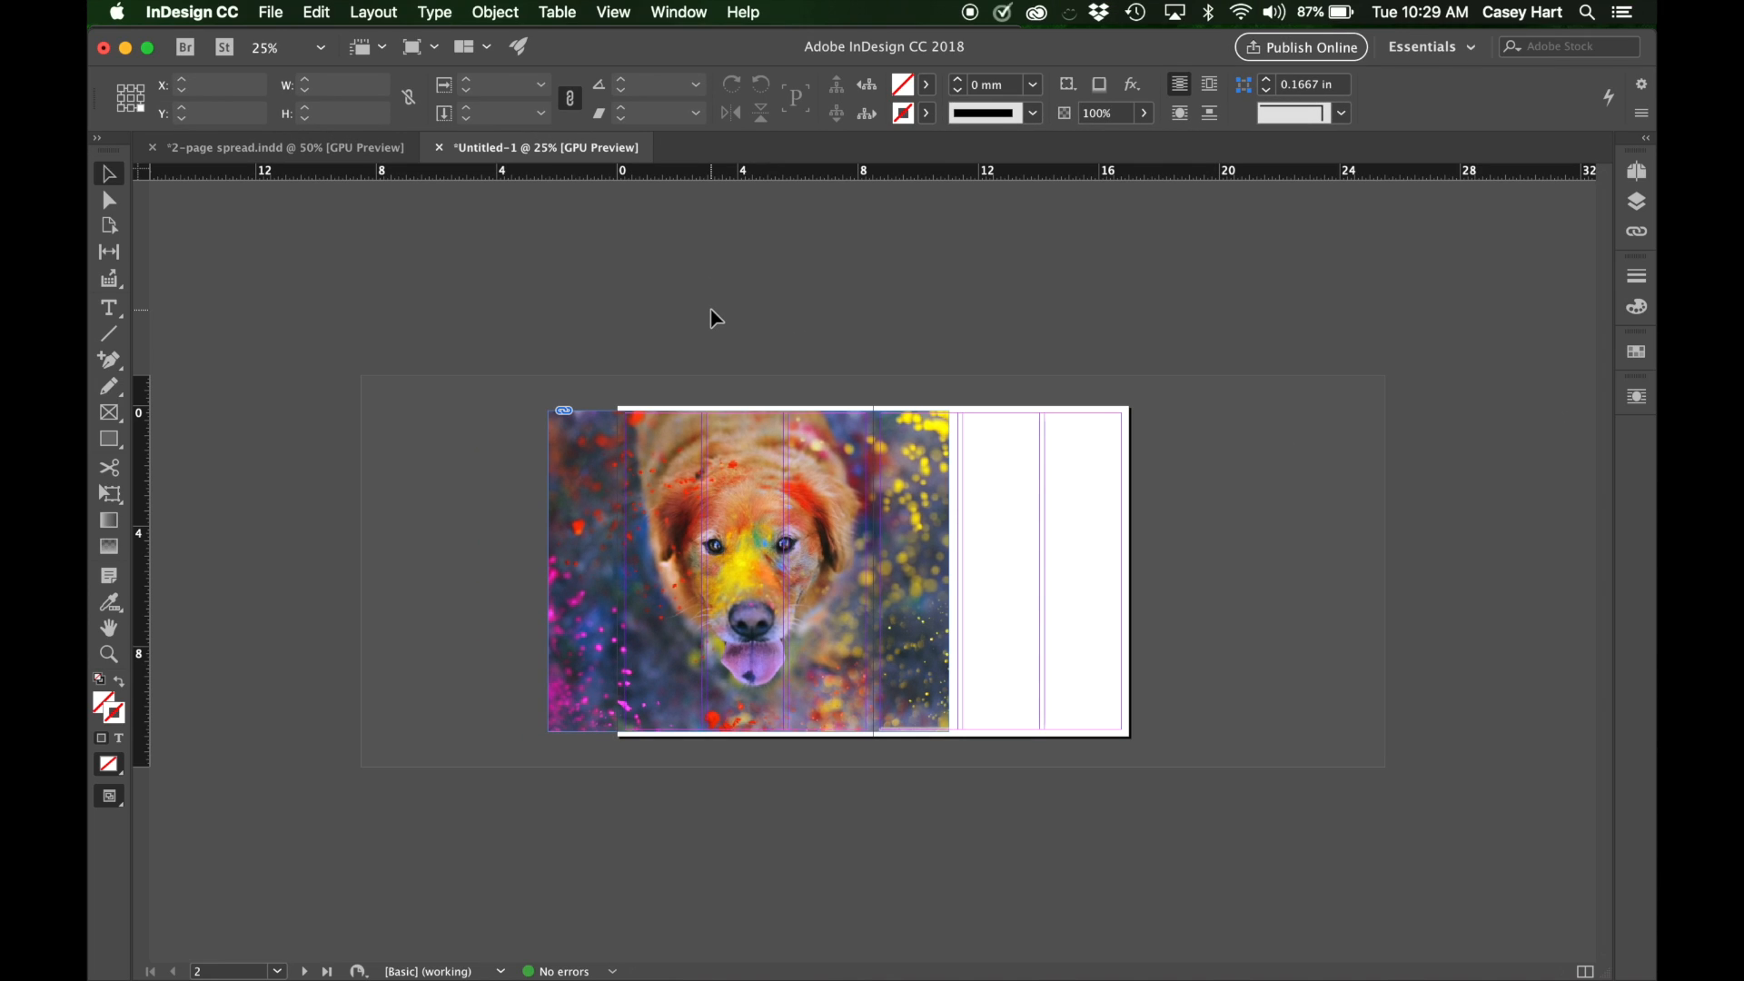
{"action": "left_click", "coordinate": [759, 664]}
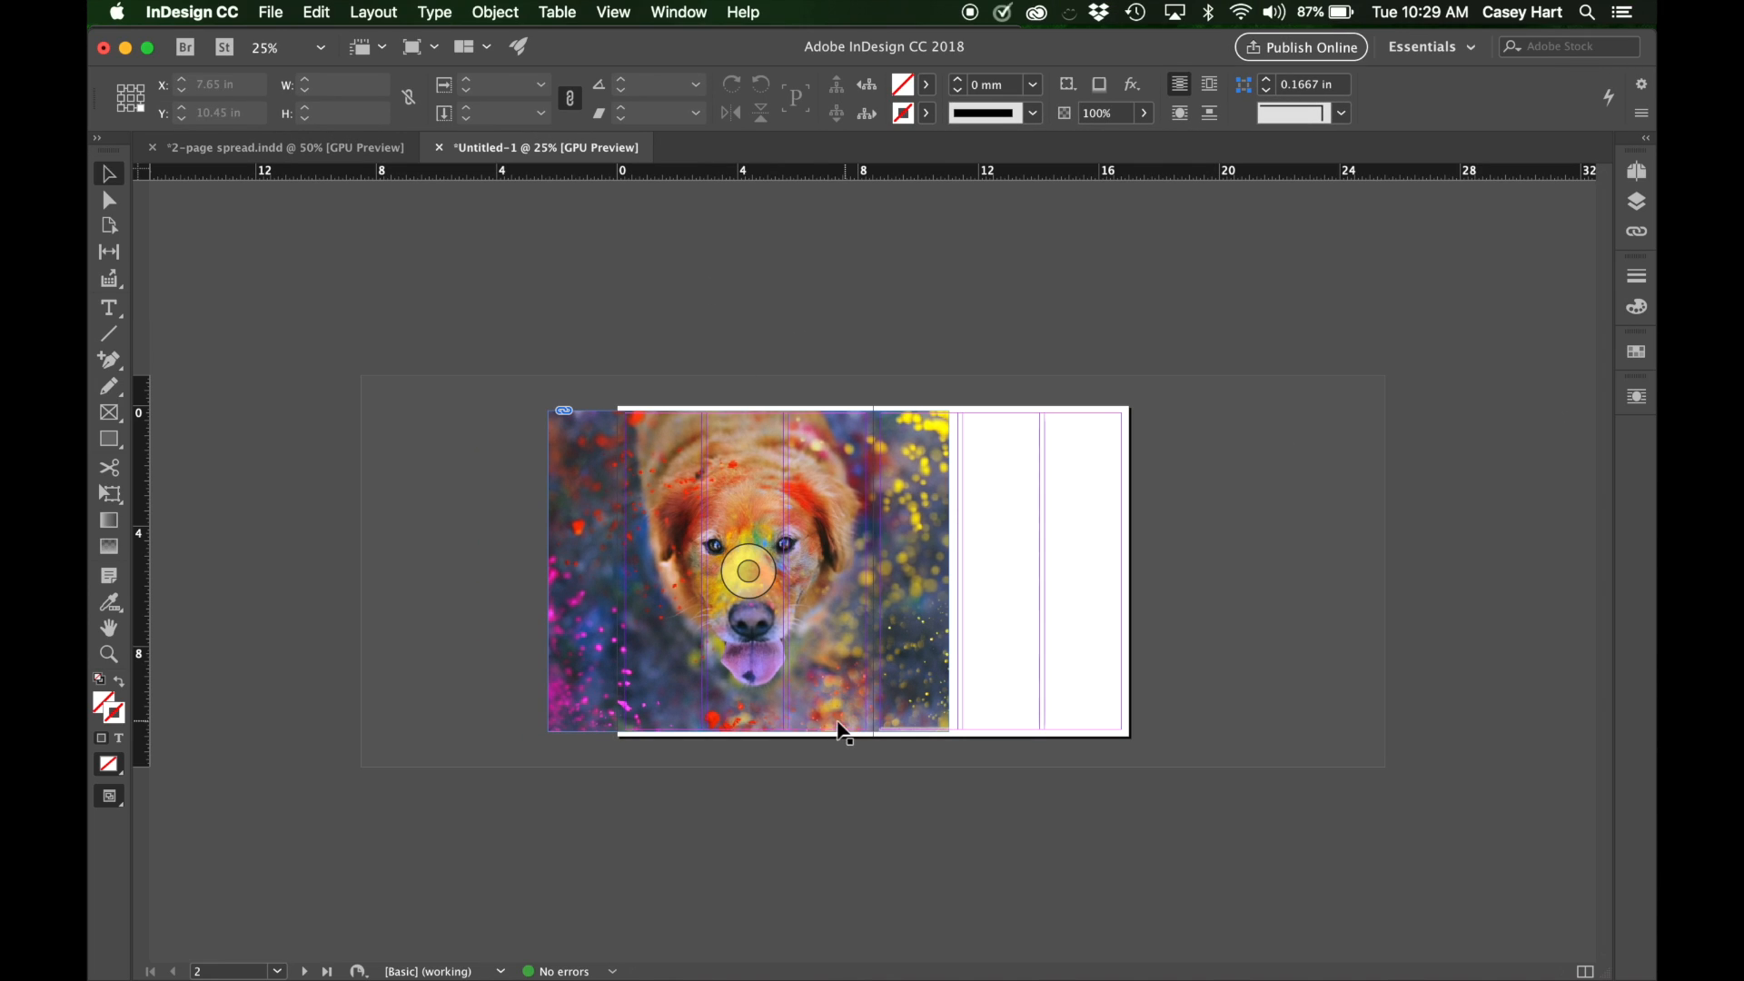
{"action": "key", "text": "super+equal"}
{"action": "scroll", "coordinate": [754, 588], "scroll_direction": "left", "scroll_amount": 3}
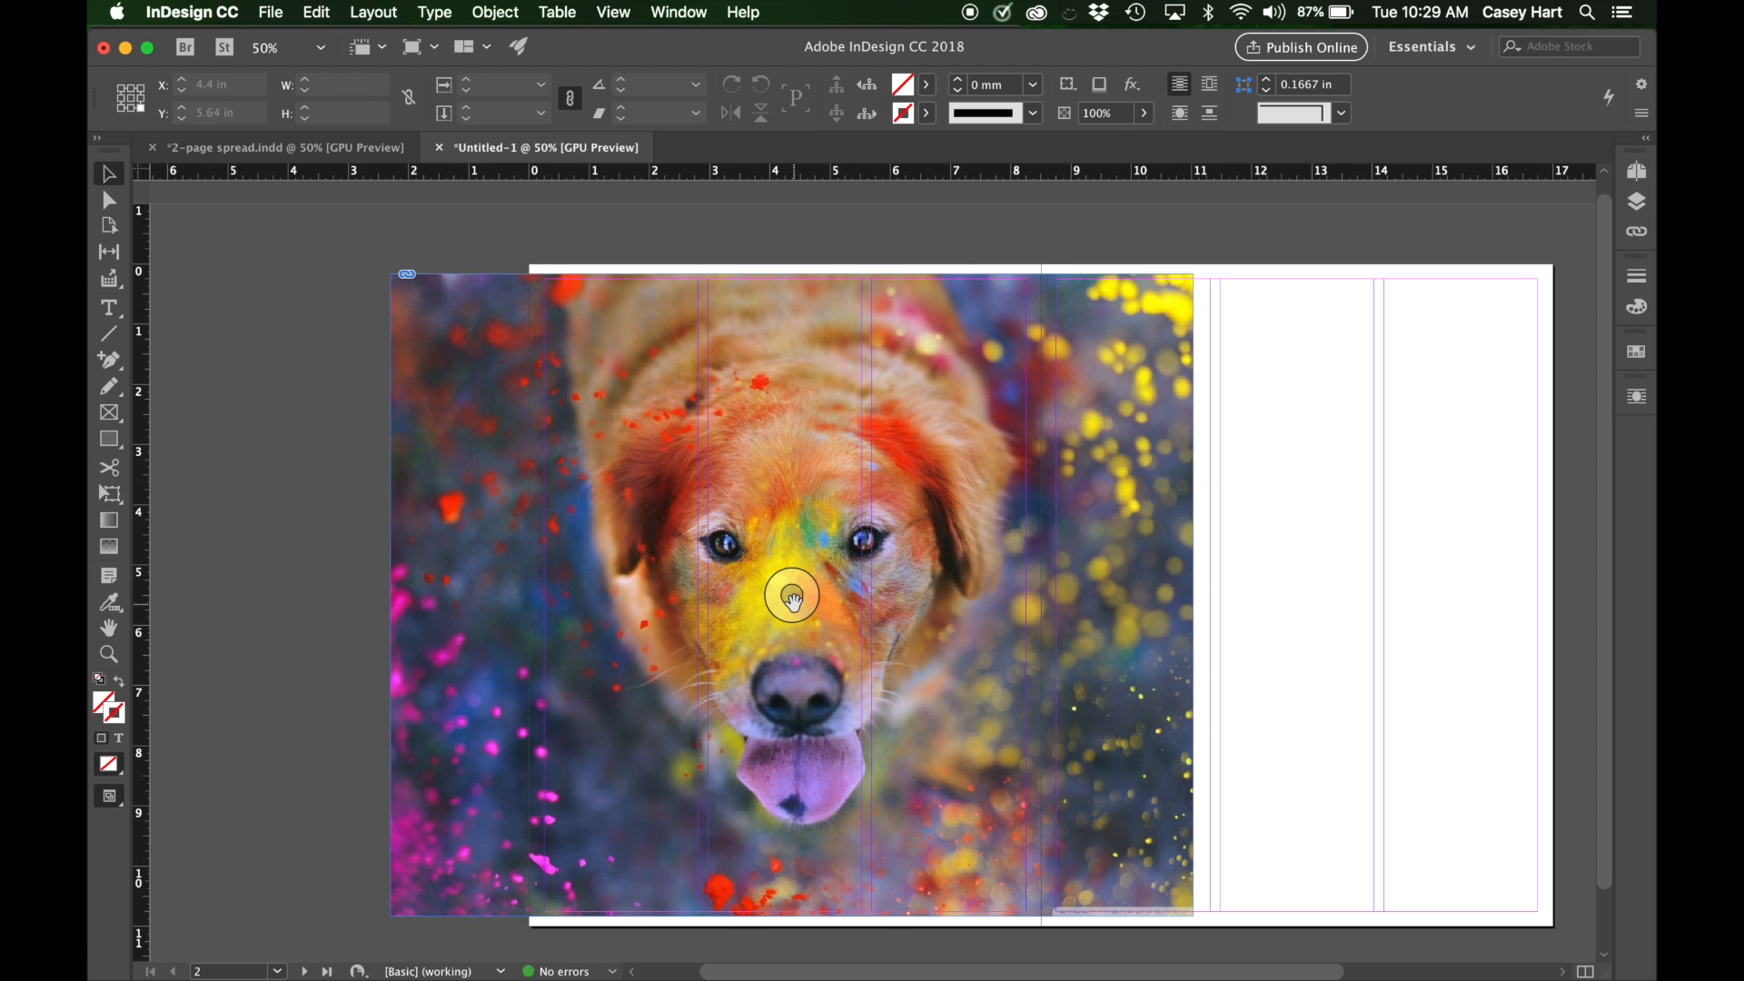
Try repositioning the dog image inside its frame in several directions, and move the frame slightly further beyond the left page's outer edge.
{"action": "left_click_drag", "start_coordinate": [795, 595], "coordinate": [672, 579]}
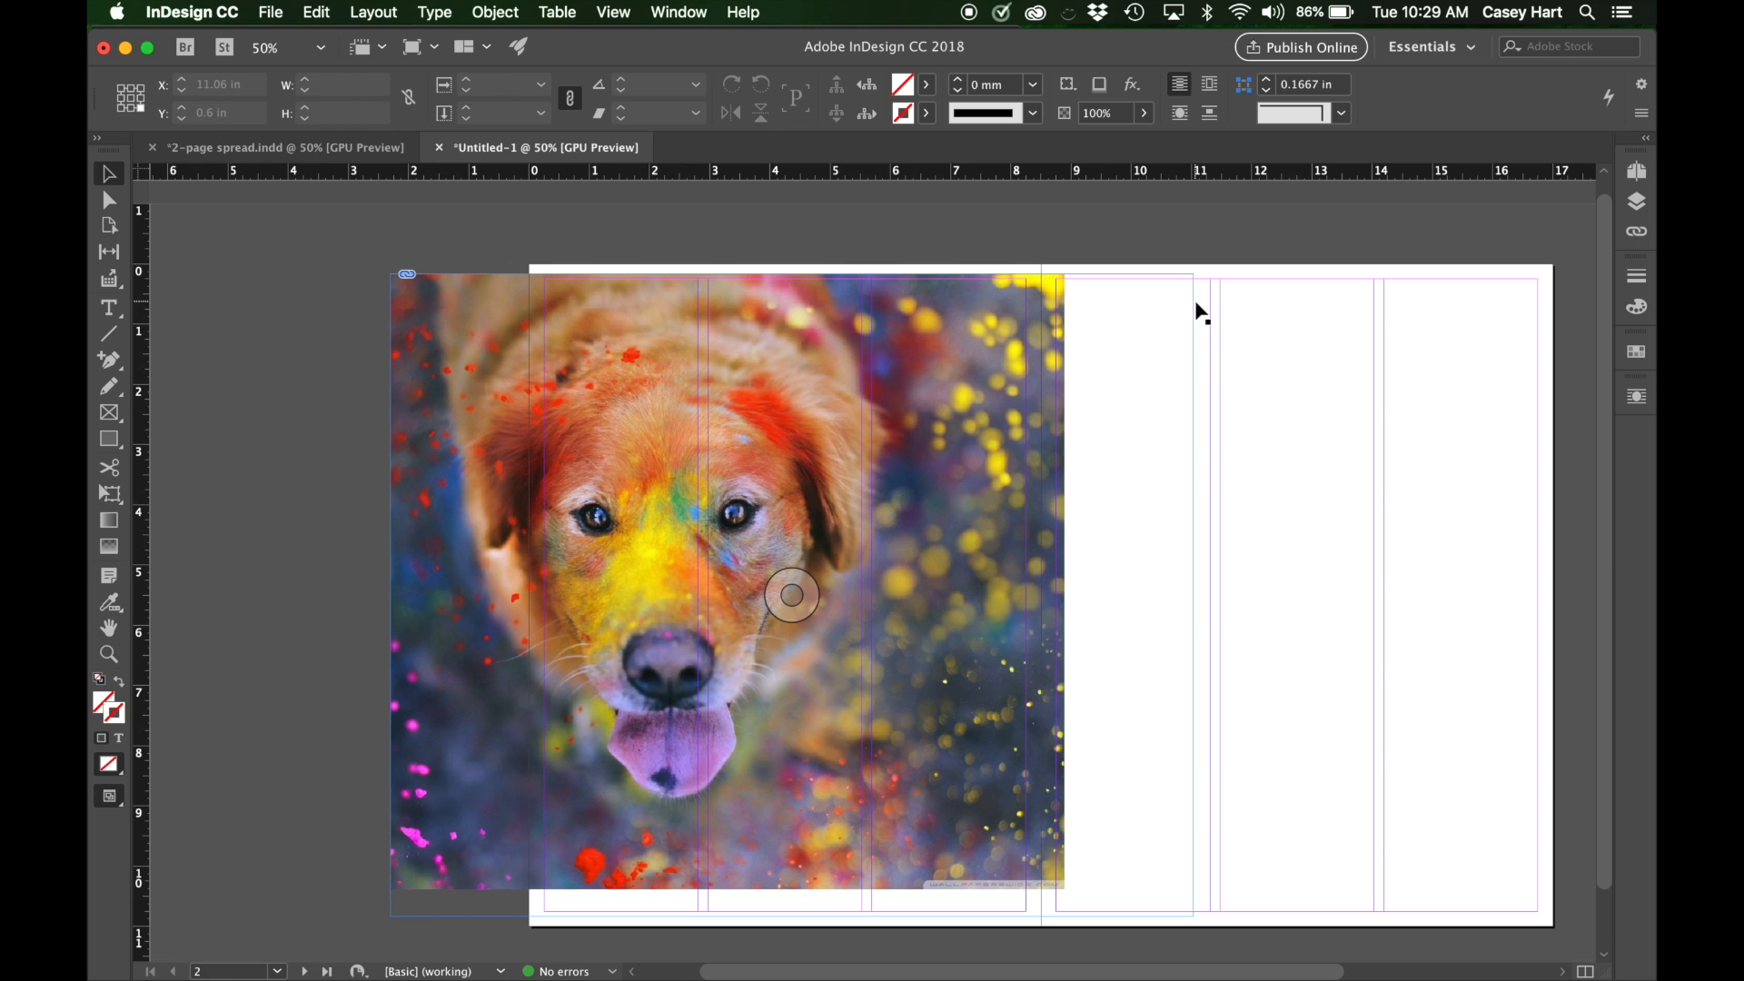
{"action": "left_click_drag", "start_coordinate": [786, 596], "coordinate": [1016, 648]}
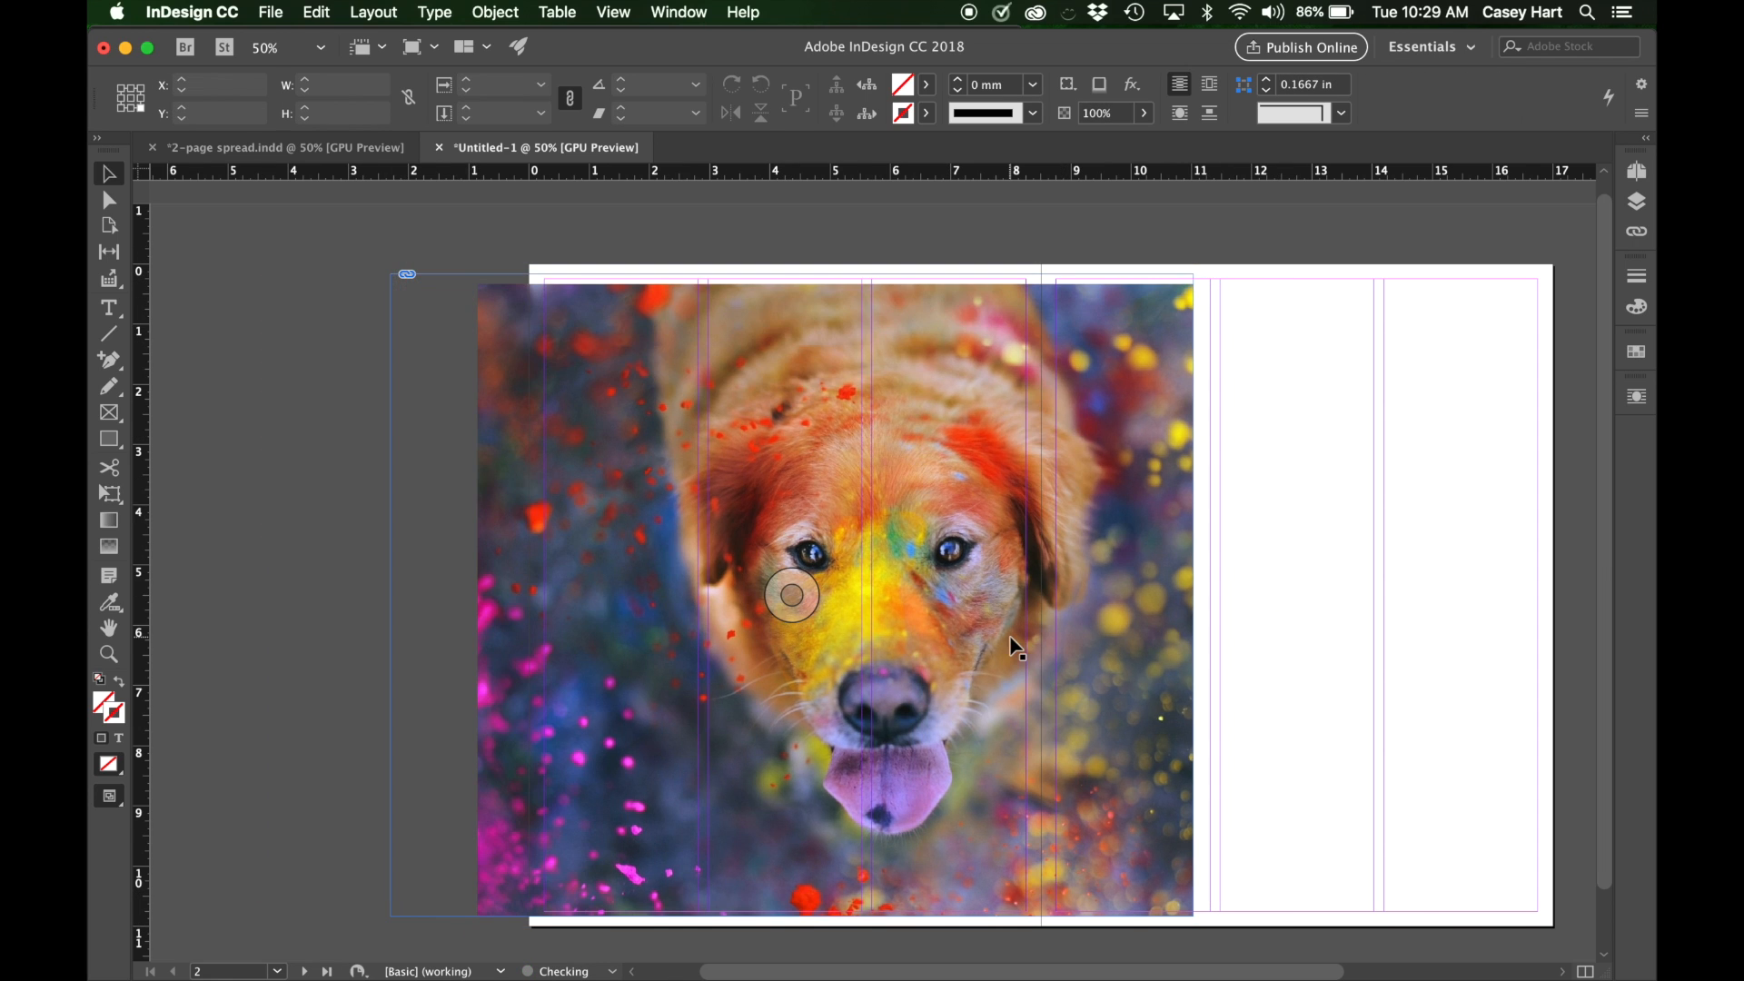
{"action": "left_click_drag", "start_coordinate": [817, 585], "coordinate": [477, 514]}
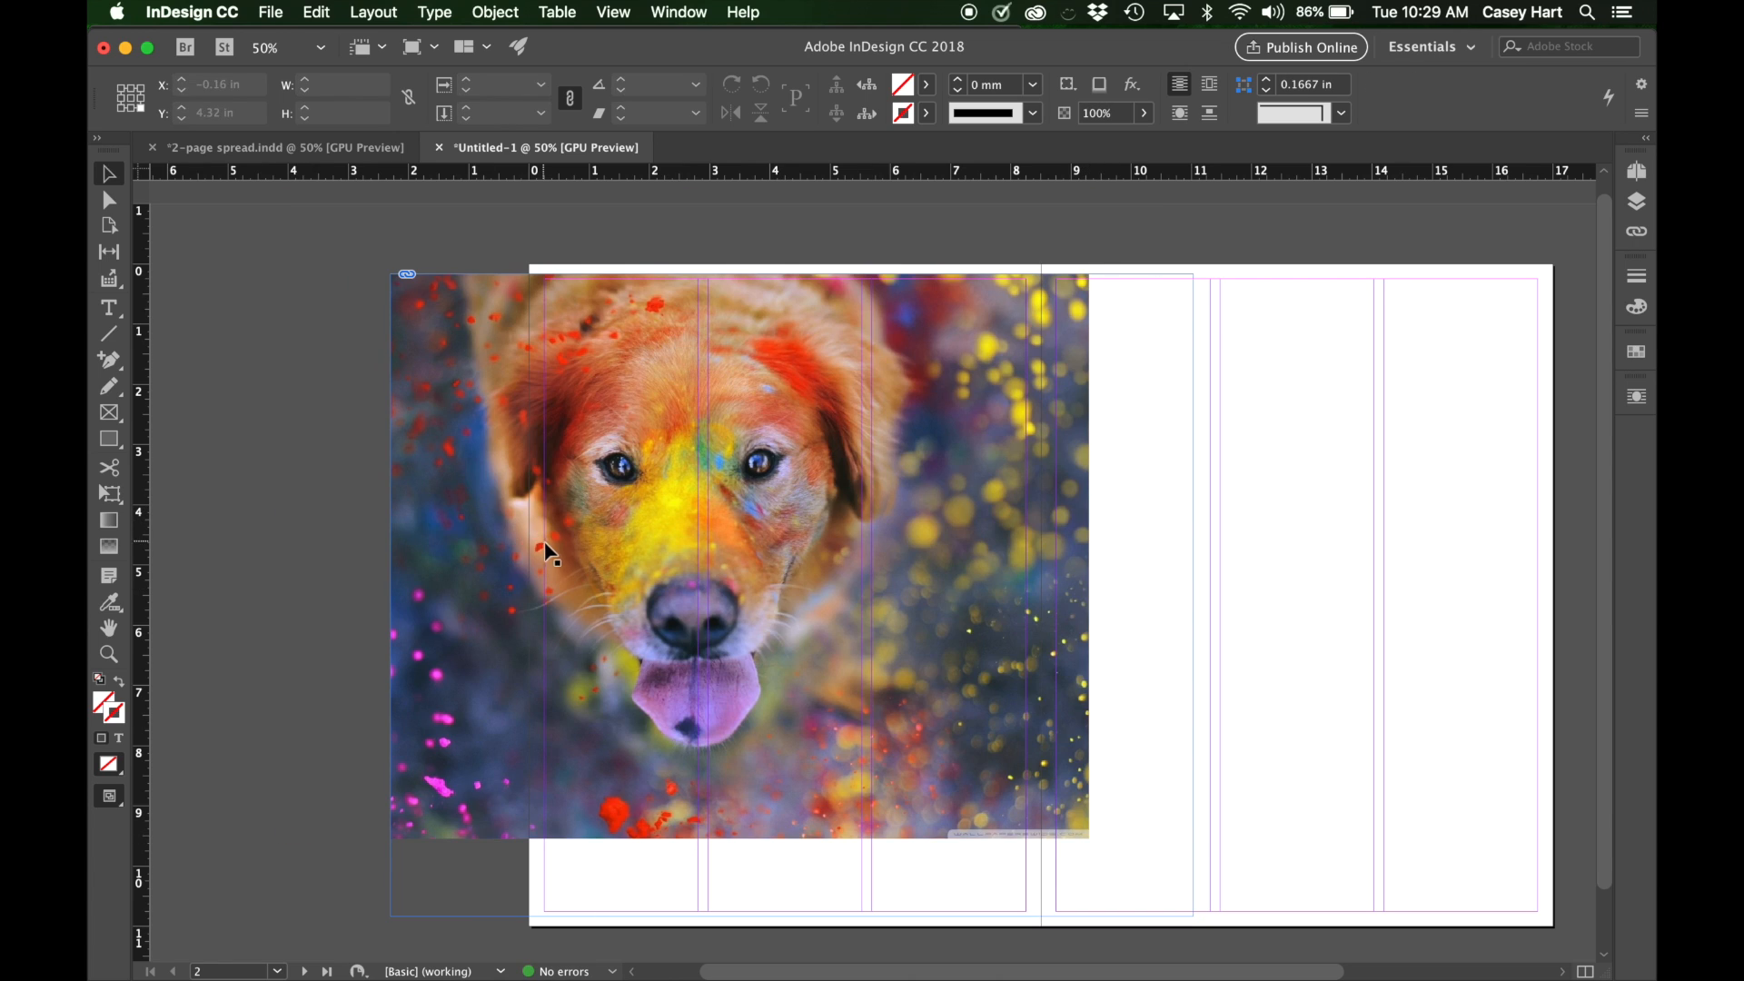
{"action": "left_click", "coordinate": [759, 609]}
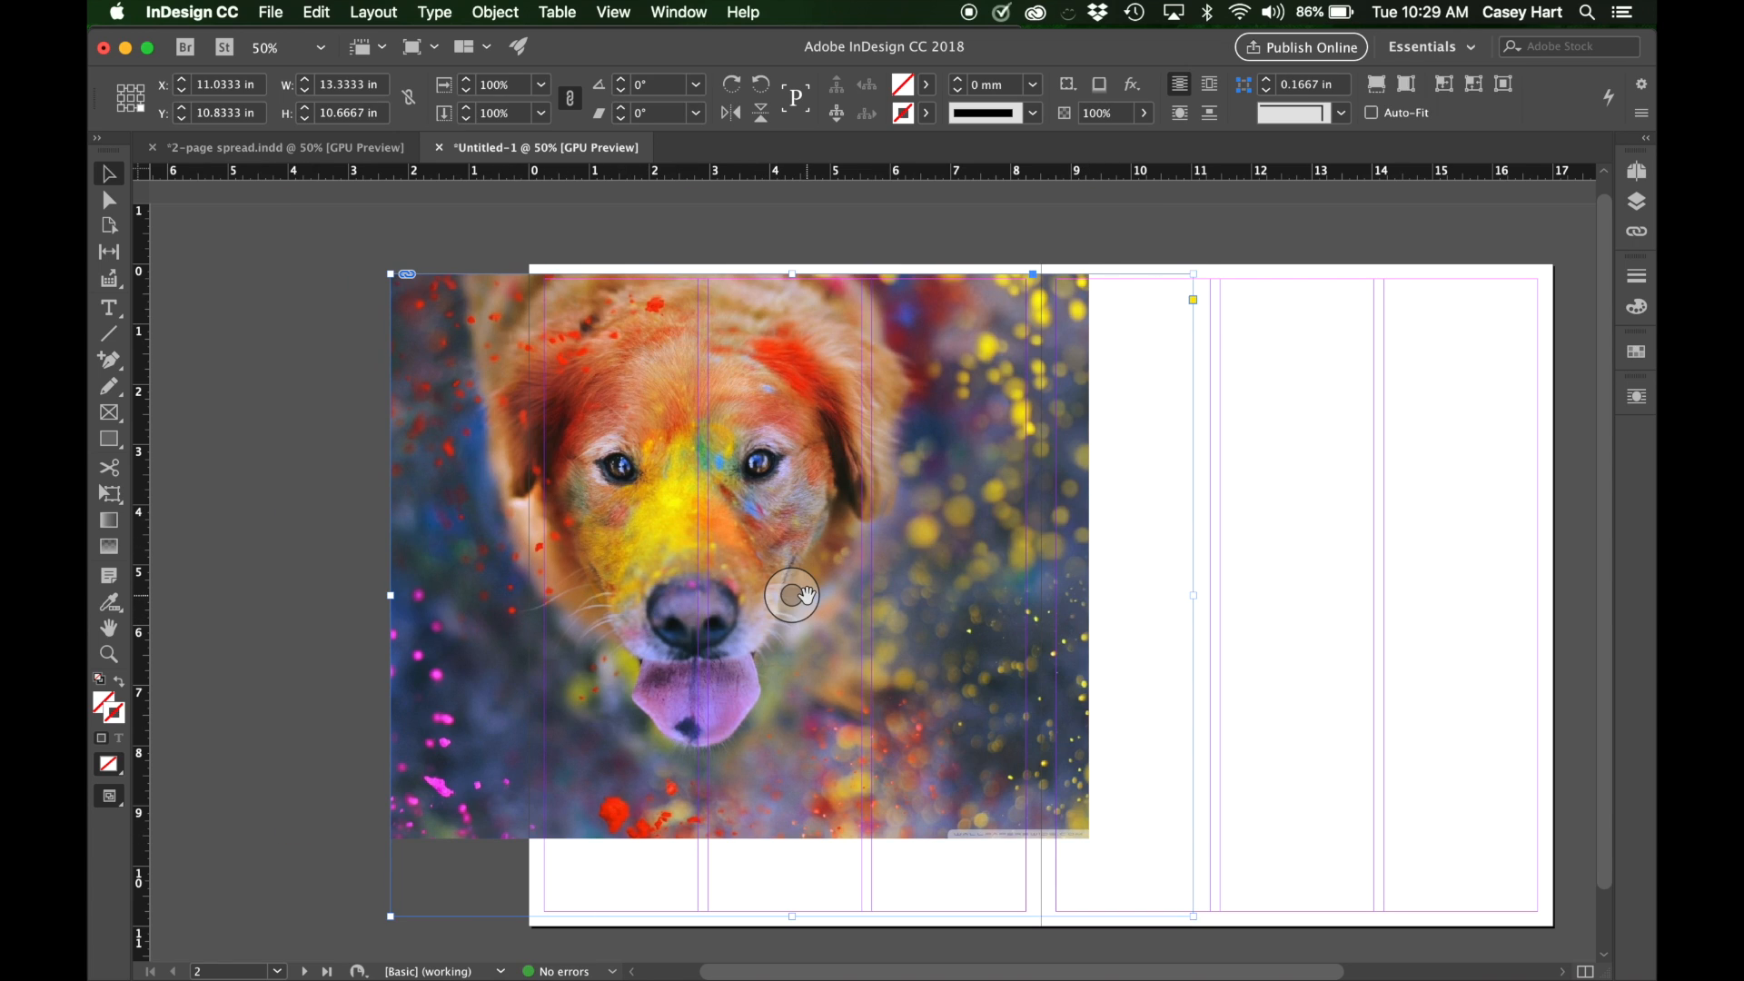
{"action": "left_click_drag", "start_coordinate": [807, 596], "coordinate": [1015, 644]}
{"action": "left_click_drag", "start_coordinate": [789, 592], "coordinate": [730, 615]}
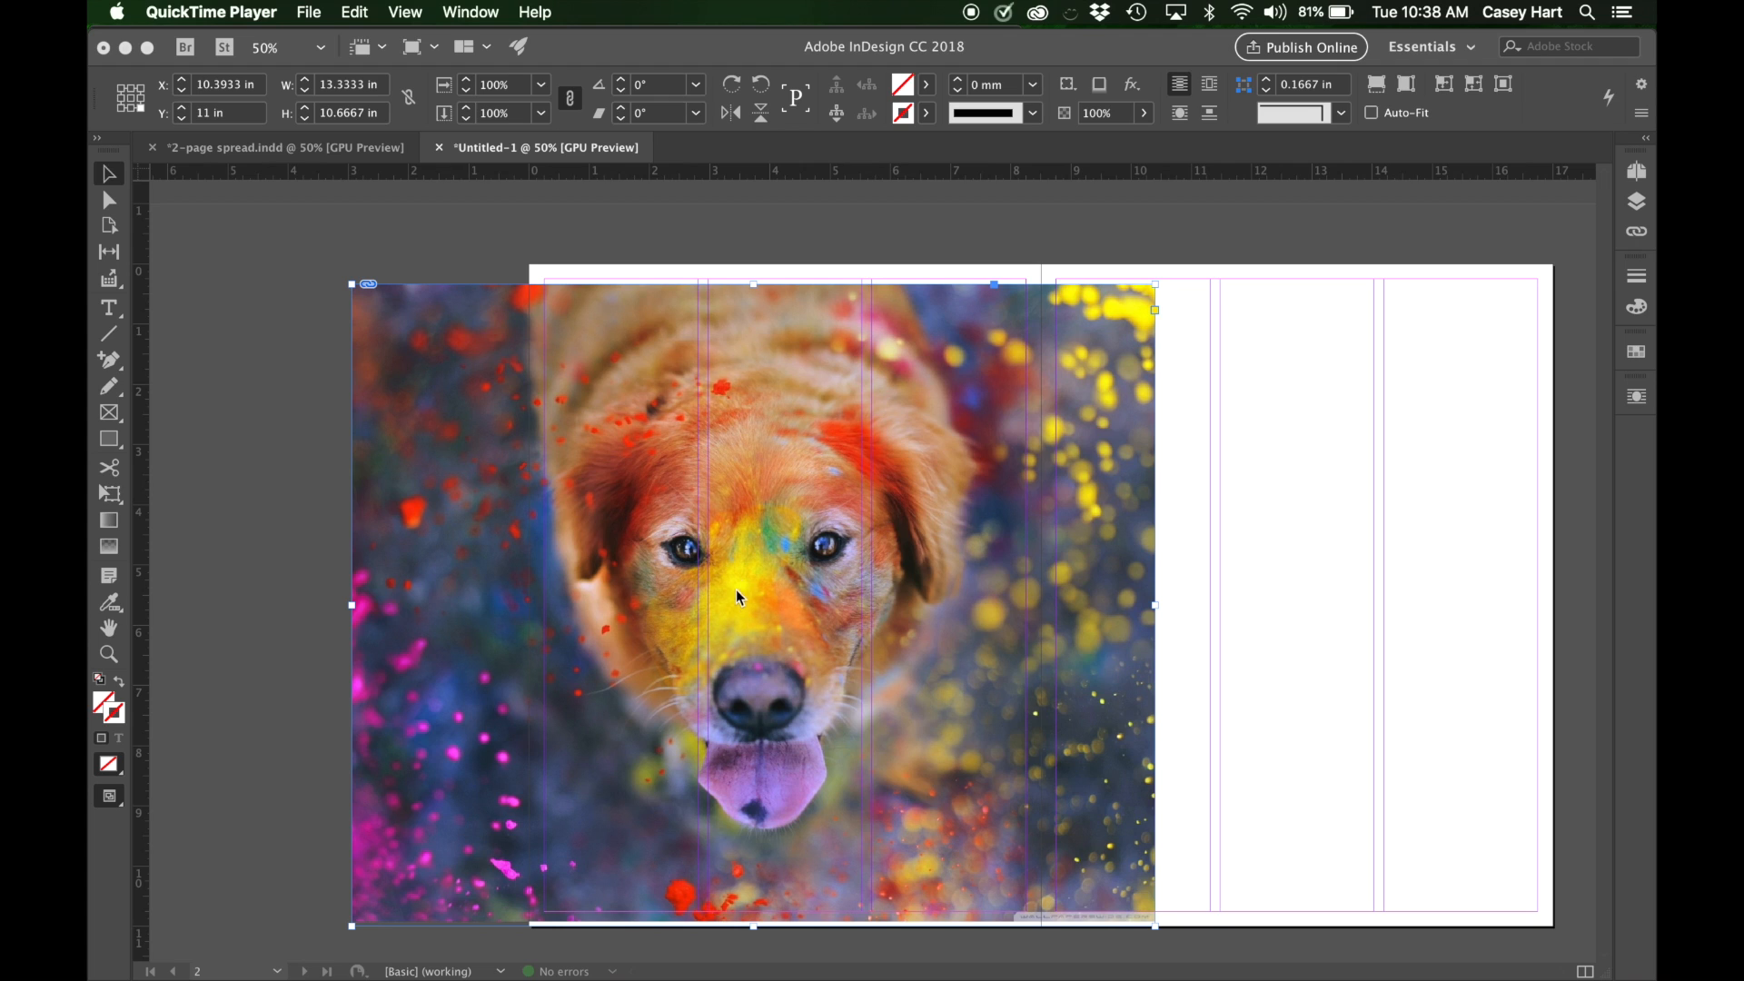
{"action": "left_click", "coordinate": [1000, 478]}
{"action": "key", "text": "Delete"}
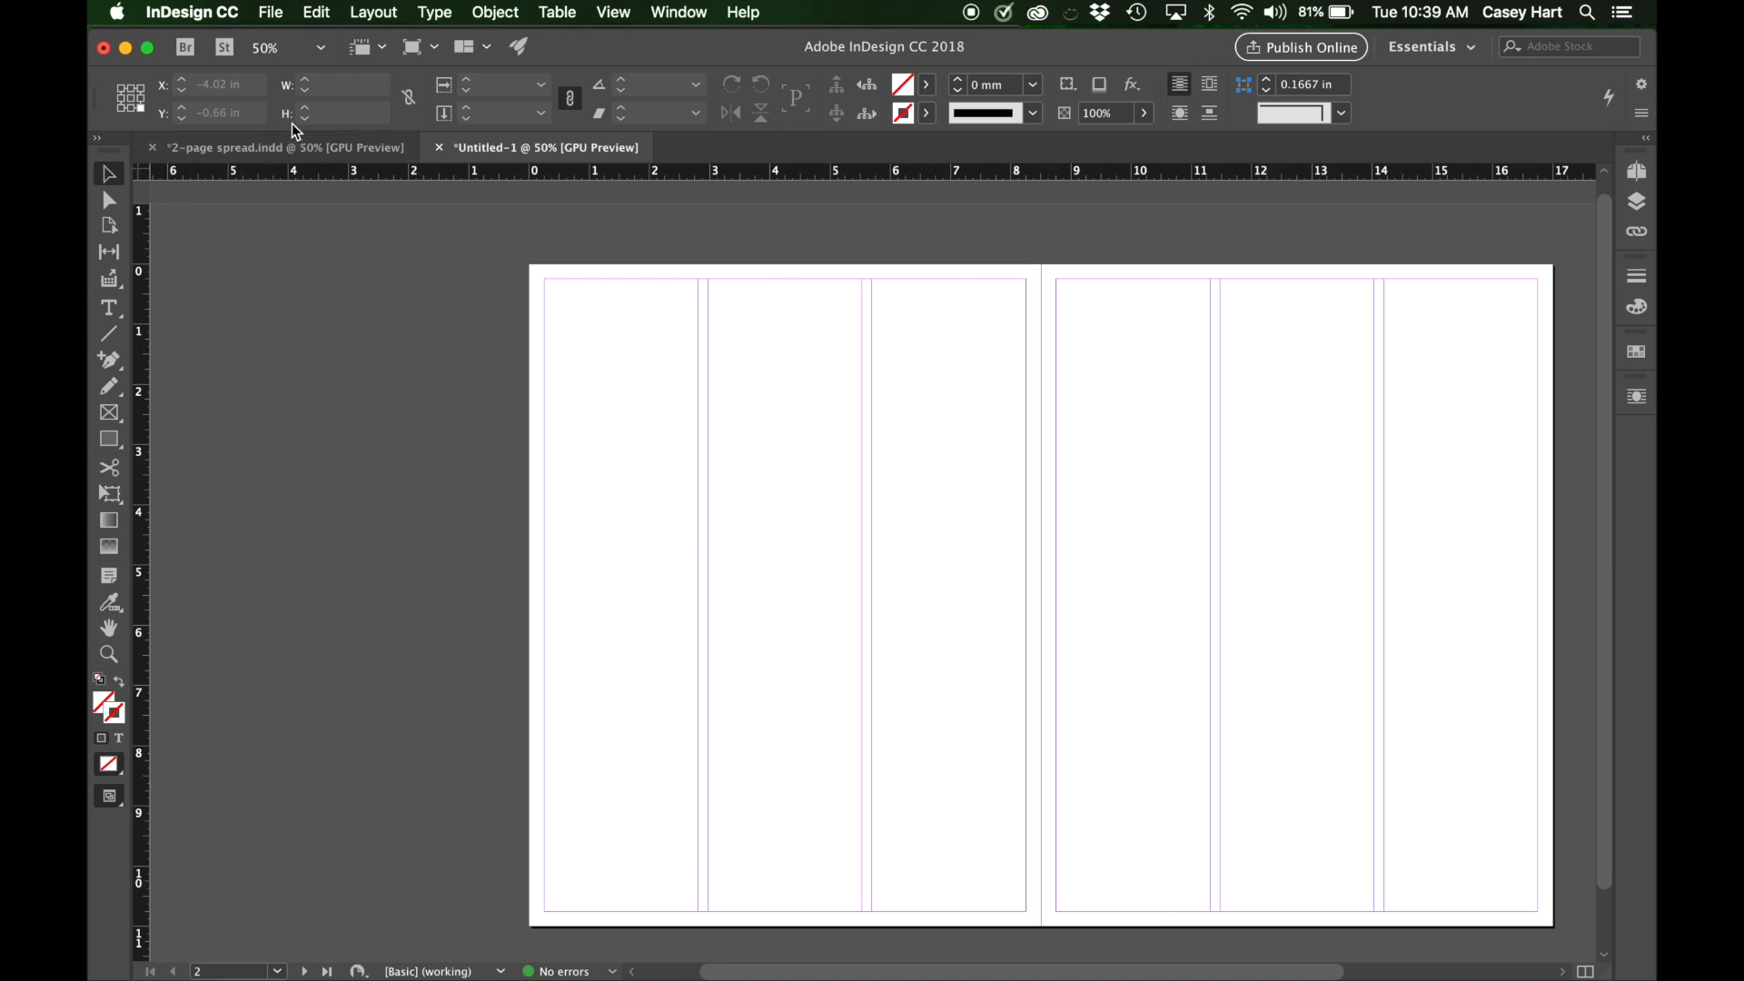
{"action": "key", "text": "super+d"}
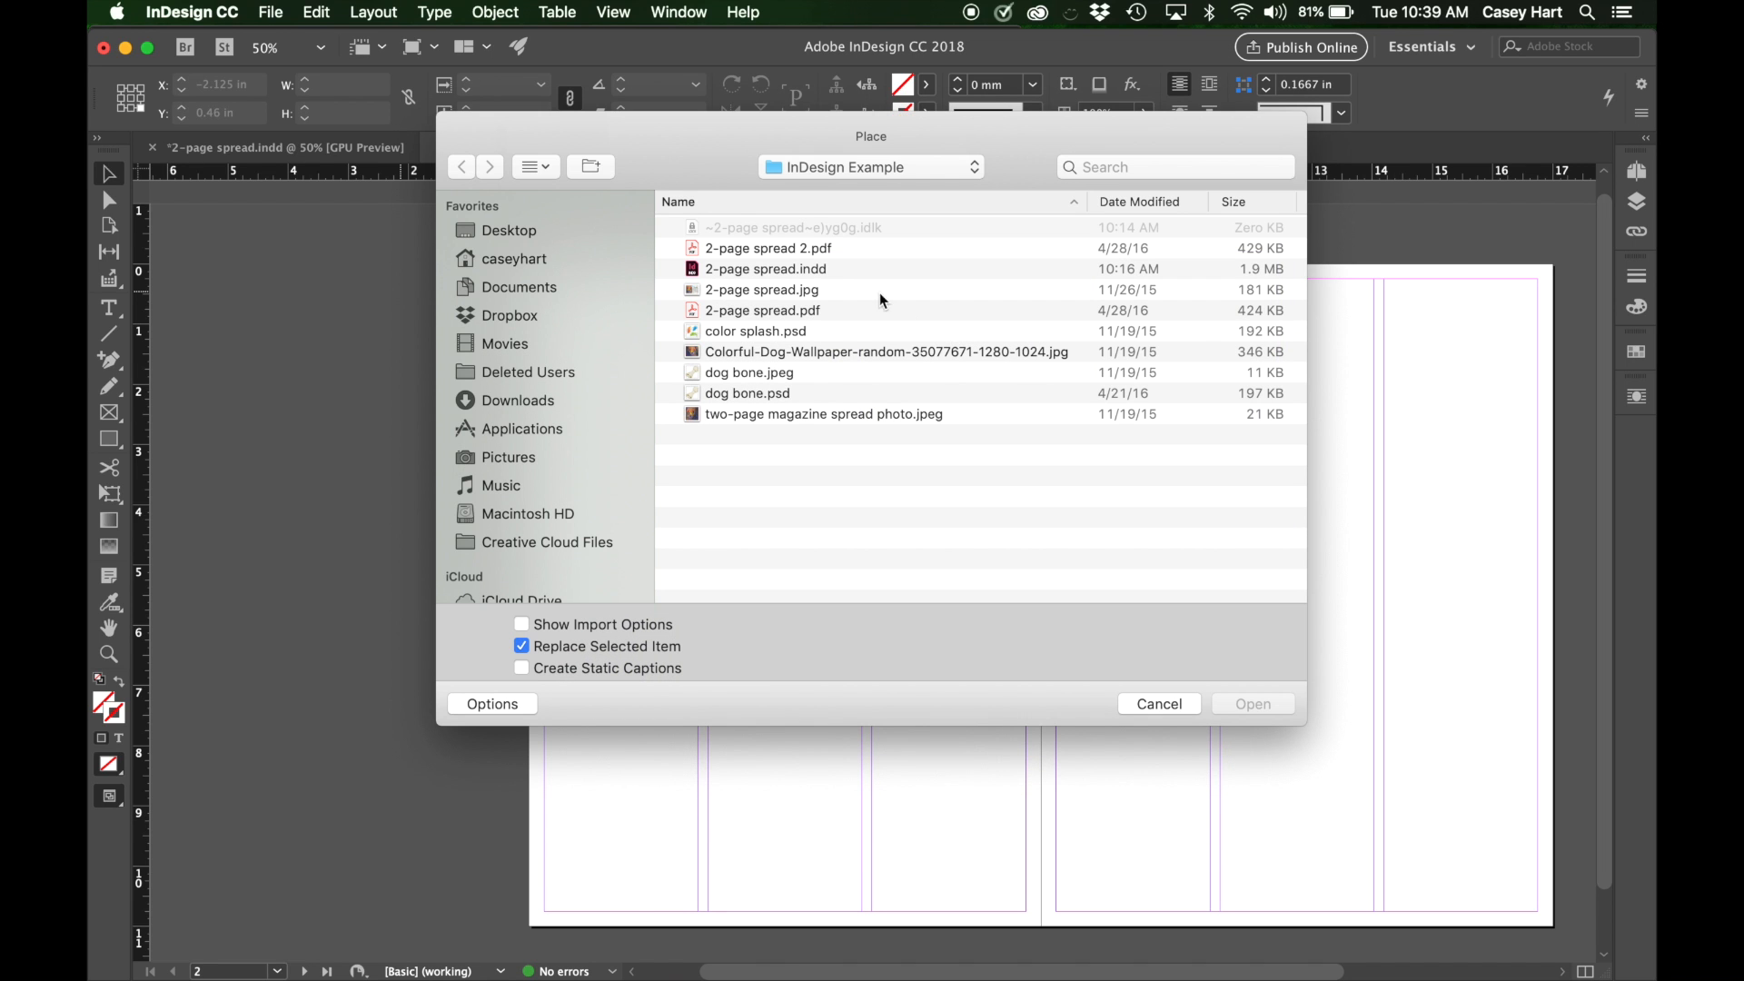
{"action": "left_click", "coordinate": [777, 354]}
{"action": "left_click", "coordinate": [1257, 703]}
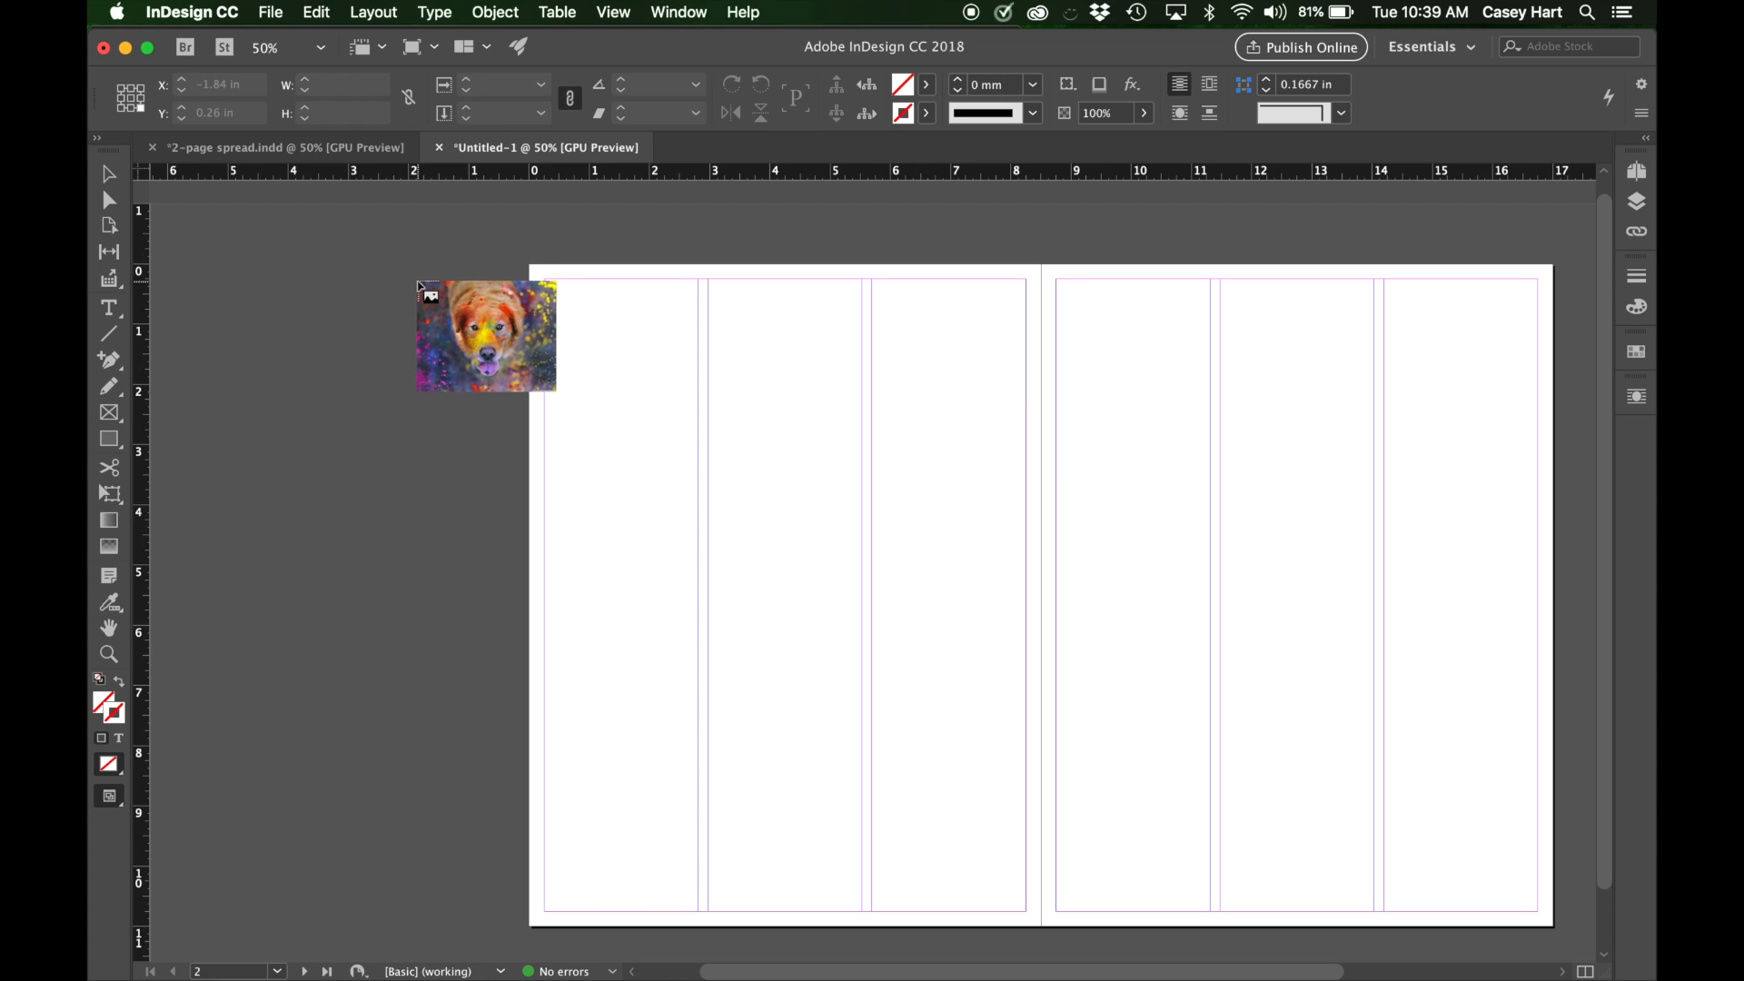
{"action": "left_click_drag", "start_coordinate": [418, 274], "coordinate": [1215, 638]}
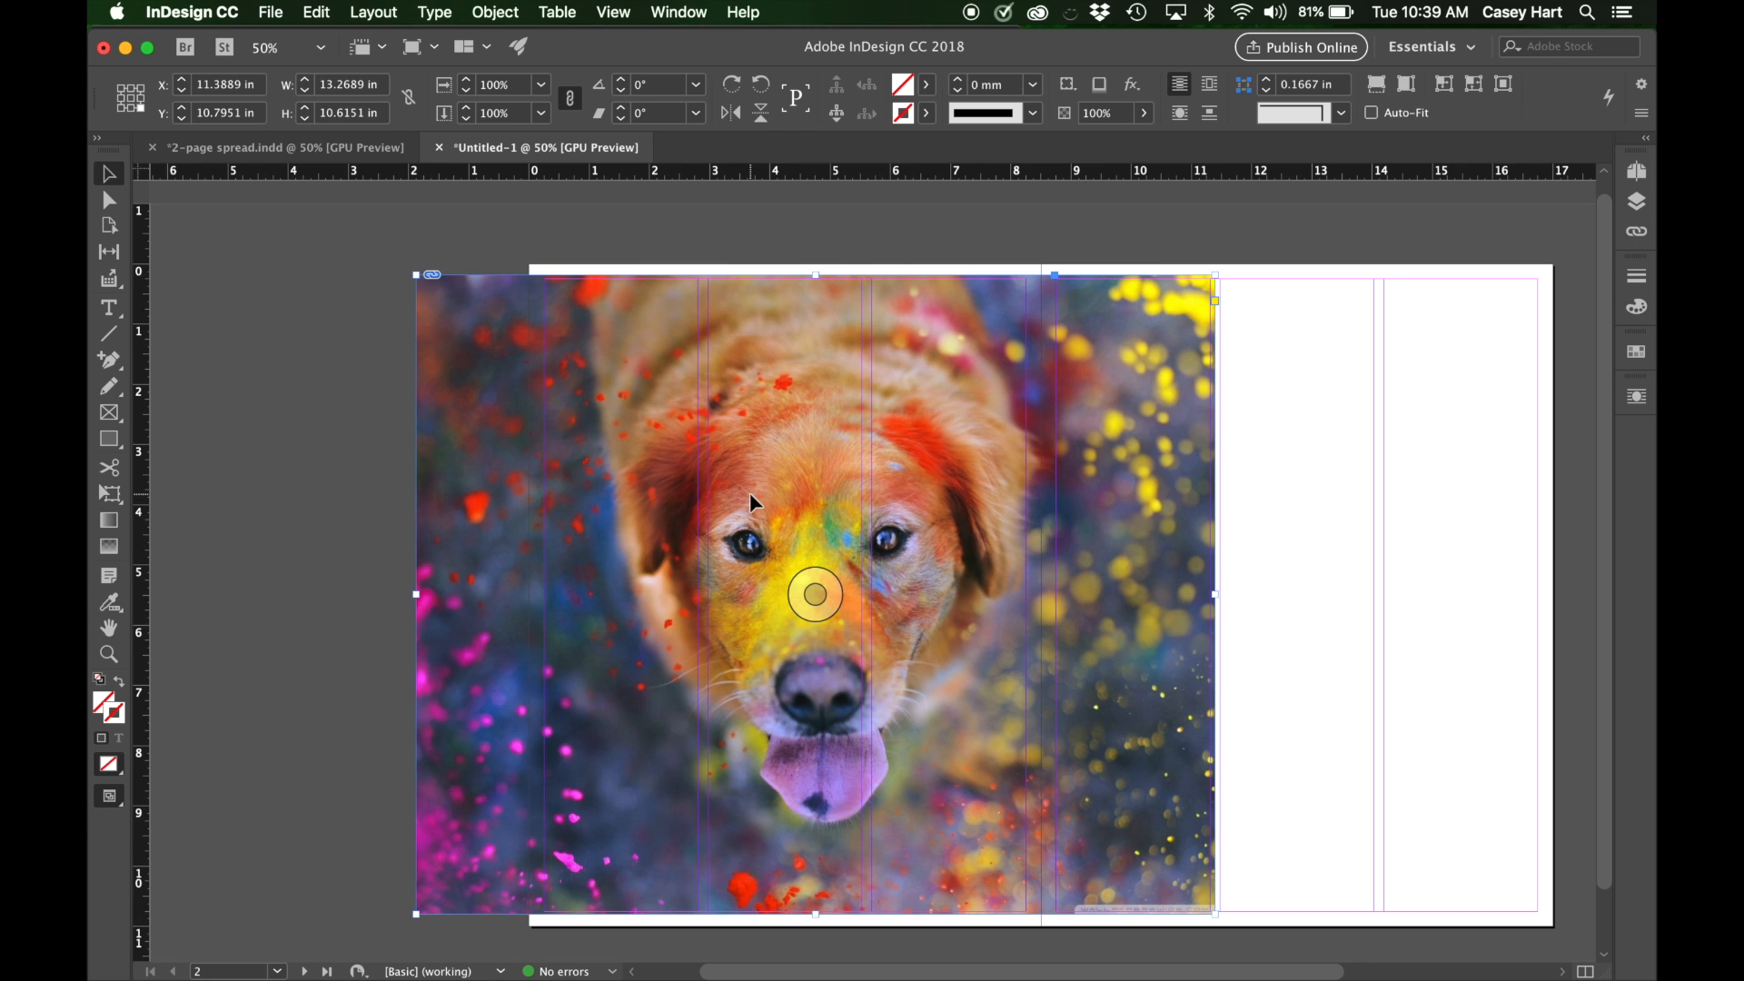
Crop the dog photo's frame on all four sides to the left page's margins, making it 8 by 10.5 in.
{"action": "scroll", "coordinate": [999, 509], "scroll_direction": "down", "scroll_amount": 3}
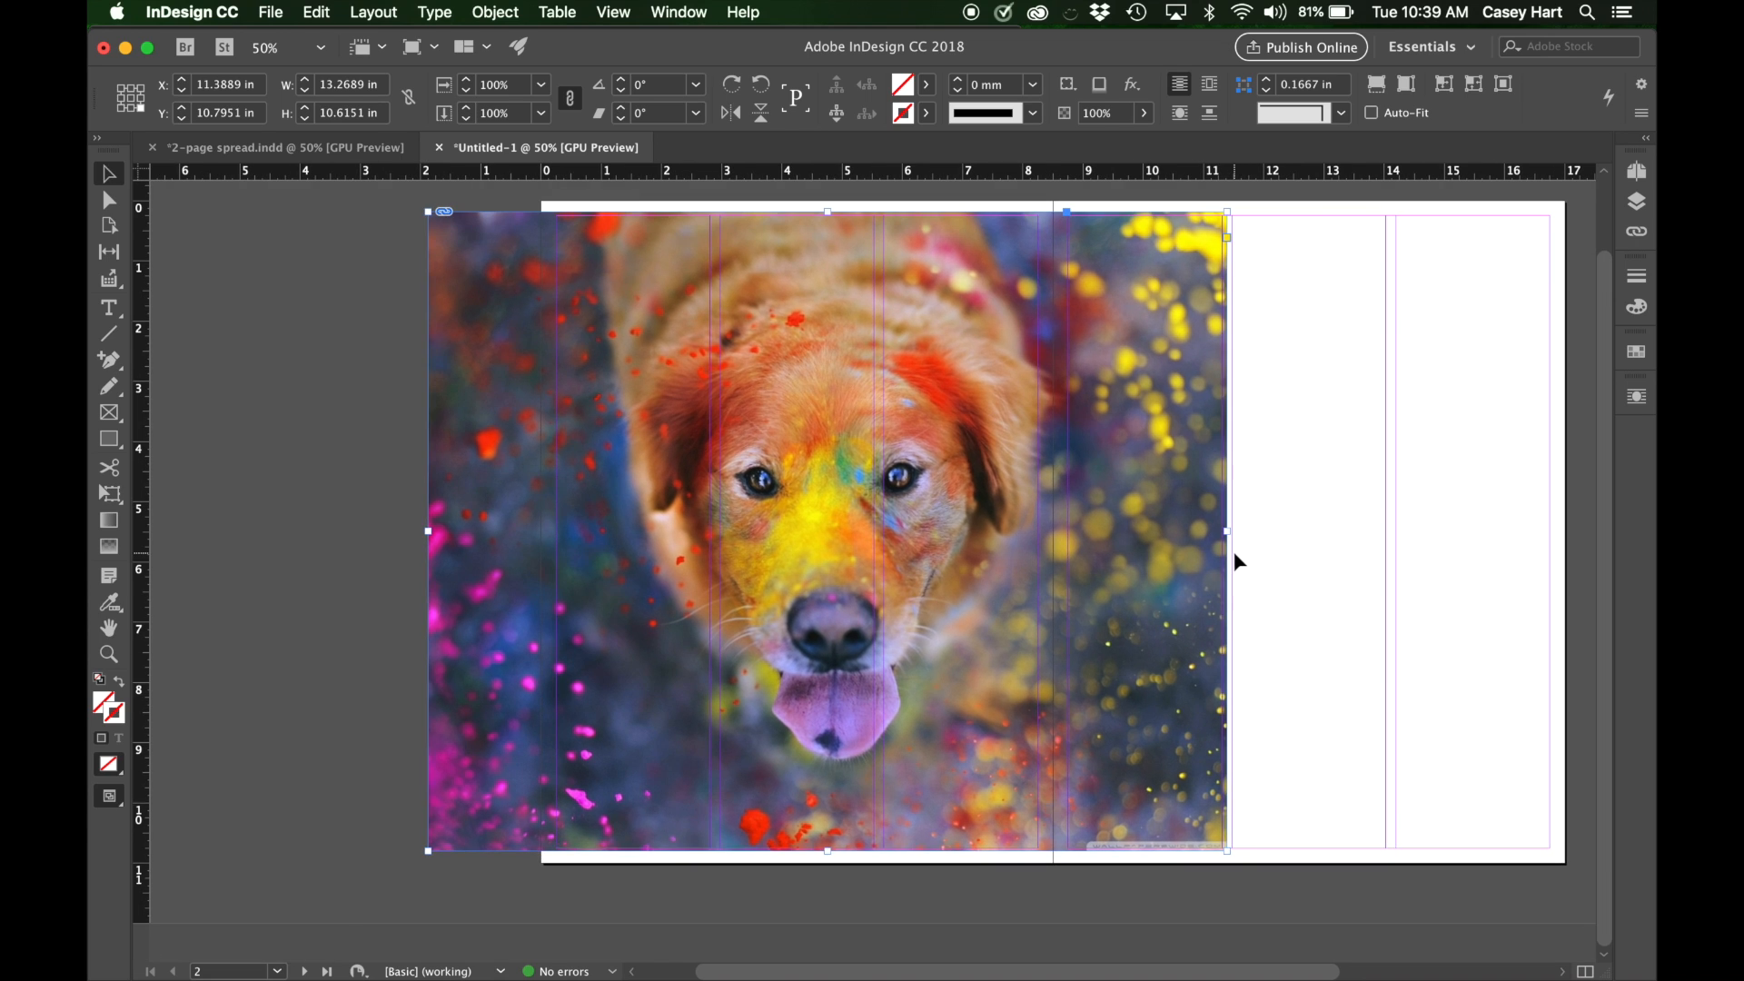
{"action": "scroll", "coordinate": [1233, 563], "scroll_direction": "up", "scroll_amount": 1}
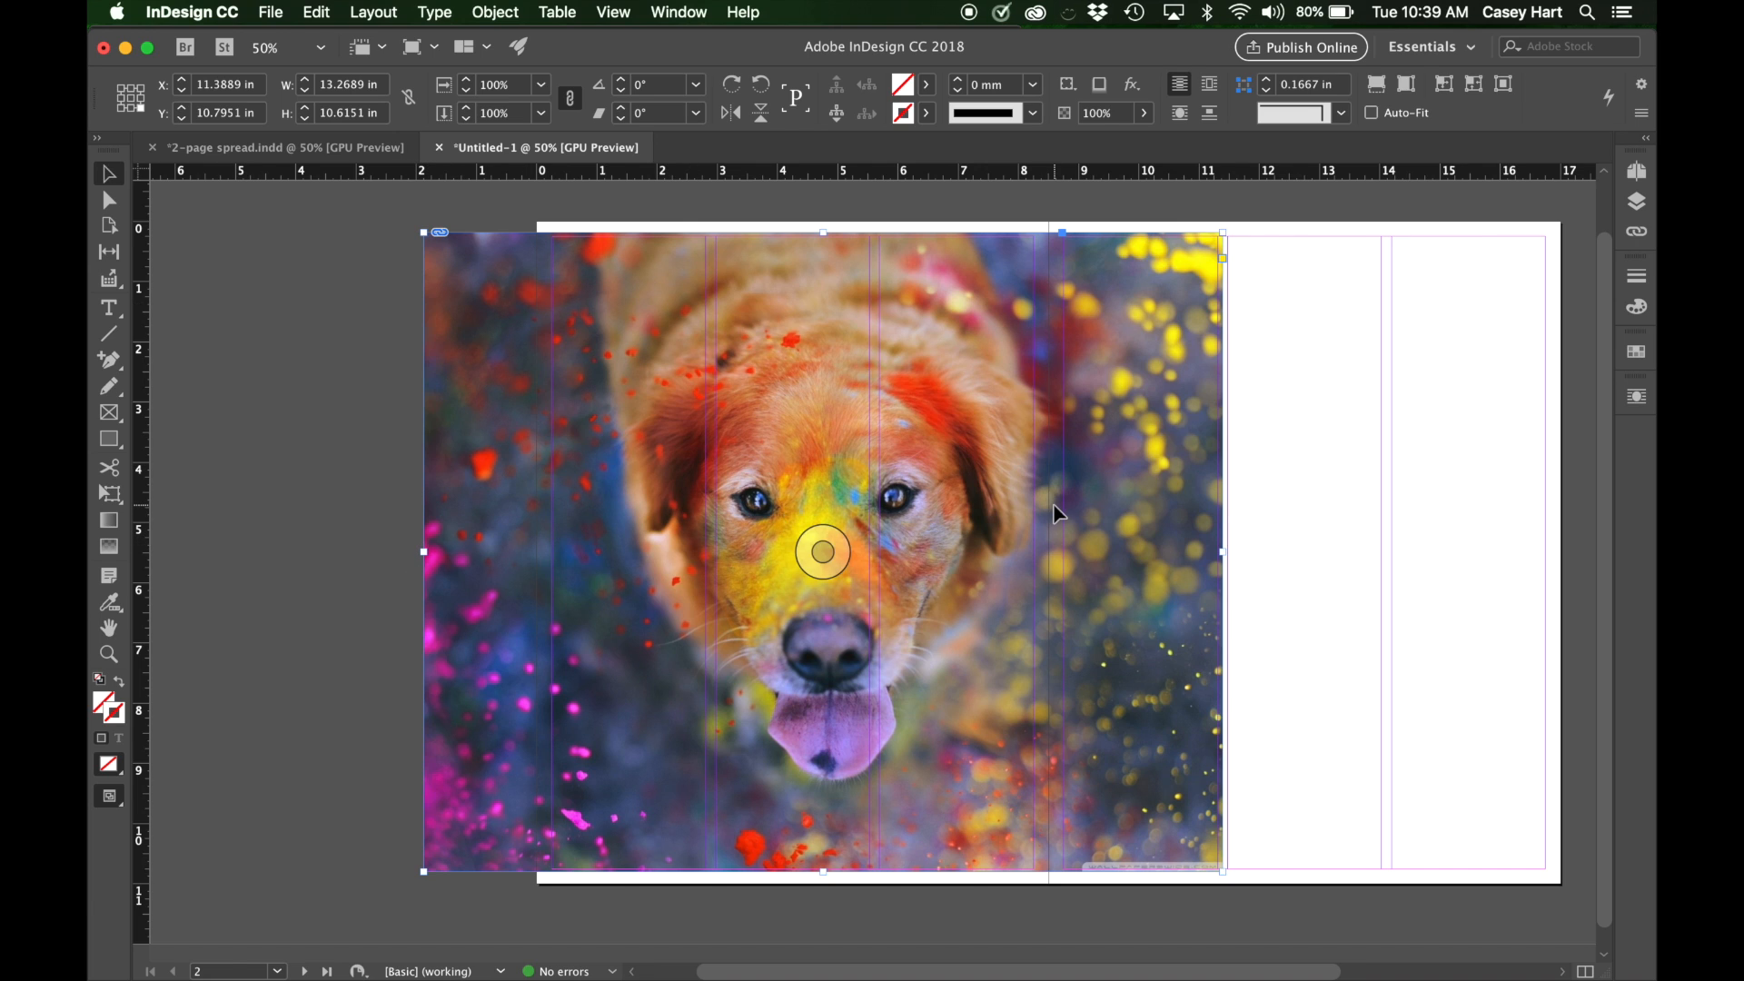
{"action": "left_click_drag", "start_coordinate": [1224, 555], "coordinate": [1037, 553]}
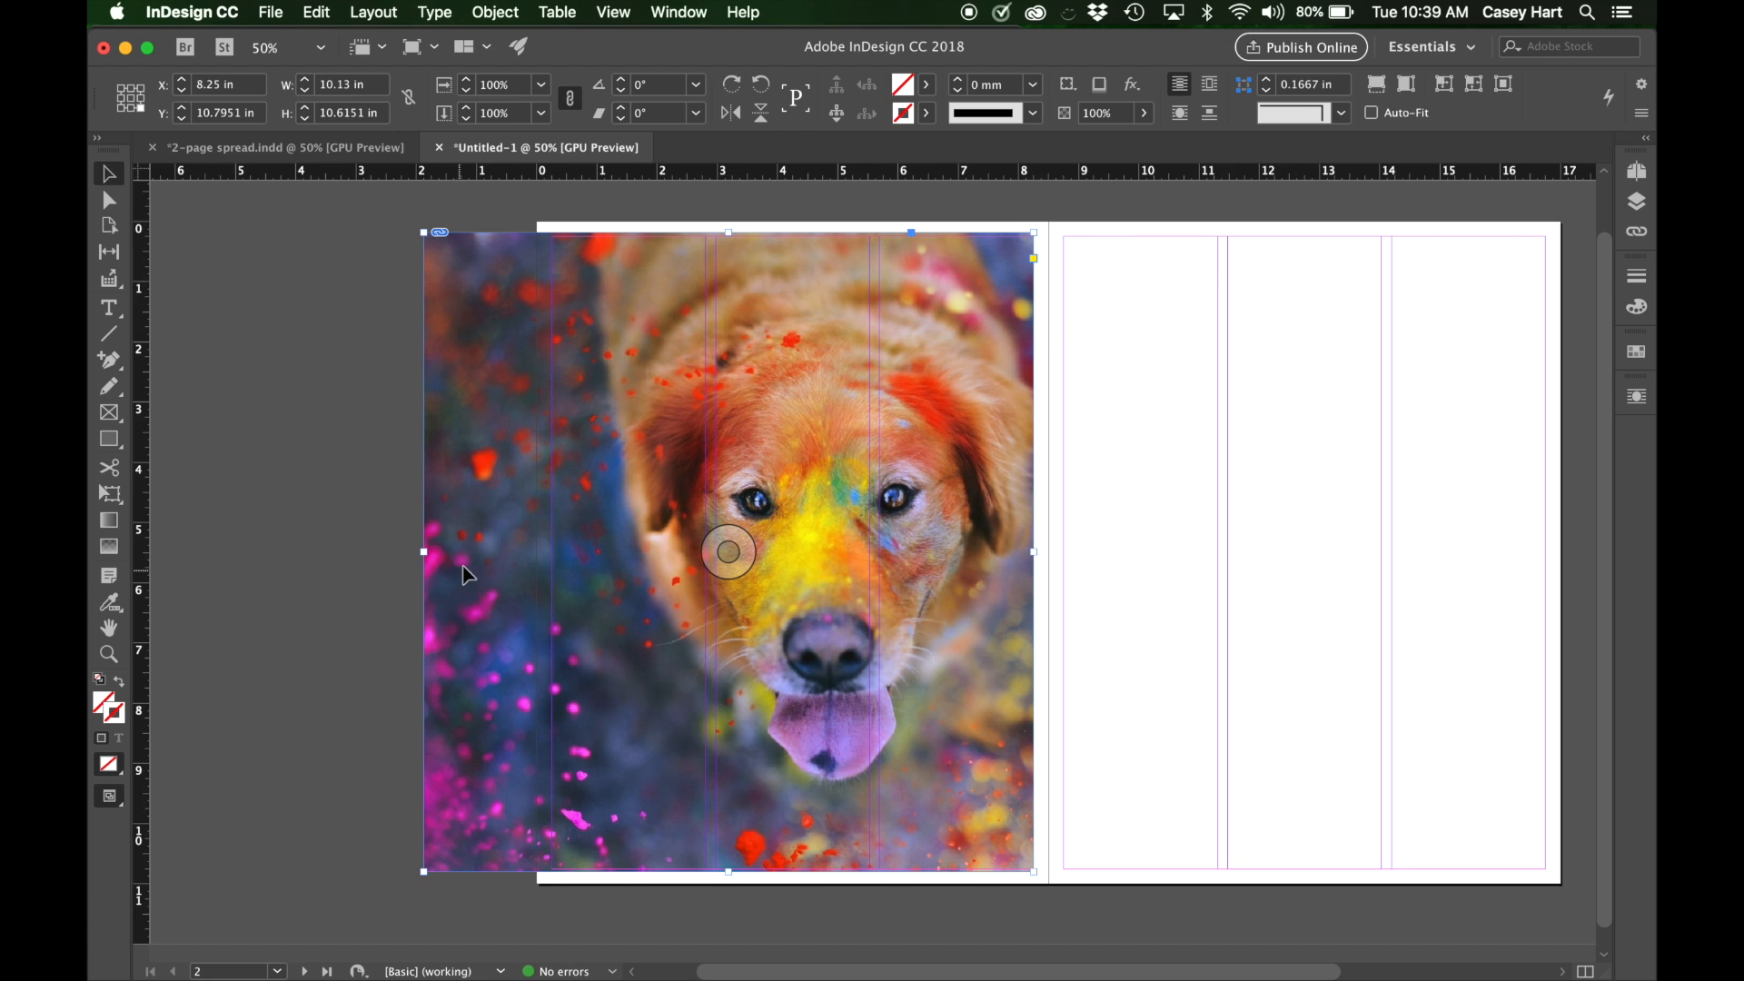
{"action": "left_click_drag", "start_coordinate": [423, 551], "coordinate": [552, 556]}
{"action": "left_click_drag", "start_coordinate": [793, 230], "coordinate": [792, 234]}
{"action": "left_click_drag", "start_coordinate": [793, 872], "coordinate": [797, 870]}
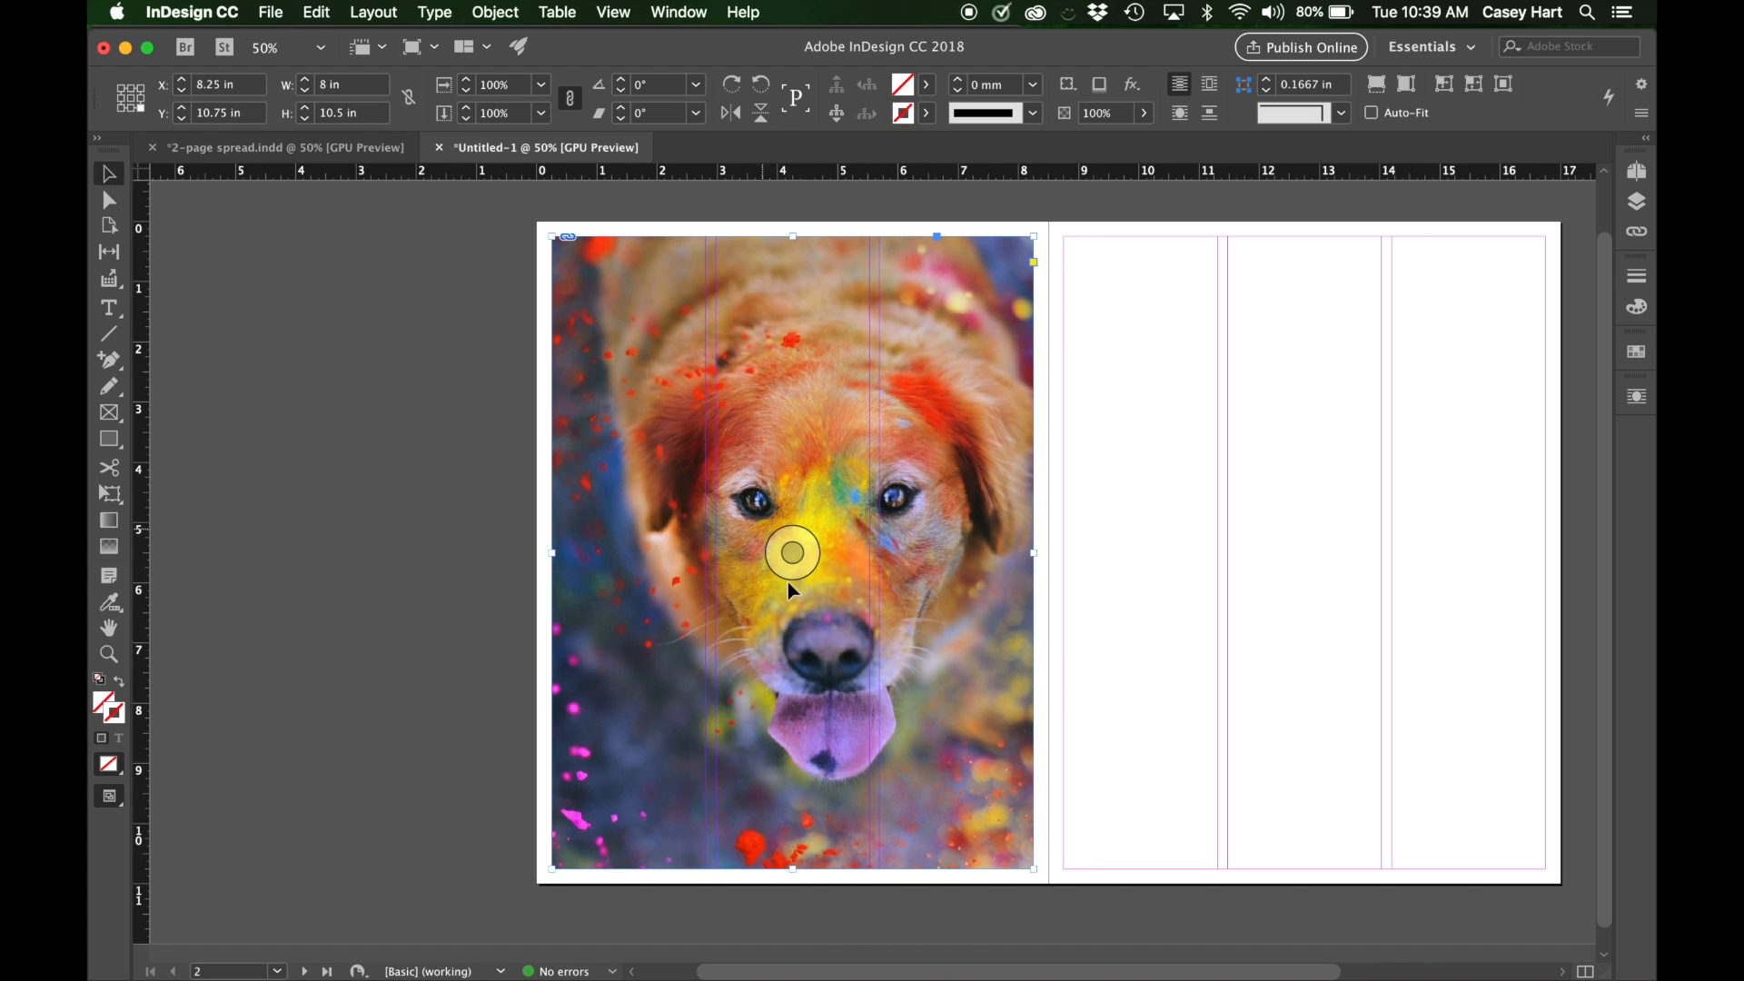
Enlarge the dog image inside its frame to about 13.61 by 10.89 in and reposition it so the dog's head fills the left page.
{"action": "left_click_drag", "start_coordinate": [804, 554], "coordinate": [781, 558]}
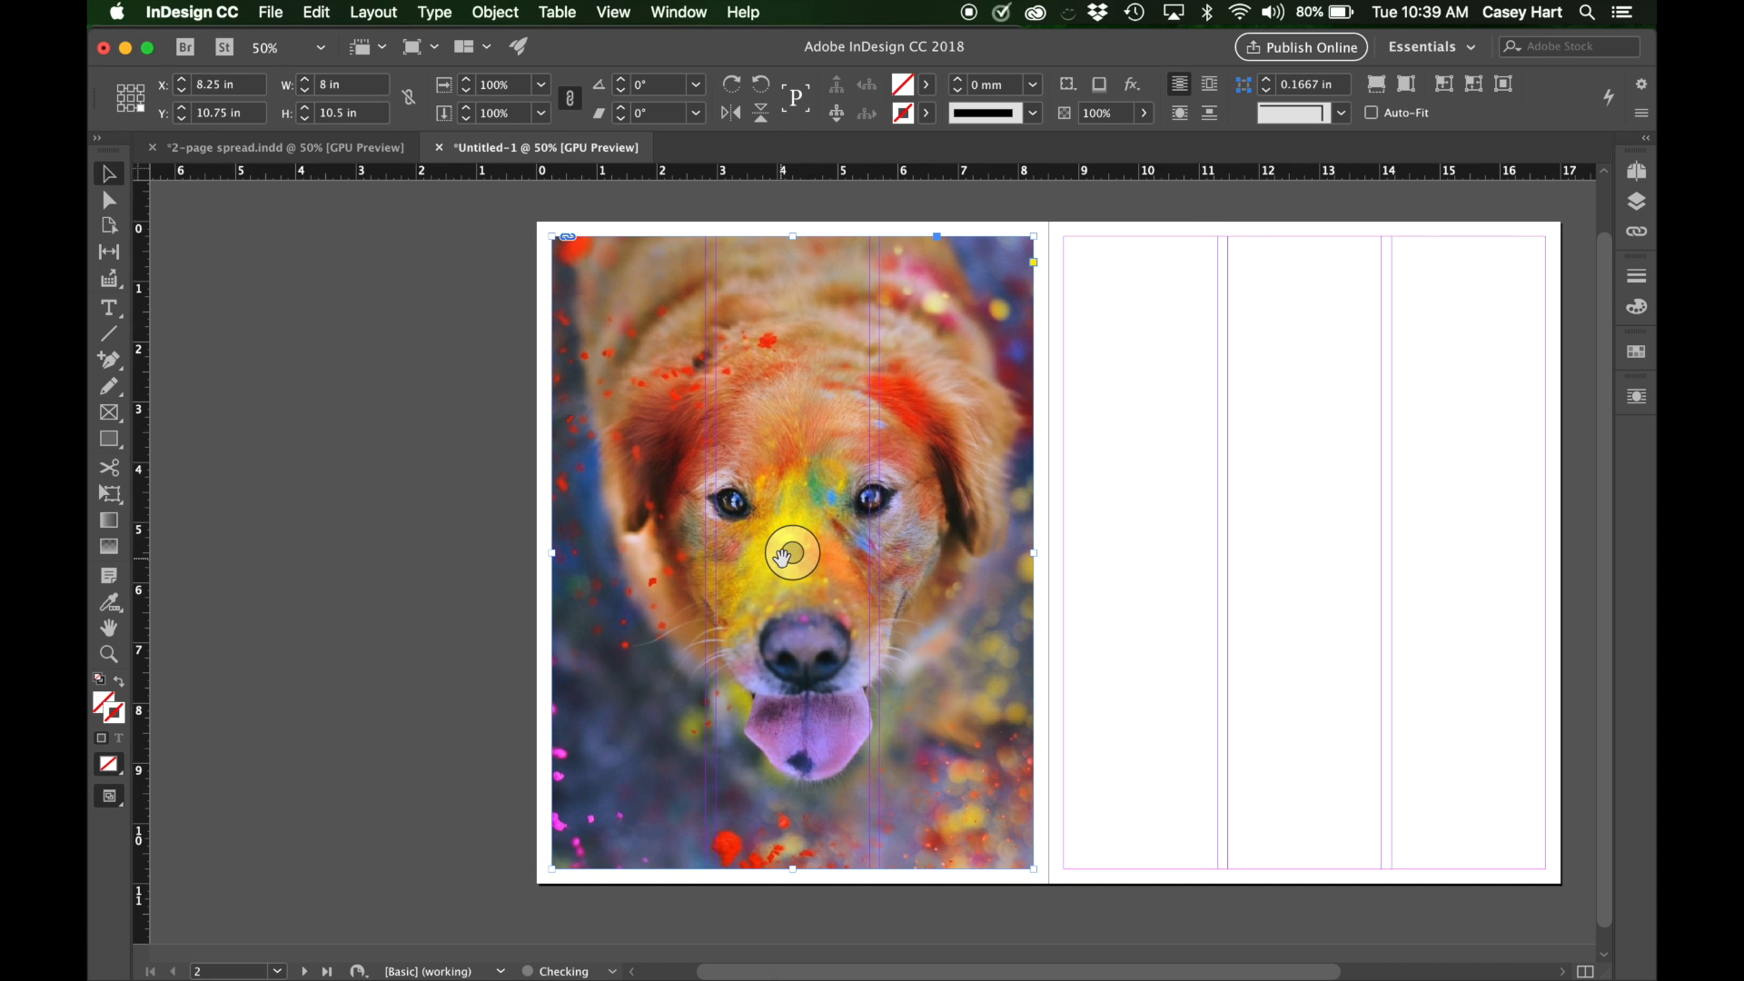
{"action": "left_click", "coordinate": [783, 558]}
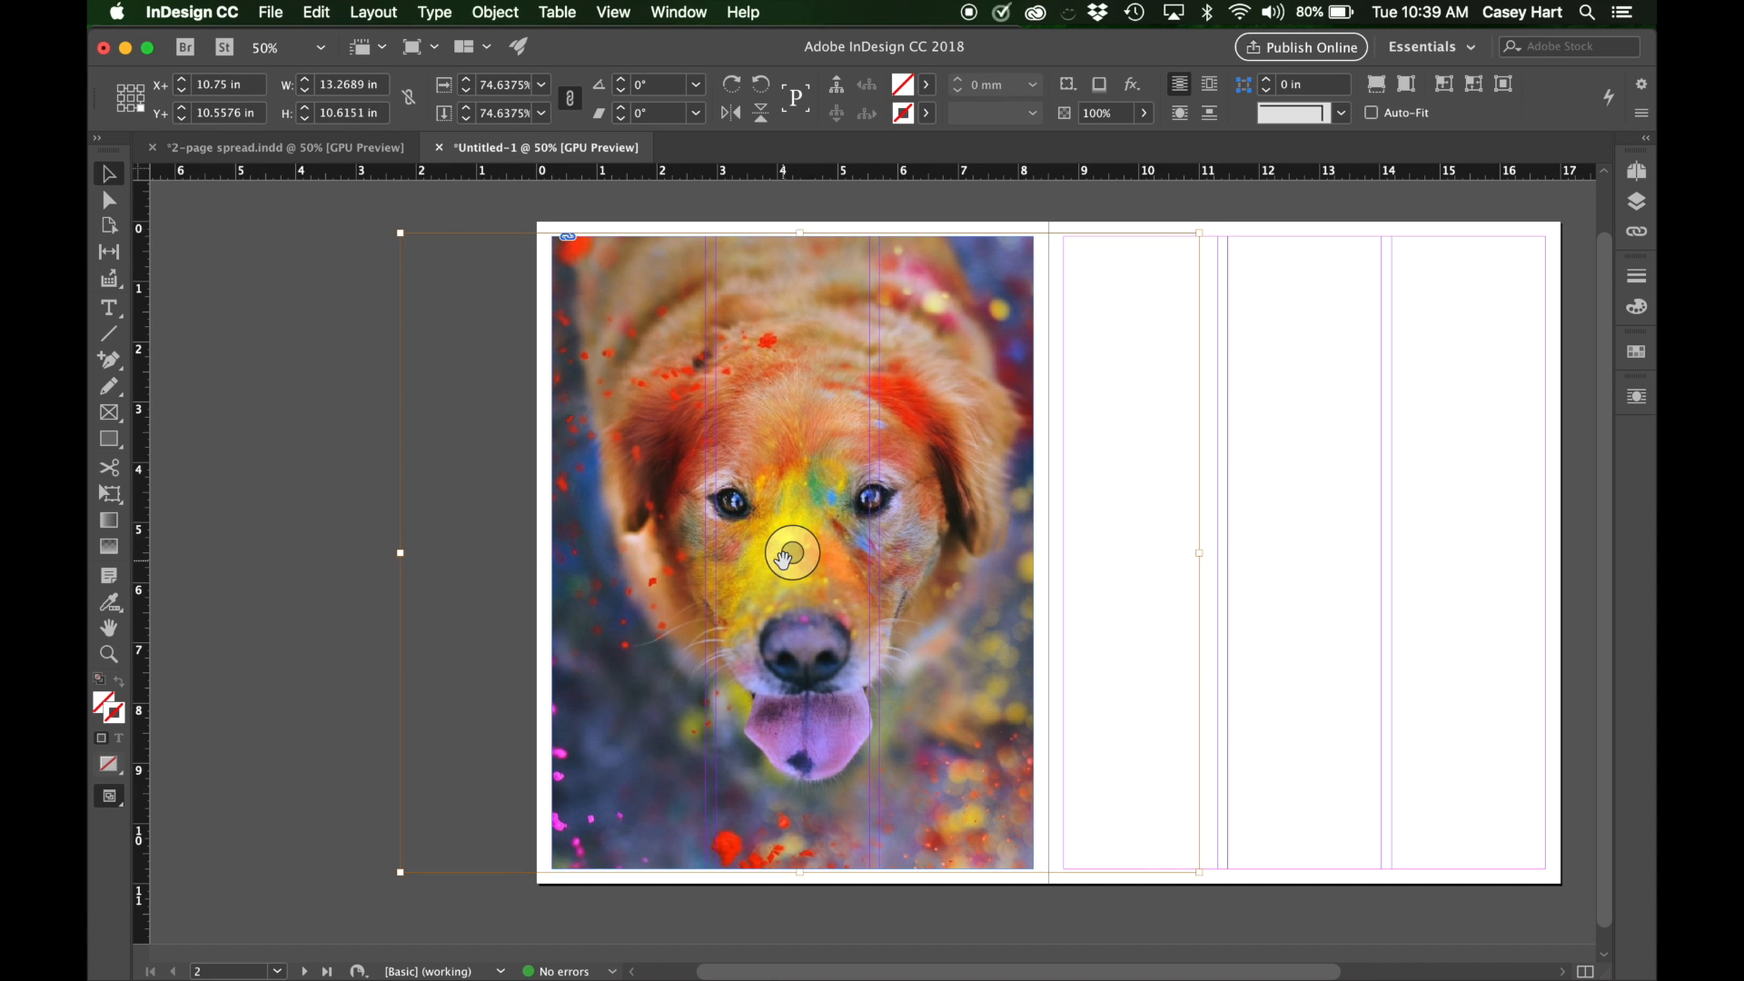
{"action": "left_click_drag", "start_coordinate": [401, 233], "coordinate": [371, 207]}
{"action": "key", "text": "super+z"}
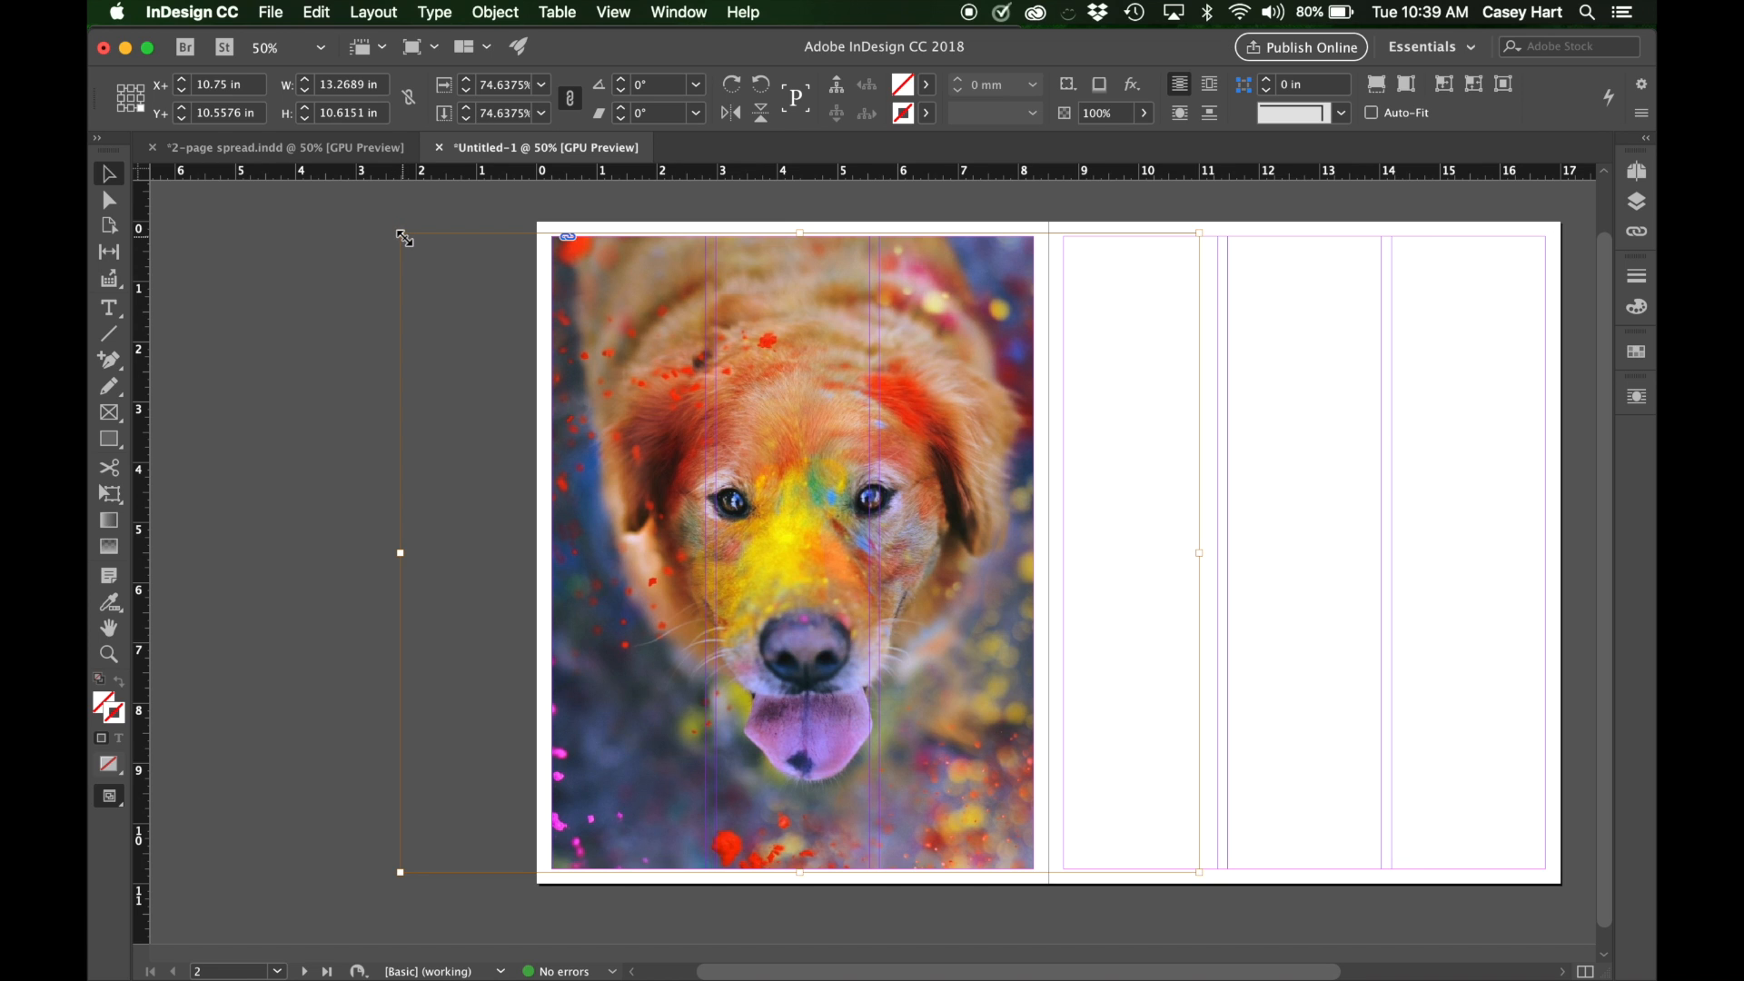
{"action": "mouse_move", "coordinate": [401, 235]}
{"action": "left_mouse_down"}
{"action": "mouse_move", "coordinate": [578, 374]}
{"action": "mouse_move", "coordinate": [388, 218]}
{"action": "left_mouse_up"}
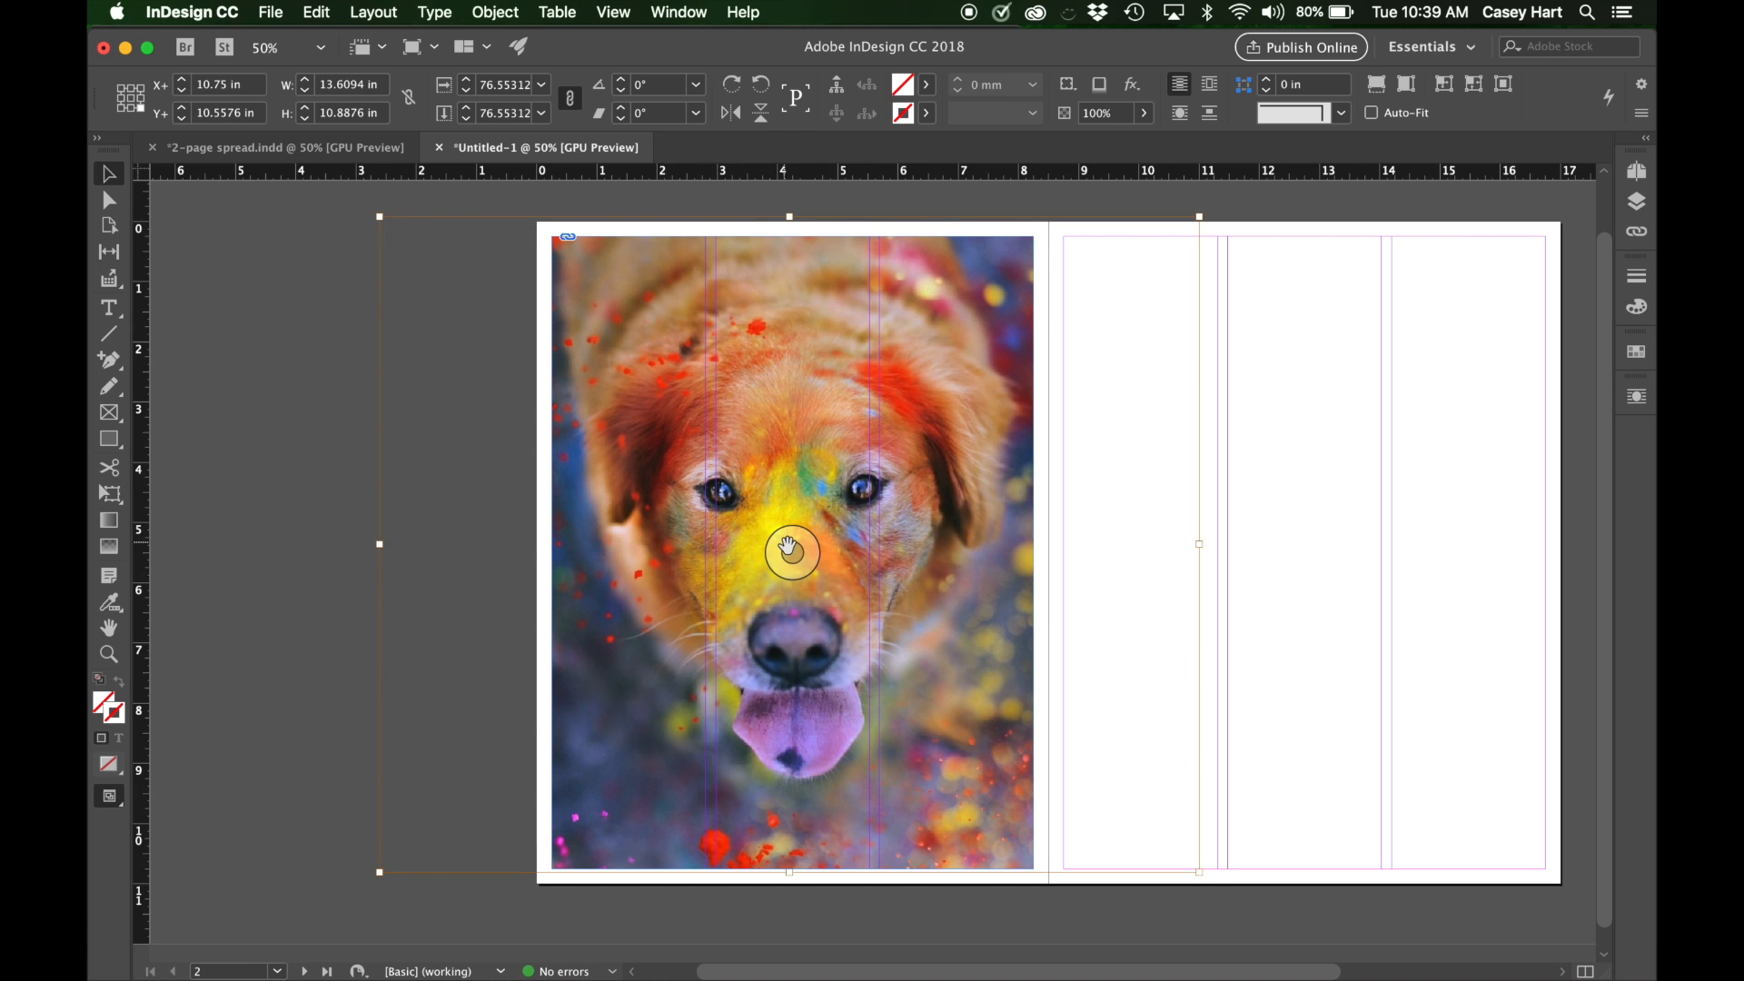
{"action": "left_click_drag", "start_coordinate": [792, 550], "coordinate": [803, 565]}
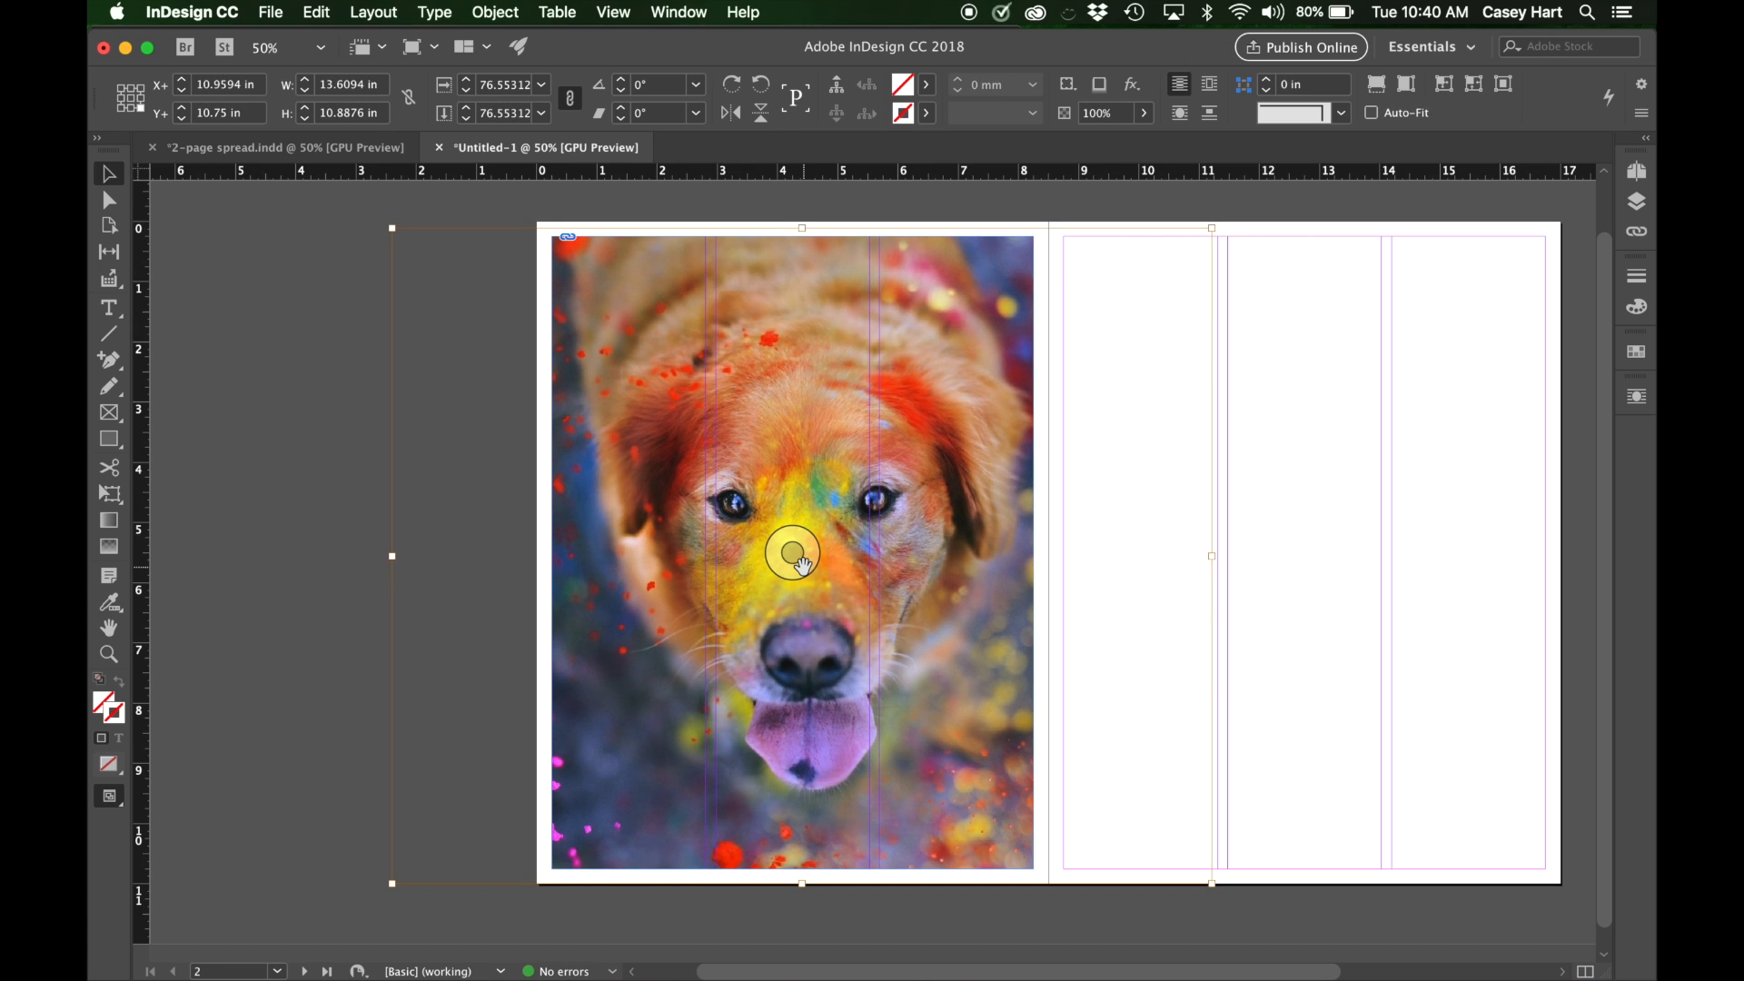
{"action": "mouse_move", "coordinate": [800, 566]}
{"action": "left_mouse_down"}
{"action": "mouse_move", "coordinate": [803, 582]}
{"action": "mouse_move", "coordinate": [817, 569]}
{"action": "left_mouse_up"}
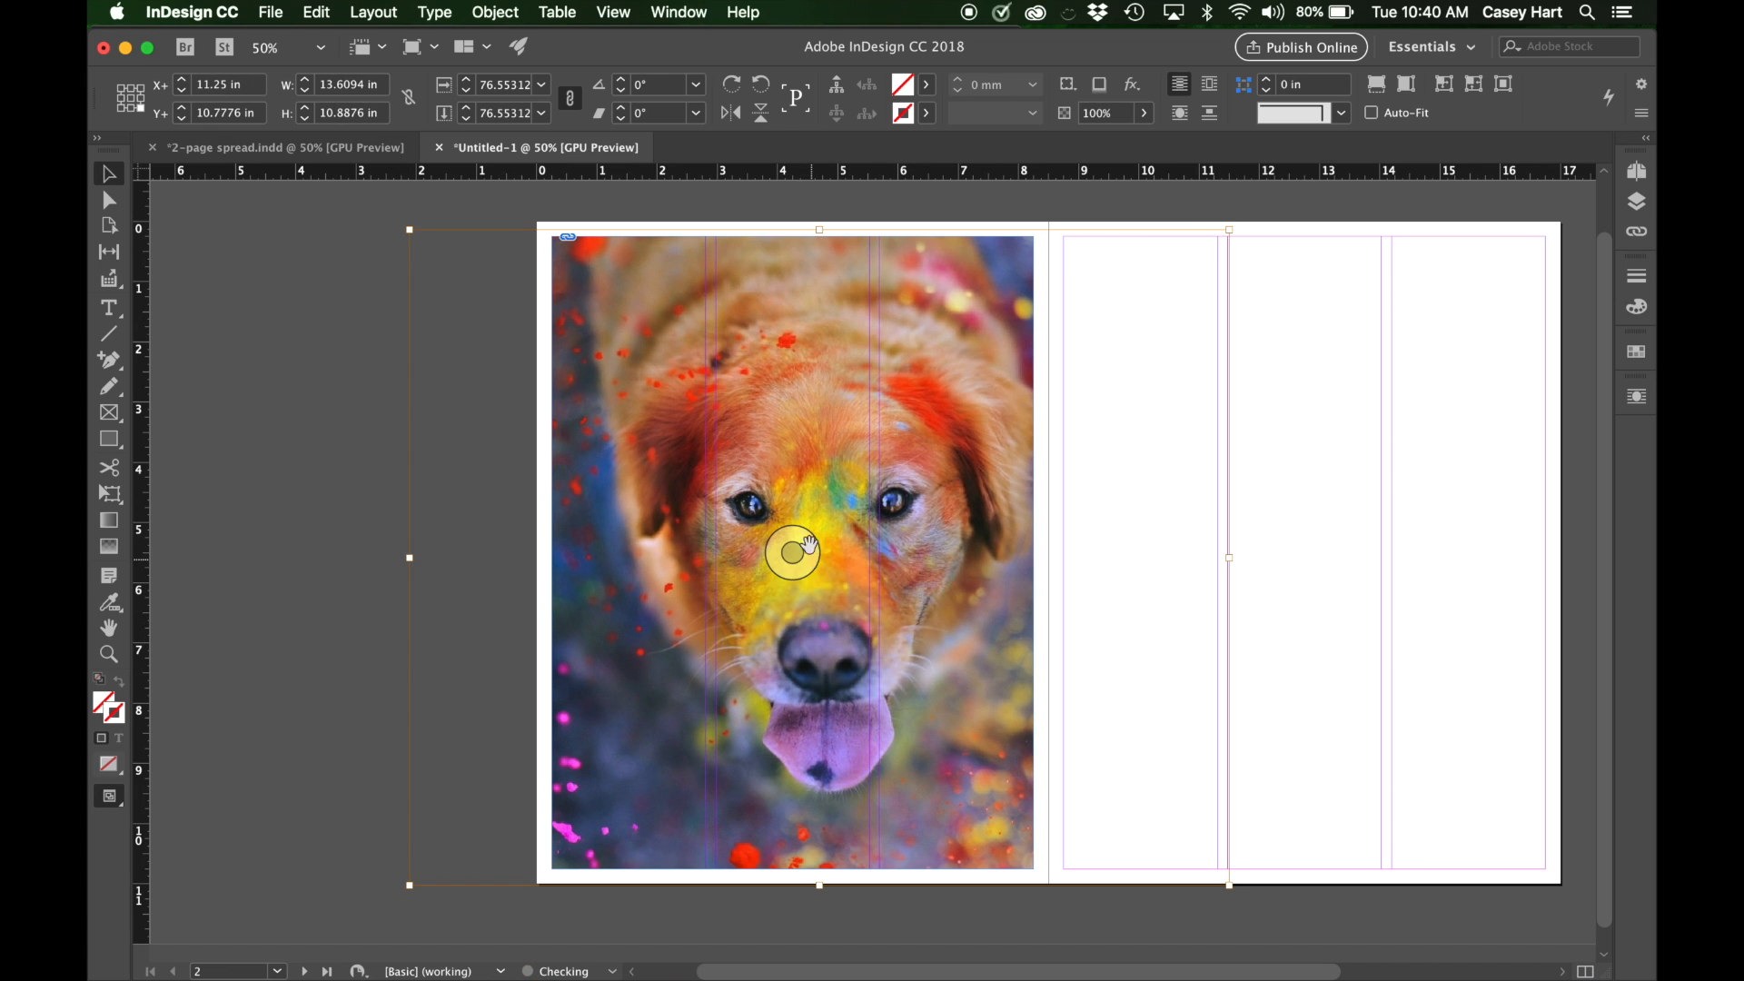
{"action": "left_click", "coordinate": [815, 509]}
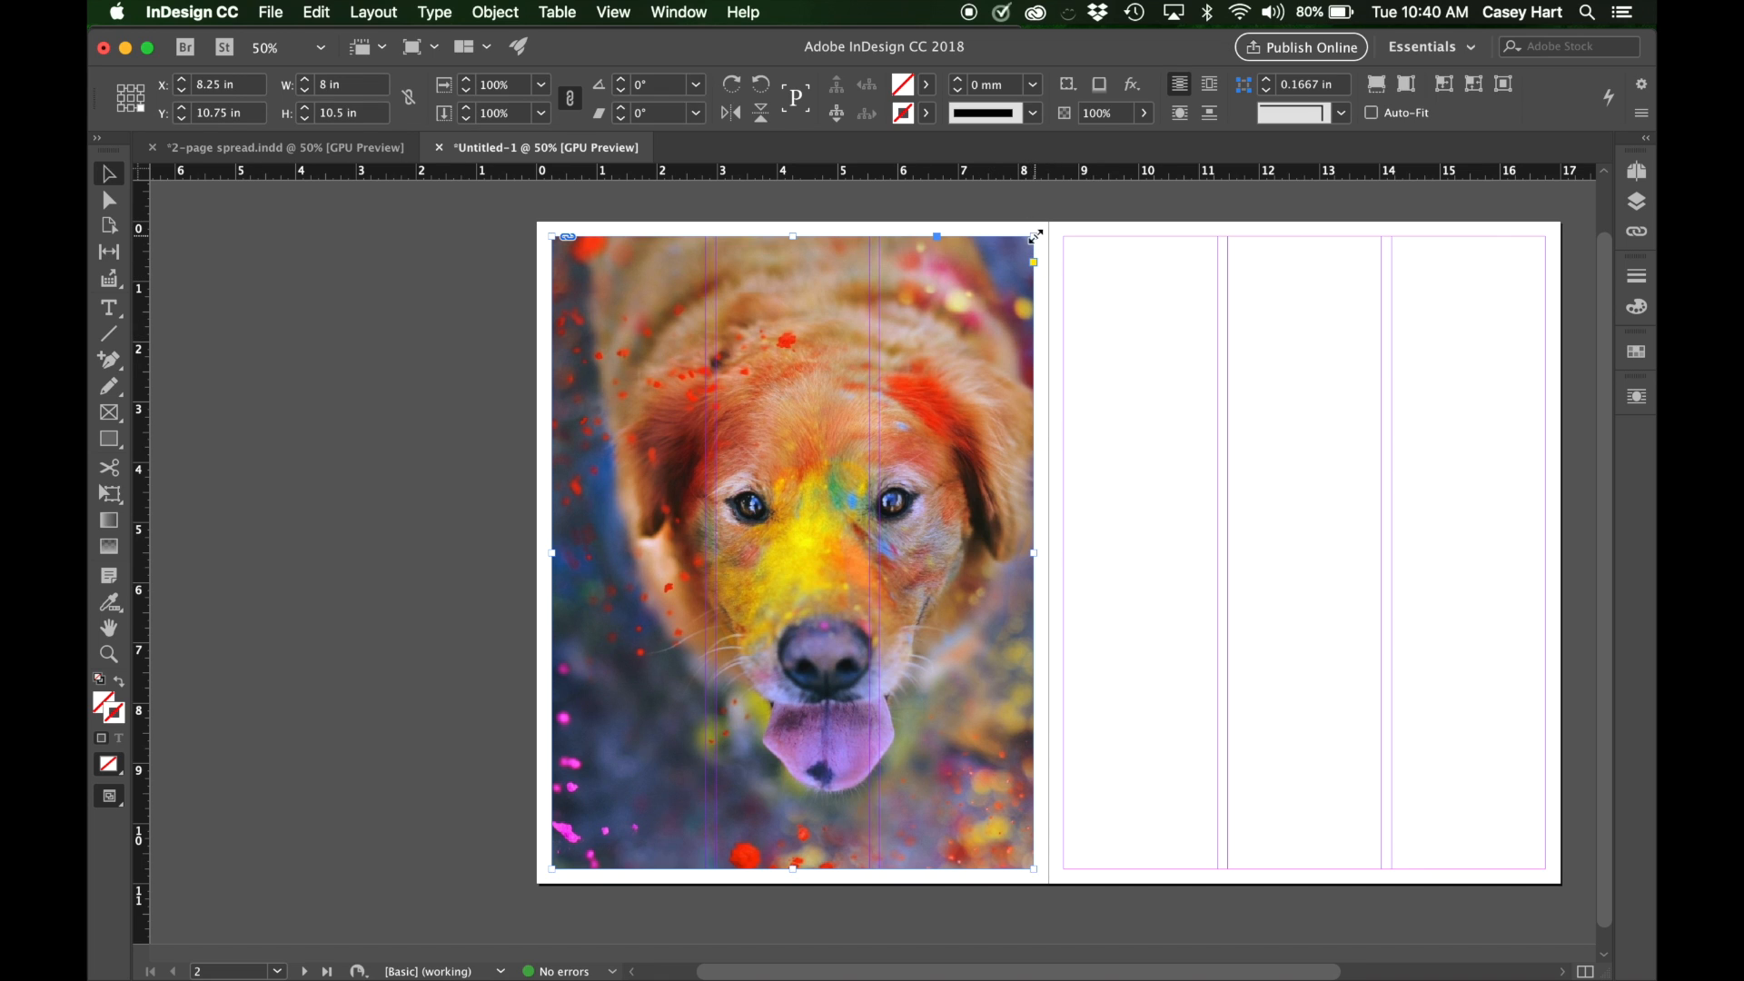
Try cropping the frame to about 5.88 by 6.91 in, undo the crop, and shift the image inside the frame slightly toward the outer edge.
{"action": "left_click_drag", "start_coordinate": [1036, 237], "coordinate": [906, 453]}
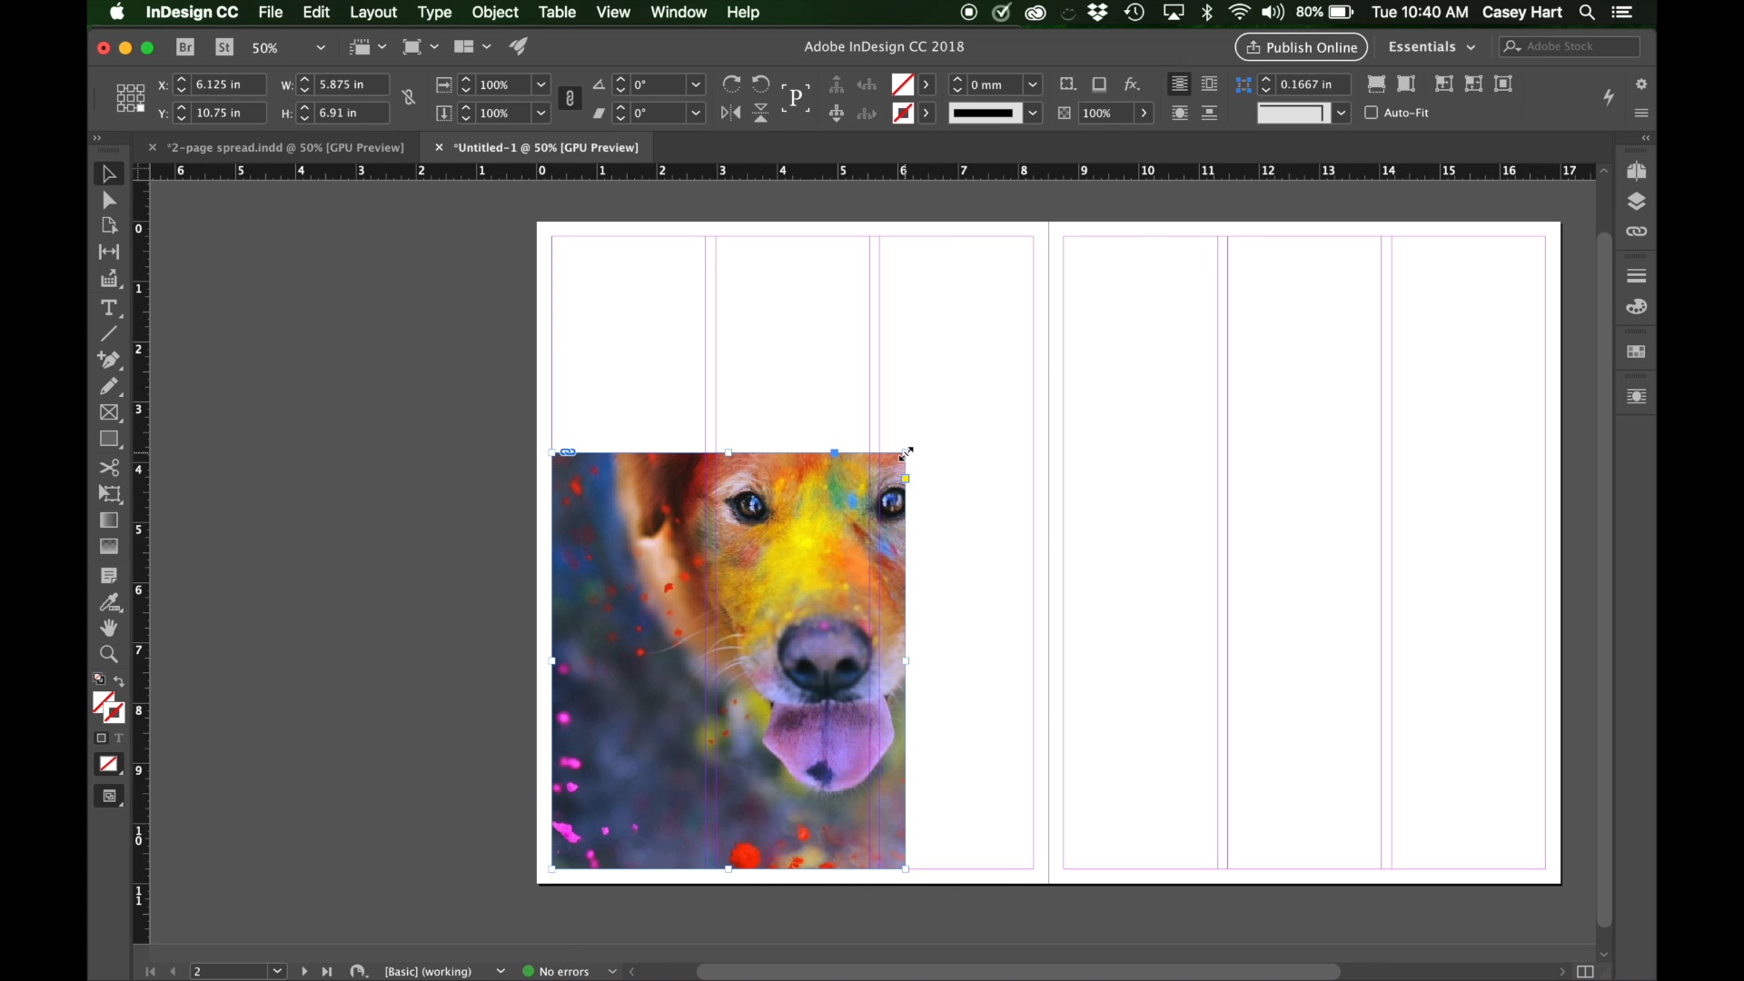
{"action": "key", "text": "super+z"}
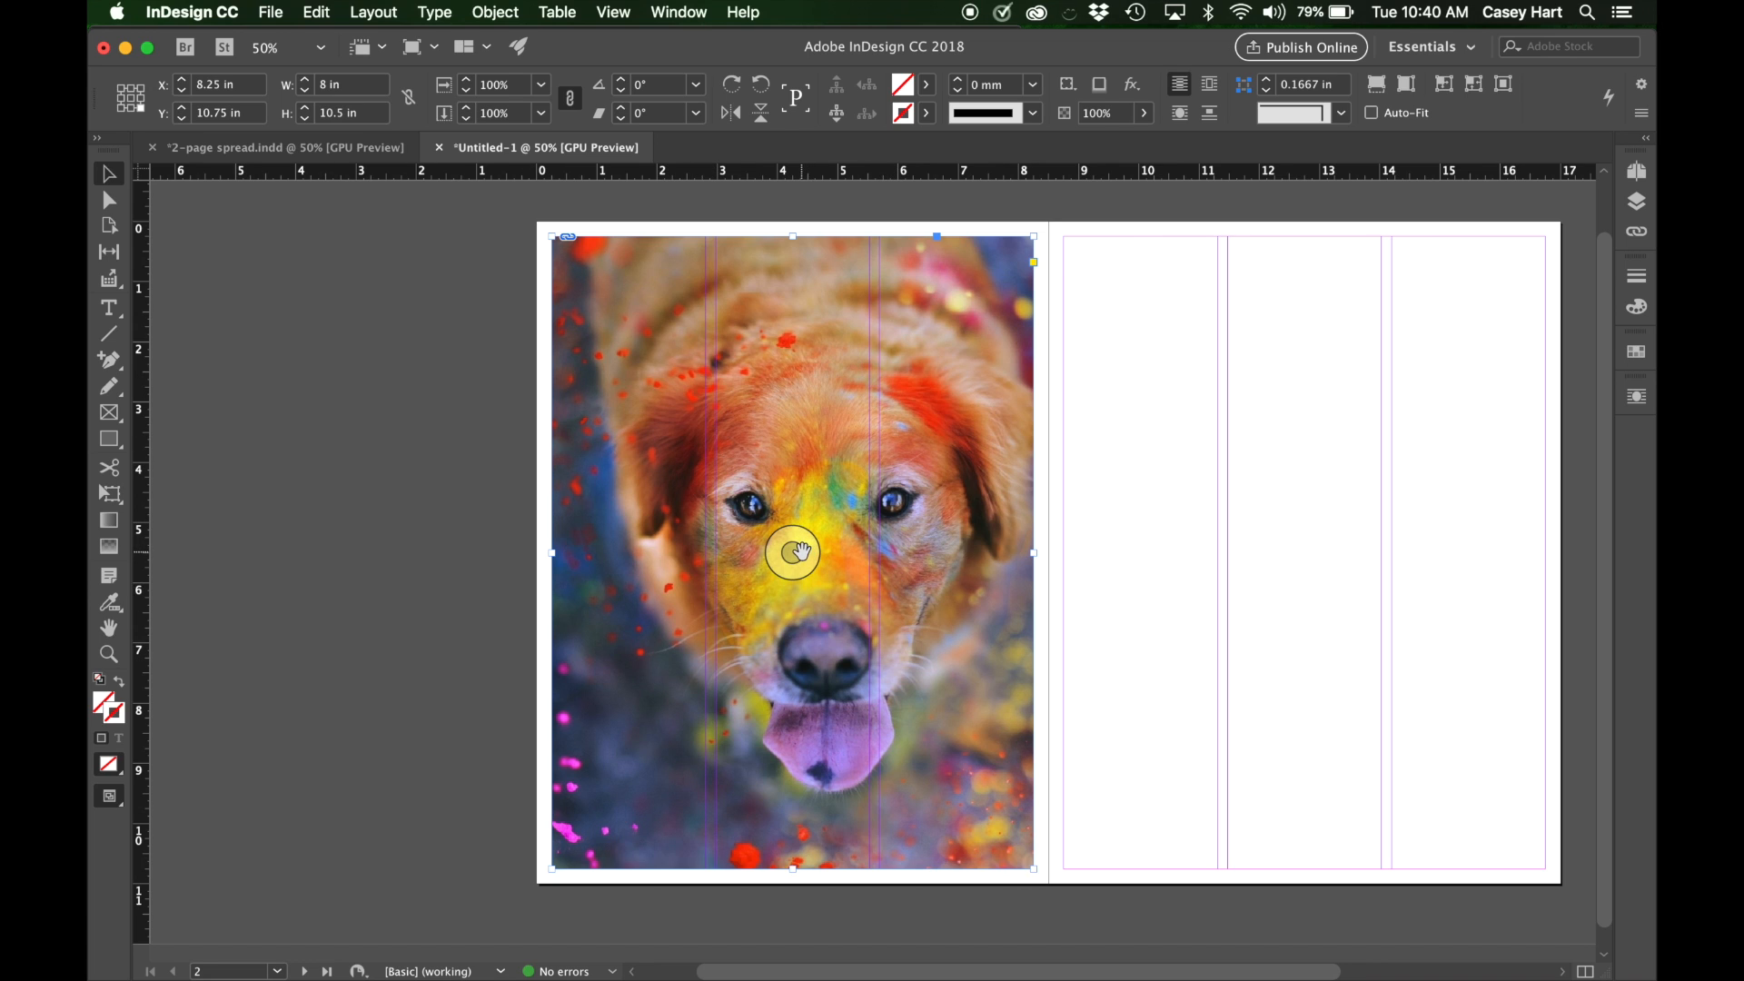
{"action": "left_click_drag", "start_coordinate": [802, 550], "coordinate": [783, 551]}
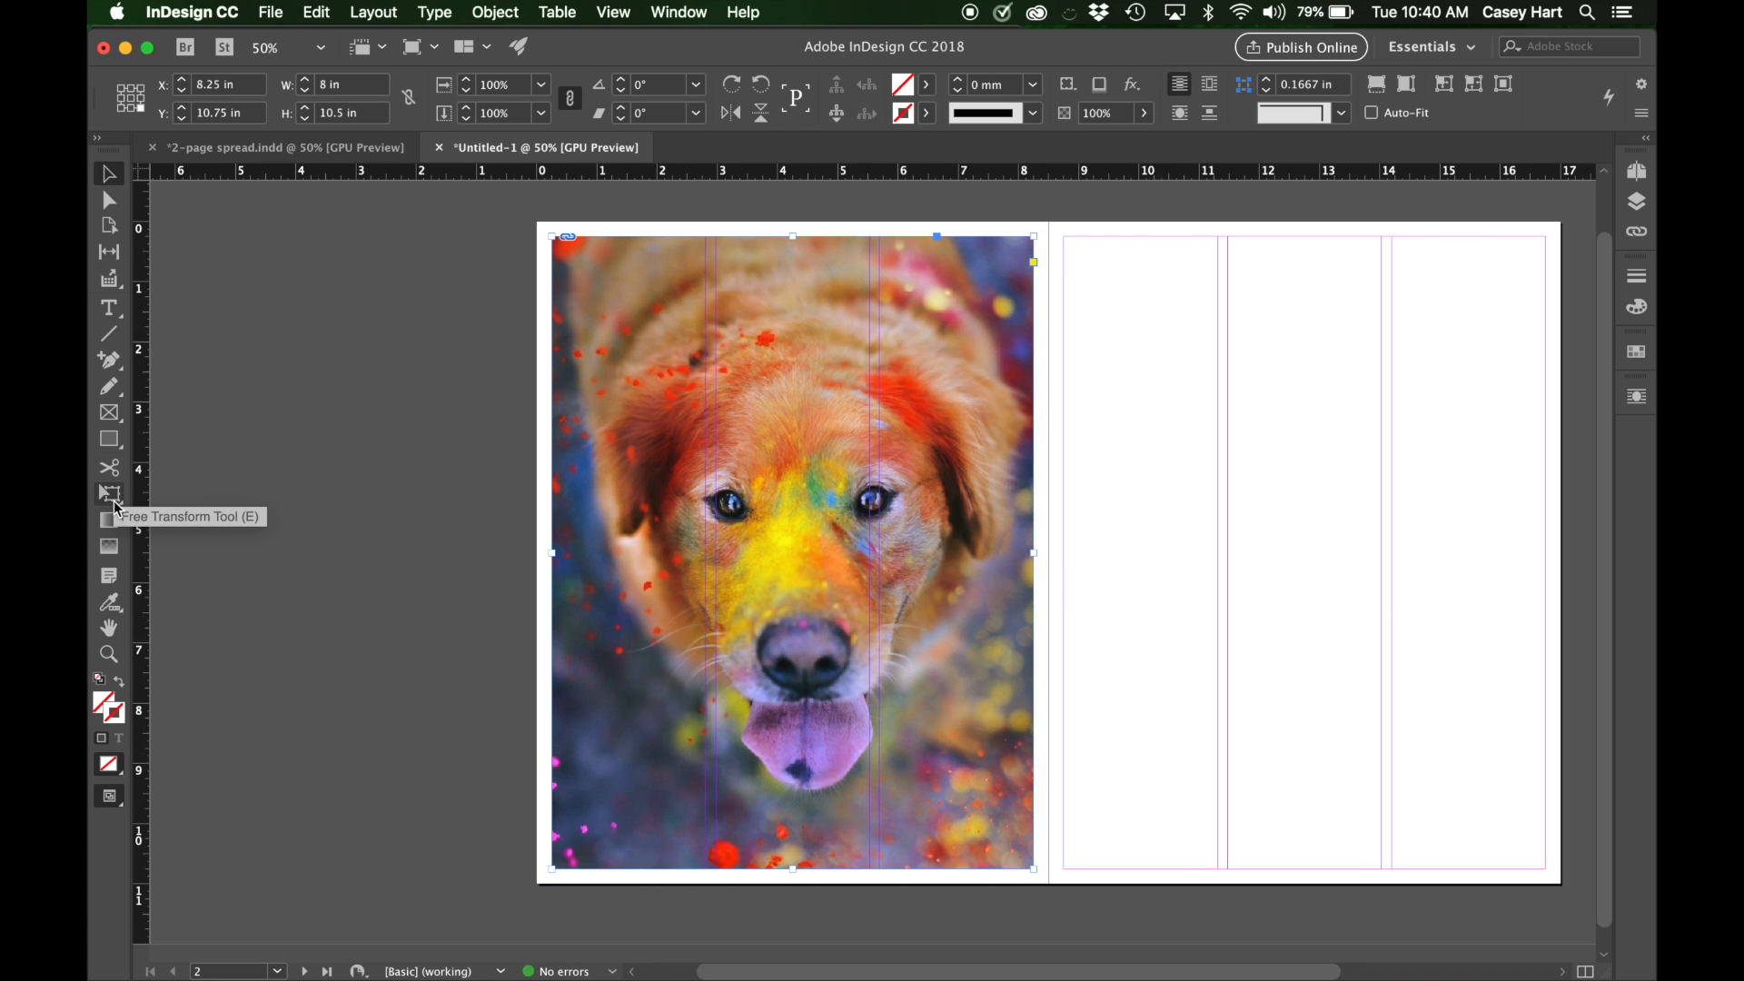
Try scaling the frame and image together to about 6.41 by 8.75 in with the Free Transform tool, and undo the scaling.
{"action": "left_click", "coordinate": [114, 502]}
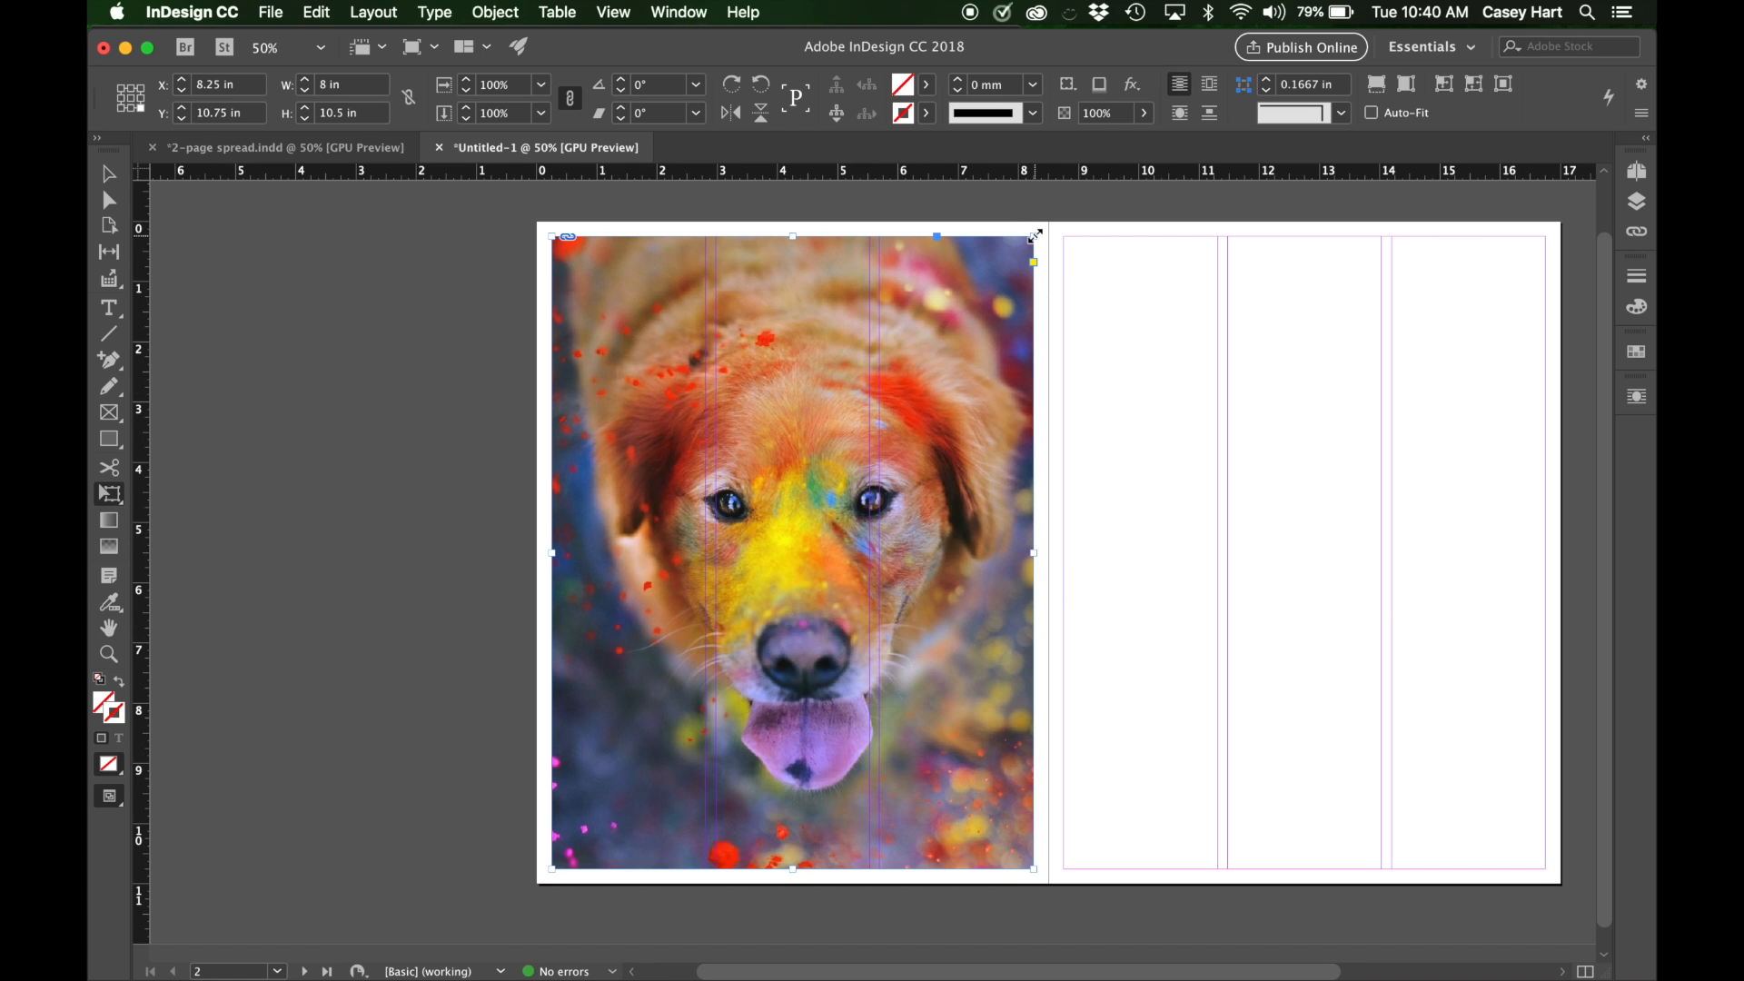
{"action": "left_click_drag", "start_coordinate": [1035, 236], "coordinate": [1073, 460]}
{"action": "key", "text": "super+z"}
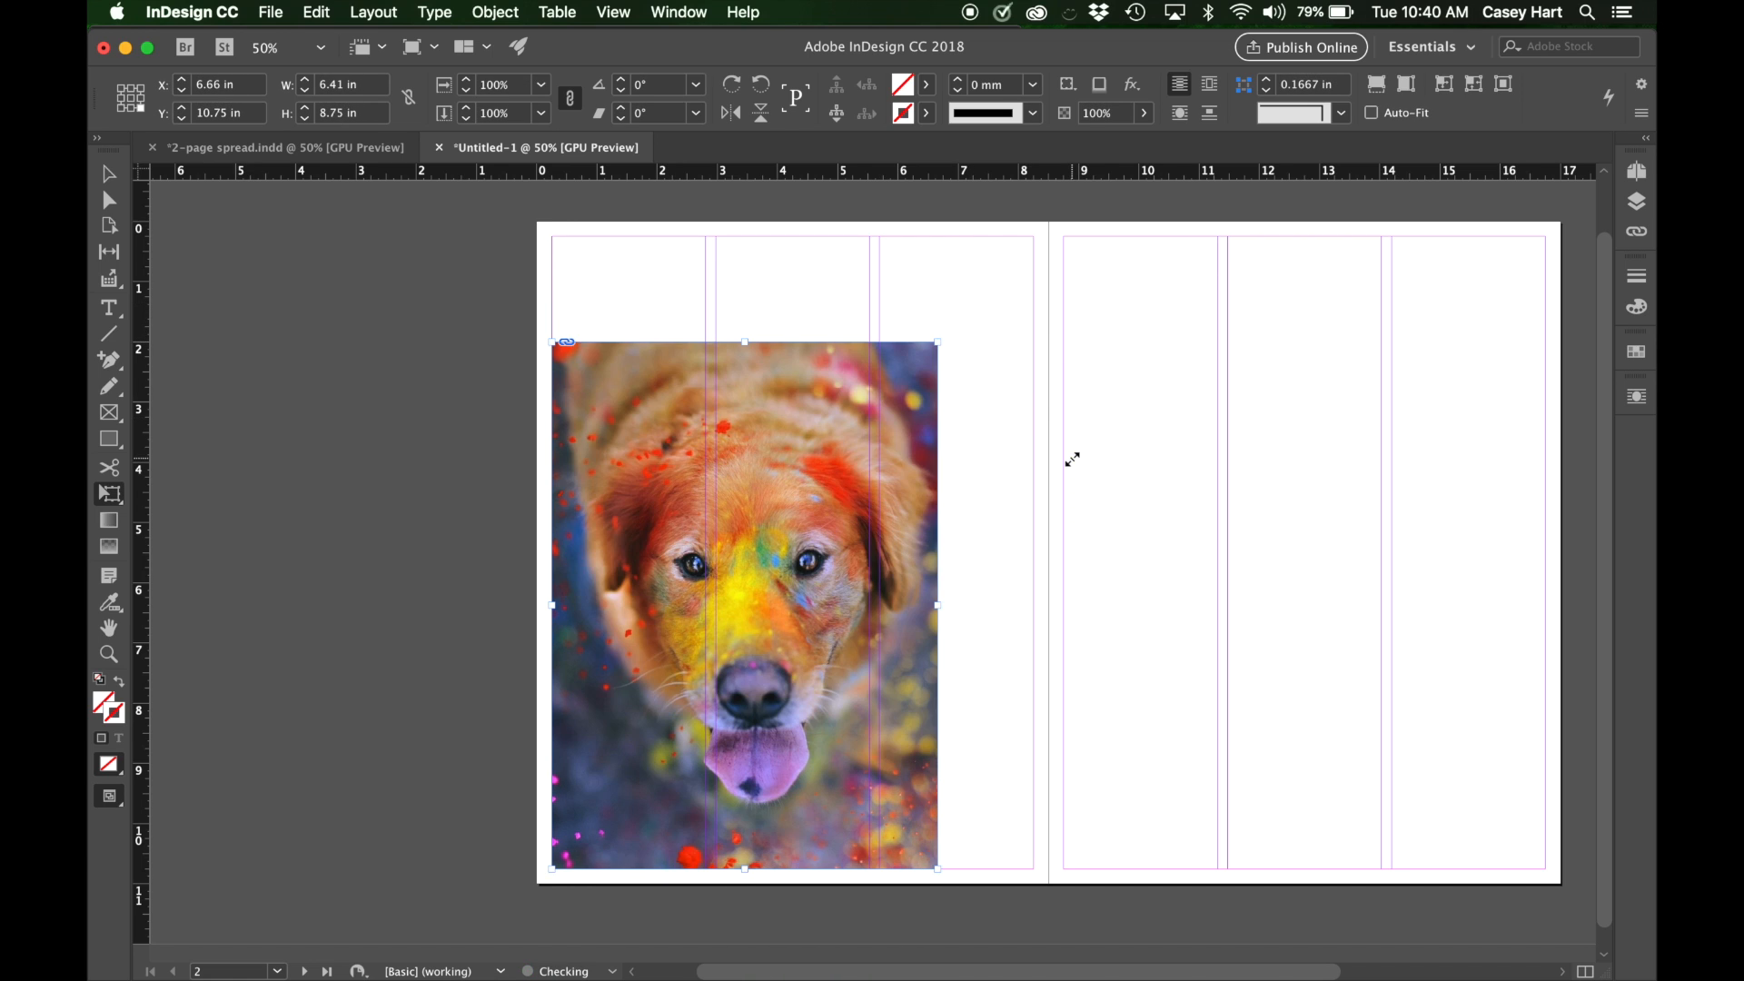
Undo the last scaling of the dog photo, switch to the Selection tool, and deselect the photo.
{"action": "key", "text": "super+z"}
{"action": "key", "text": "super+z"}
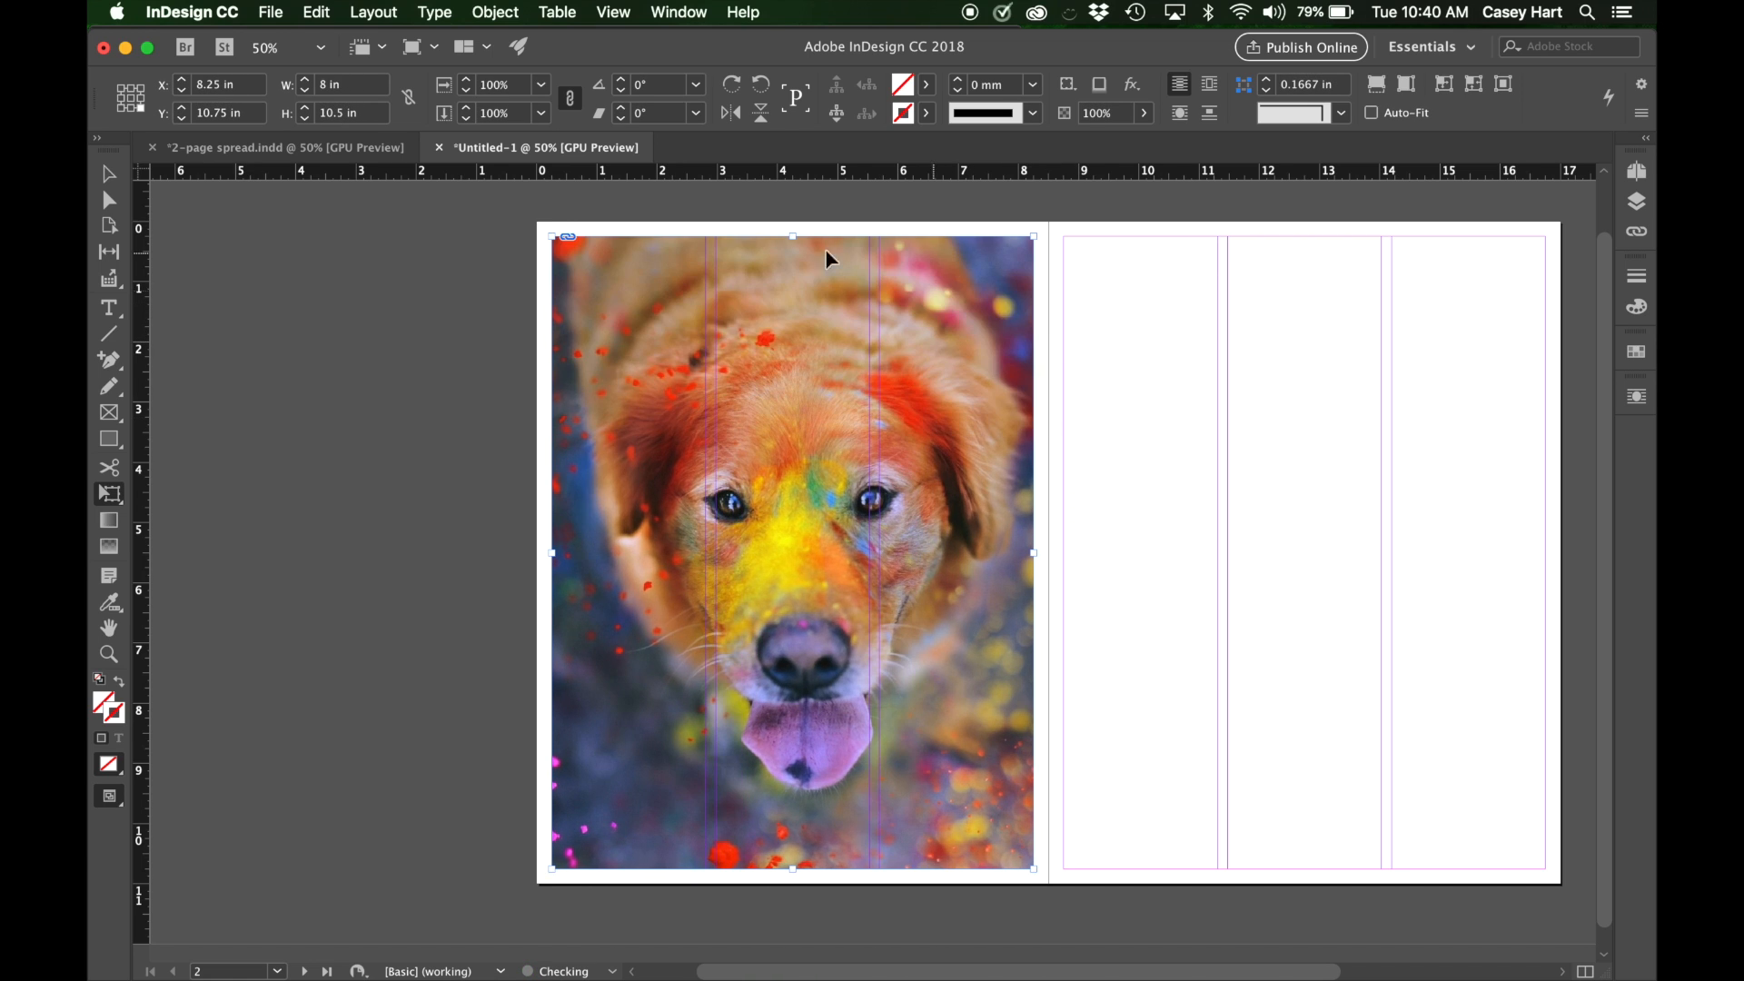
{"action": "scroll", "coordinate": [471, 248], "scroll_direction": "left", "scroll_amount": 2}
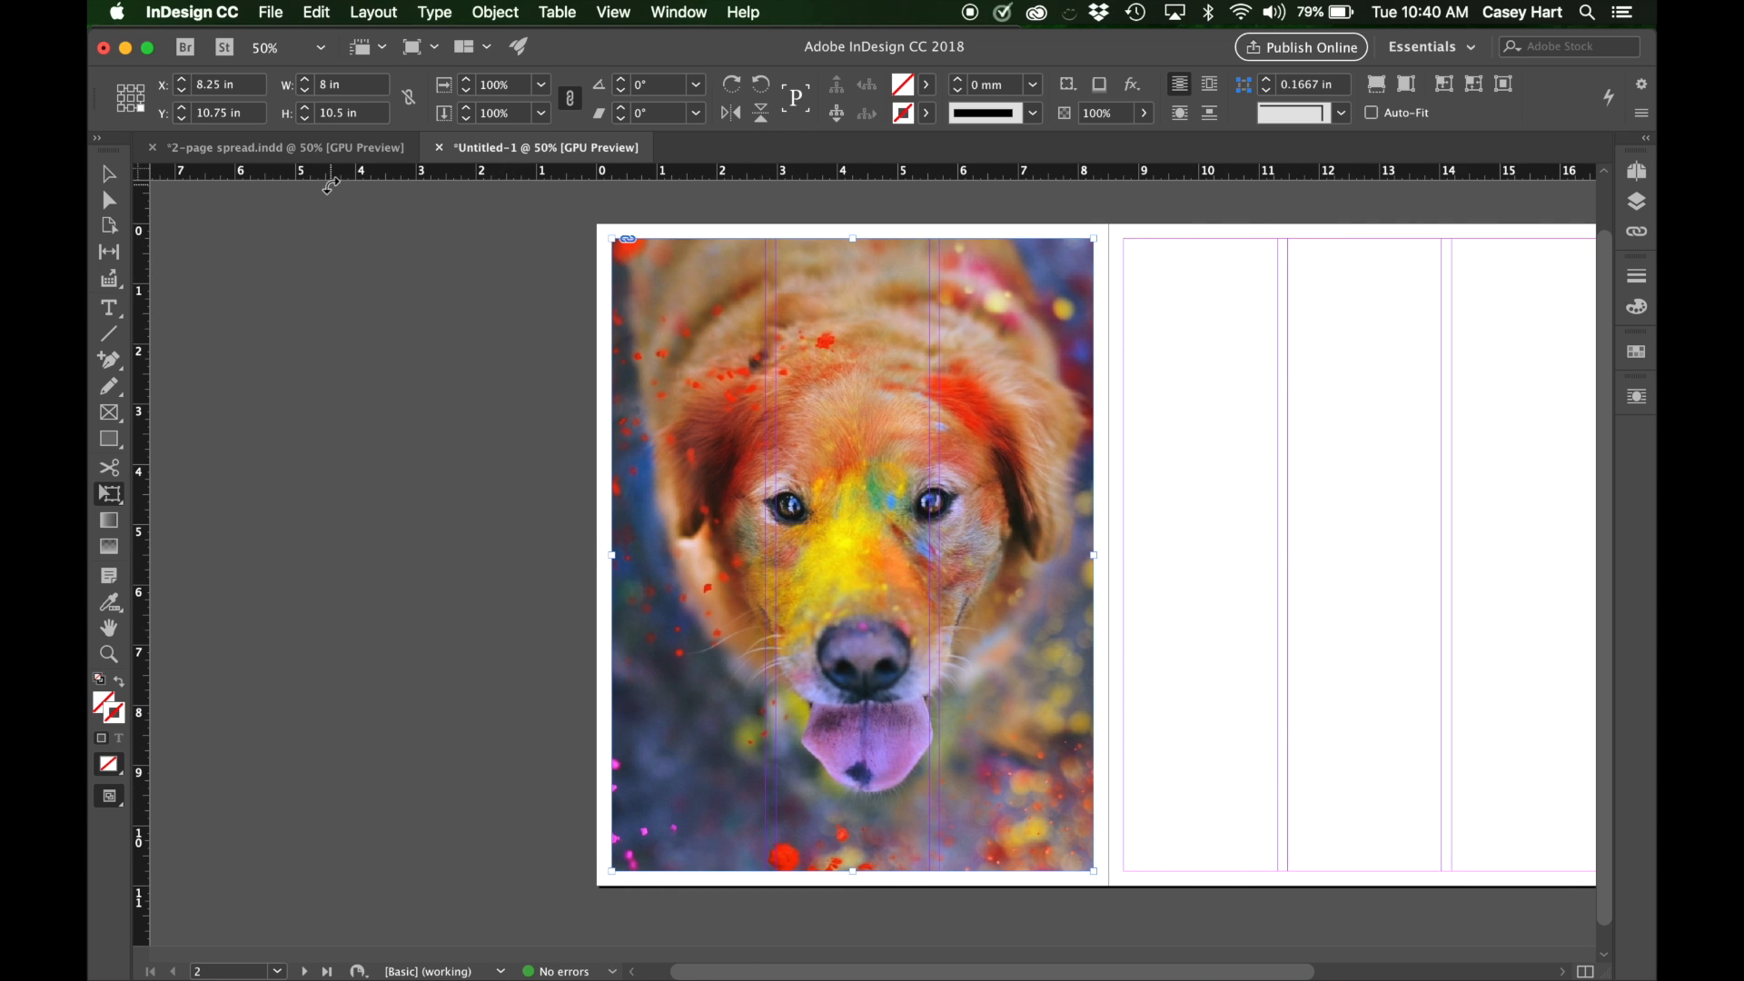
{"action": "left_click", "coordinate": [109, 174]}
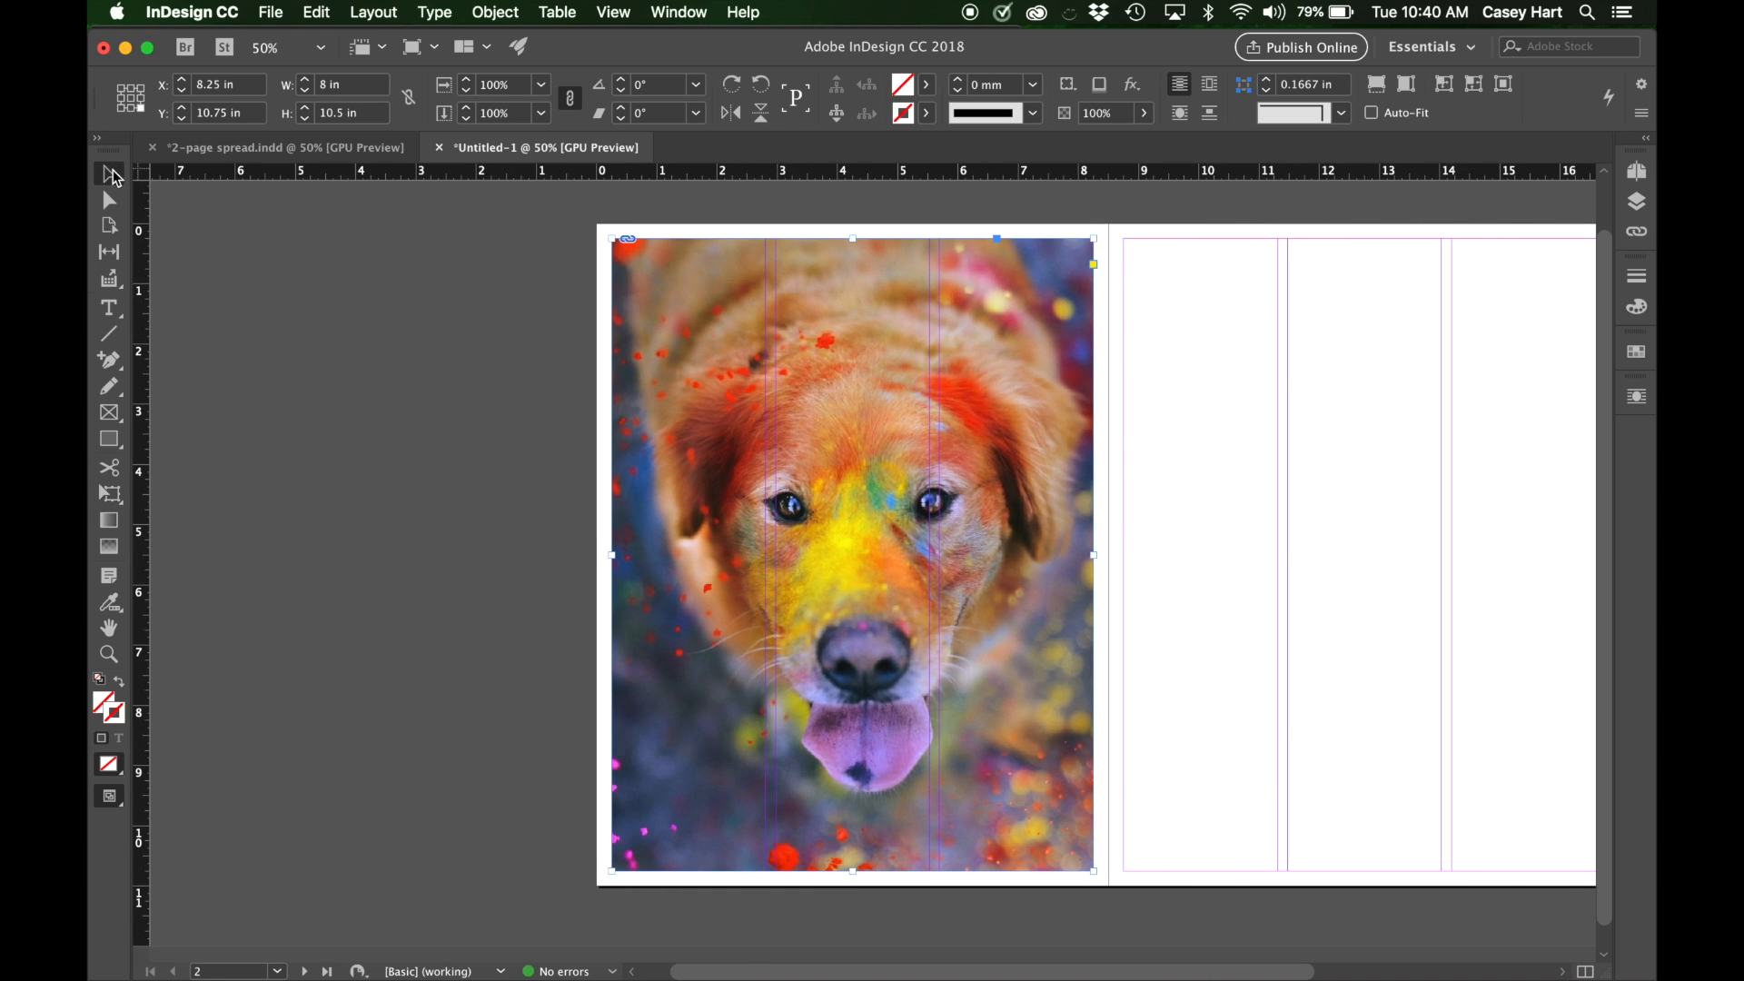
{"action": "left_click", "coordinate": [1213, 790]}
Place dog bone.jpeg on the pasteboard beside the right page at about 5.37 by 5.13 in.
{"action": "scroll", "coordinate": [1215, 789], "scroll_direction": "right", "scroll_amount": 2}
{"action": "scroll", "coordinate": [1214, 789], "scroll_direction": "up", "scroll_amount": 2}
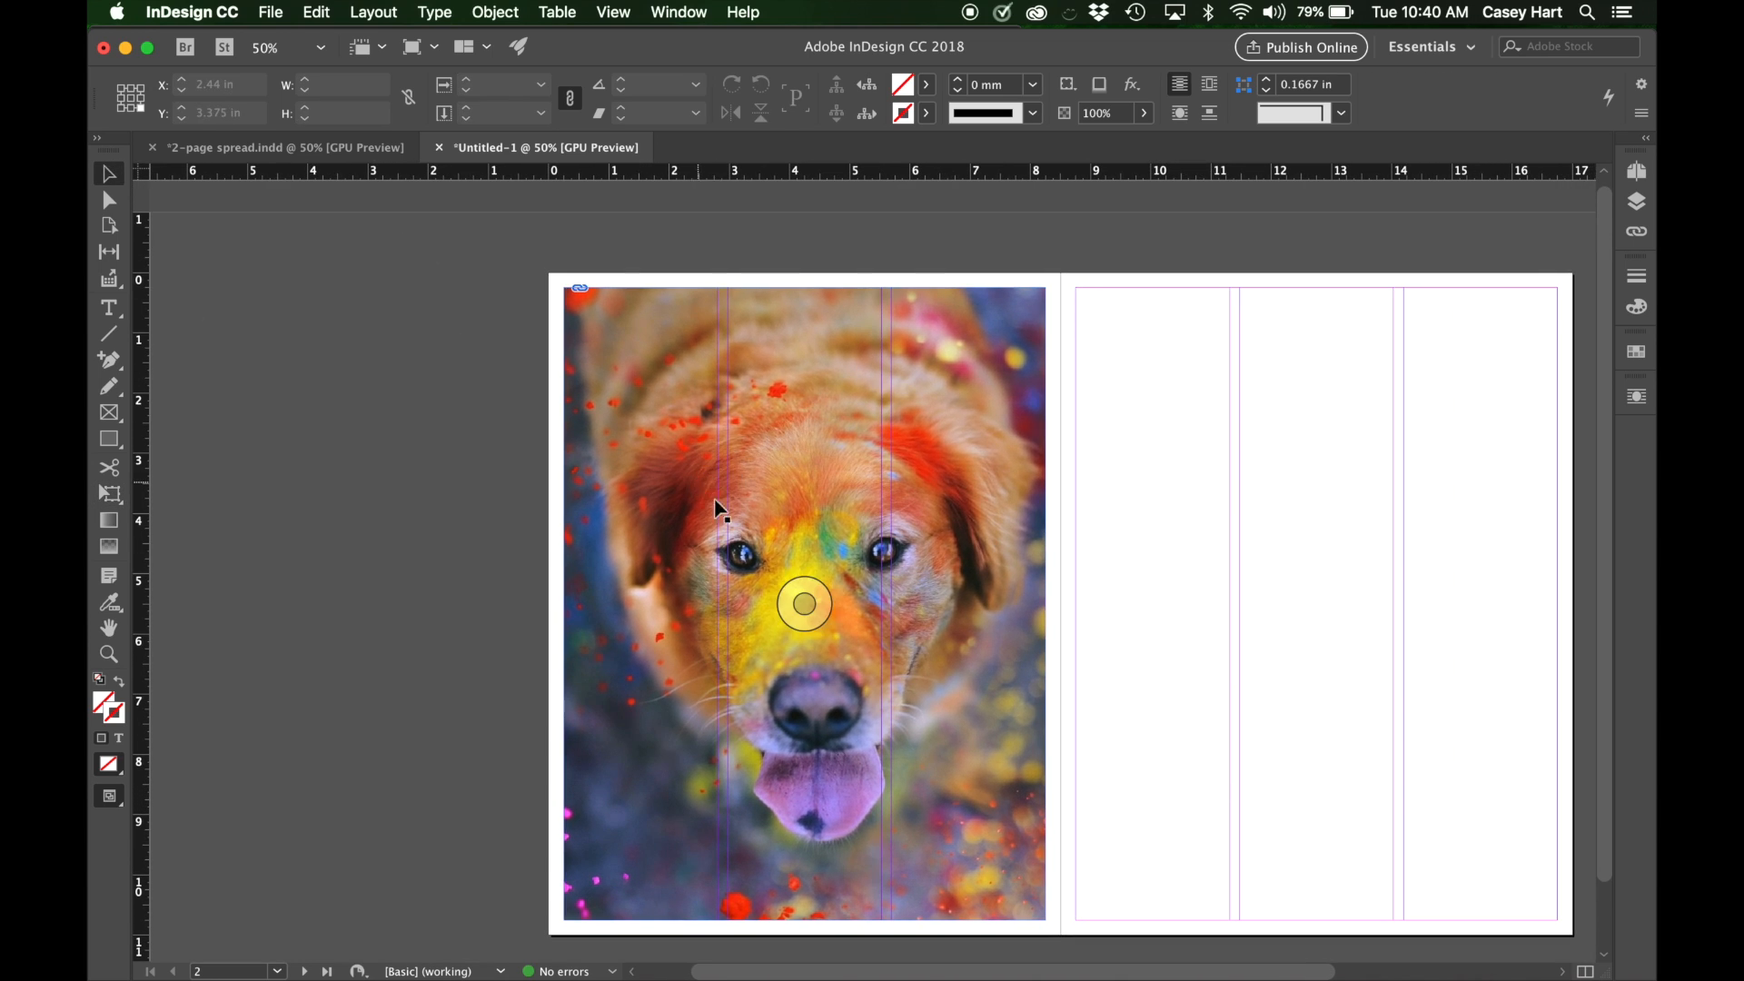
{"action": "scroll", "coordinate": [743, 517], "scroll_direction": "right", "scroll_amount": 2}
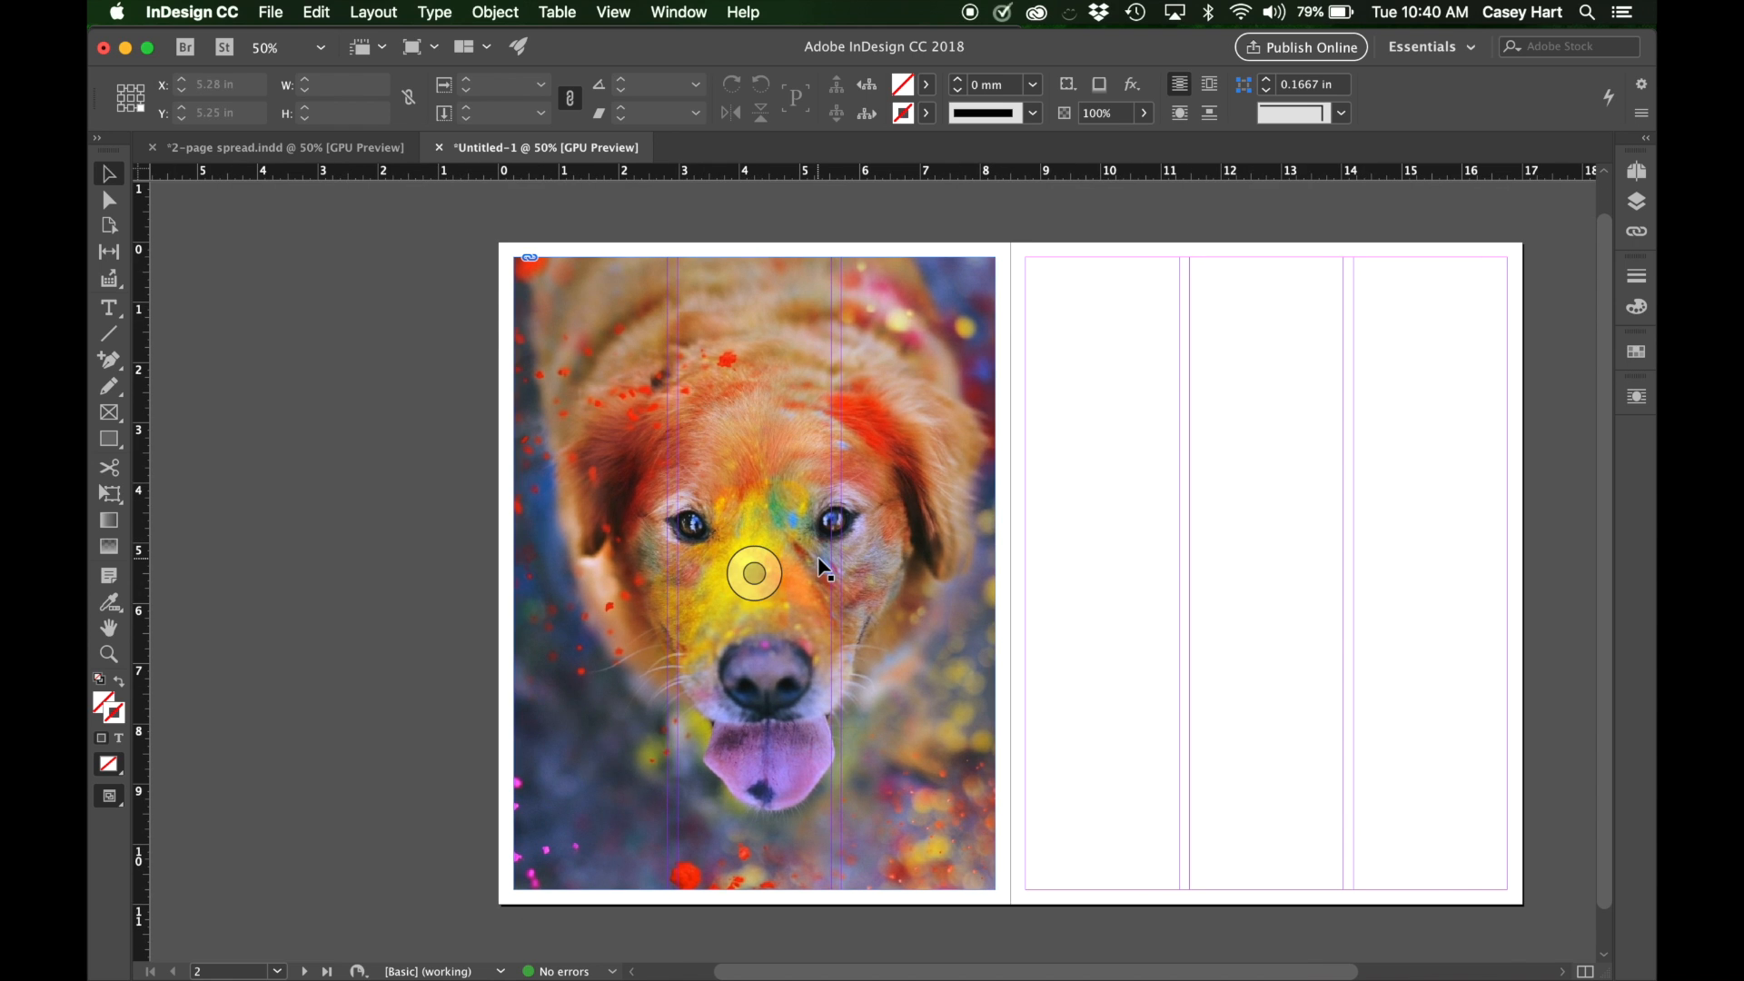
{"action": "scroll", "coordinate": [825, 569], "scroll_direction": "right", "scroll_amount": 2}
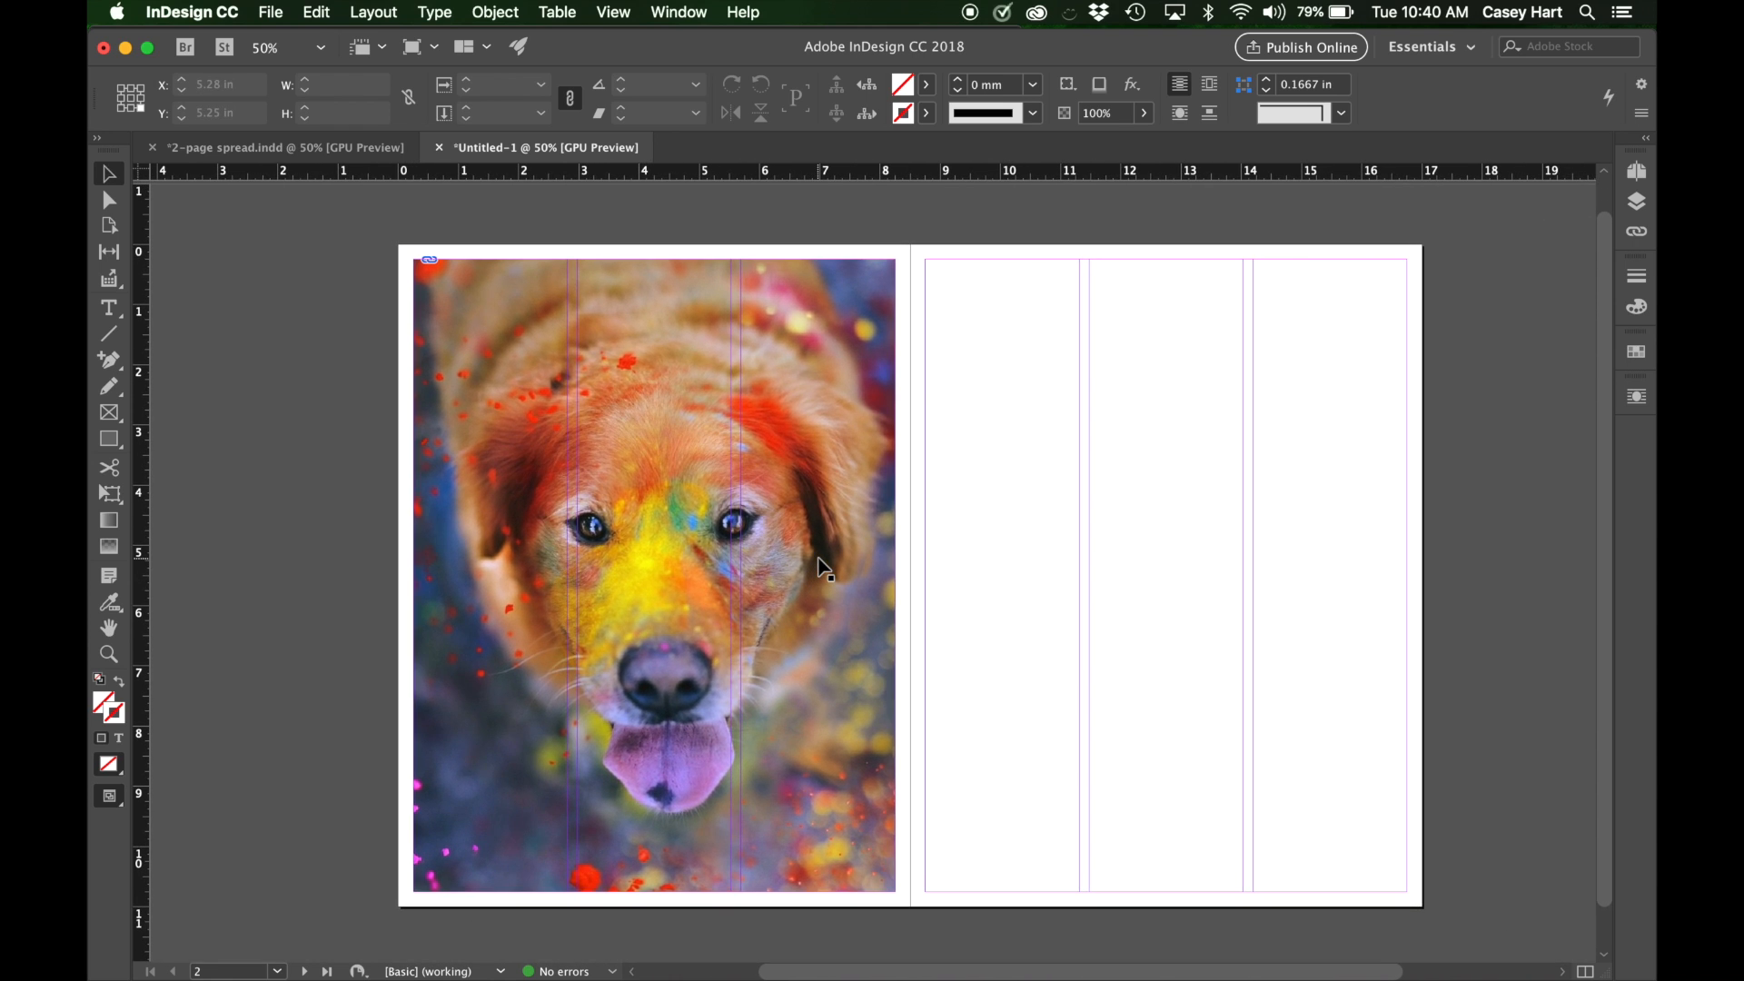
{"action": "scroll", "coordinate": [825, 569], "scroll_direction": "right", "scroll_amount": 2}
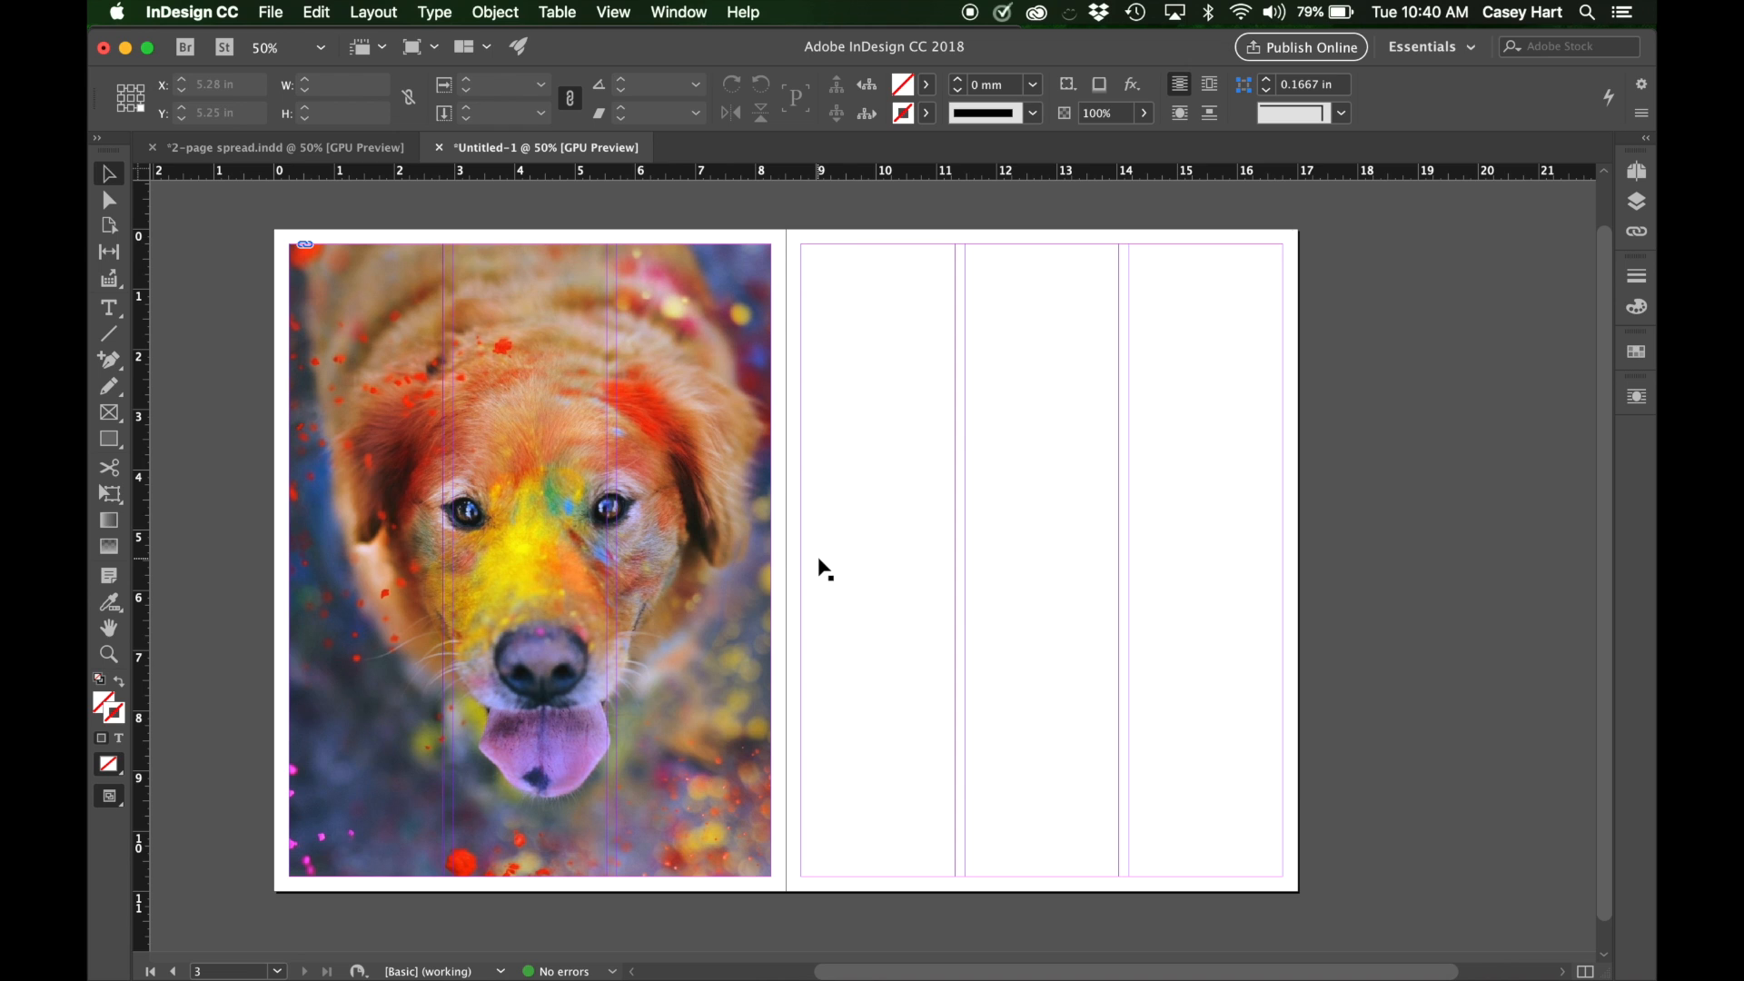
{"action": "key", "text": "super+d"}
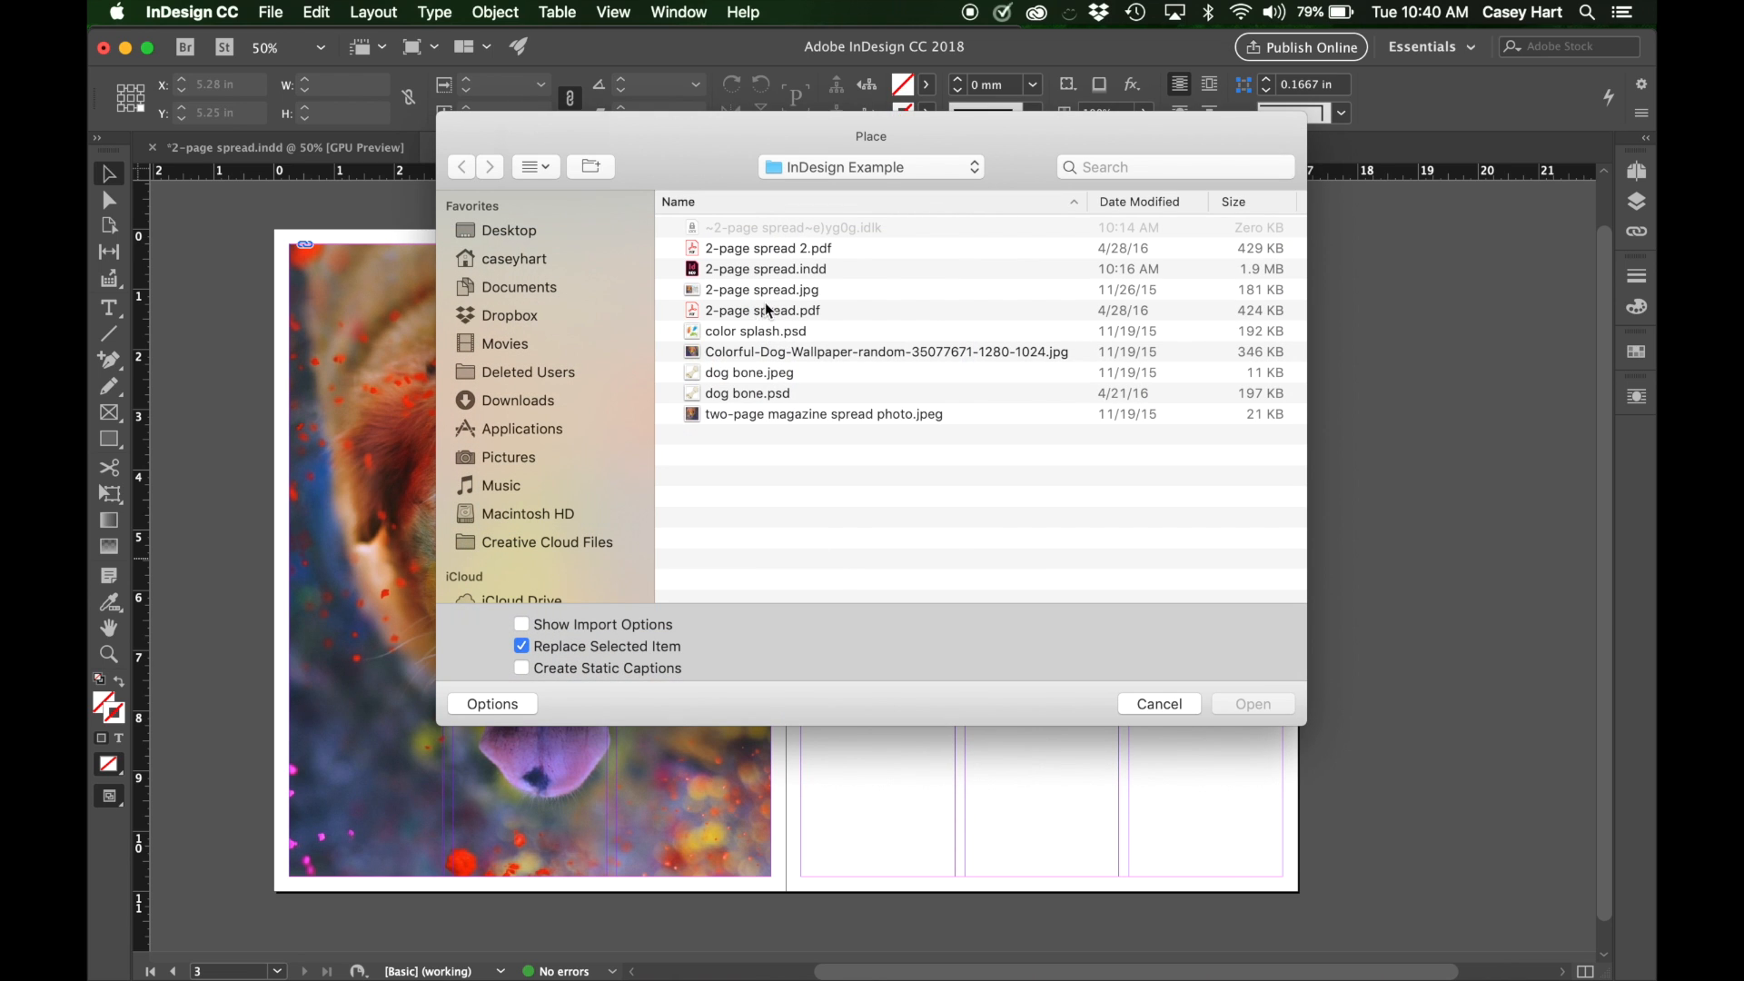
{"action": "left_click", "coordinate": [753, 394]}
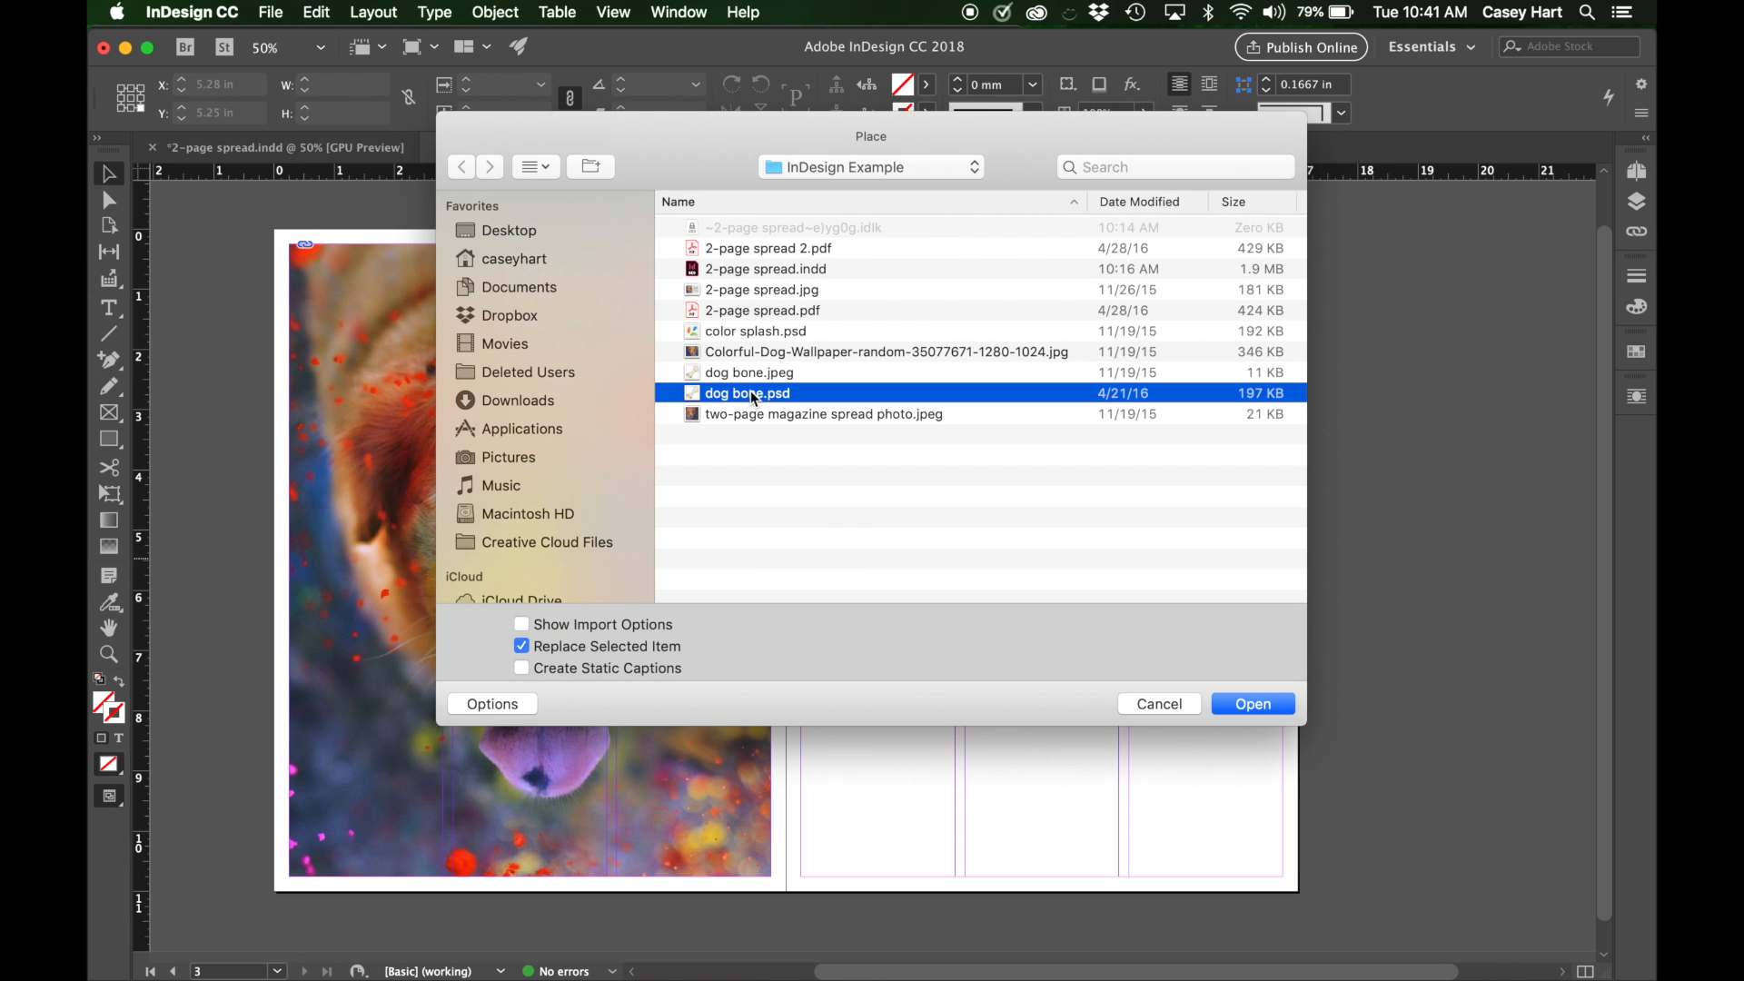
{"action": "left_click", "coordinate": [739, 374]}
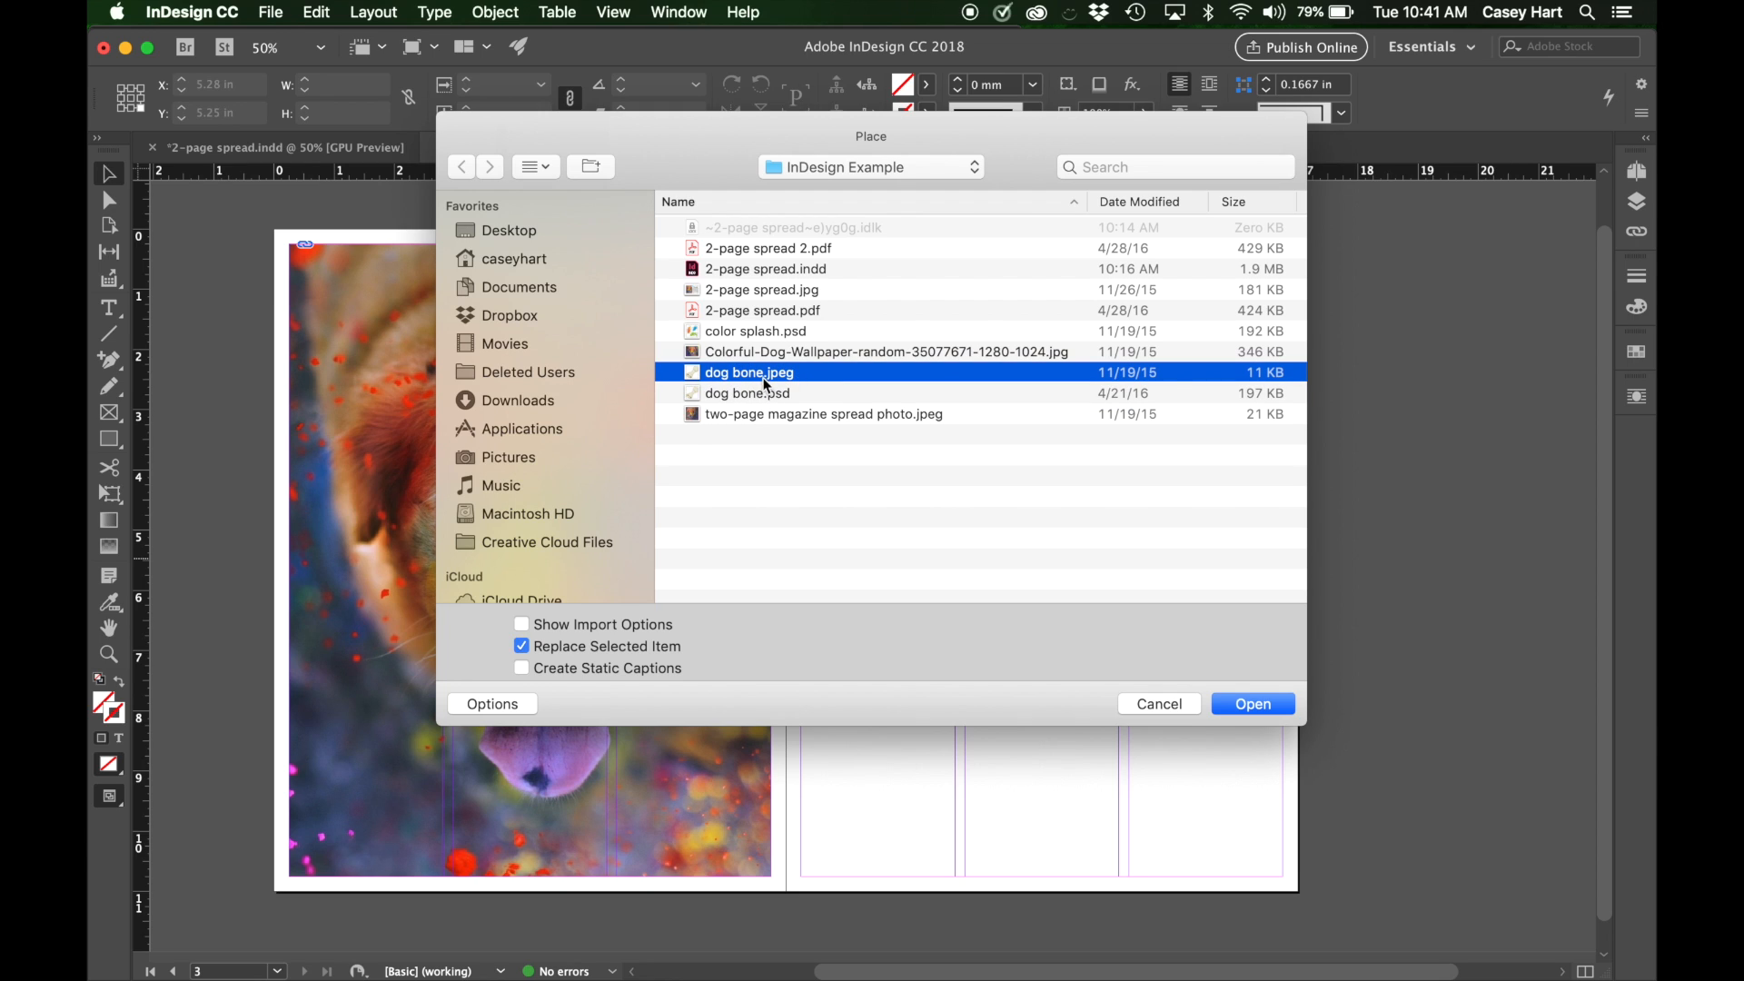
{"action": "left_click", "coordinate": [764, 394]}
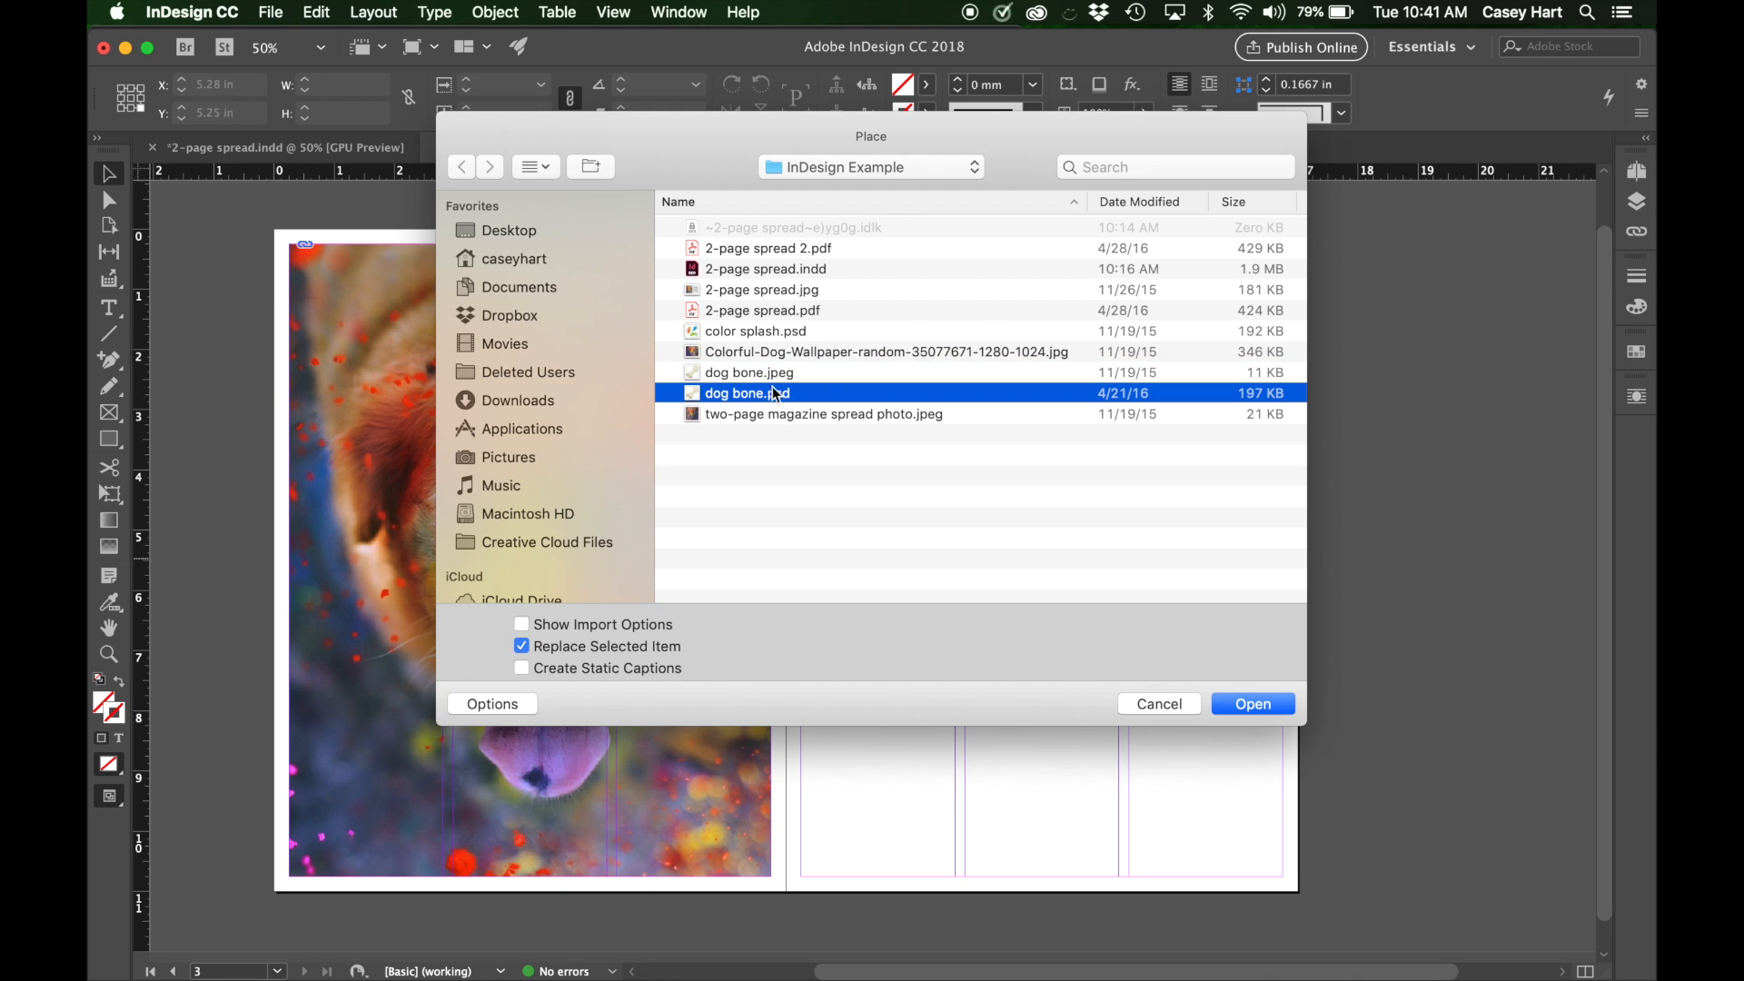
{"action": "left_click", "coordinate": [778, 374]}
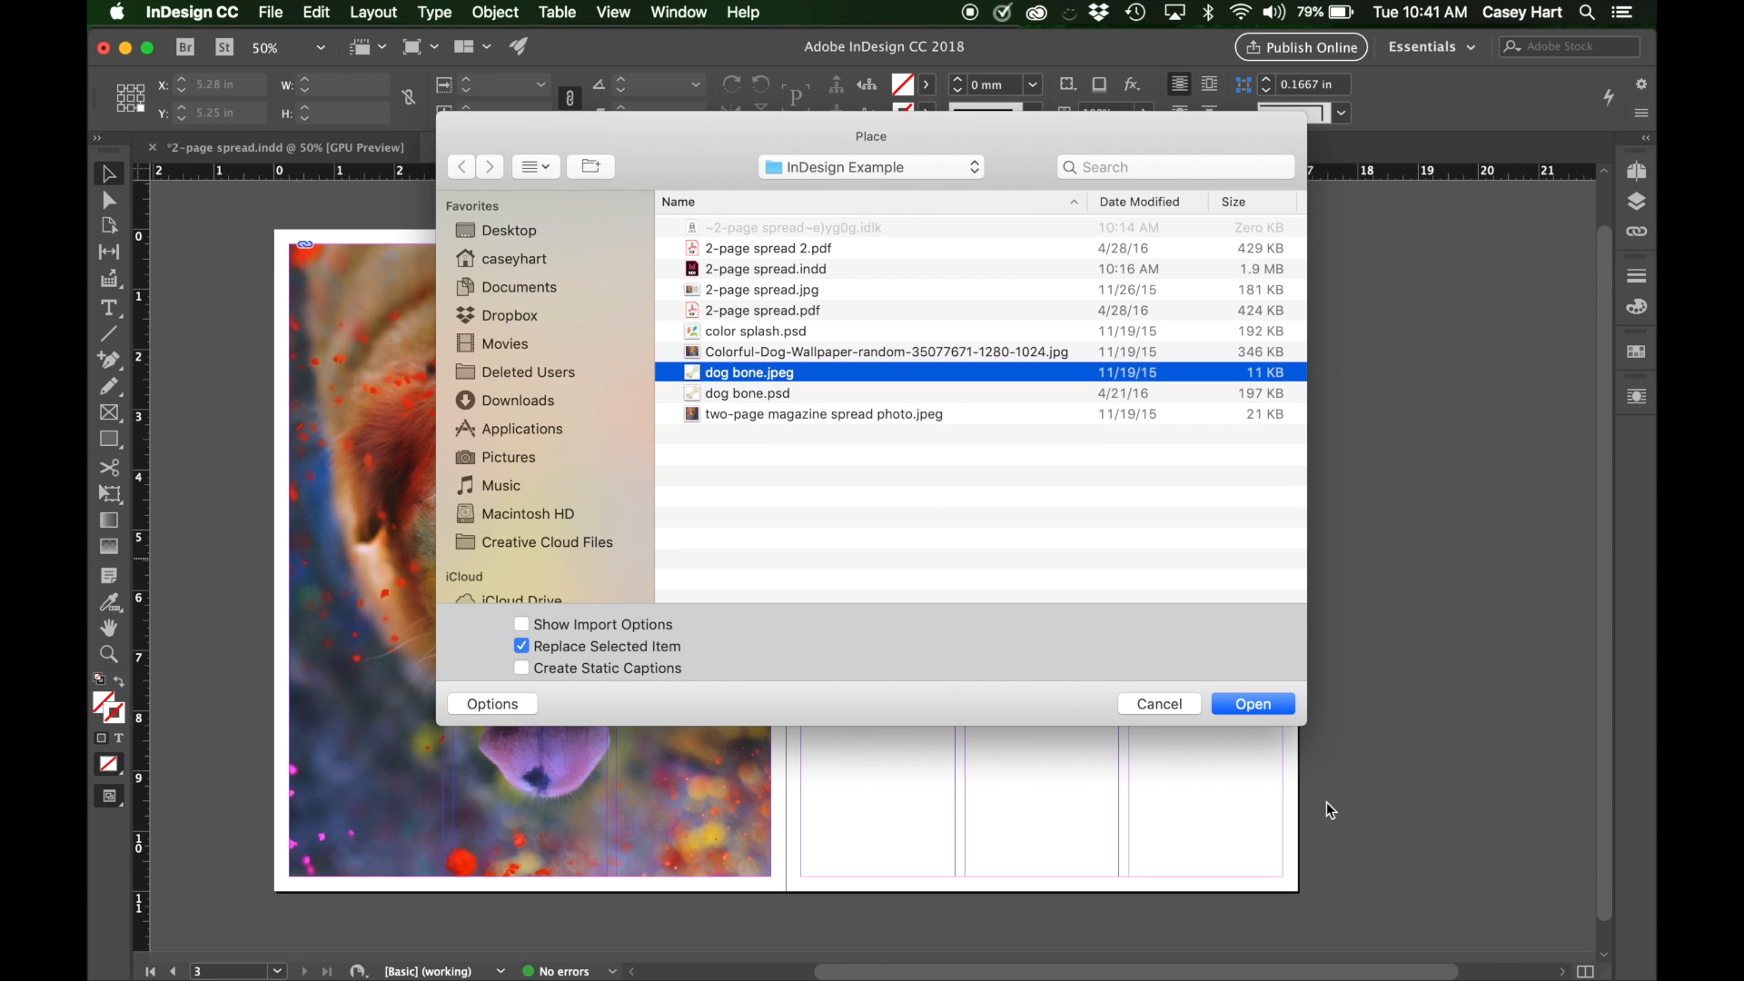
{"action": "left_click", "coordinate": [1254, 705]}
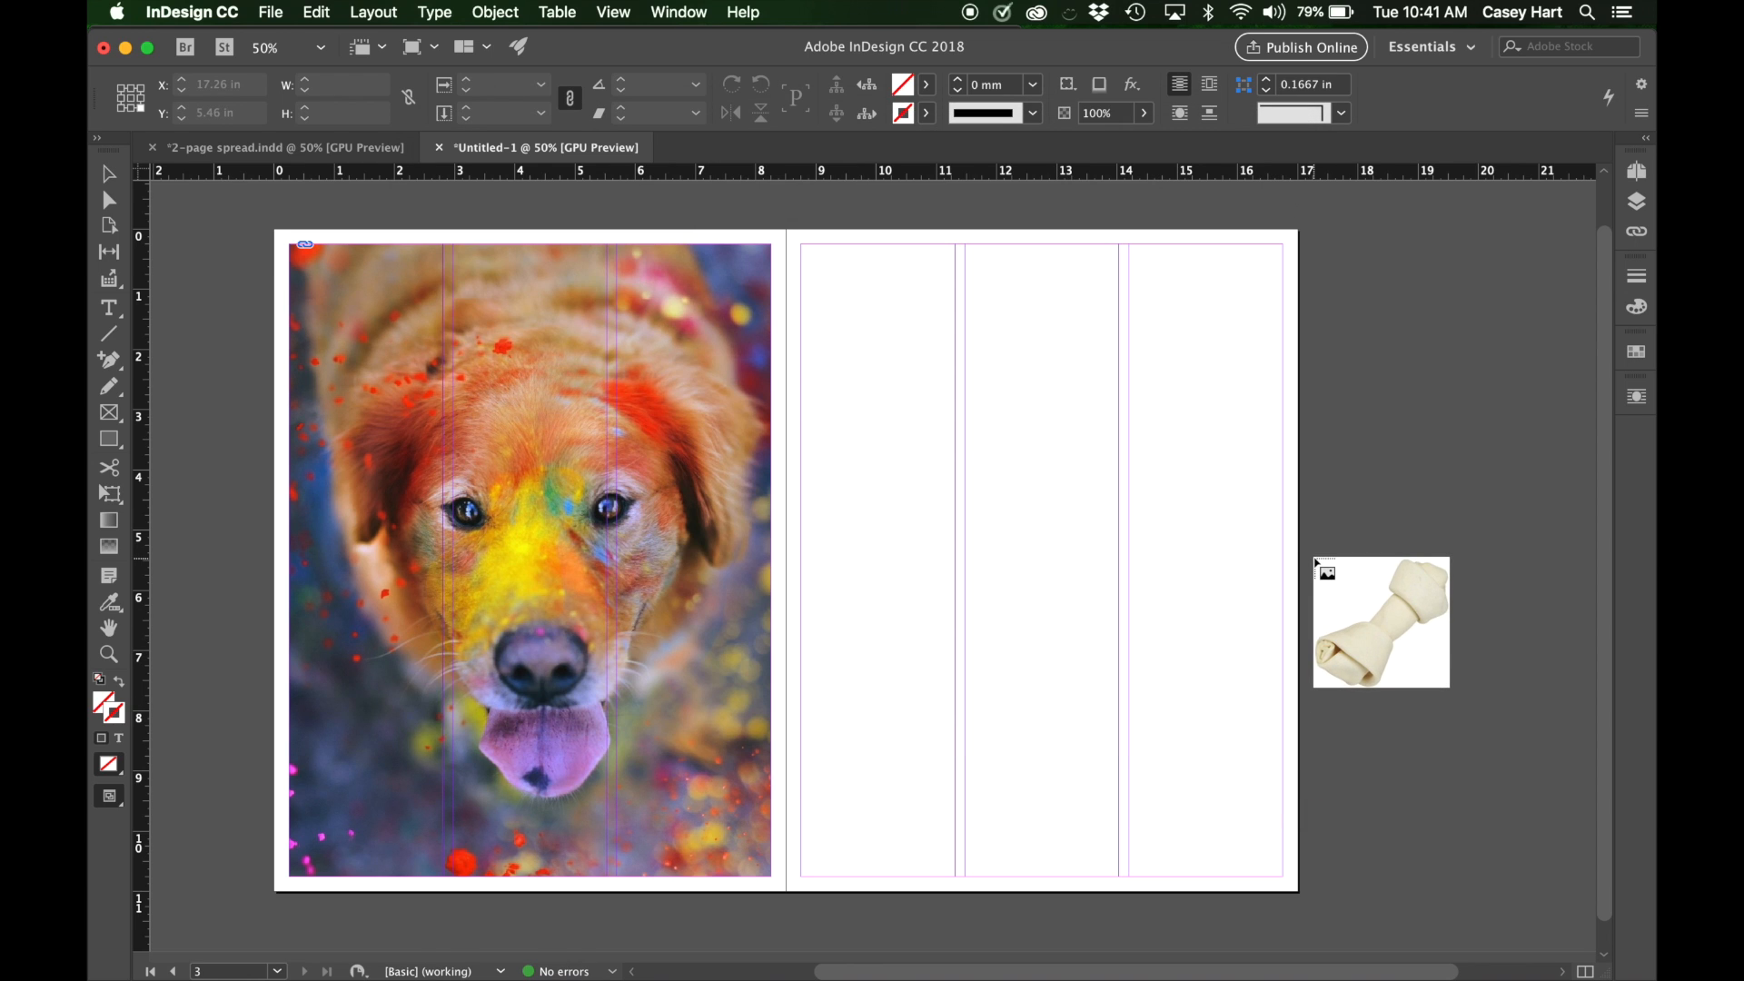
{"action": "scroll", "coordinate": [1315, 560], "scroll_direction": "right", "scroll_amount": 5}
{"action": "scroll", "coordinate": [1315, 560], "scroll_direction": "up", "scroll_amount": 1}
{"action": "left_click_drag", "start_coordinate": [1120, 466], "coordinate": [1448, 730]}
{"action": "scroll", "coordinate": [1324, 766], "scroll_direction": "down", "scroll_amount": 2}
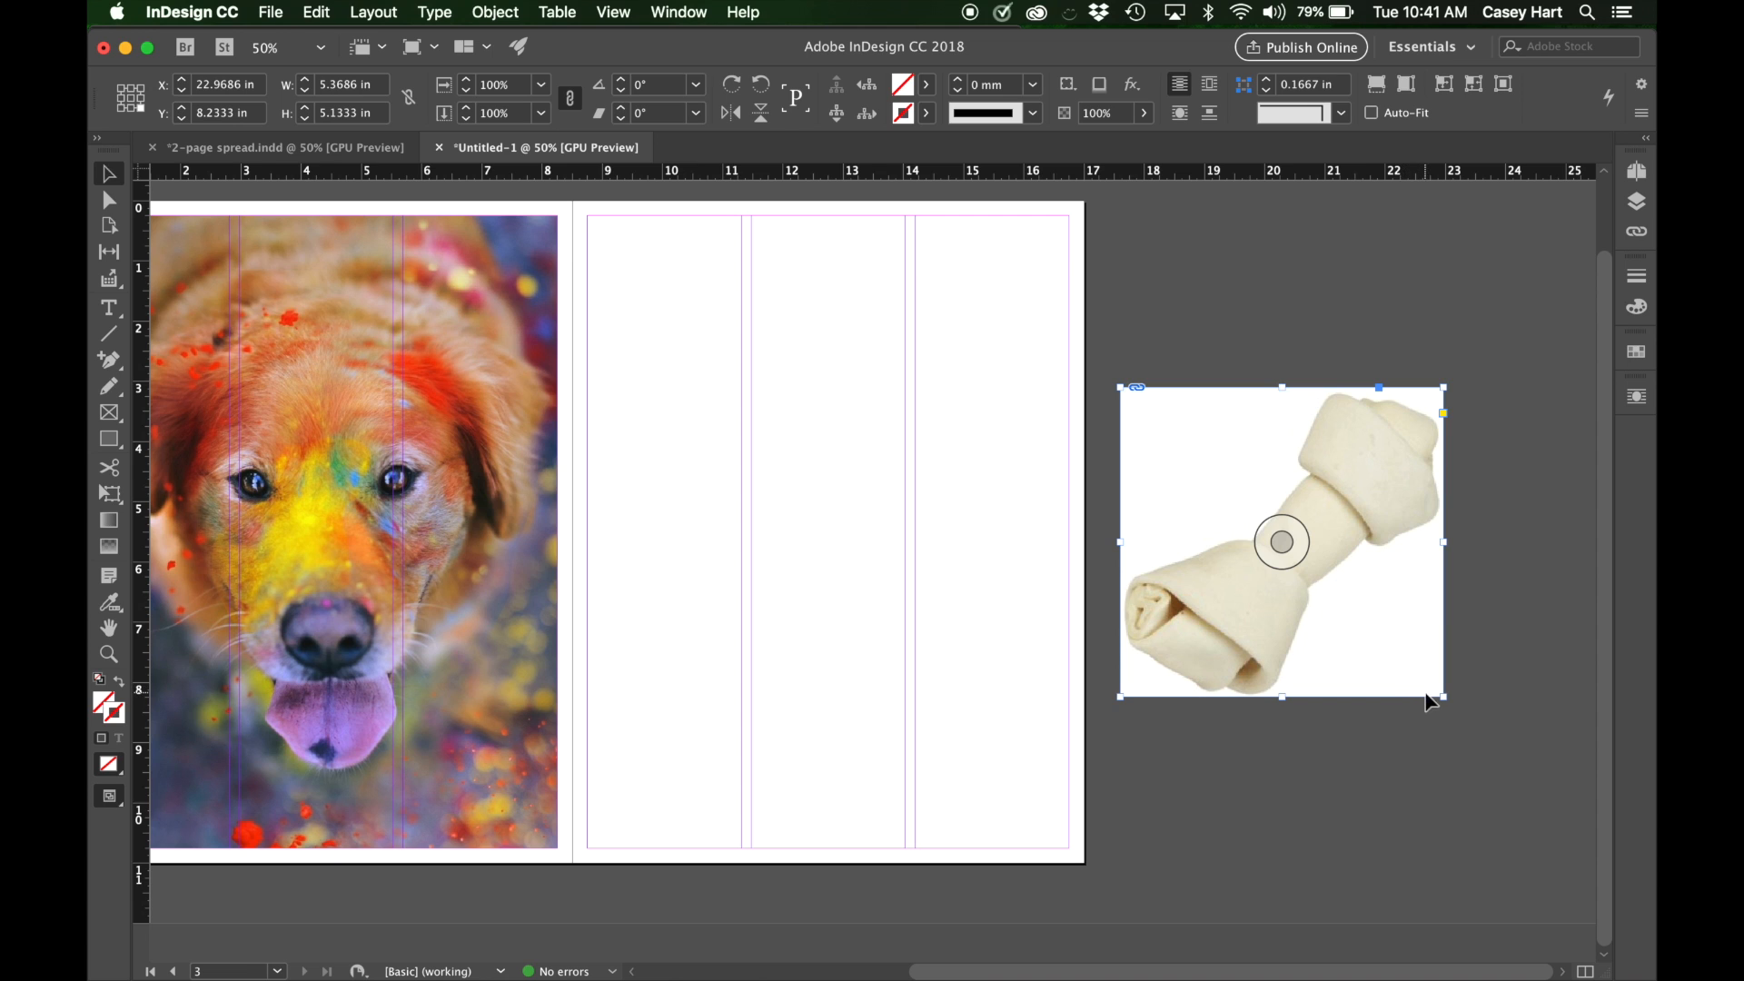
{"action": "scroll", "coordinate": [818, 376], "scroll_direction": "up", "scroll_amount": 2}
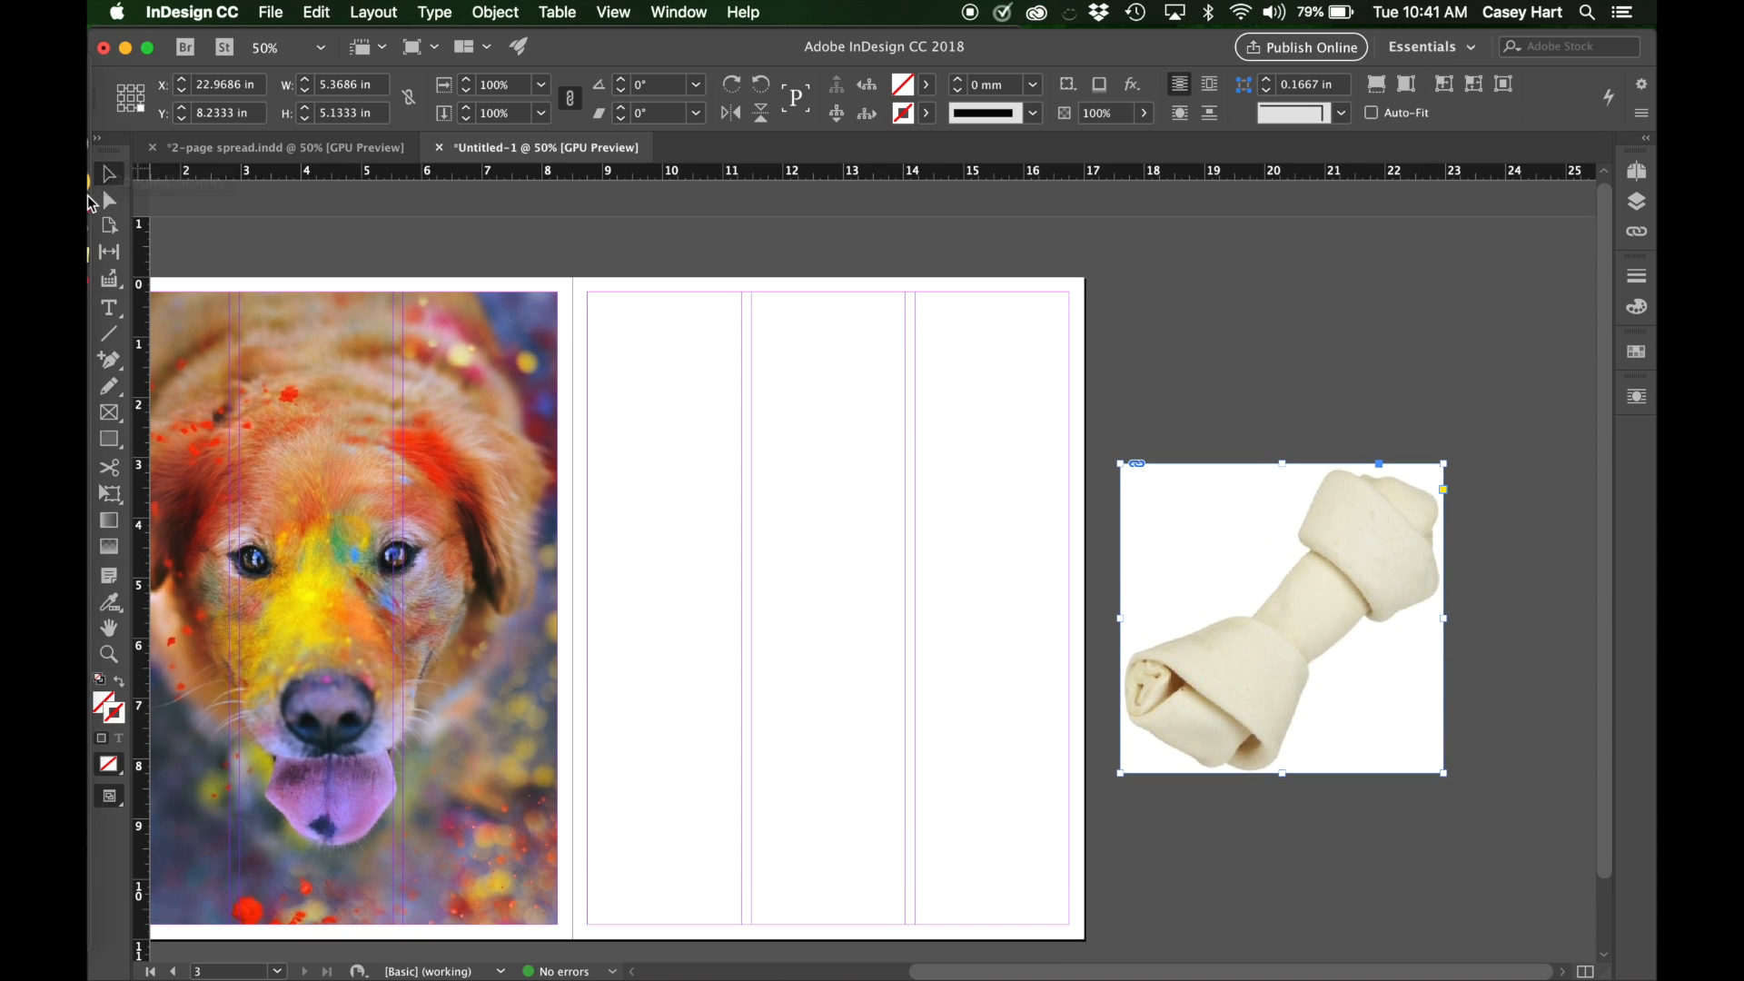
Try placing dog bone.psd while the JPEG bone is selected, undo the replacement, cancel the loaded image, and deselect the bone.
{"action": "key", "text": "super+d"}
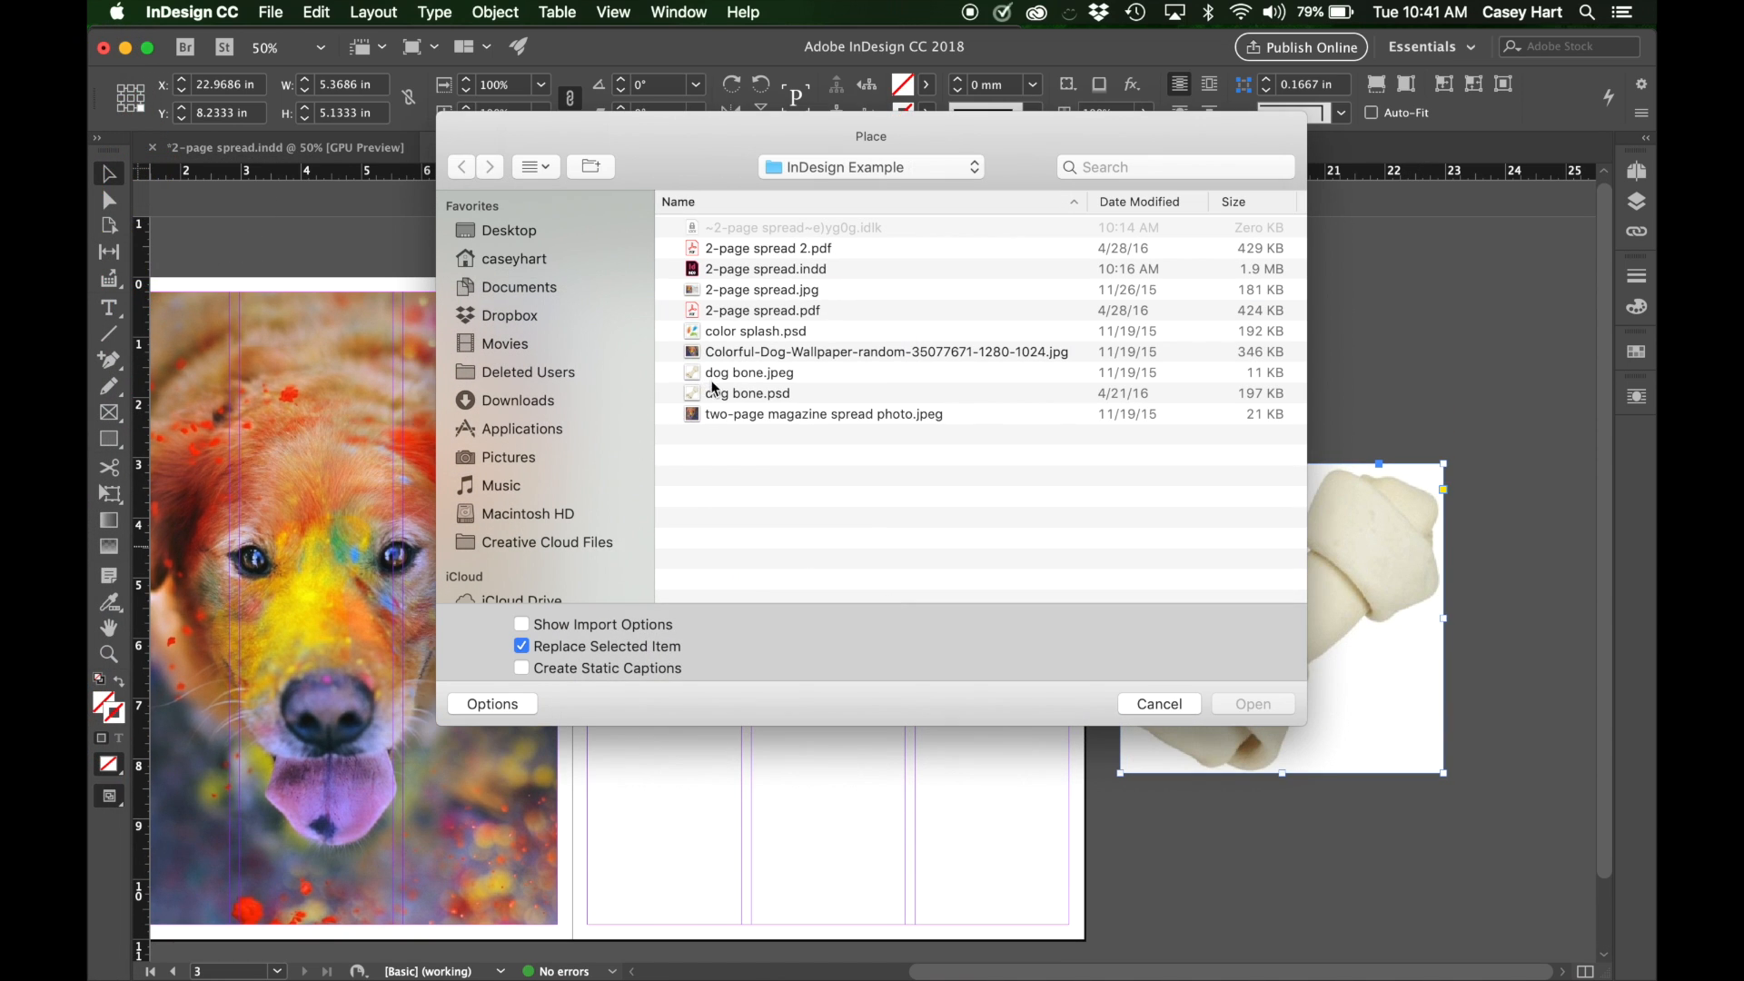
{"action": "left_click", "coordinate": [719, 392]}
{"action": "left_click", "coordinate": [1293, 706]}
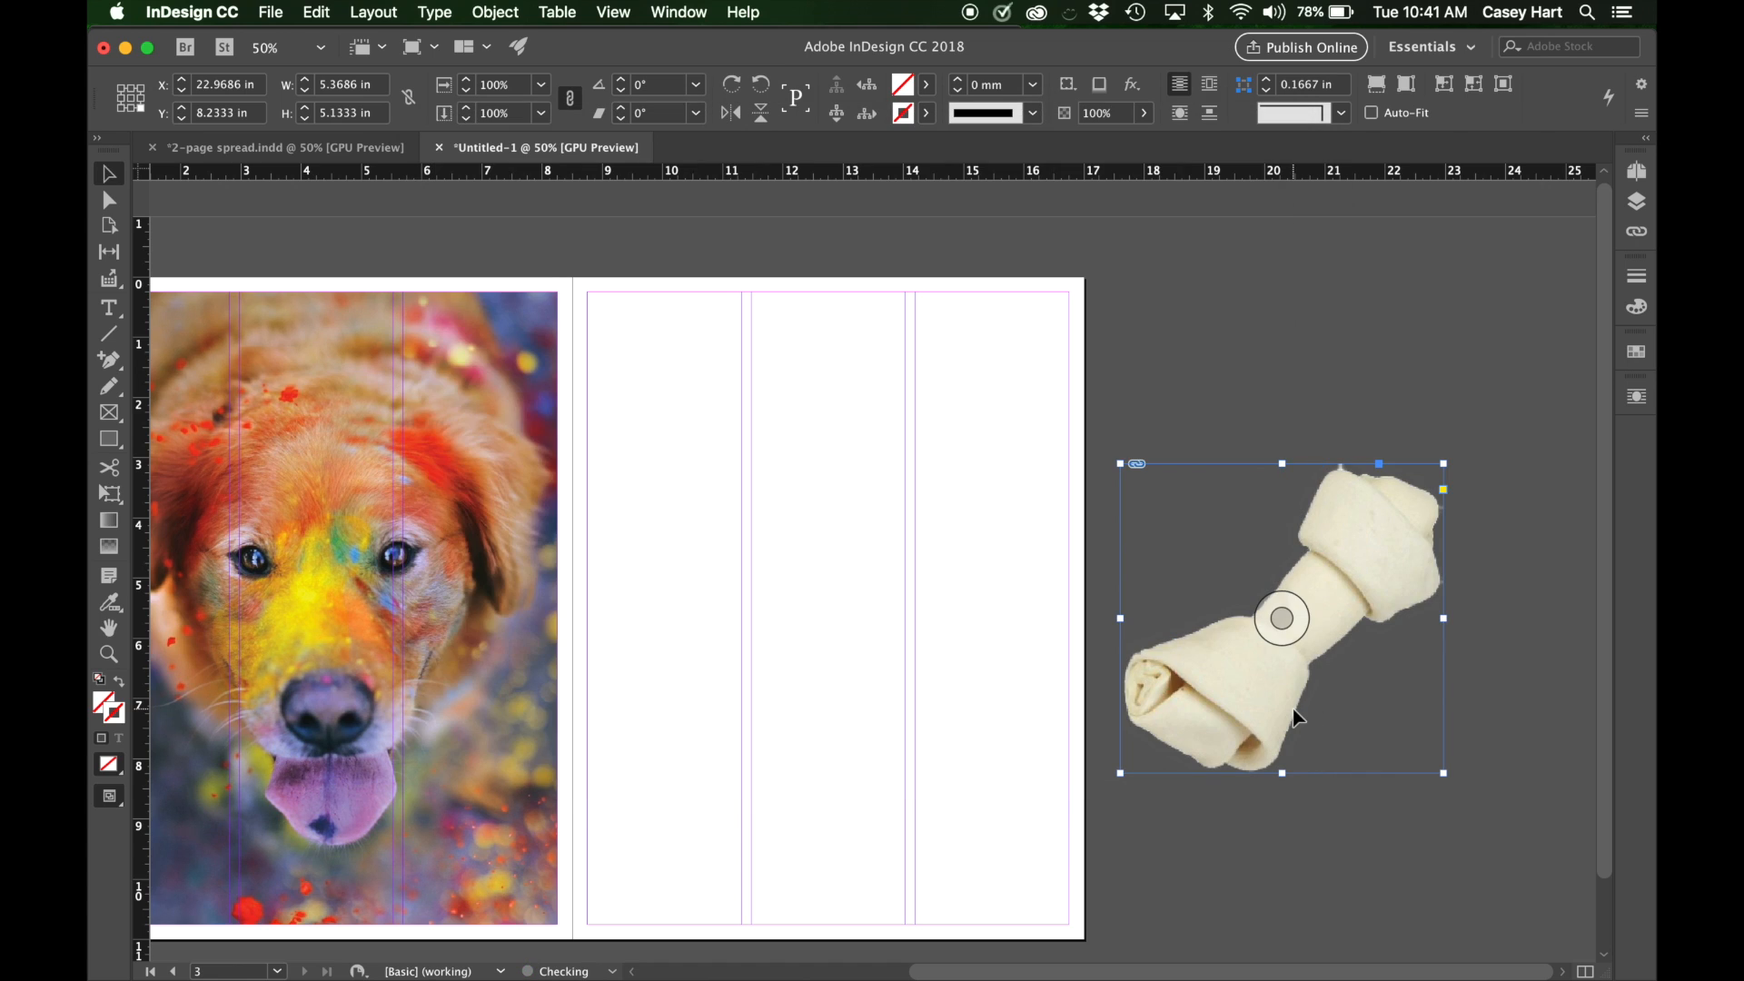
{"action": "scroll", "coordinate": [1297, 718], "scroll_direction": "down", "scroll_amount": 2}
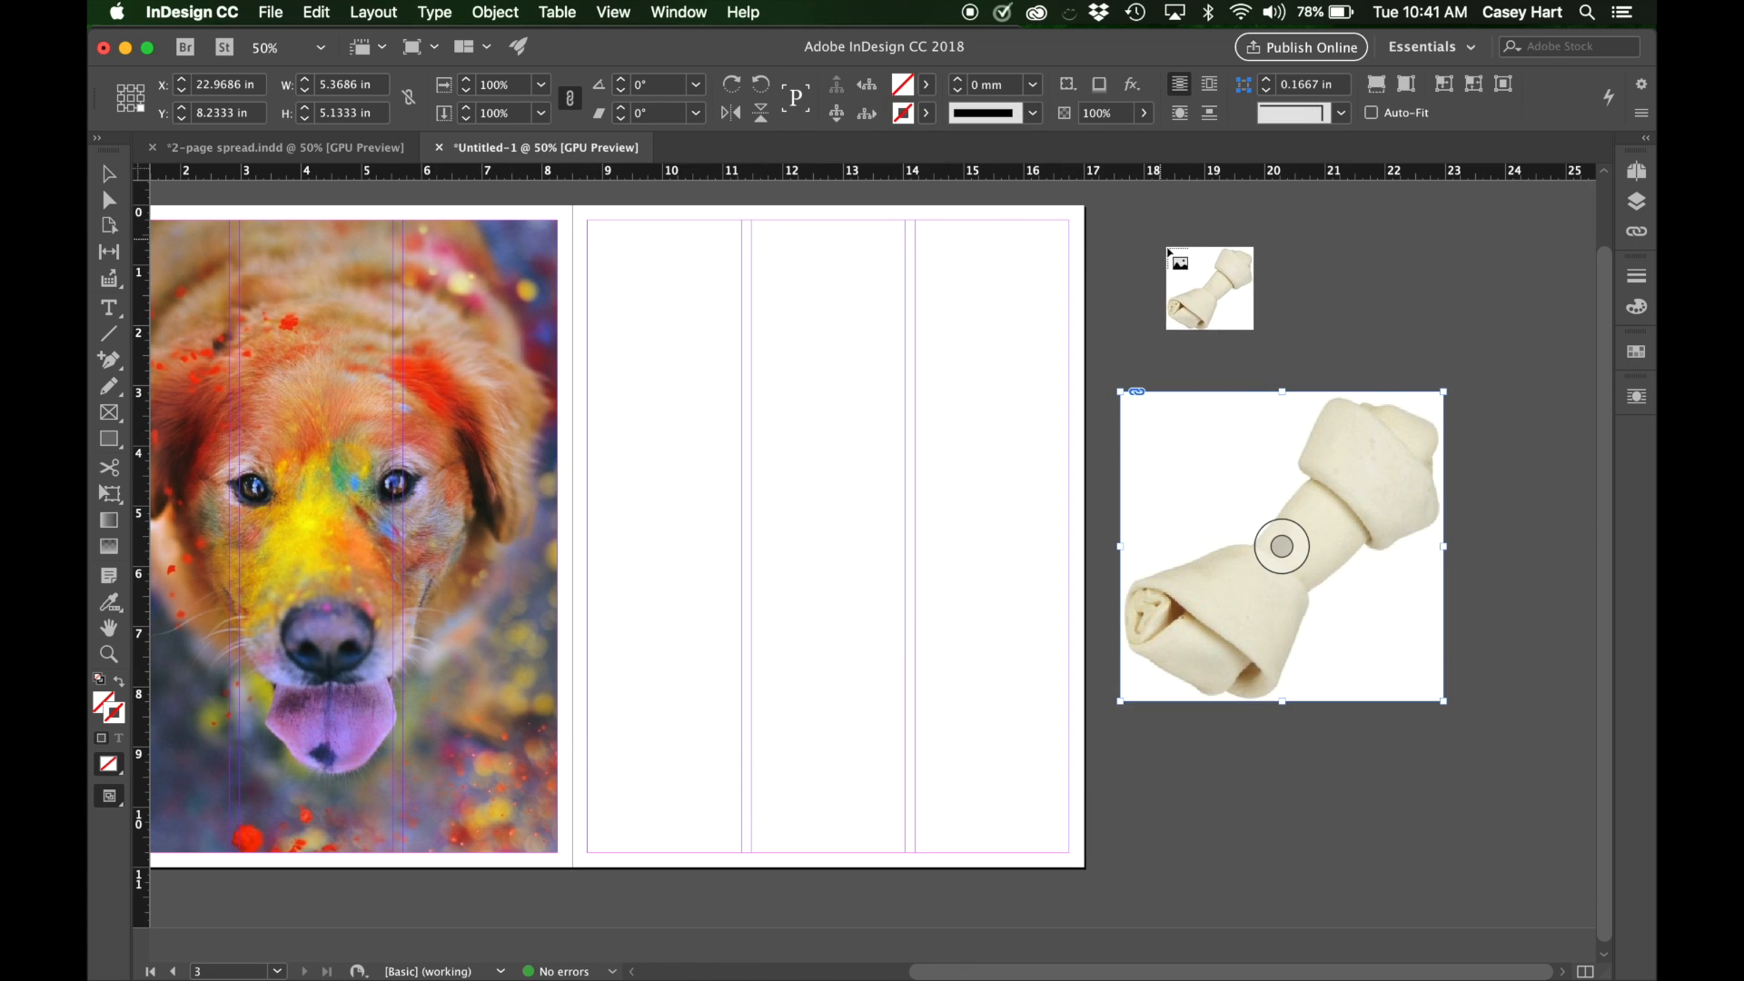
{"action": "key", "text": "Escape"}
{"action": "left_click", "coordinate": [1206, 284]}
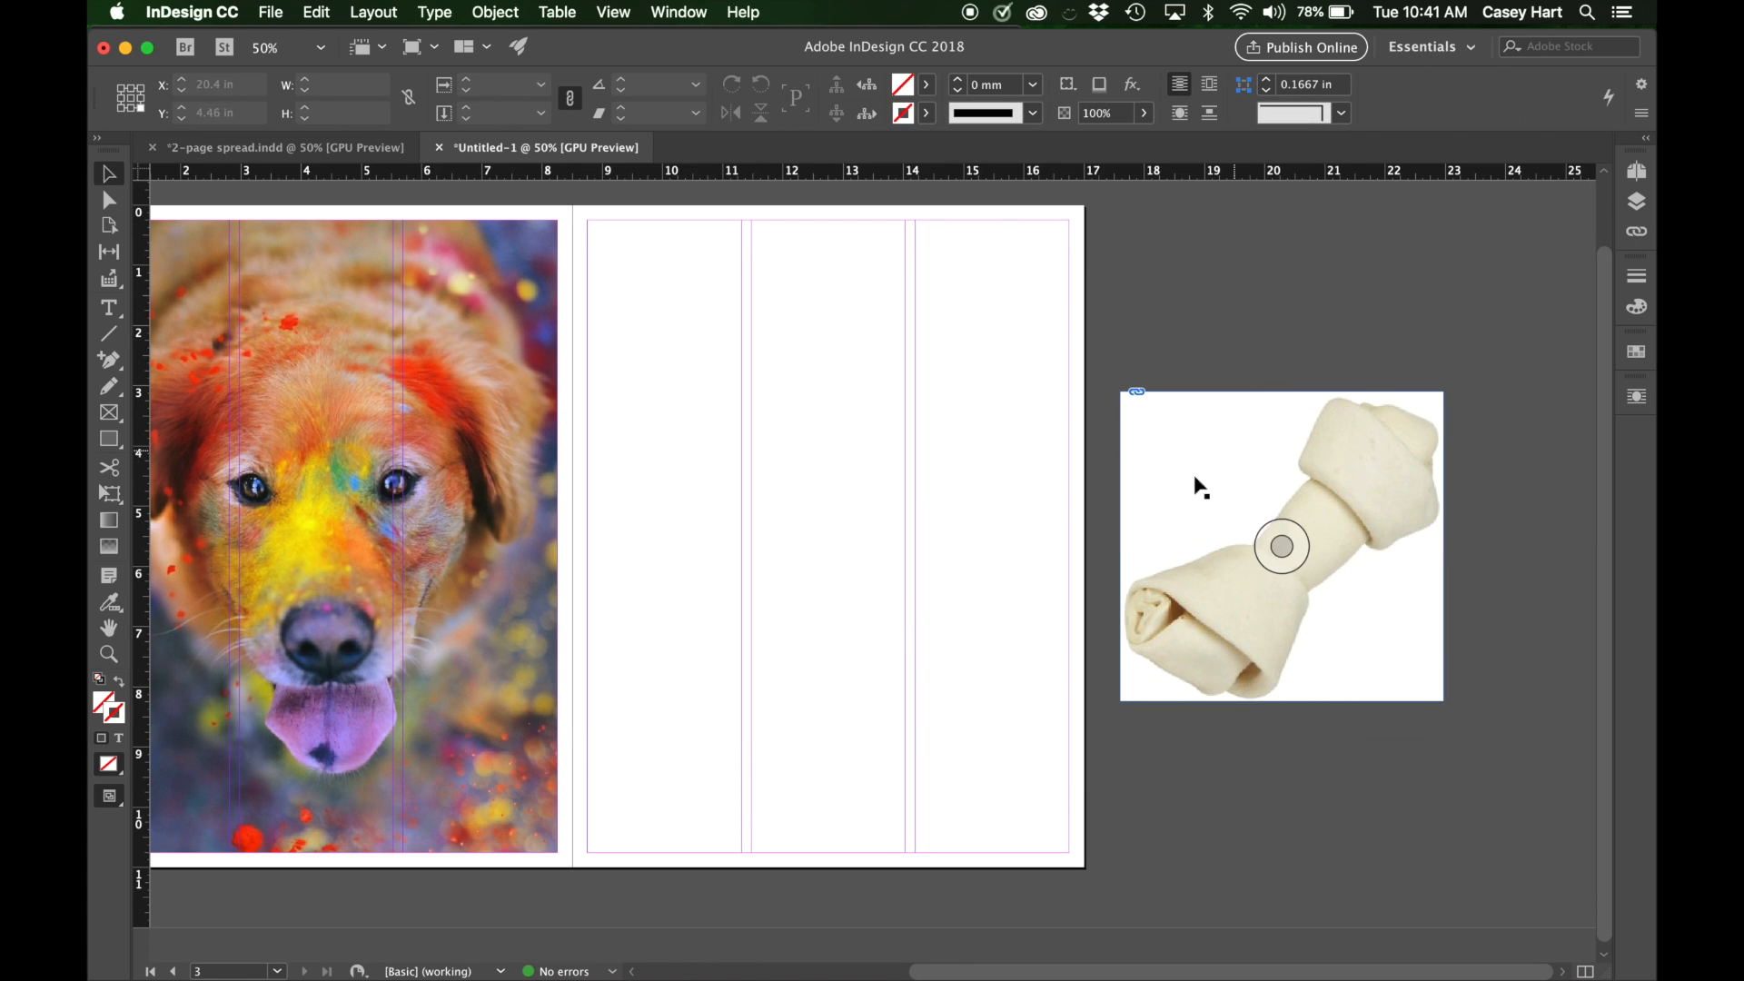
Place dog bone.psd on the pasteboard above the JPEG bone at about 4.15 by 3.97 in.
{"action": "key", "text": "super+d"}
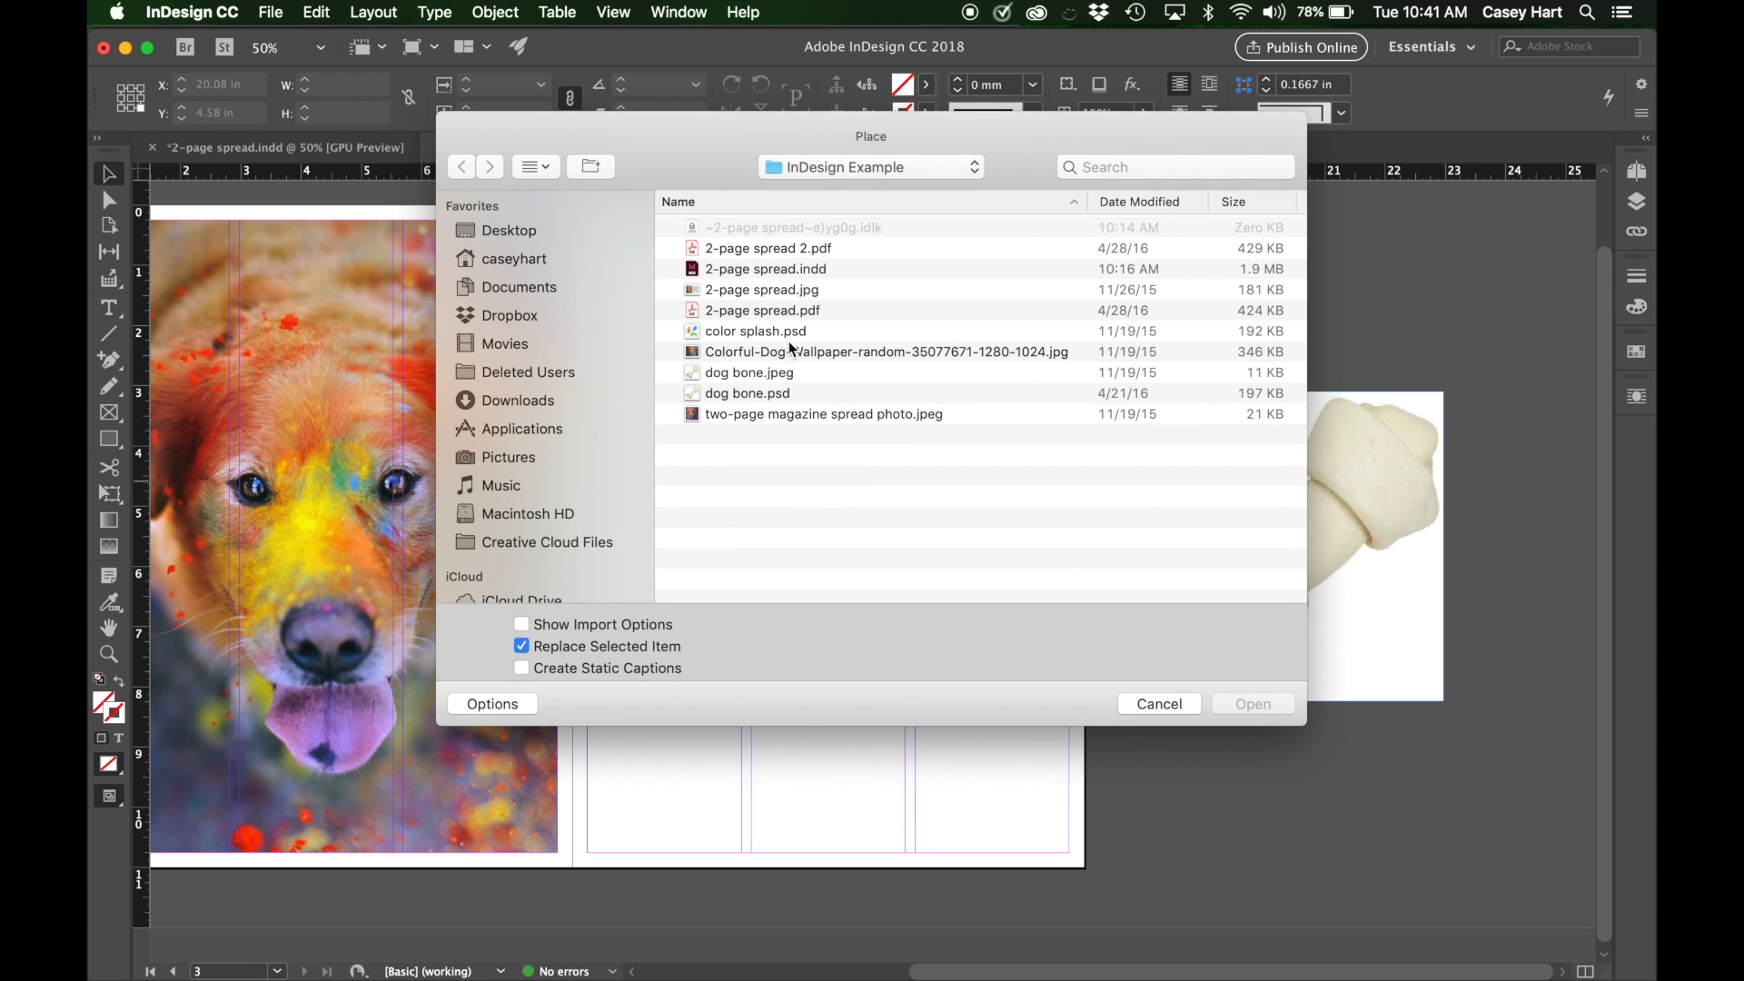
{"action": "left_click", "coordinate": [756, 396]}
{"action": "left_click", "coordinate": [1271, 703]}
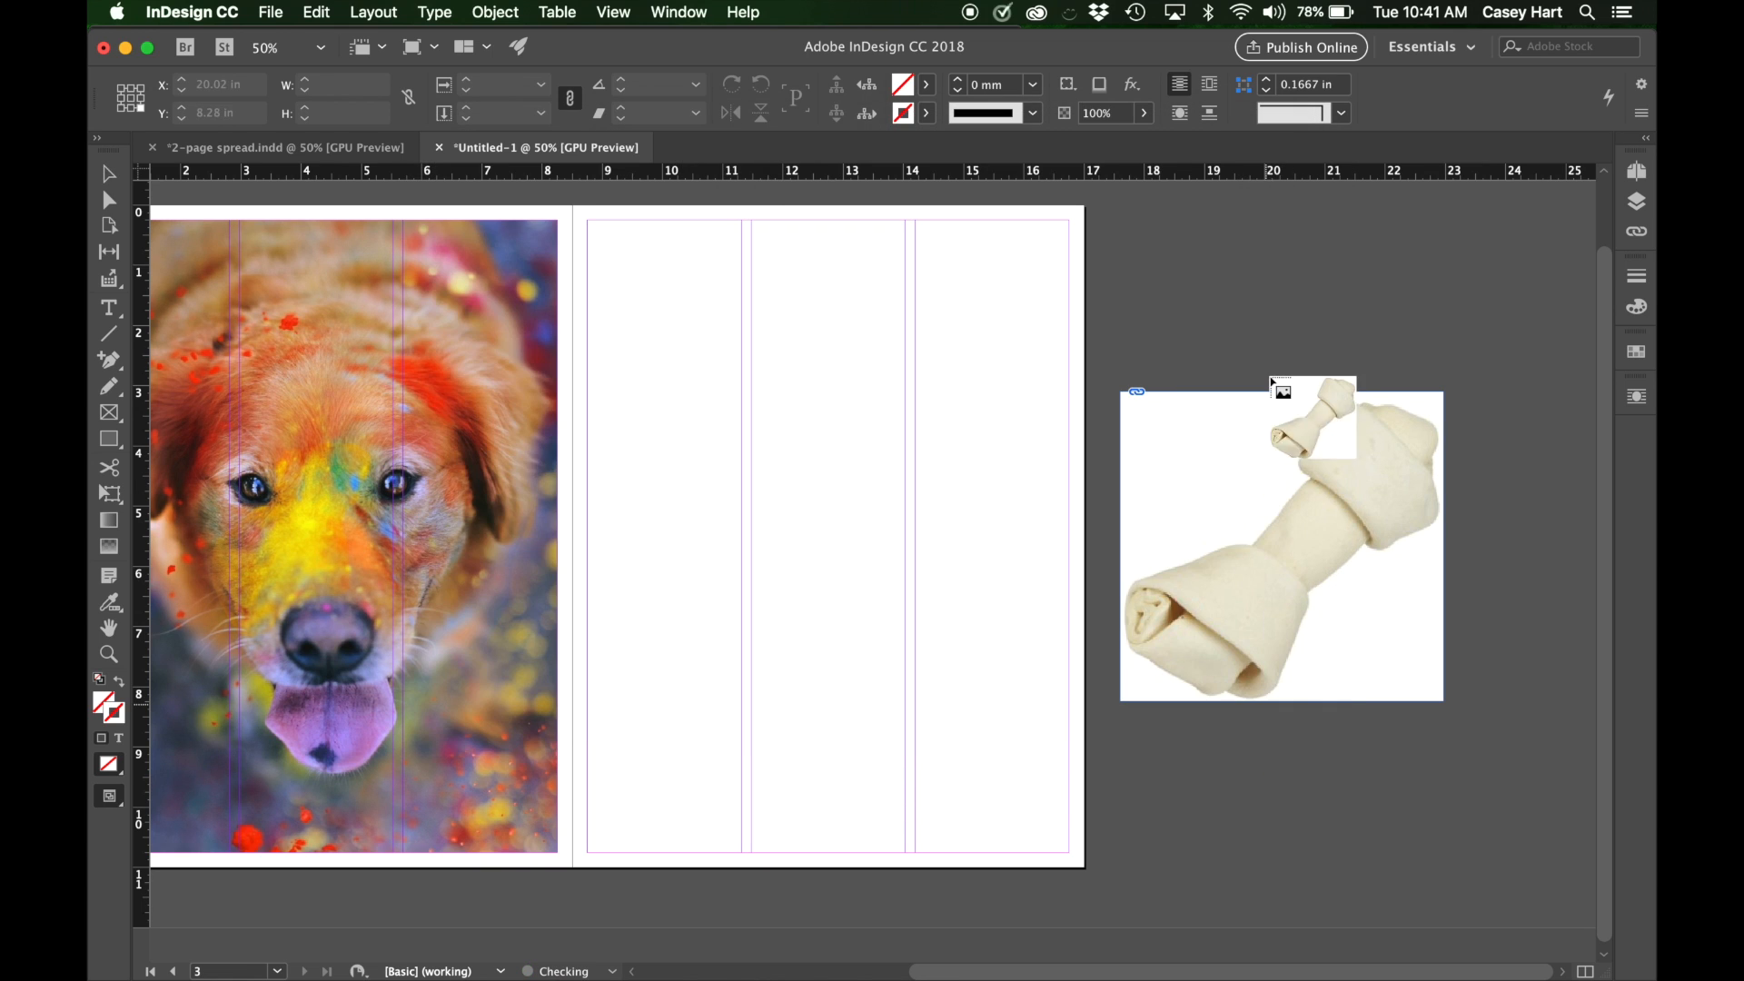
{"action": "scroll", "coordinate": [1150, 194], "scroll_direction": "up", "scroll_amount": 2}
{"action": "left_click_drag", "start_coordinate": [1124, 227], "coordinate": [1374, 346]}
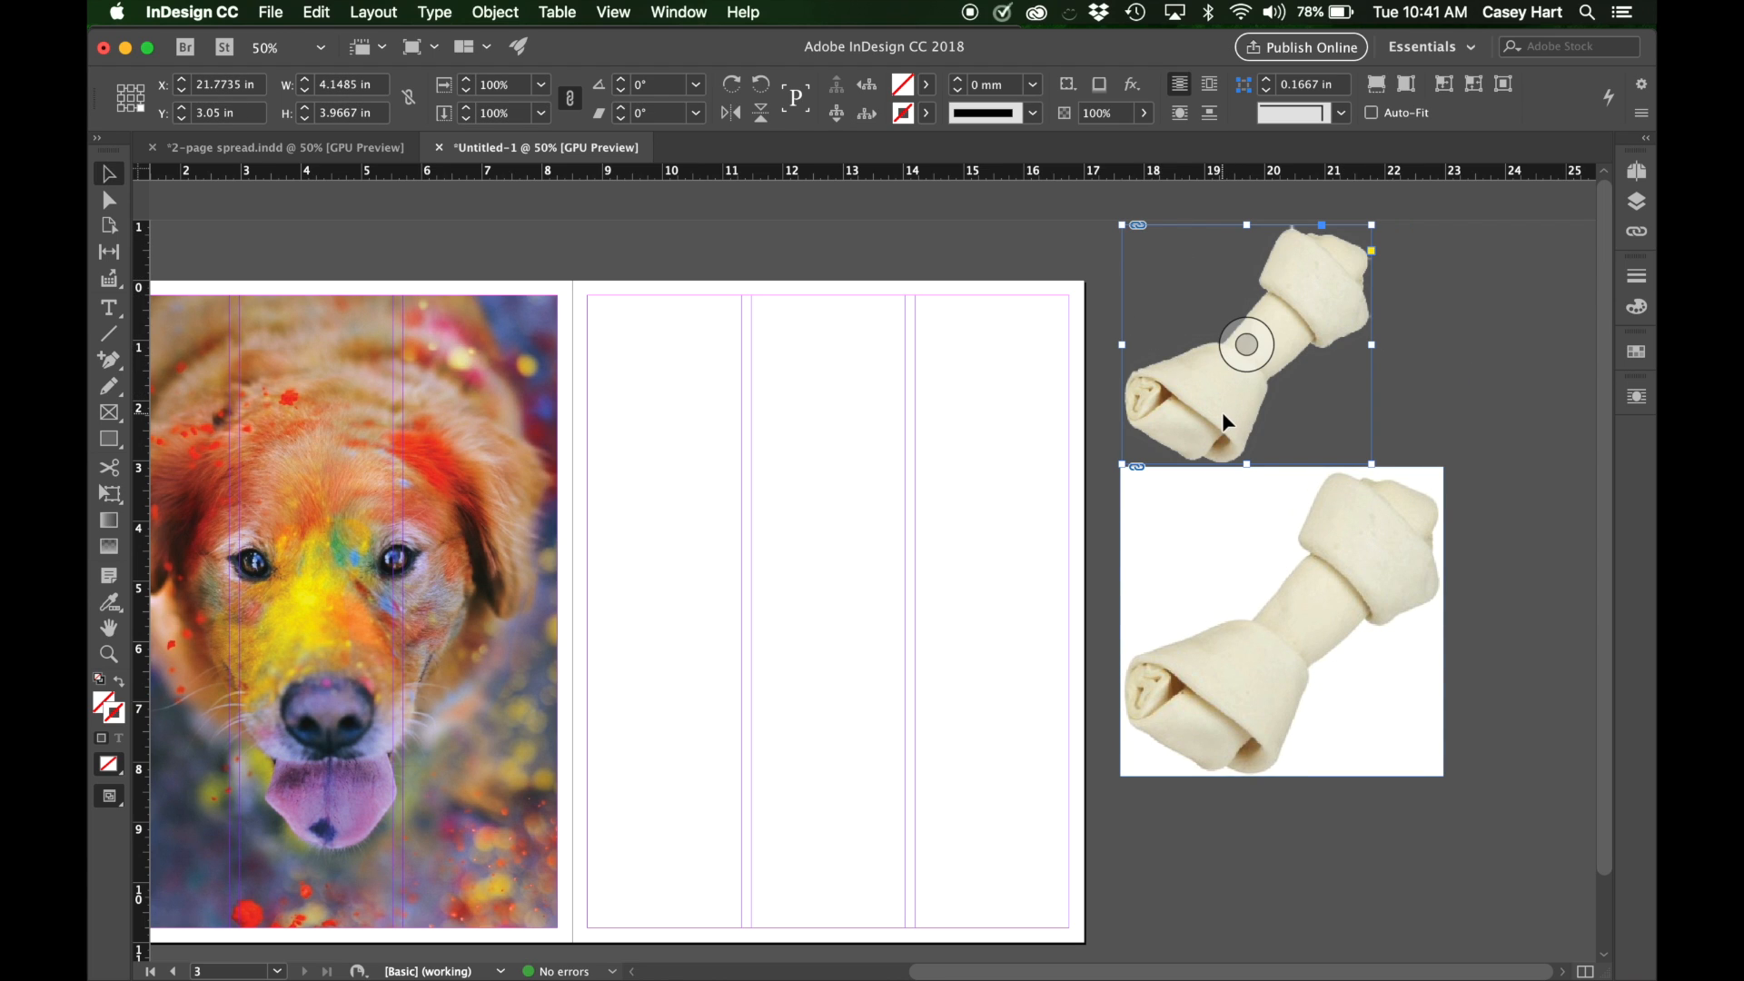
Space the two bone images apart on the pasteboard and delete the JPEG version with the white background.
{"action": "left_click_drag", "start_coordinate": [1226, 557], "coordinate": [1217, 677]}
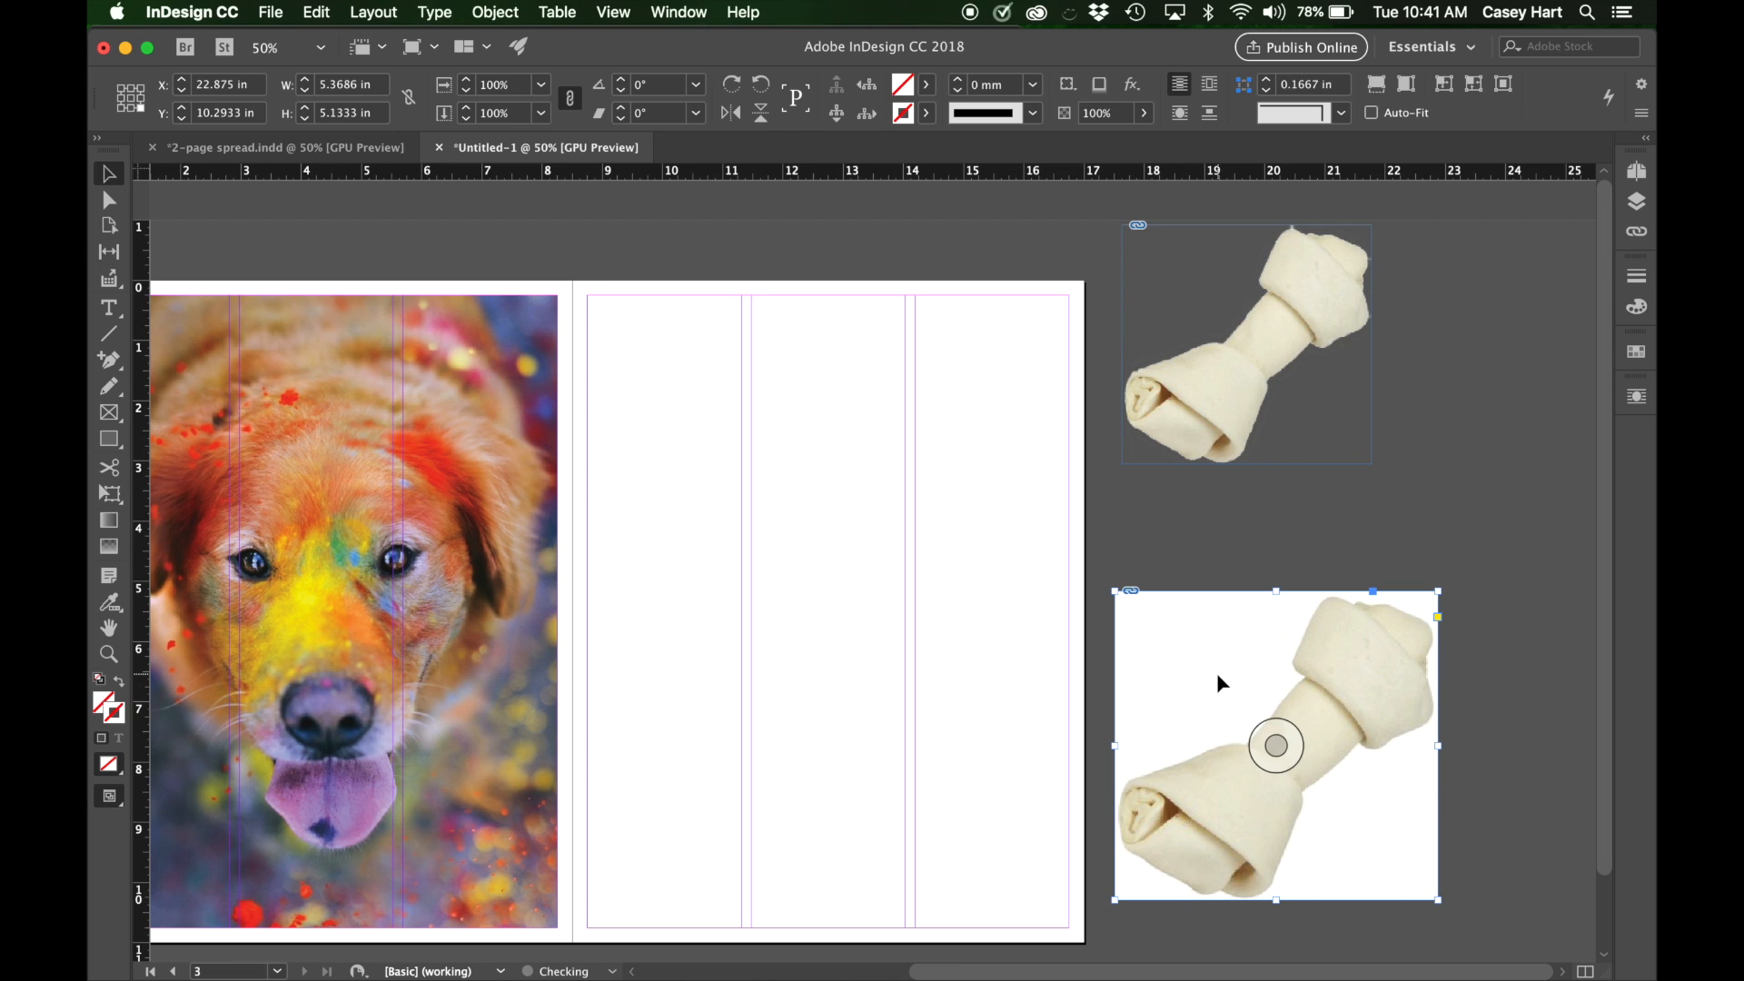
{"action": "left_click_drag", "start_coordinate": [1185, 301], "coordinate": [1186, 343]}
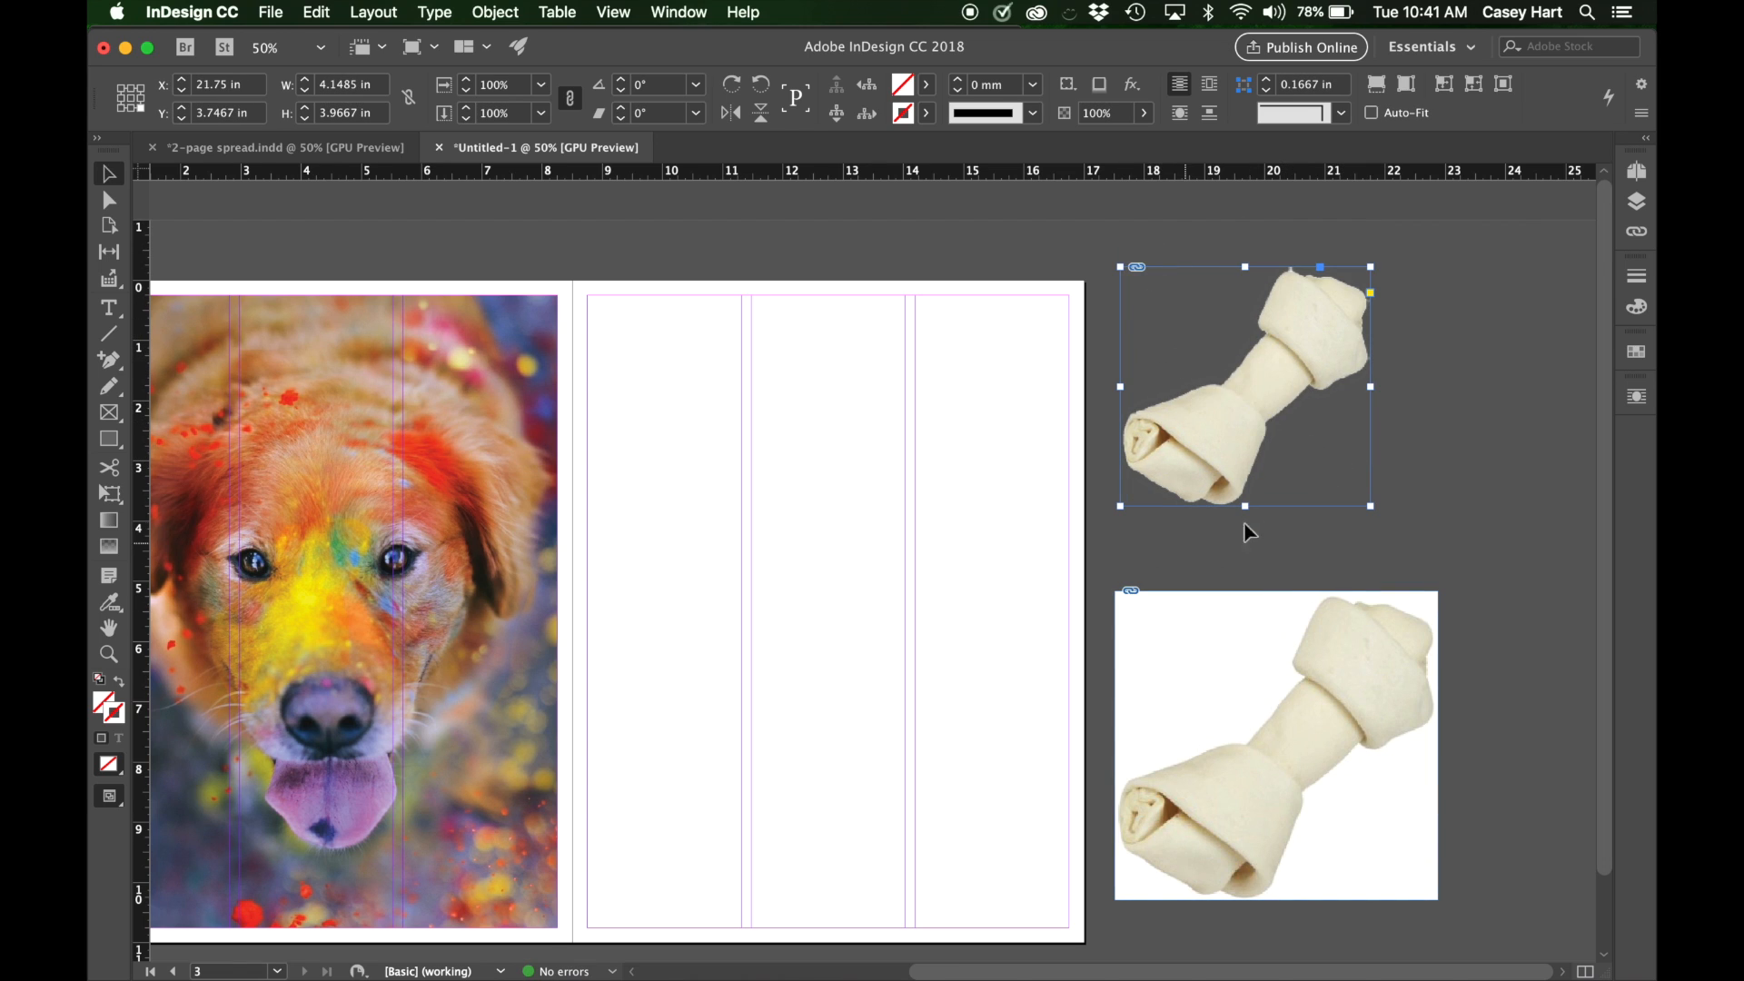
{"action": "left_click", "coordinate": [1305, 643]}
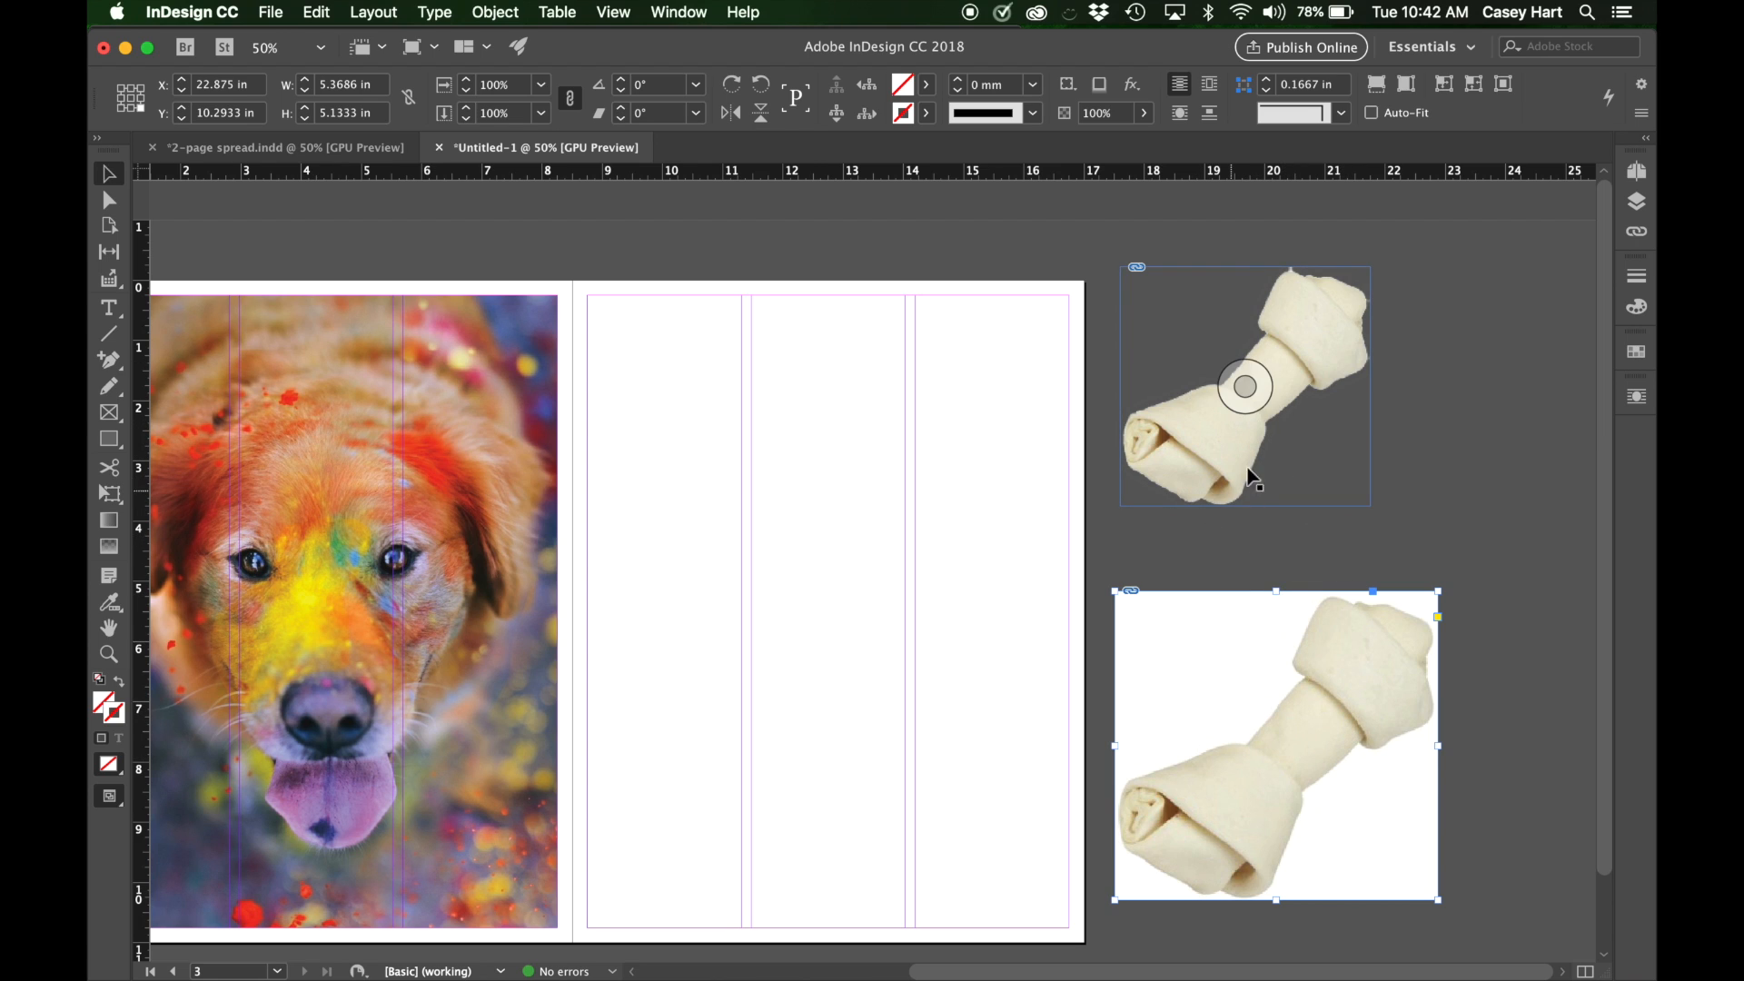
{"action": "key", "text": "Delete"}
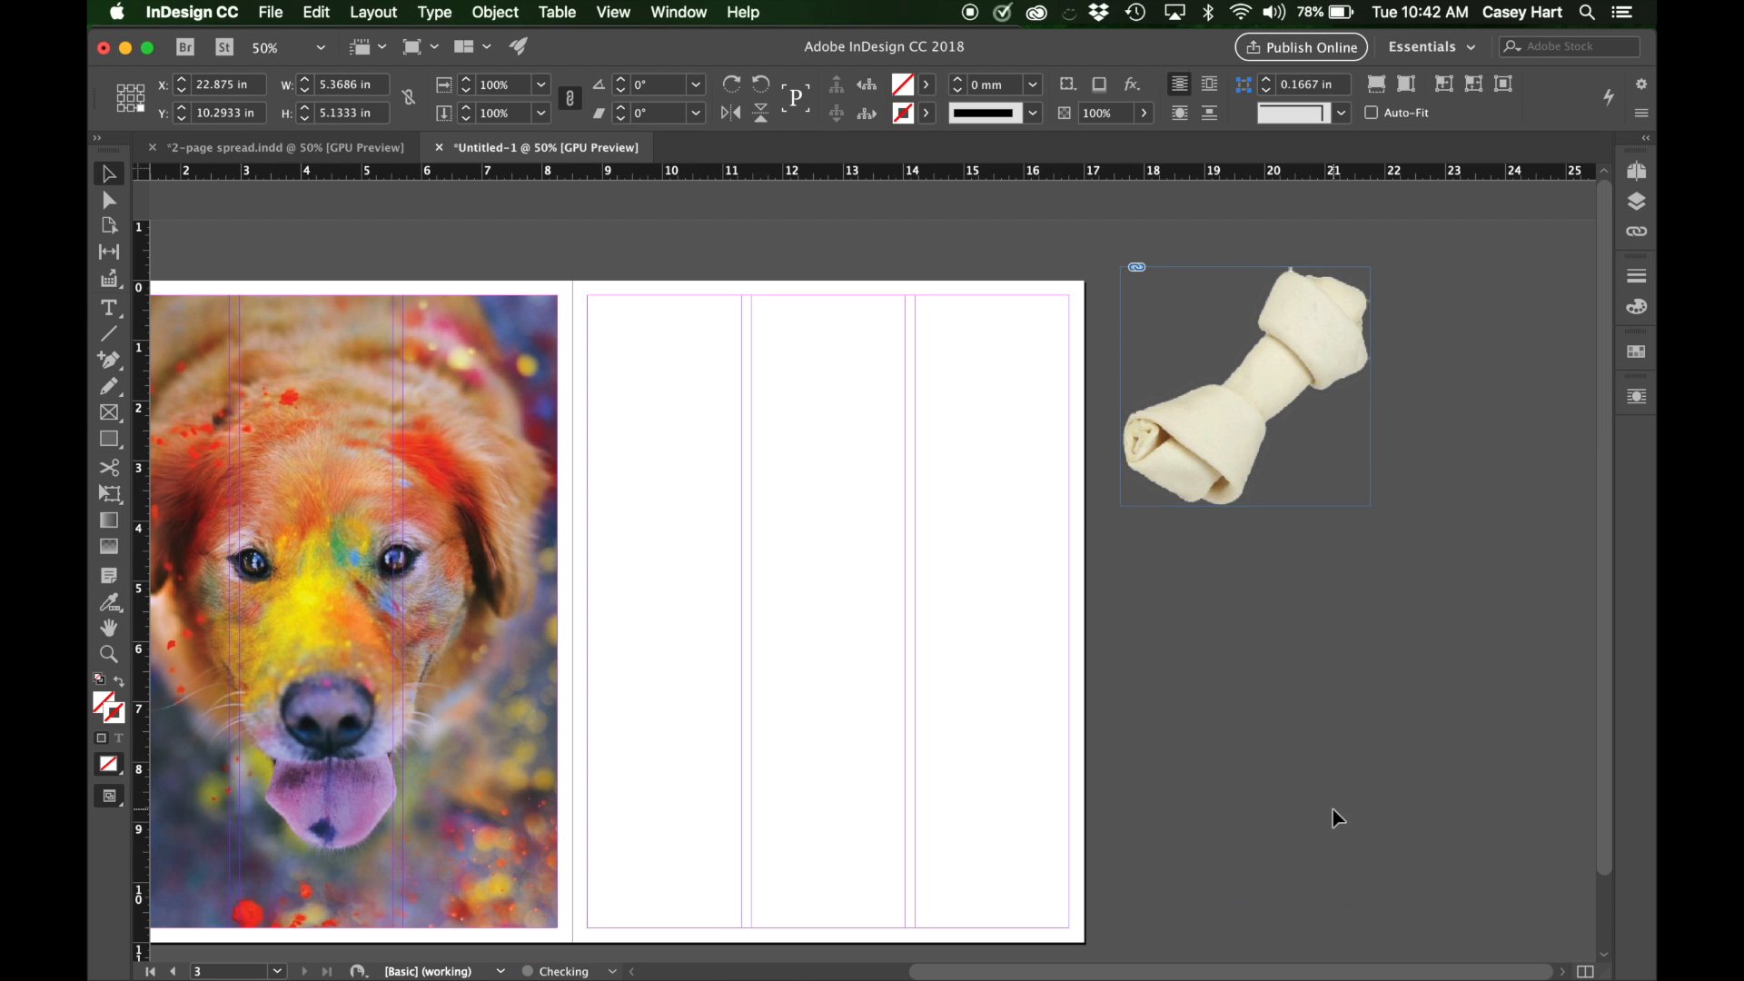
Move the remaining PSD bone image lower on the pasteboard beside the right page.
{"action": "left_click", "coordinate": [1304, 341]}
{"action": "left_click_drag", "start_coordinate": [1304, 340], "coordinate": [1338, 674]}
{"action": "scroll", "coordinate": [1339, 603], "scroll_direction": "down", "scroll_amount": 3}
{"action": "scroll", "coordinate": [1343, 605], "scroll_direction": "left", "scroll_amount": 3}
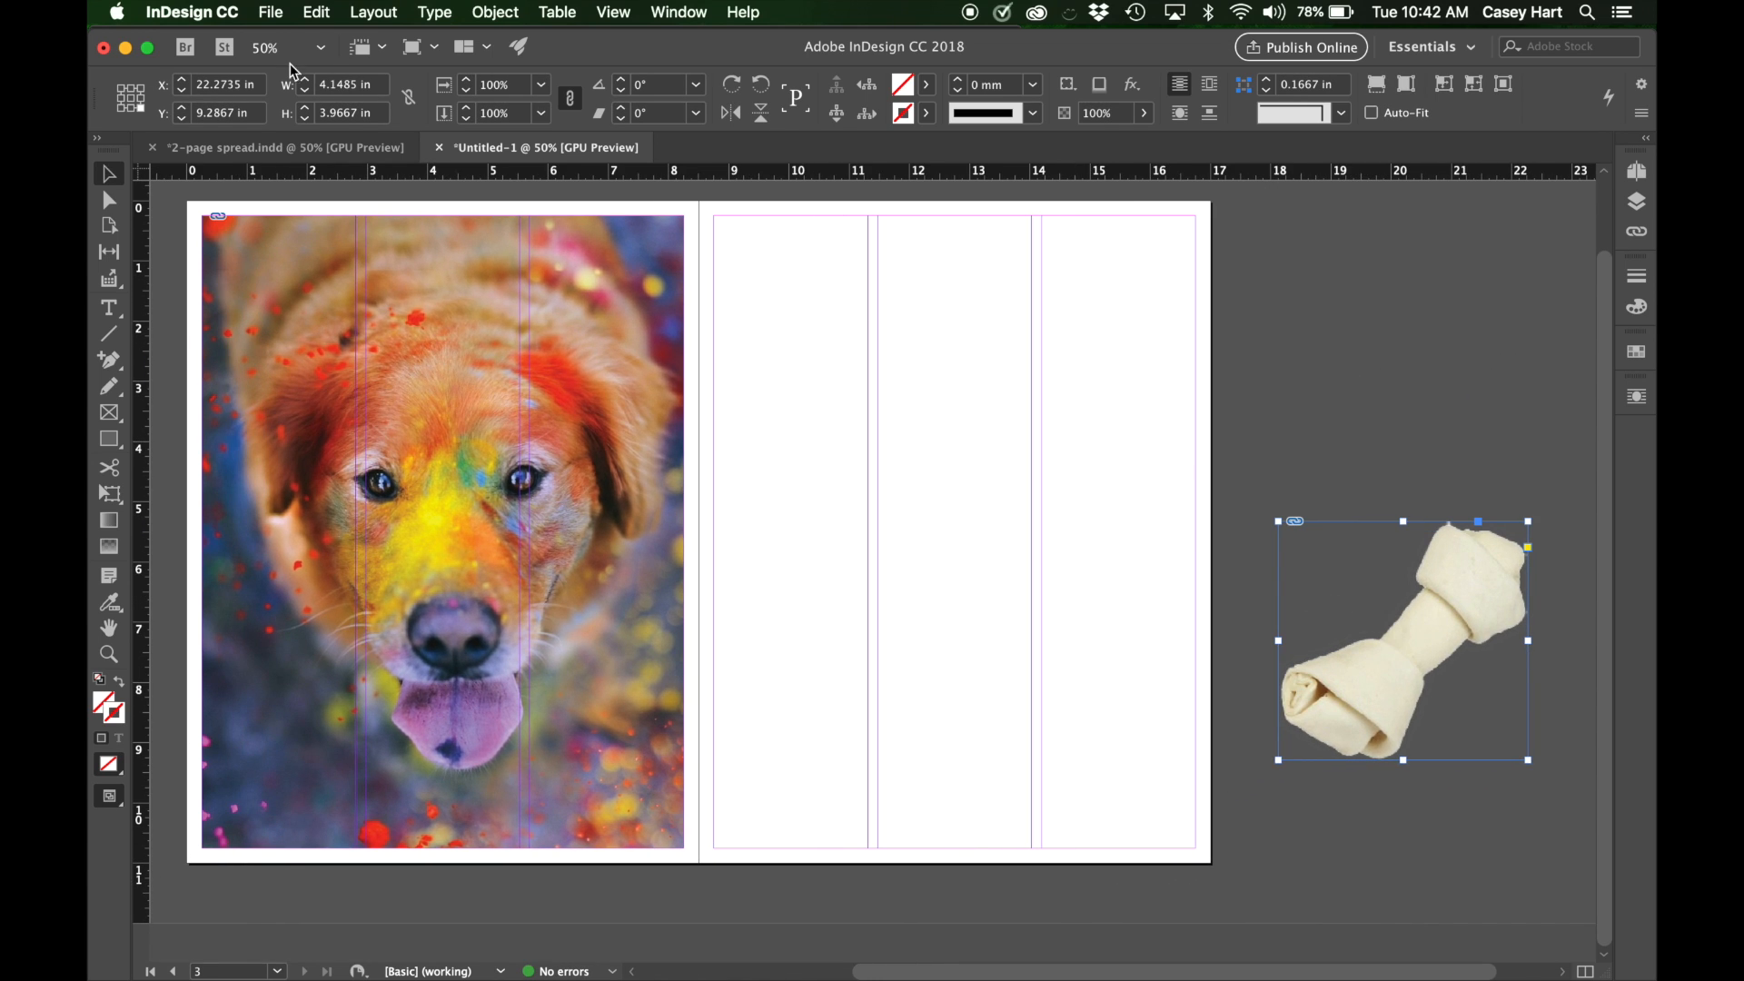
Check the bone in the 2-page spread.indd example and crop the new bone's frame from the bottom to about 2.24 in high.
{"action": "left_click", "coordinate": [309, 146]}
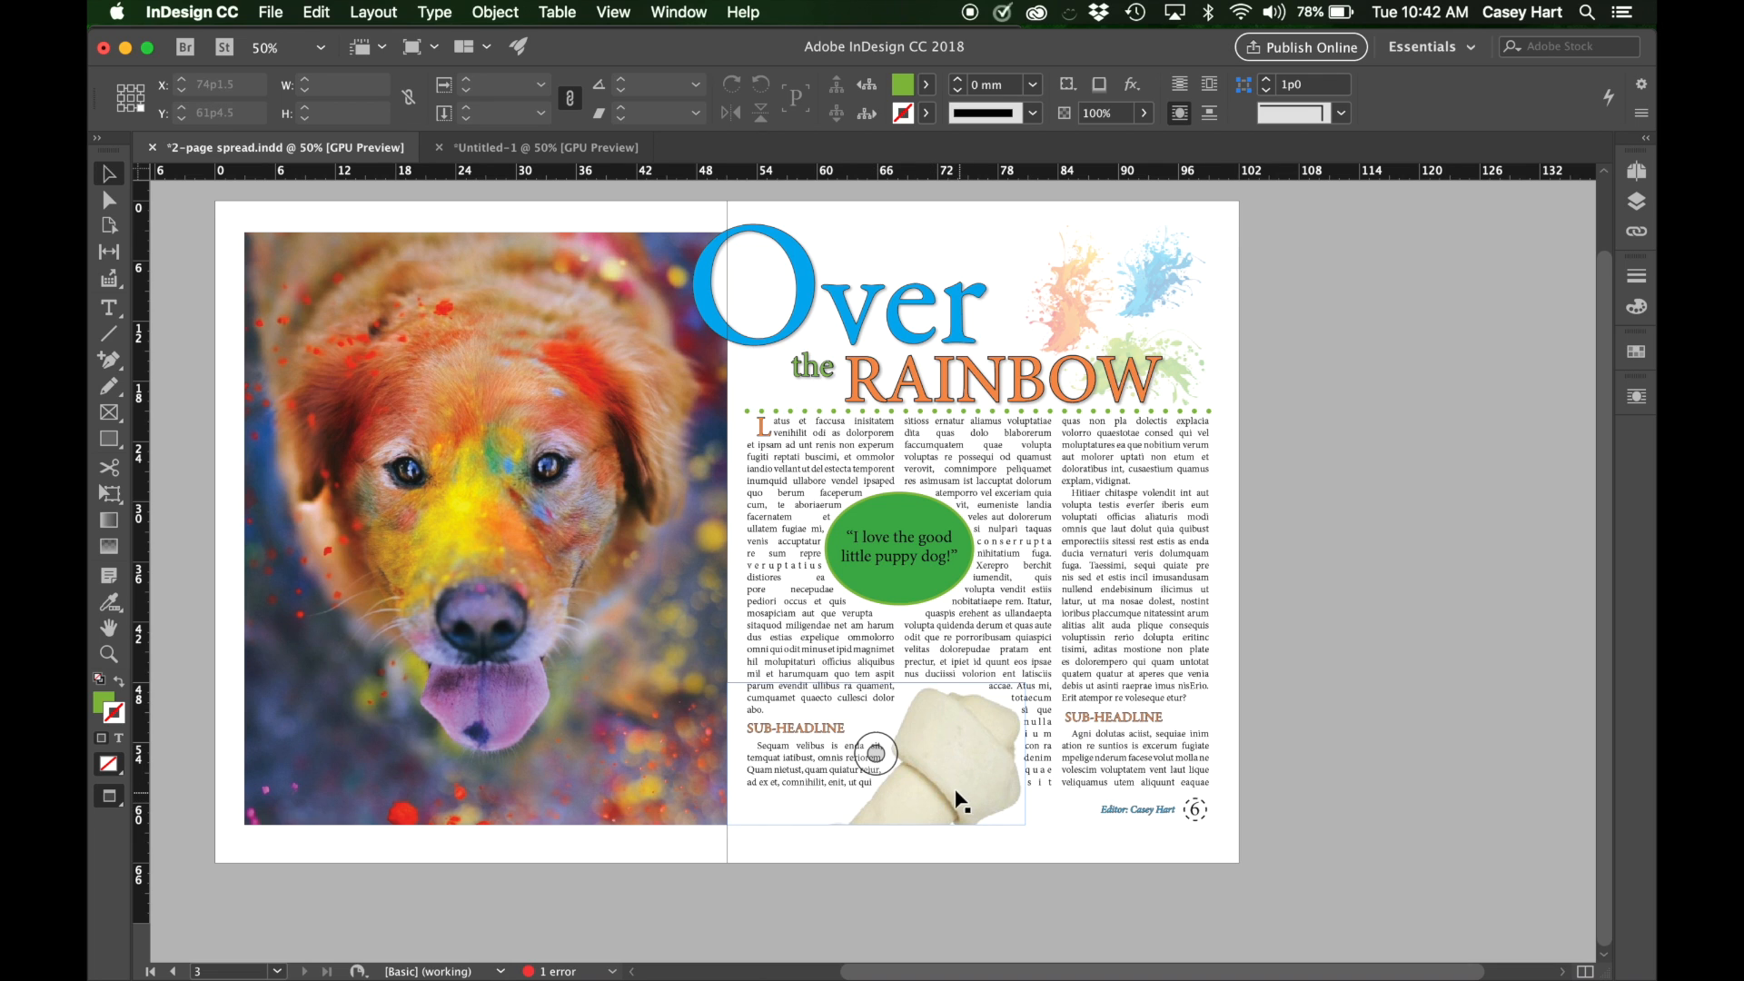
{"action": "left_click", "coordinate": [545, 147]}
{"action": "scroll", "coordinate": [1592, 863], "scroll_direction": "right", "scroll_amount": 2}
{"action": "scroll", "coordinate": [1591, 863], "scroll_direction": "up", "scroll_amount": 1}
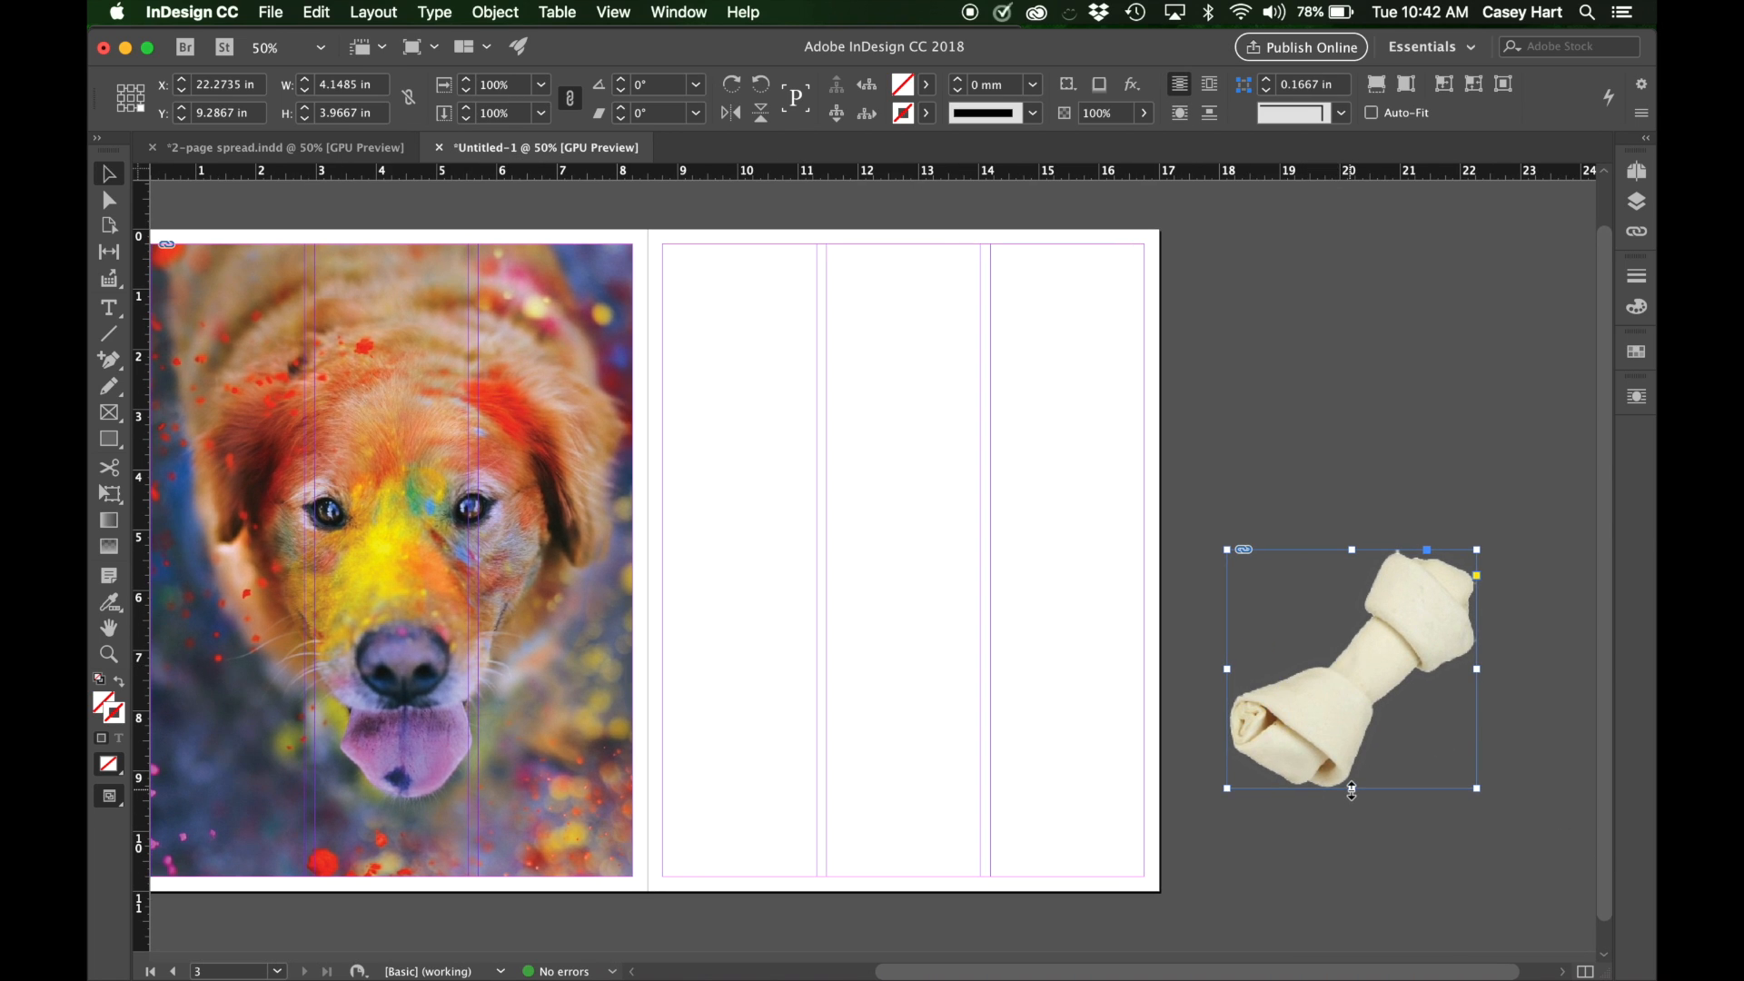
{"action": "left_click_drag", "start_coordinate": [1352, 790], "coordinate": [1351, 683]}
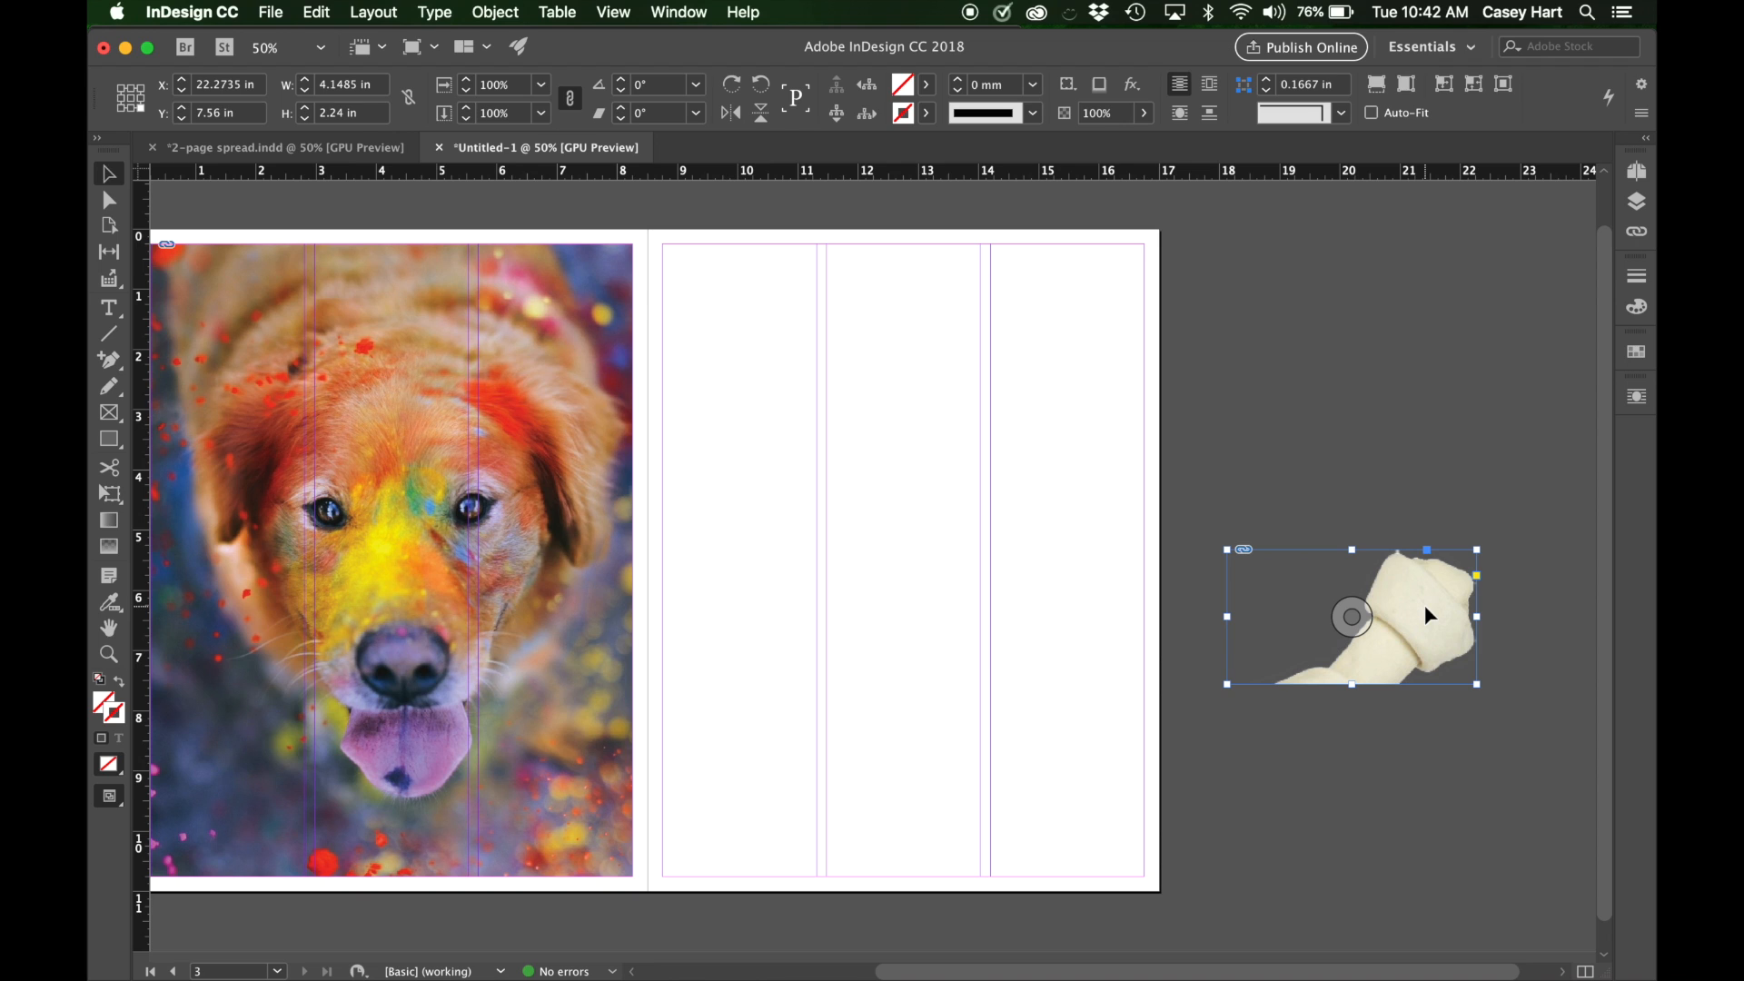
Move the cropped bone to the right page's bottom margin, align its right edge with the middle column, and compare it with the example.
{"action": "left_click_drag", "start_coordinate": [1422, 627], "coordinate": [927, 825]}
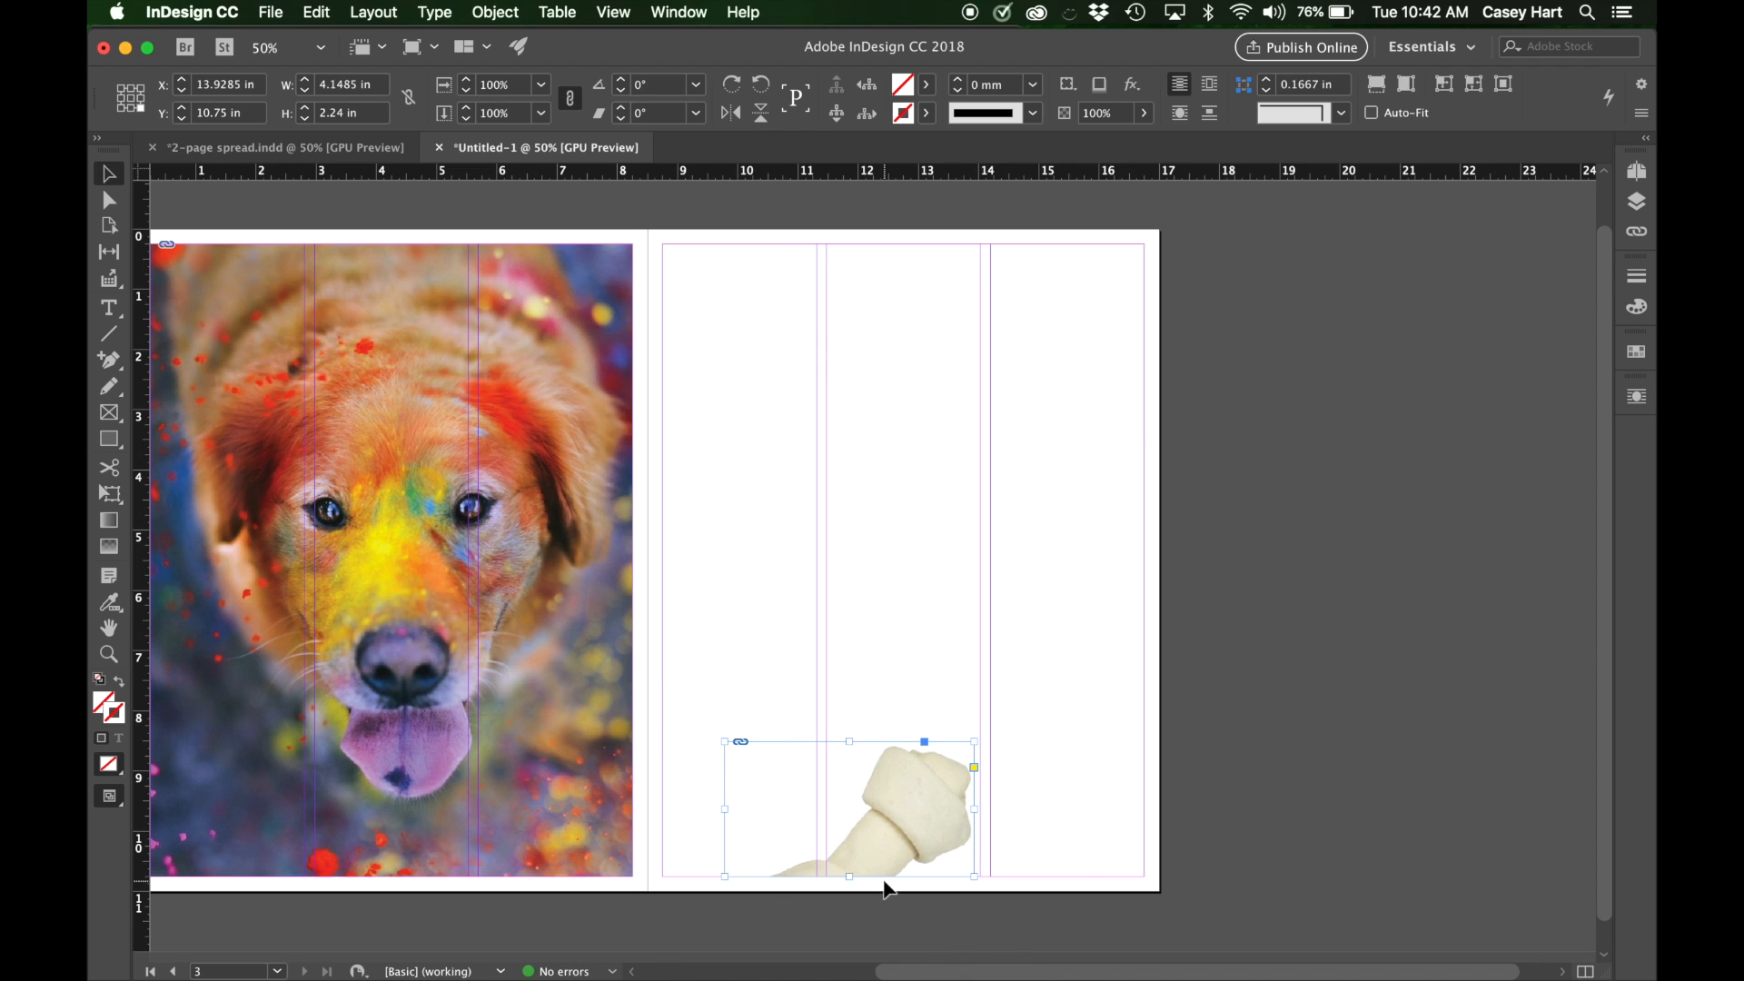
{"action": "left_click_drag", "start_coordinate": [928, 788], "coordinate": [934, 794]}
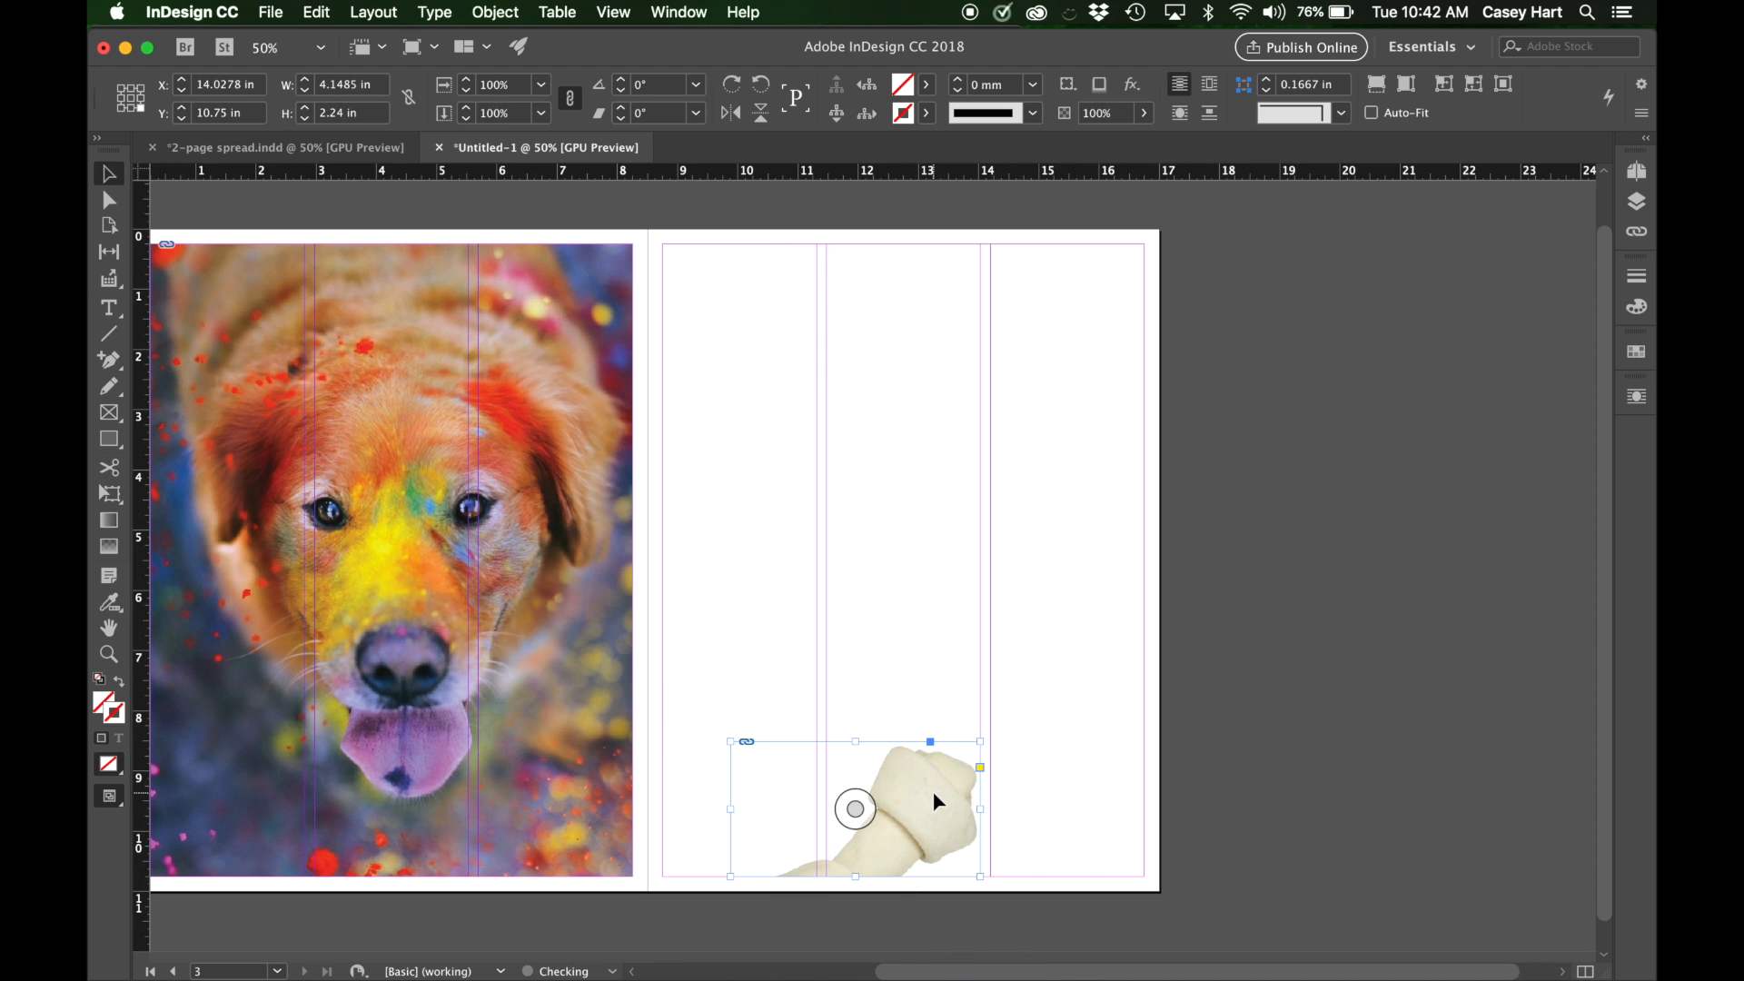
{"action": "left_click", "coordinate": [329, 150]}
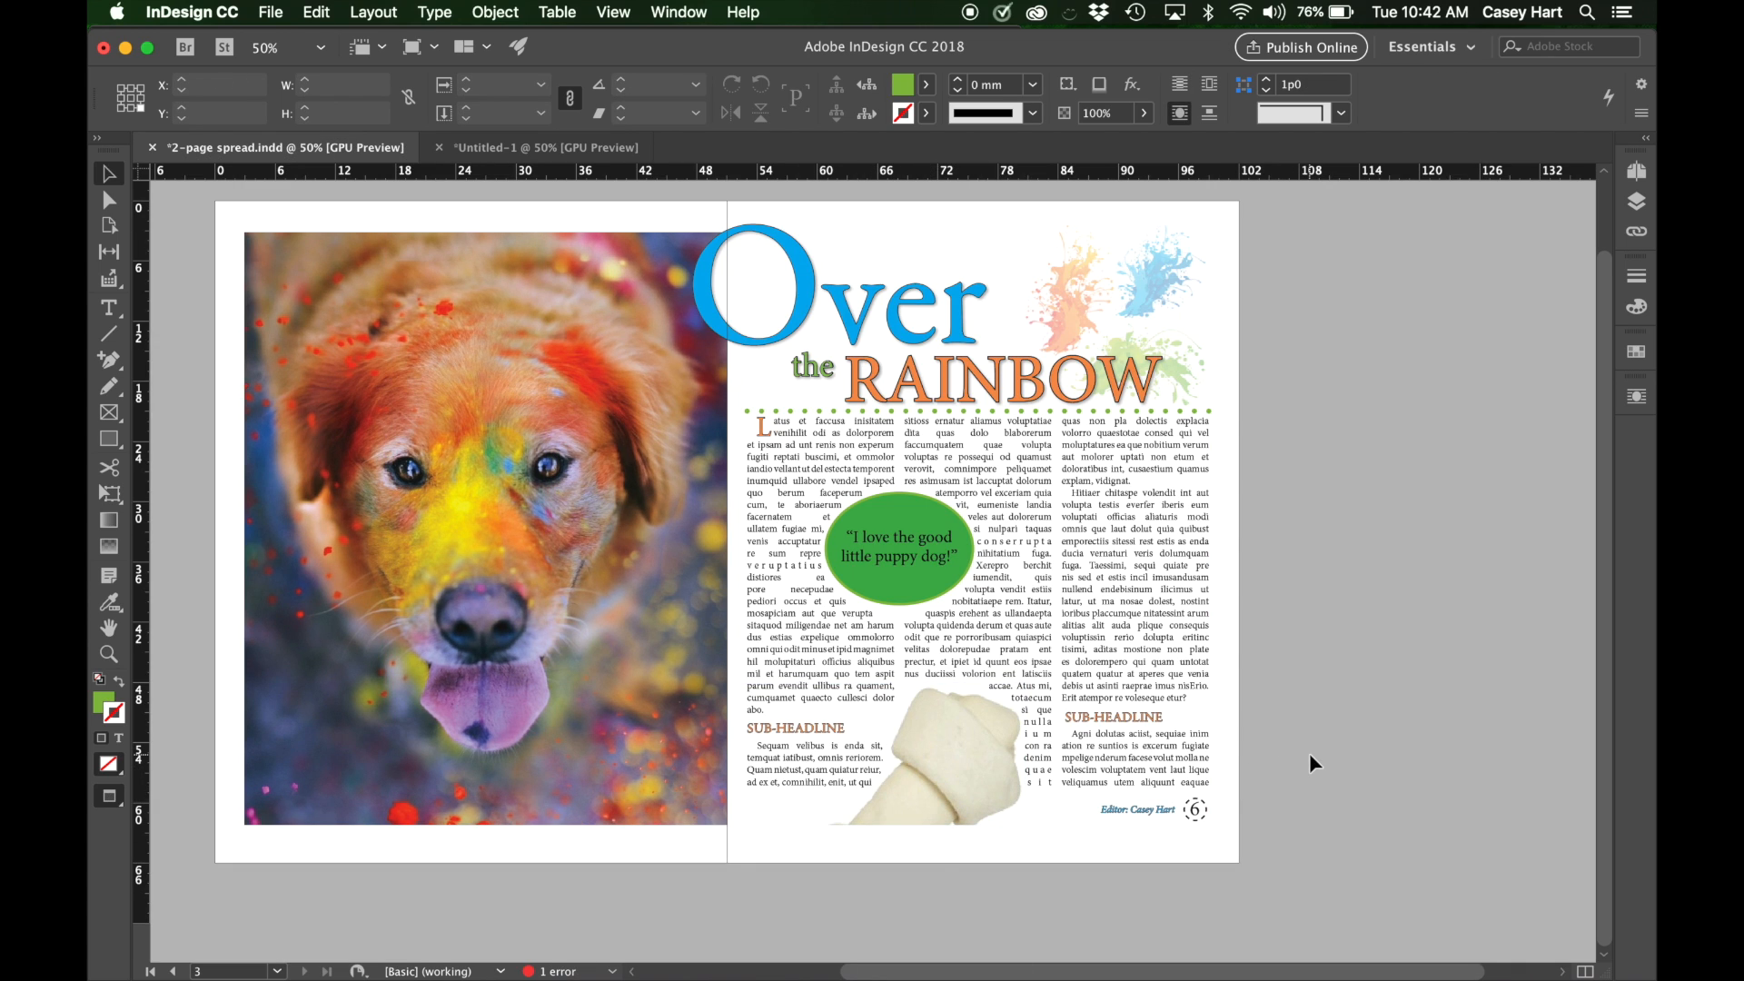
{"action": "left_click", "coordinate": [478, 156]}
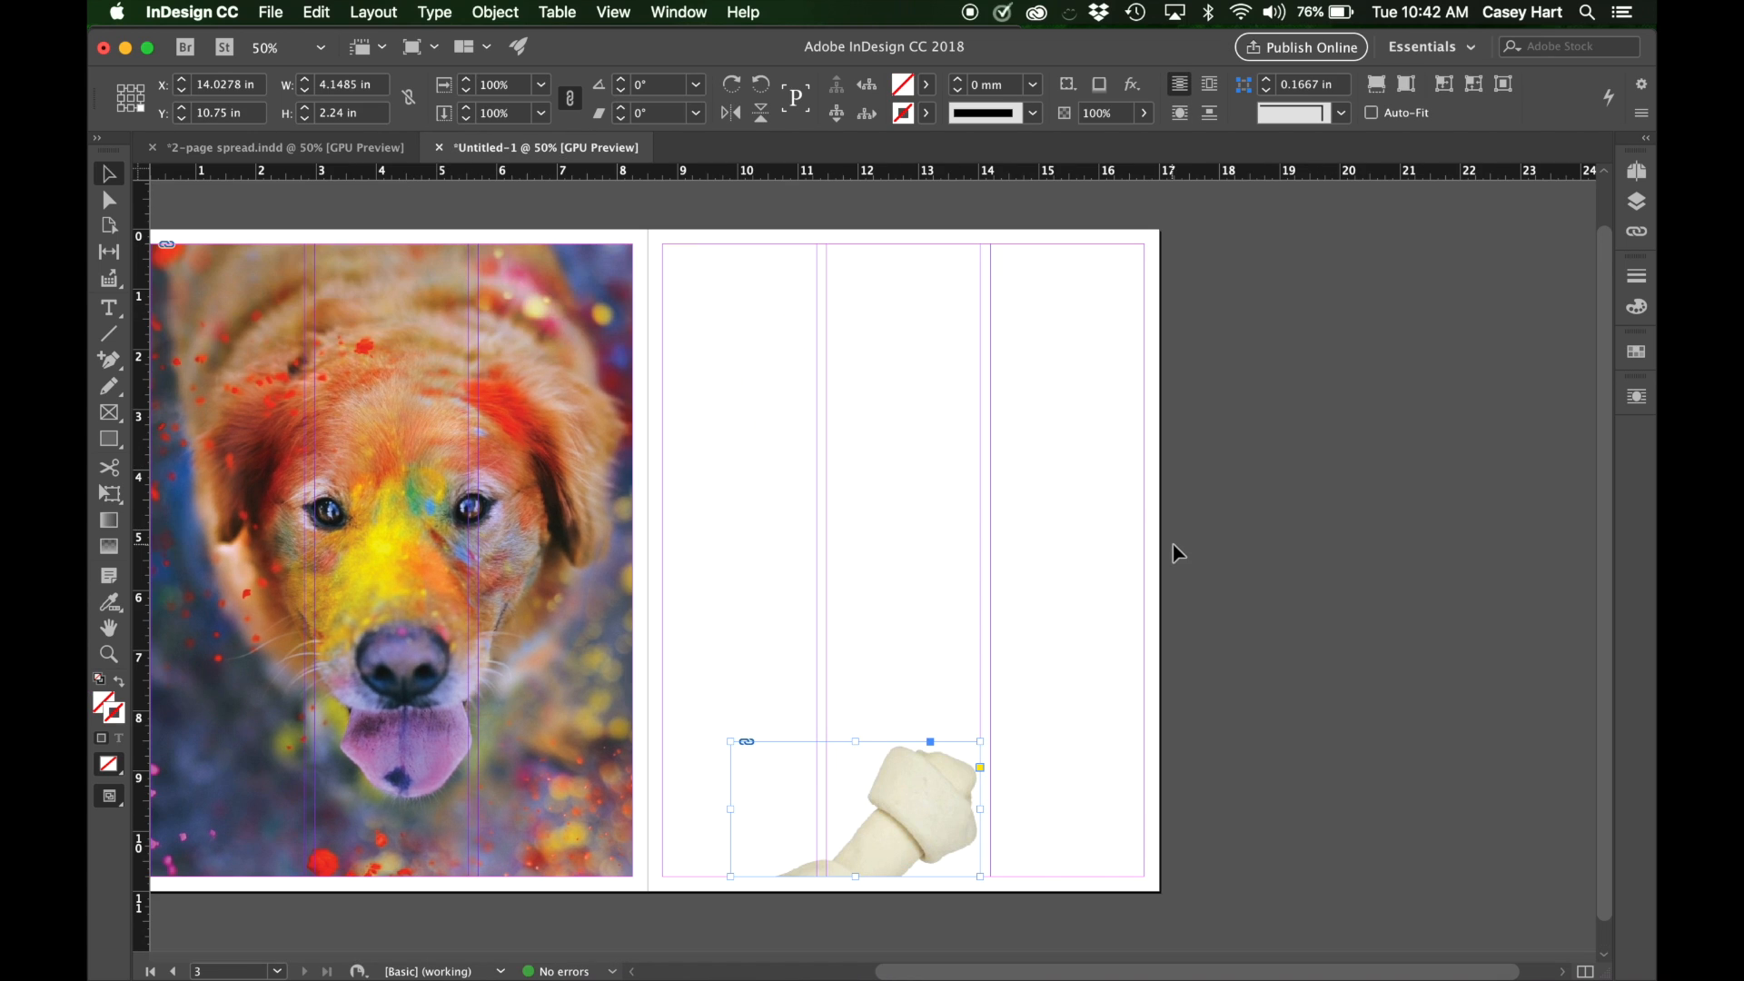
{"action": "left_click", "coordinate": [1326, 643]}
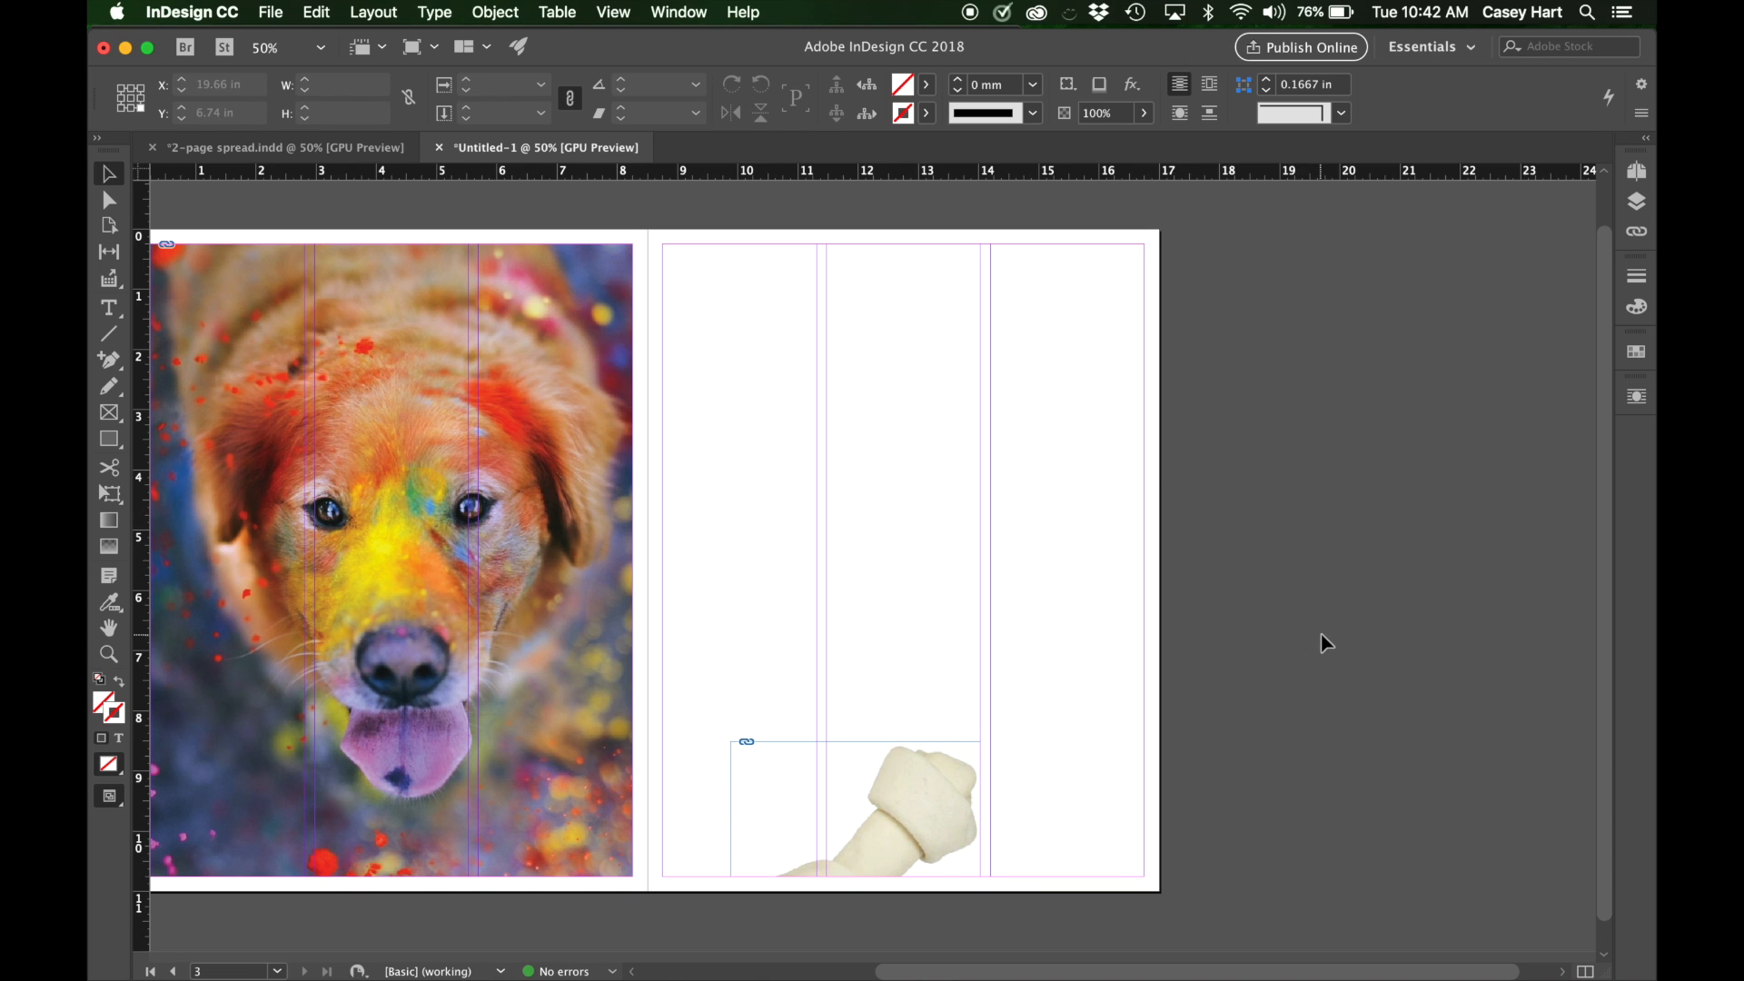
Place color splash.psd on the pasteboard beside the right page, accepting the compatibility warning, at about 4.73 in square.
{"action": "key", "text": "super+d"}
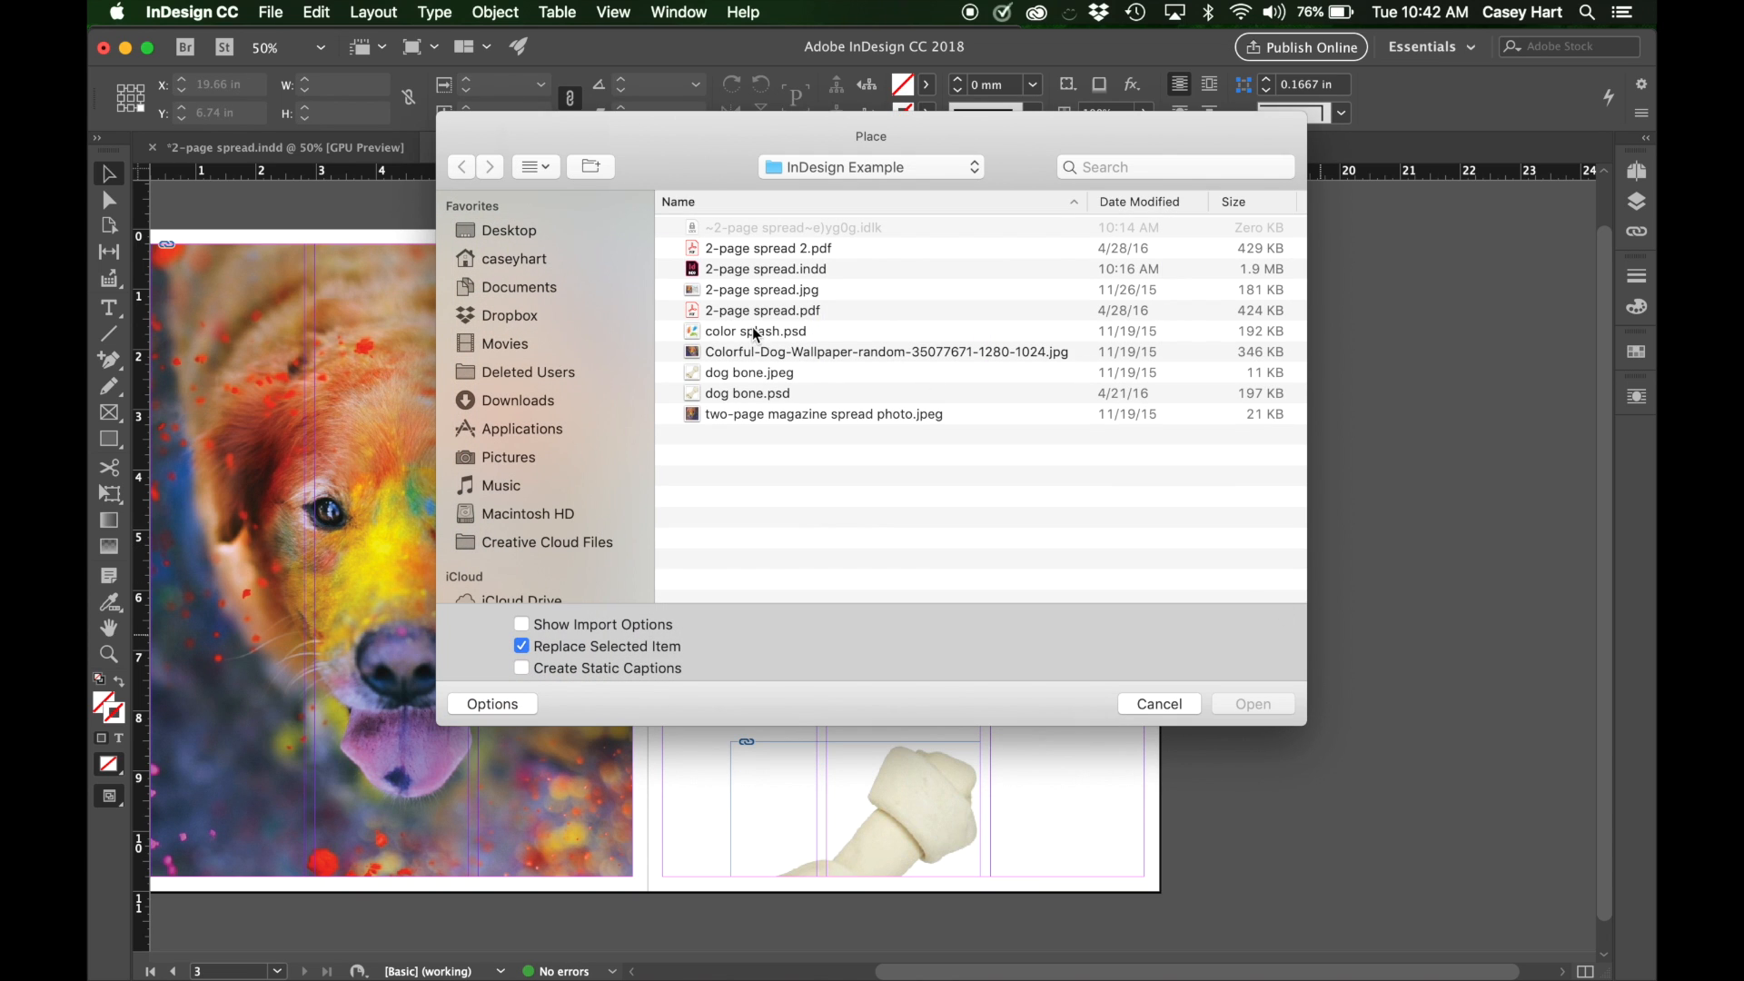
{"action": "left_click", "coordinate": [755, 331]}
{"action": "left_click", "coordinate": [1270, 713]}
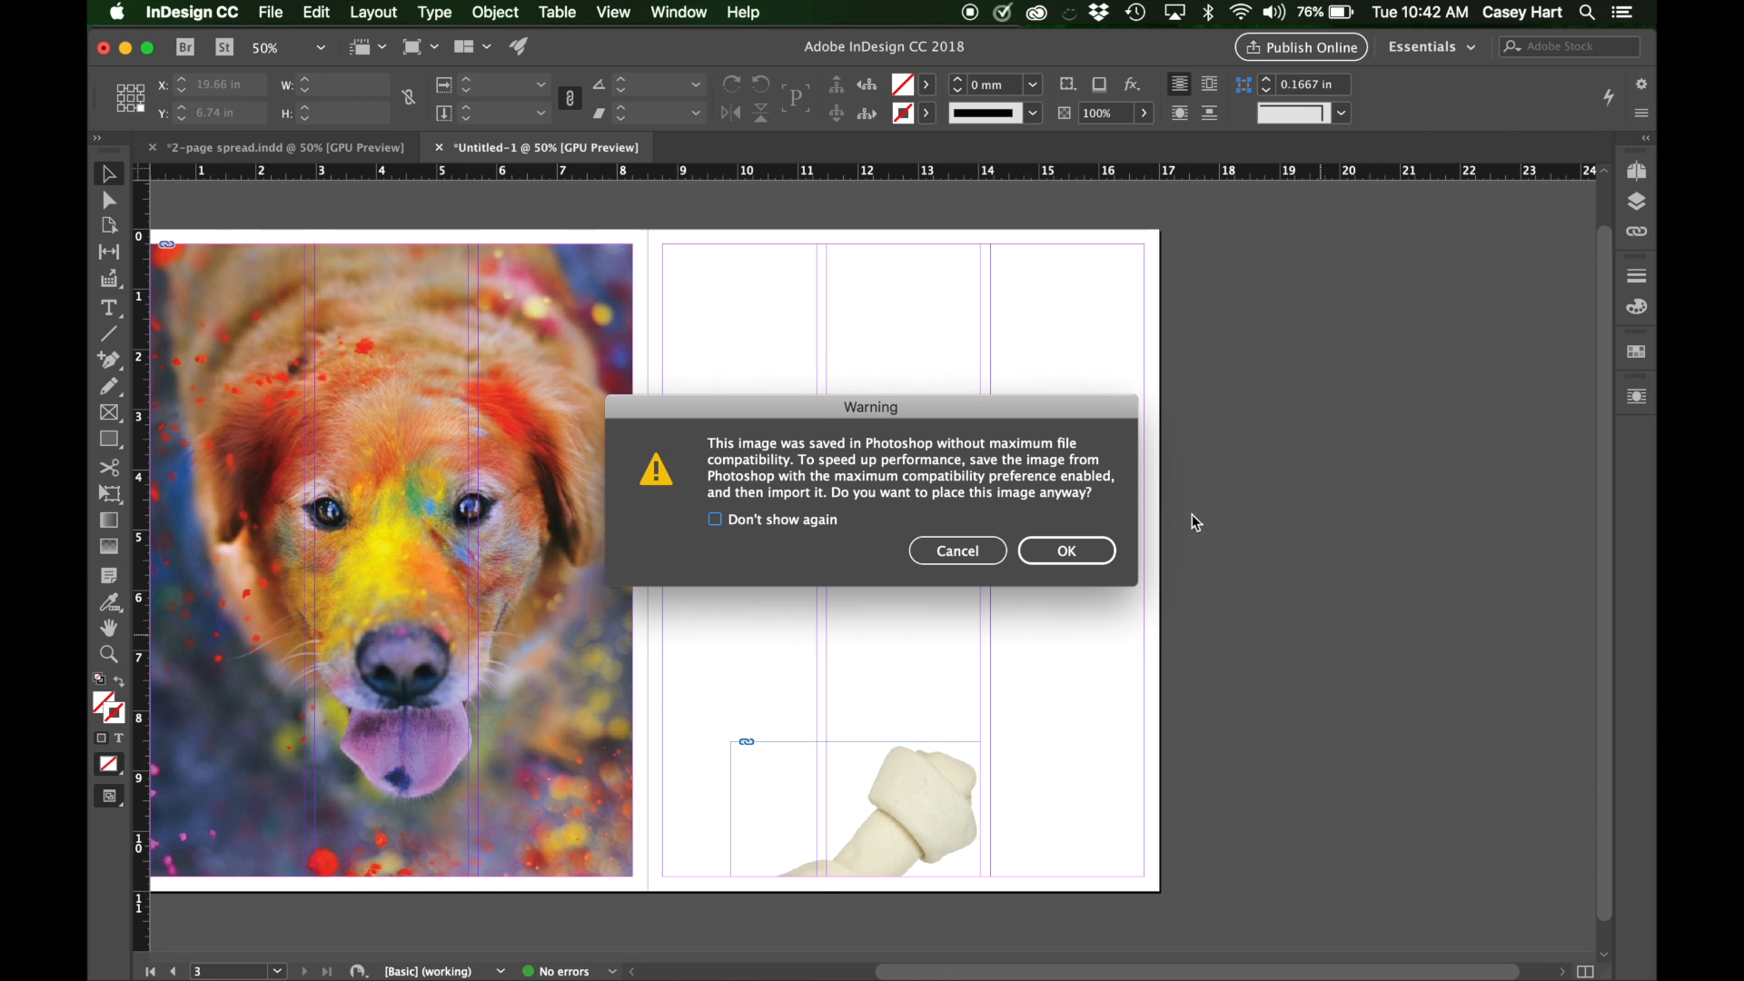
{"action": "left_click", "coordinate": [1097, 550]}
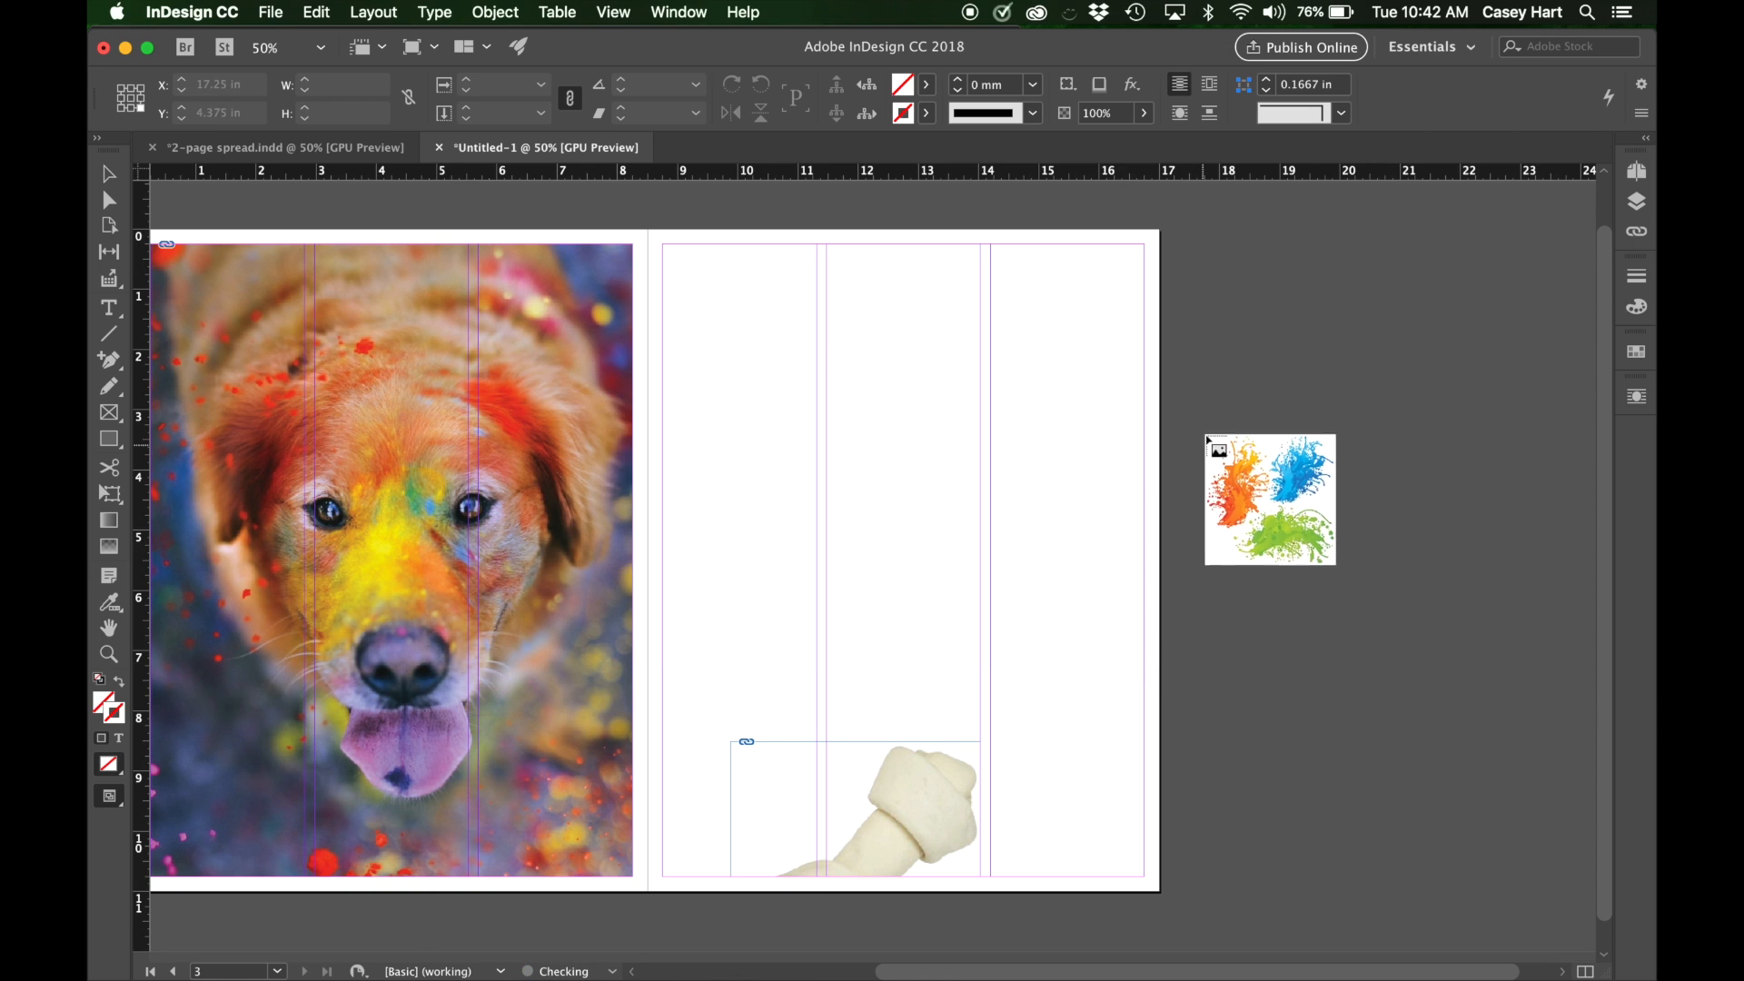
{"action": "left_click_drag", "start_coordinate": [1337, 501], "coordinate": [1489, 636]}
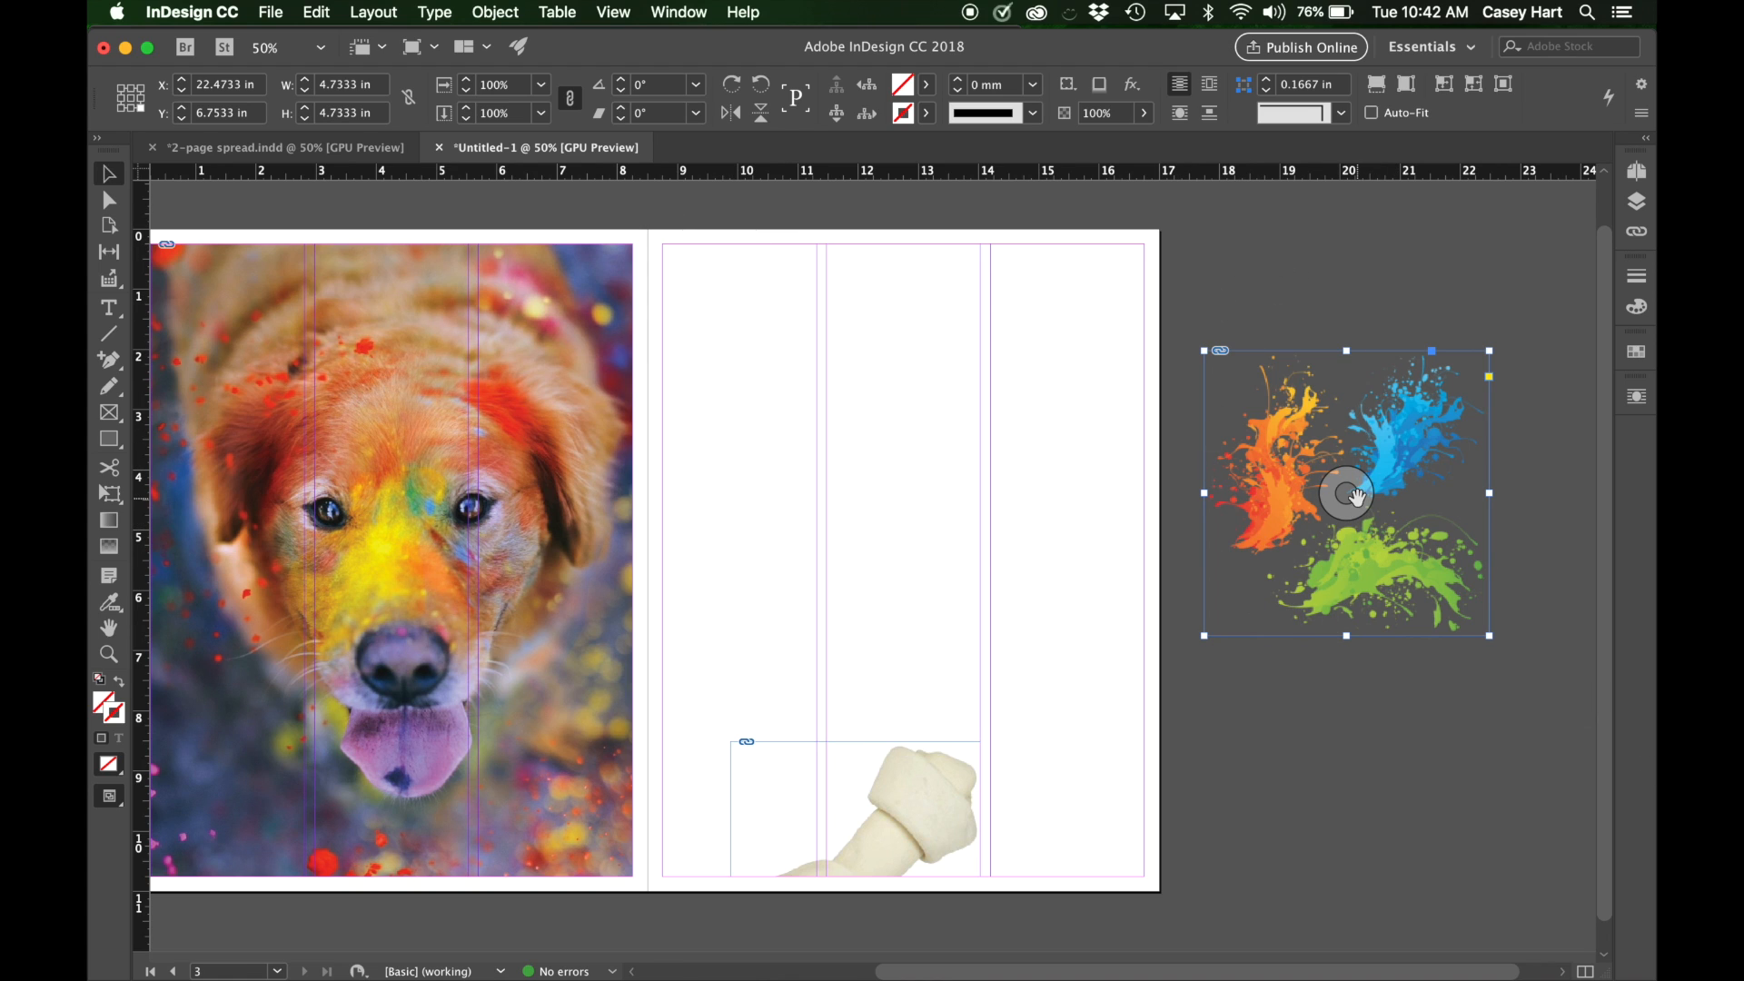
Move the color splash into the right page's top-right margin corner and scale it proportionally with Free Transform to about 2.72 in square.
{"action": "left_click_drag", "start_coordinate": [1274, 445], "coordinate": [901, 345]}
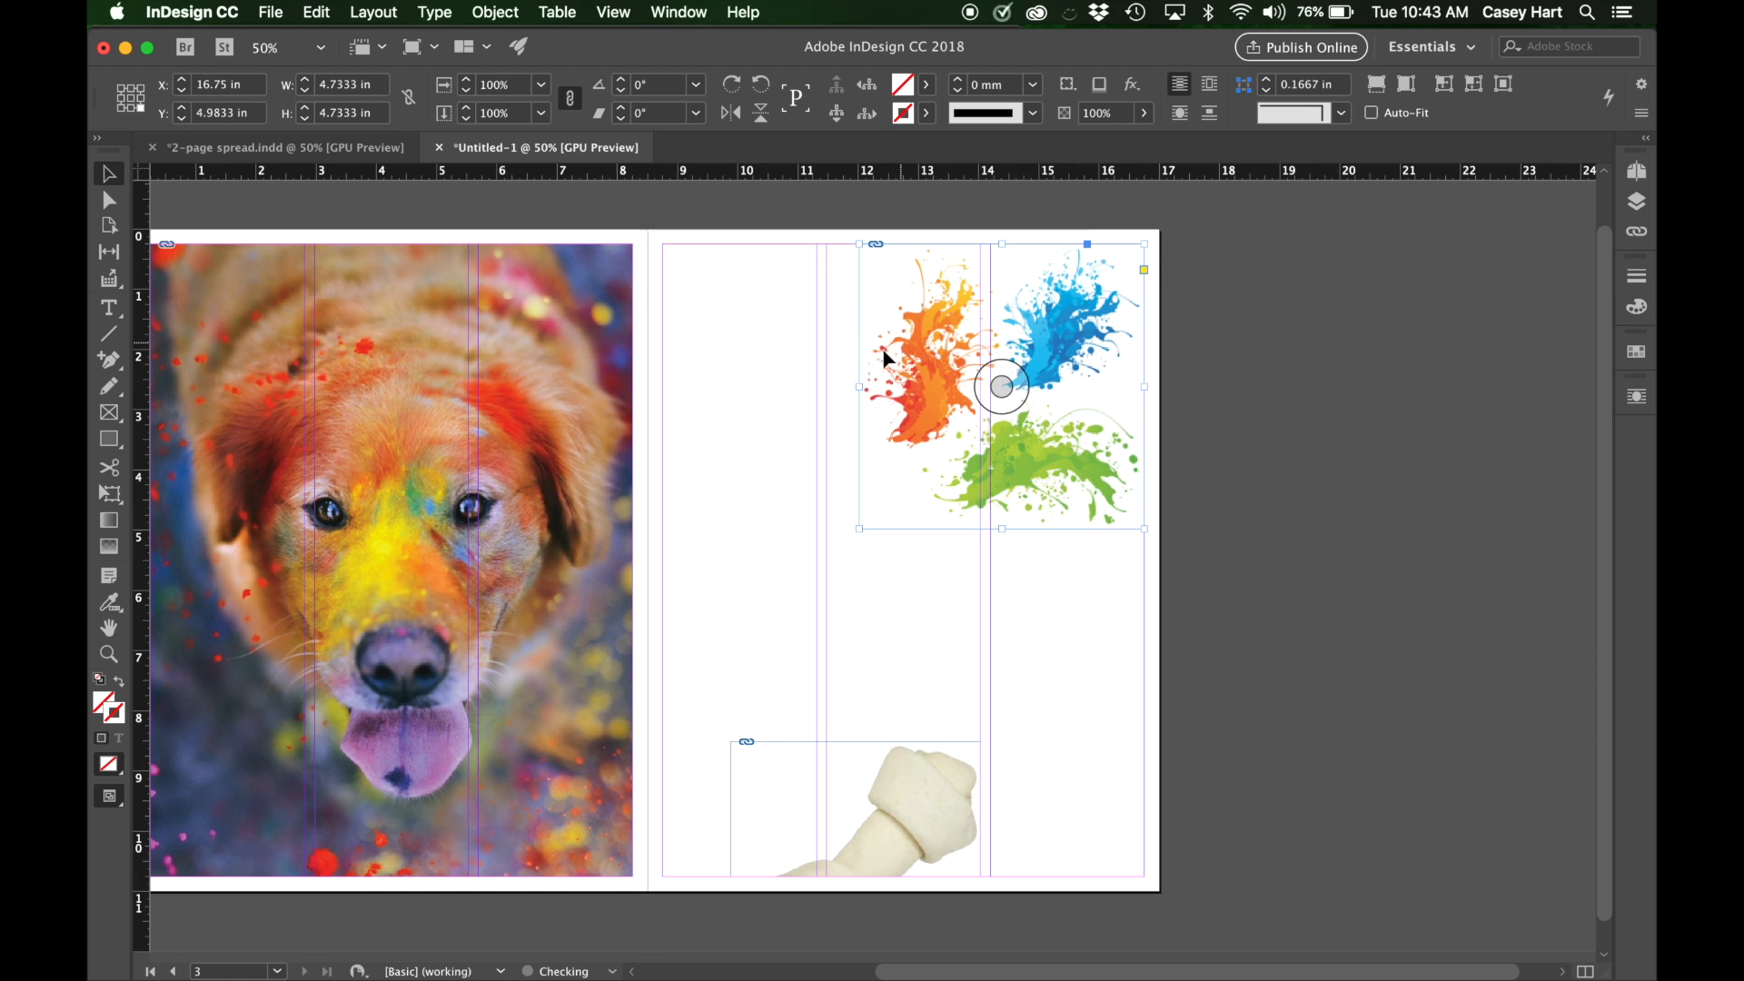
{"action": "left_click", "coordinate": [109, 494]}
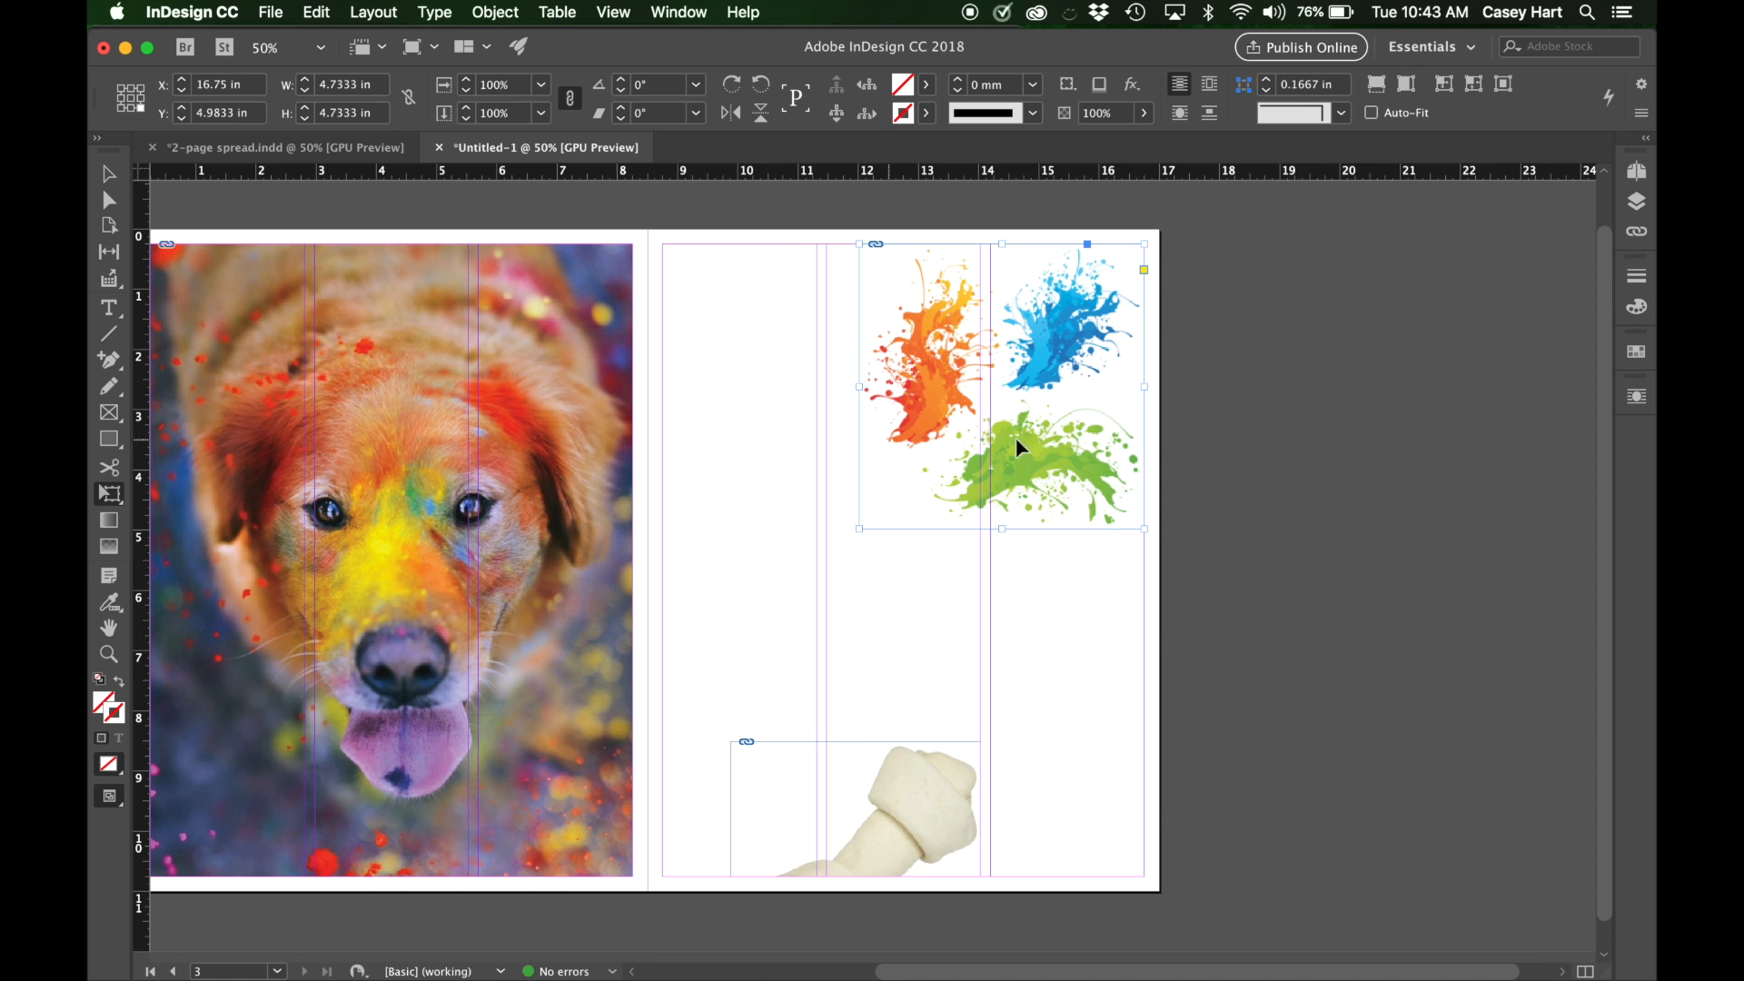
{"action": "left_click_drag", "start_coordinate": [859, 529], "coordinate": [977, 404]}
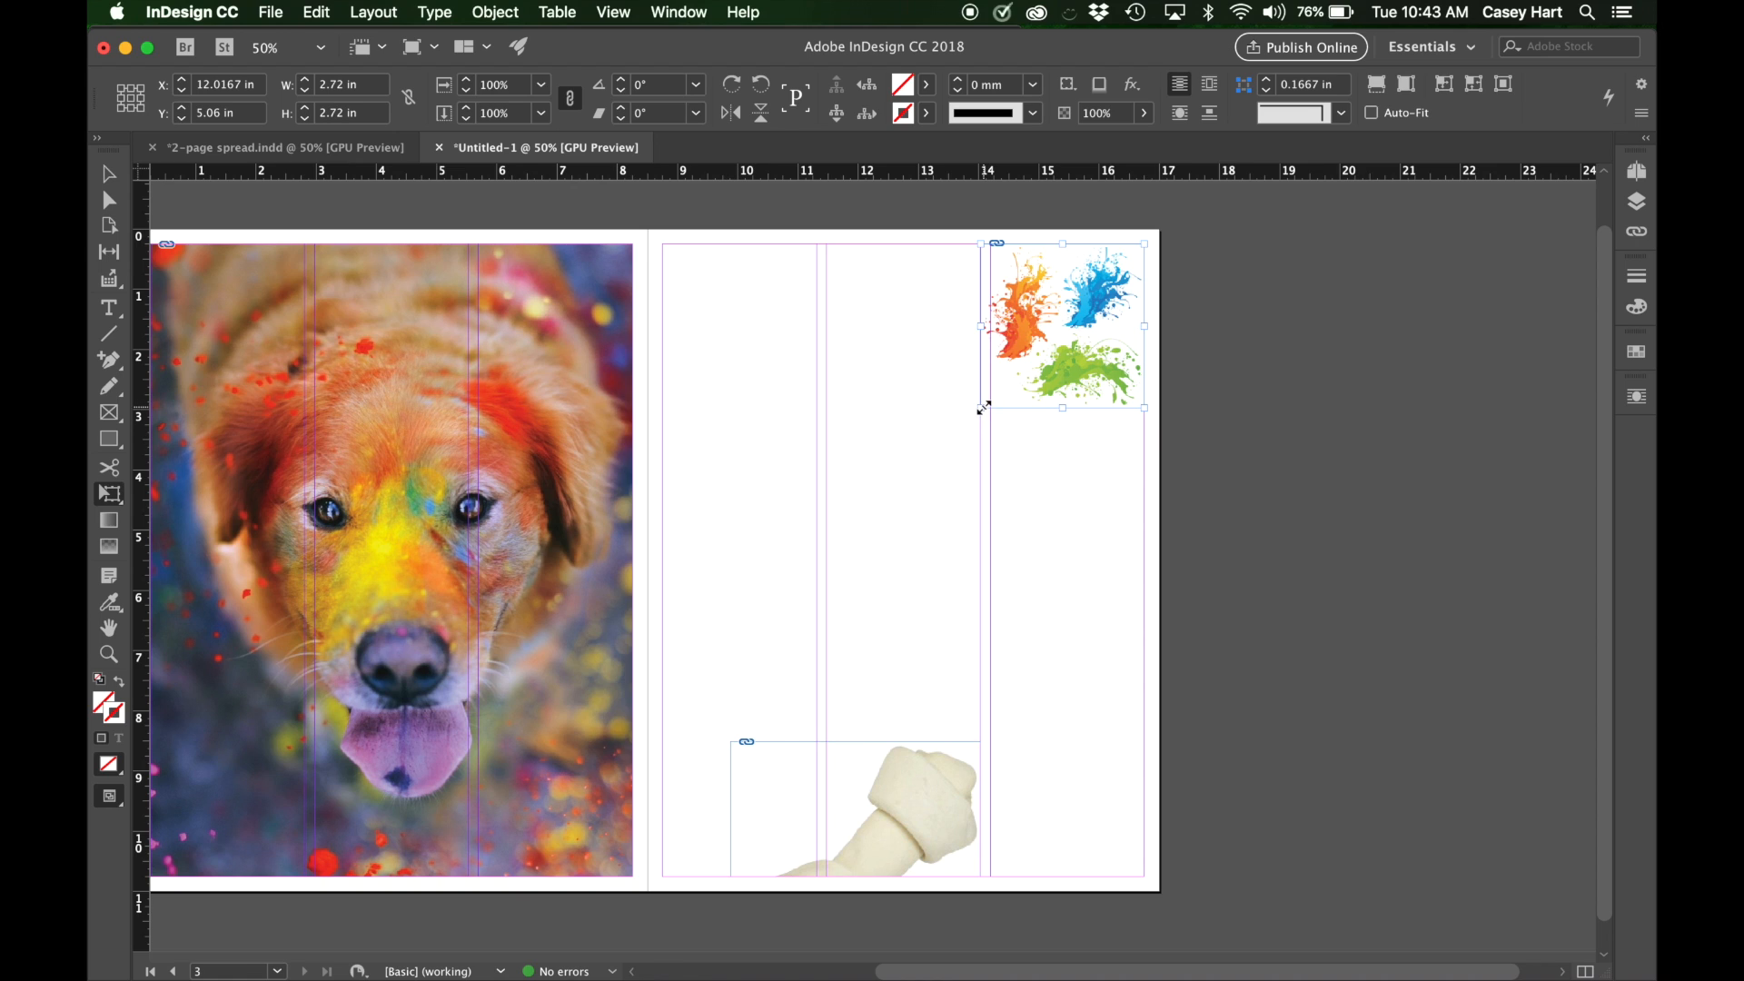
{"action": "left_click_drag", "start_coordinate": [986, 407], "coordinate": [984, 411]}
{"action": "key", "text": "a"}
{"action": "key", "text": "v"}
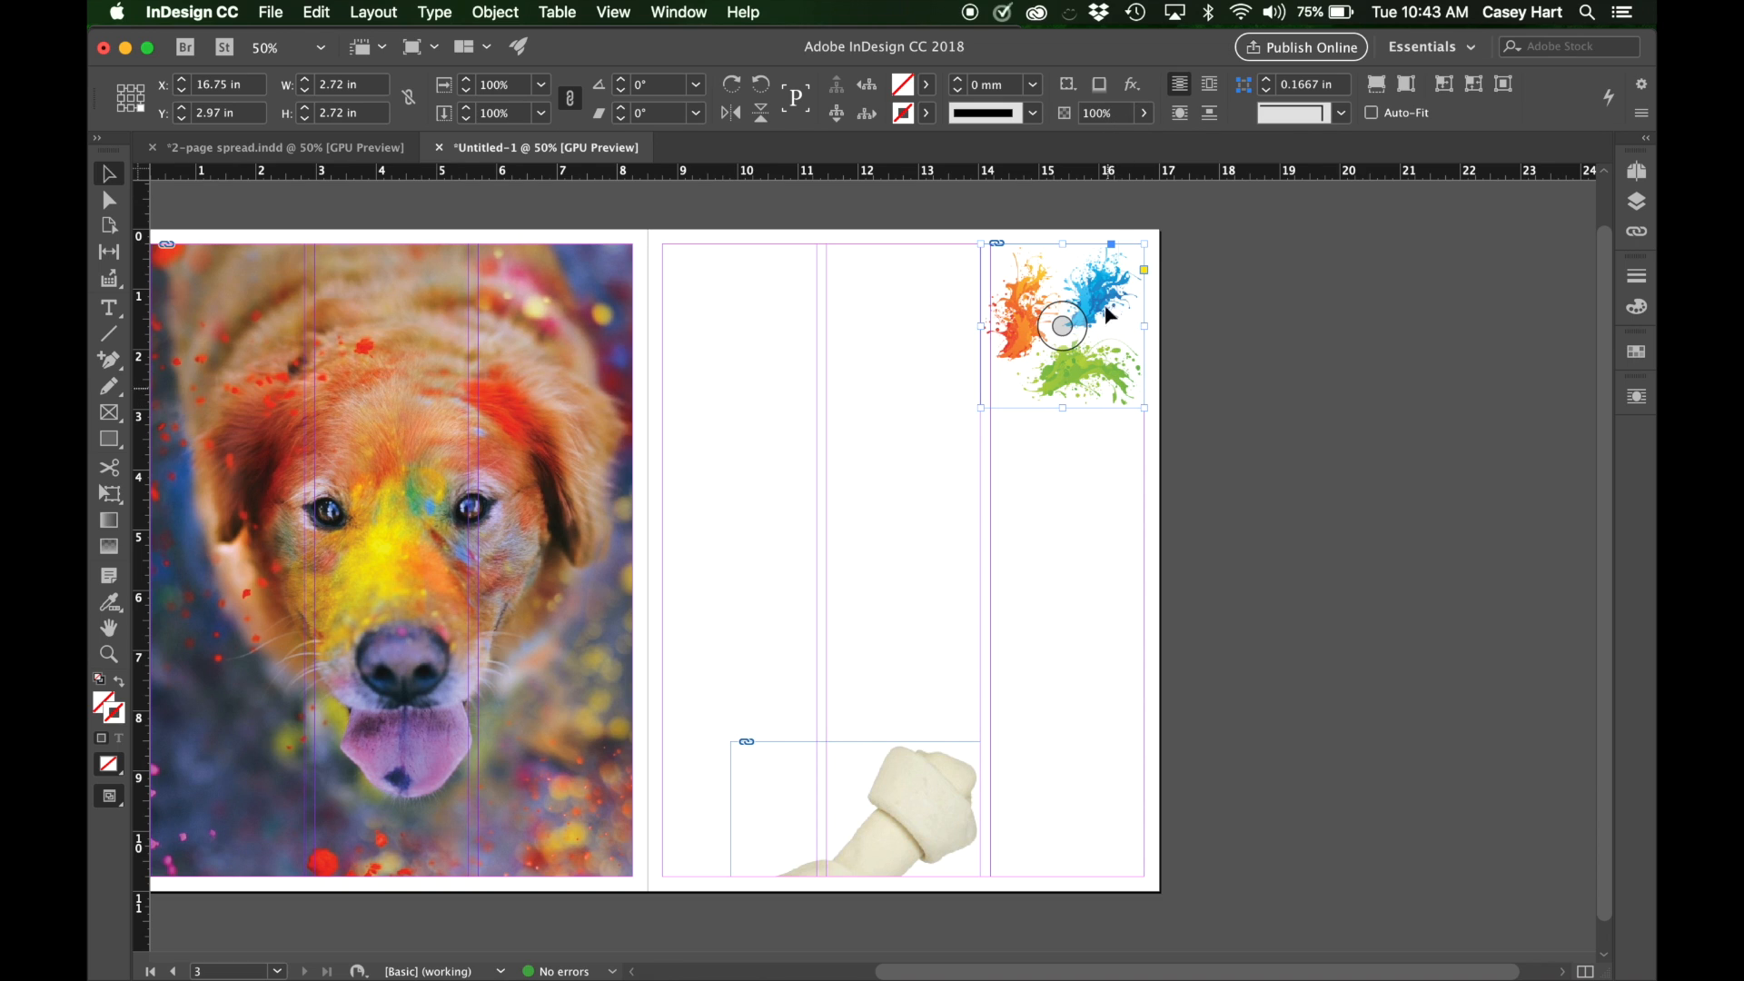
Try the color splash fully transparent, set its opacity to about 47%, and deselect it.
{"action": "left_click", "coordinate": [1145, 113]}
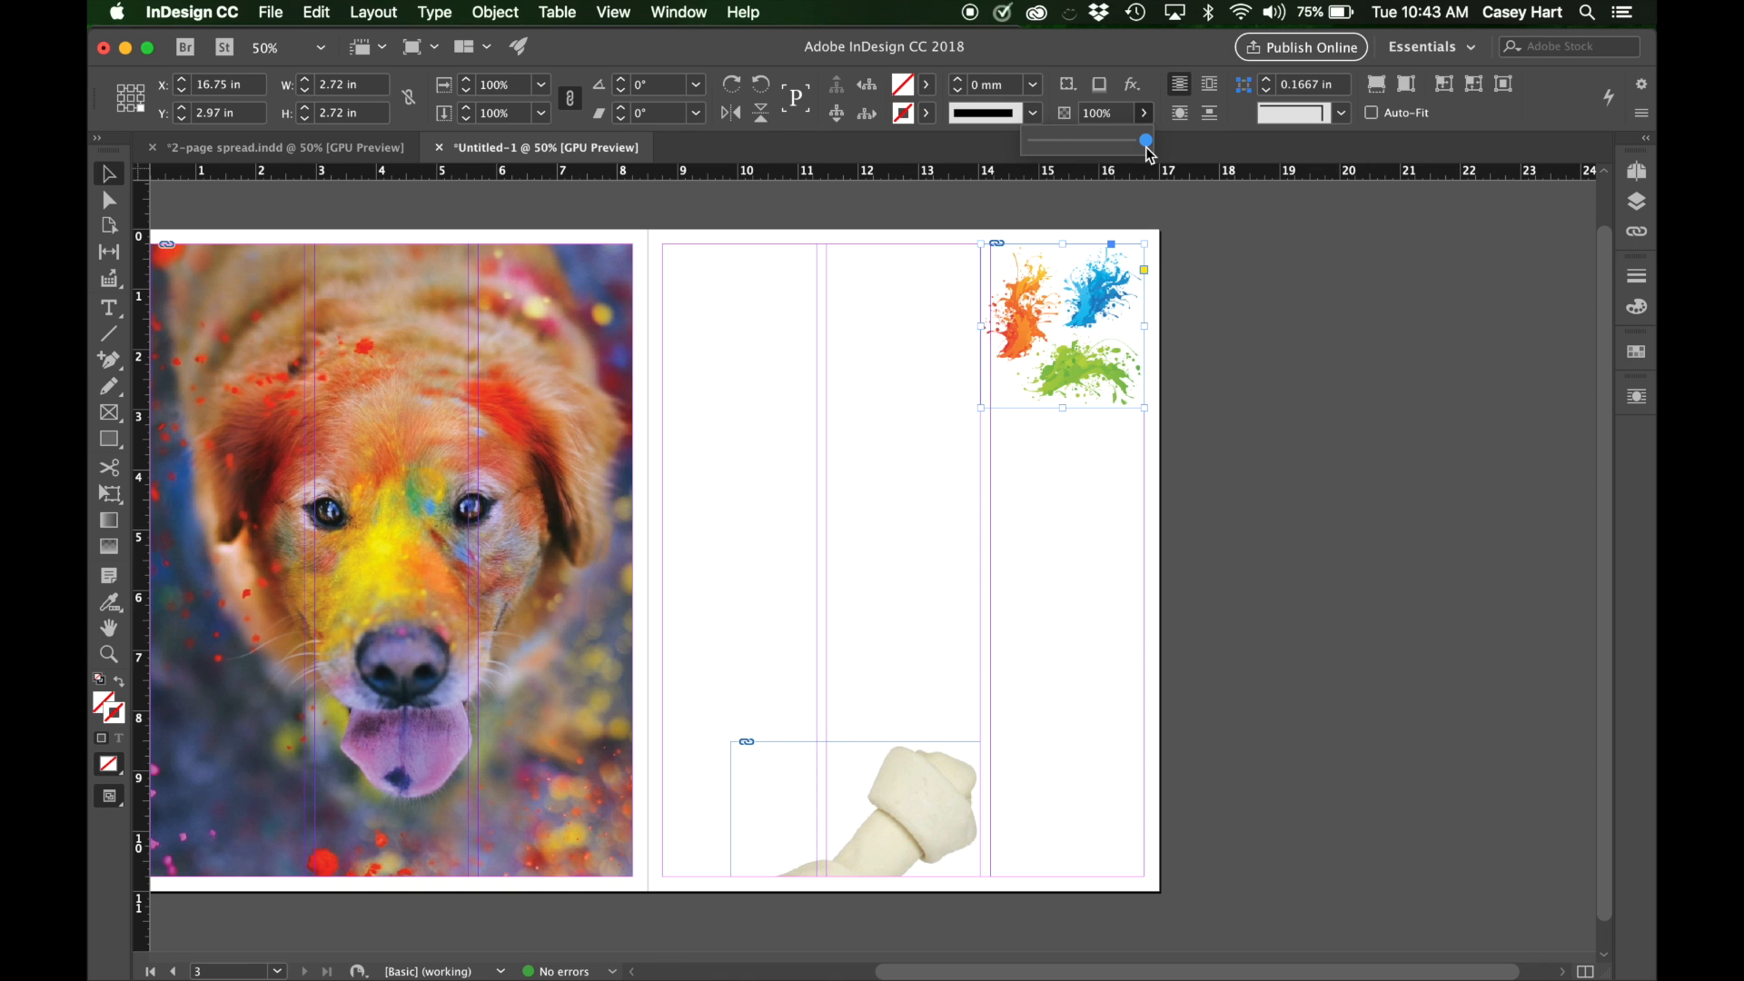
{"action": "left_click_drag", "start_coordinate": [1146, 142], "coordinate": [996, 156]}
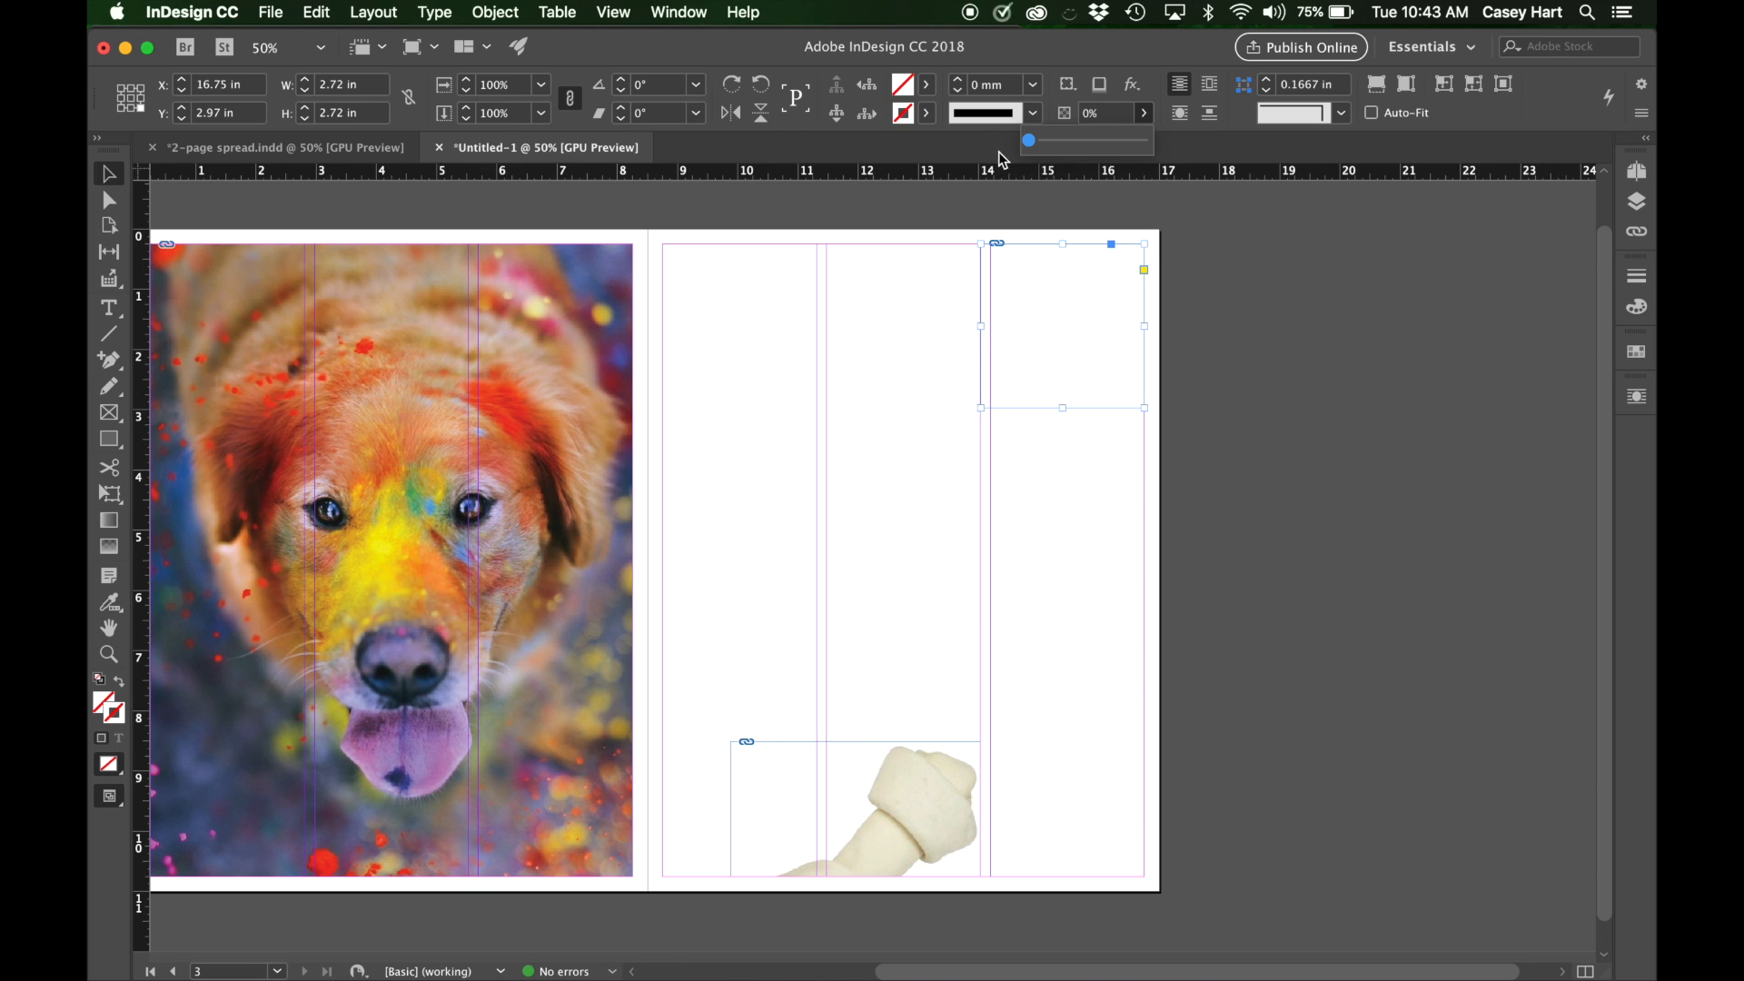
{"action": "mouse_move", "coordinate": [1028, 141]}
{"action": "left_mouse_down"}
{"action": "mouse_move", "coordinate": [1133, 138]}
{"action": "mouse_move", "coordinate": [1088, 152]}
{"action": "left_mouse_up"}
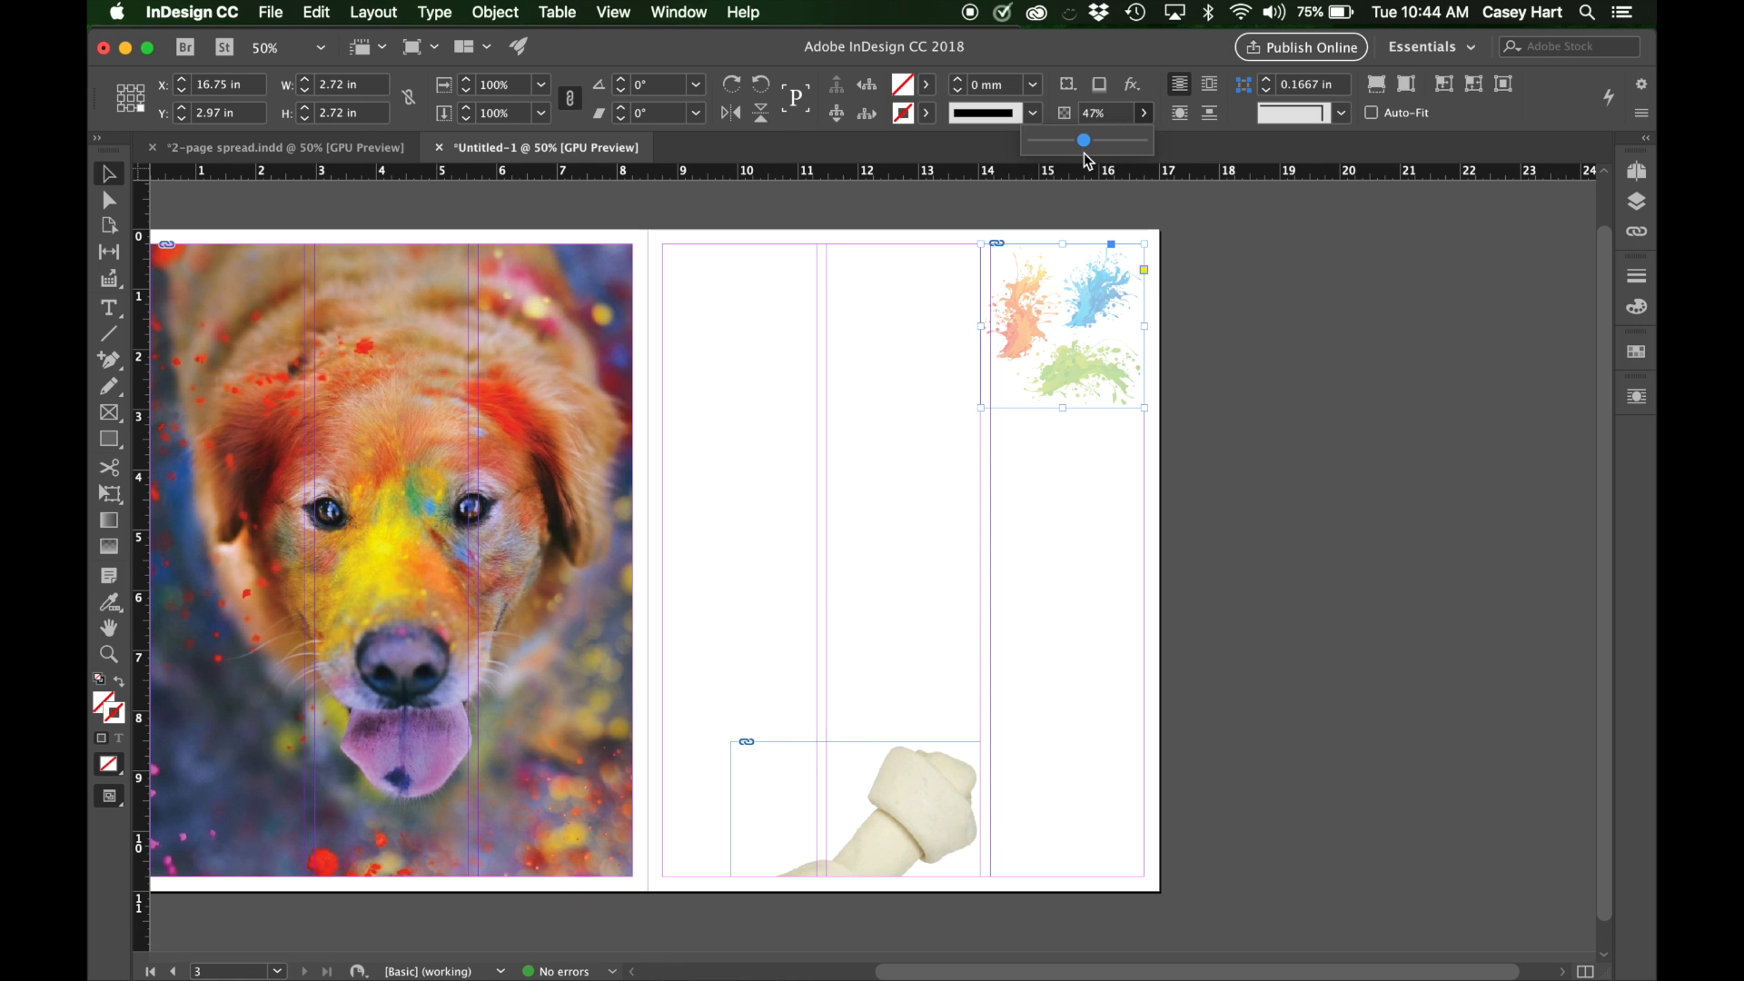
{"action": "left_click_drag", "start_coordinate": [1084, 140], "coordinate": [1088, 149]}
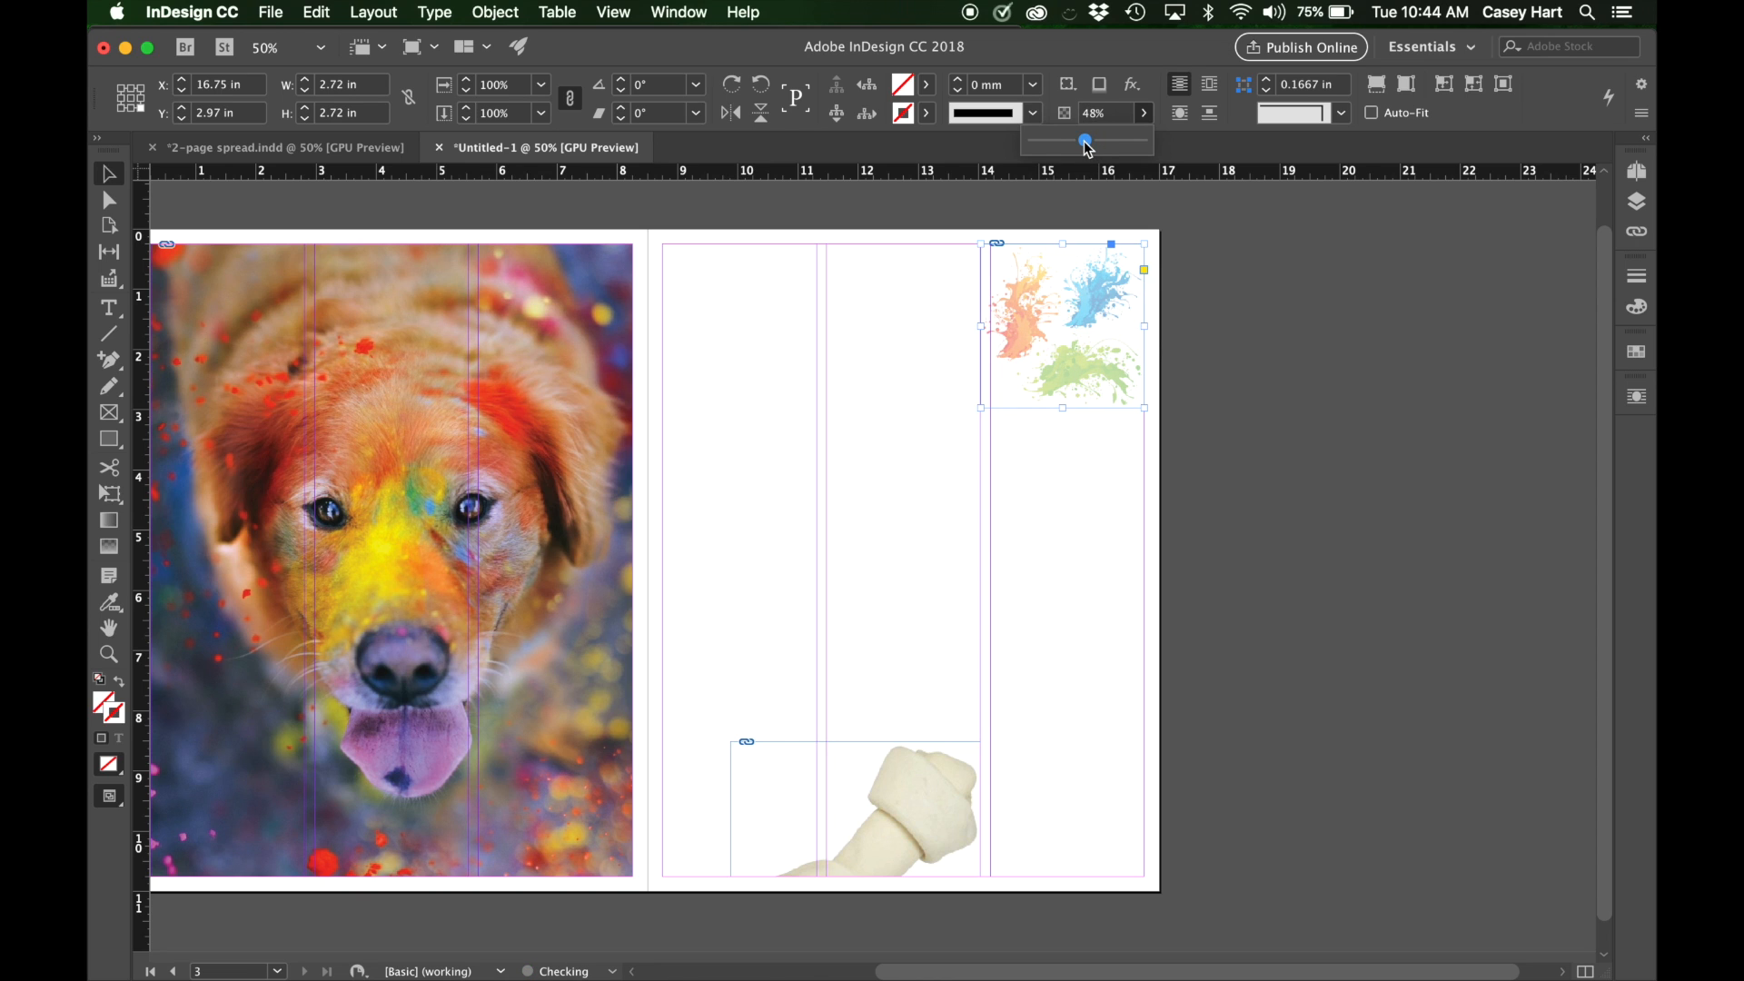
{"action": "left_click", "coordinate": [1214, 228]}
Compare the color splash and page layout with the 2-page spread.indd example and return to the whole new spread.
{"action": "left_click", "coordinate": [318, 153]}
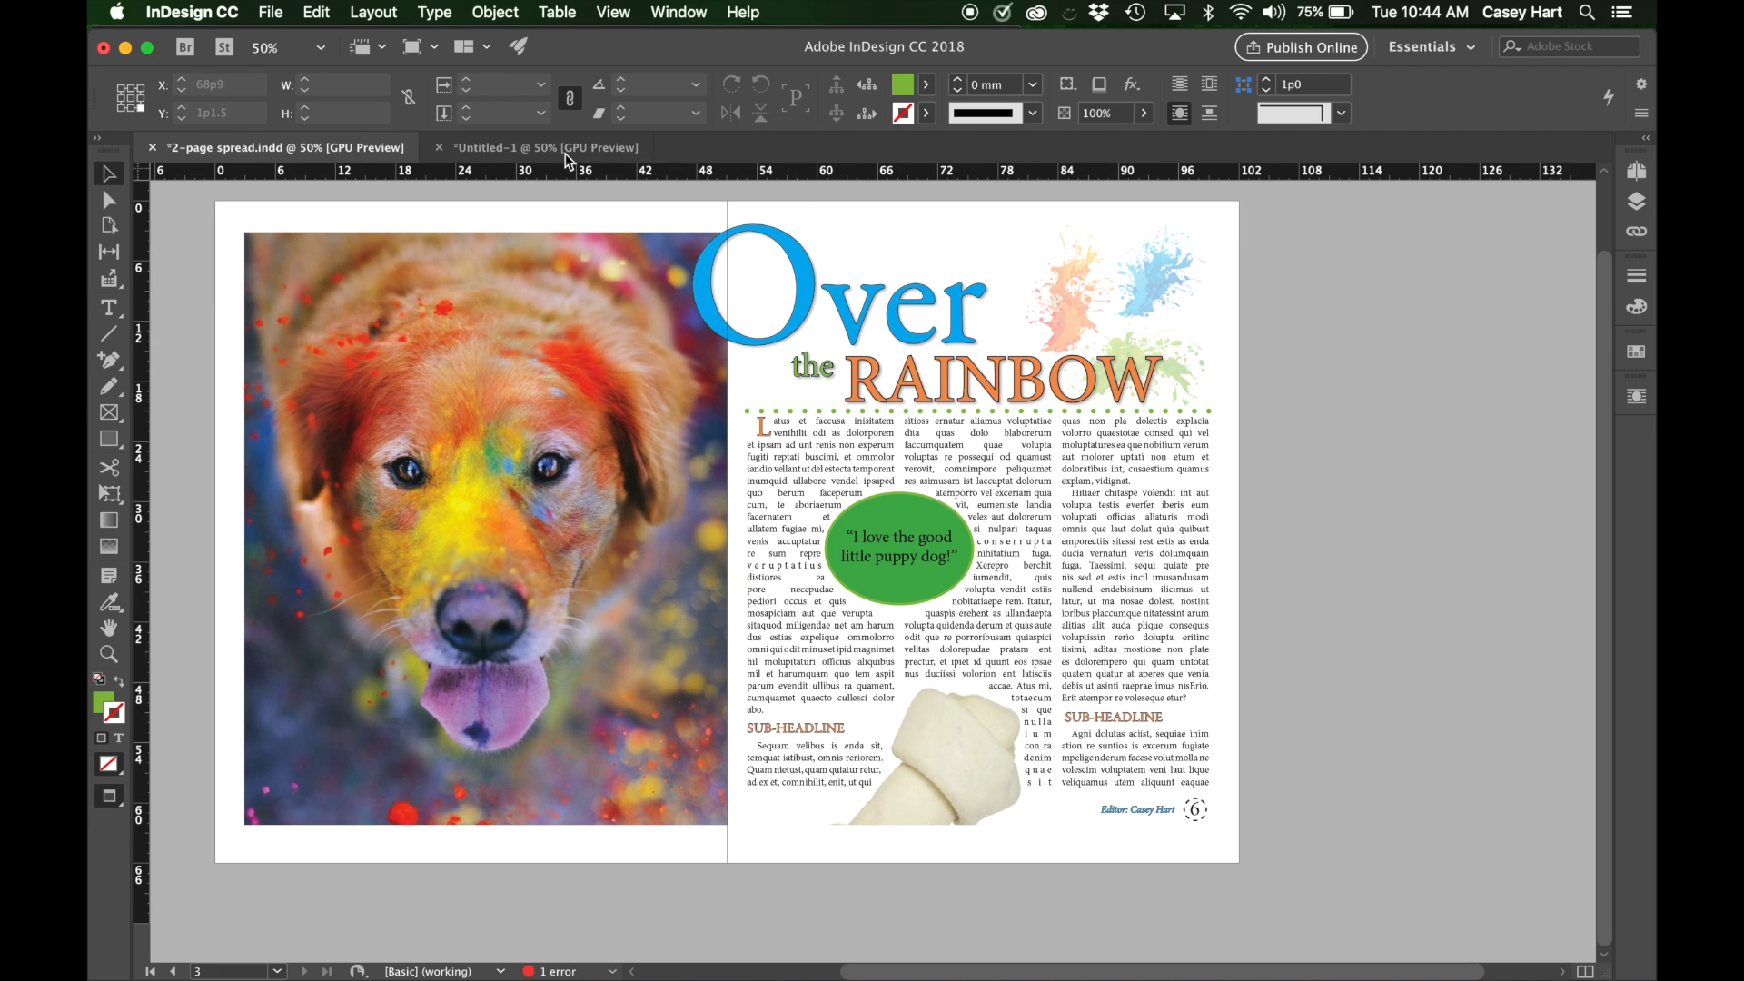
{"action": "left_click", "coordinate": [523, 148]}
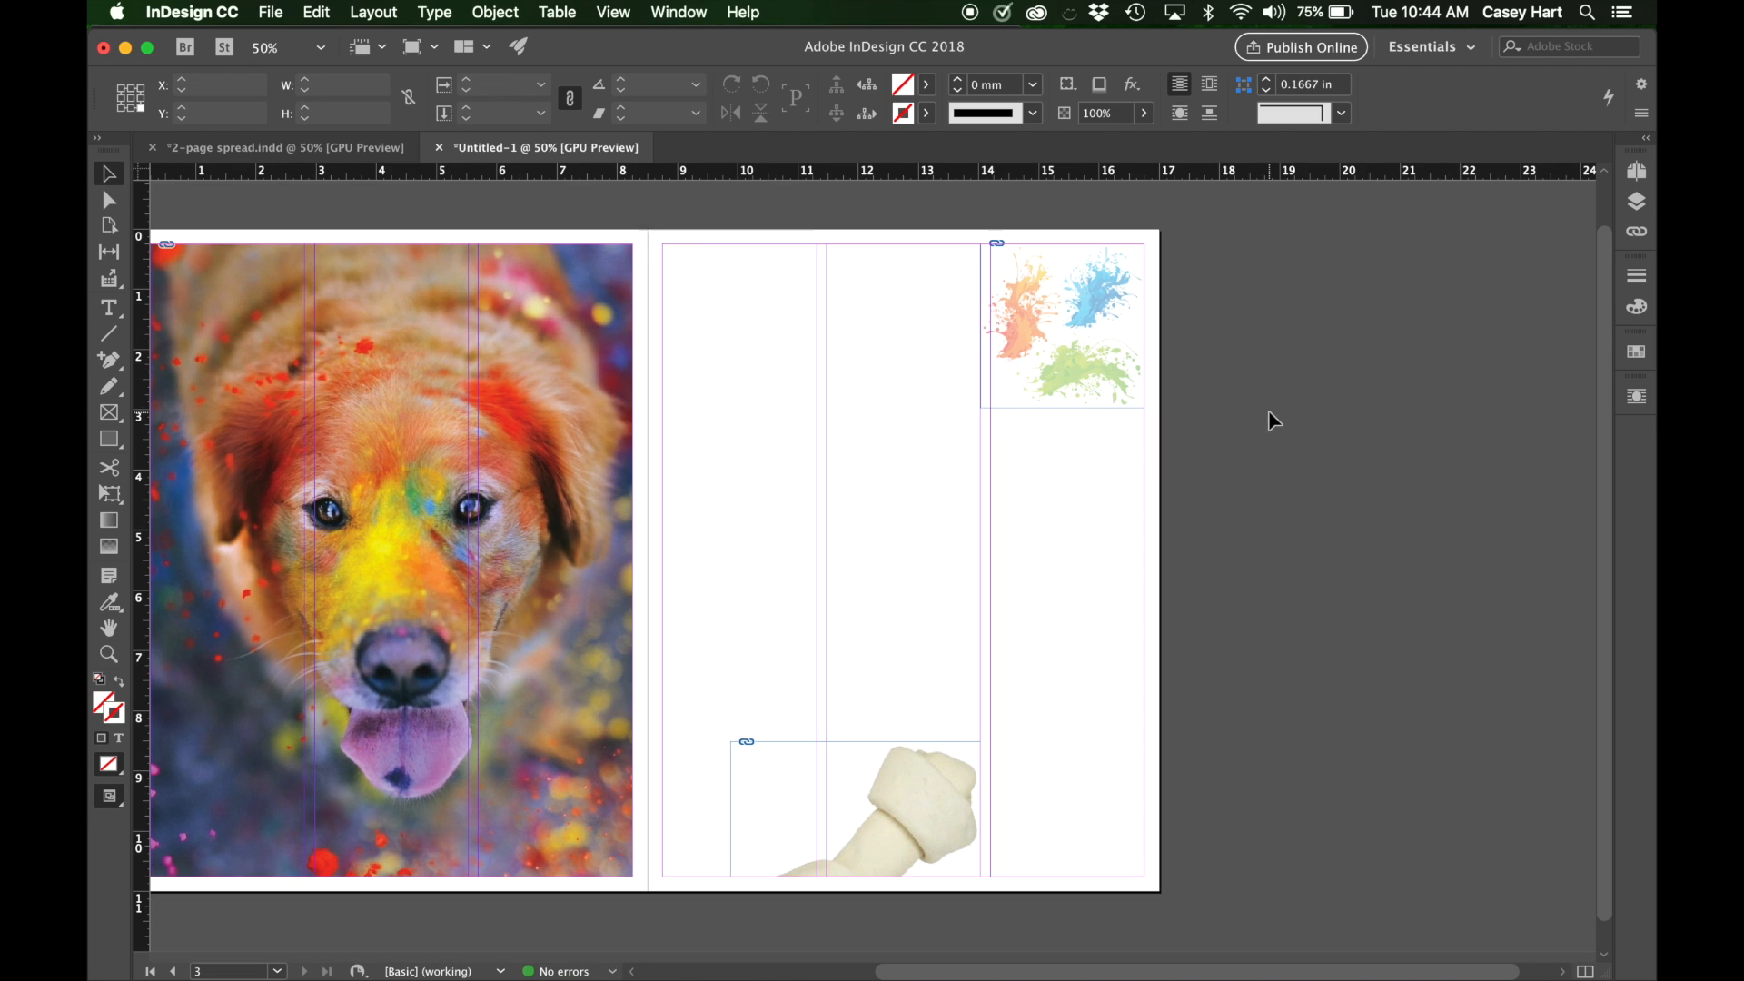
{"action": "left_click", "coordinate": [300, 147]}
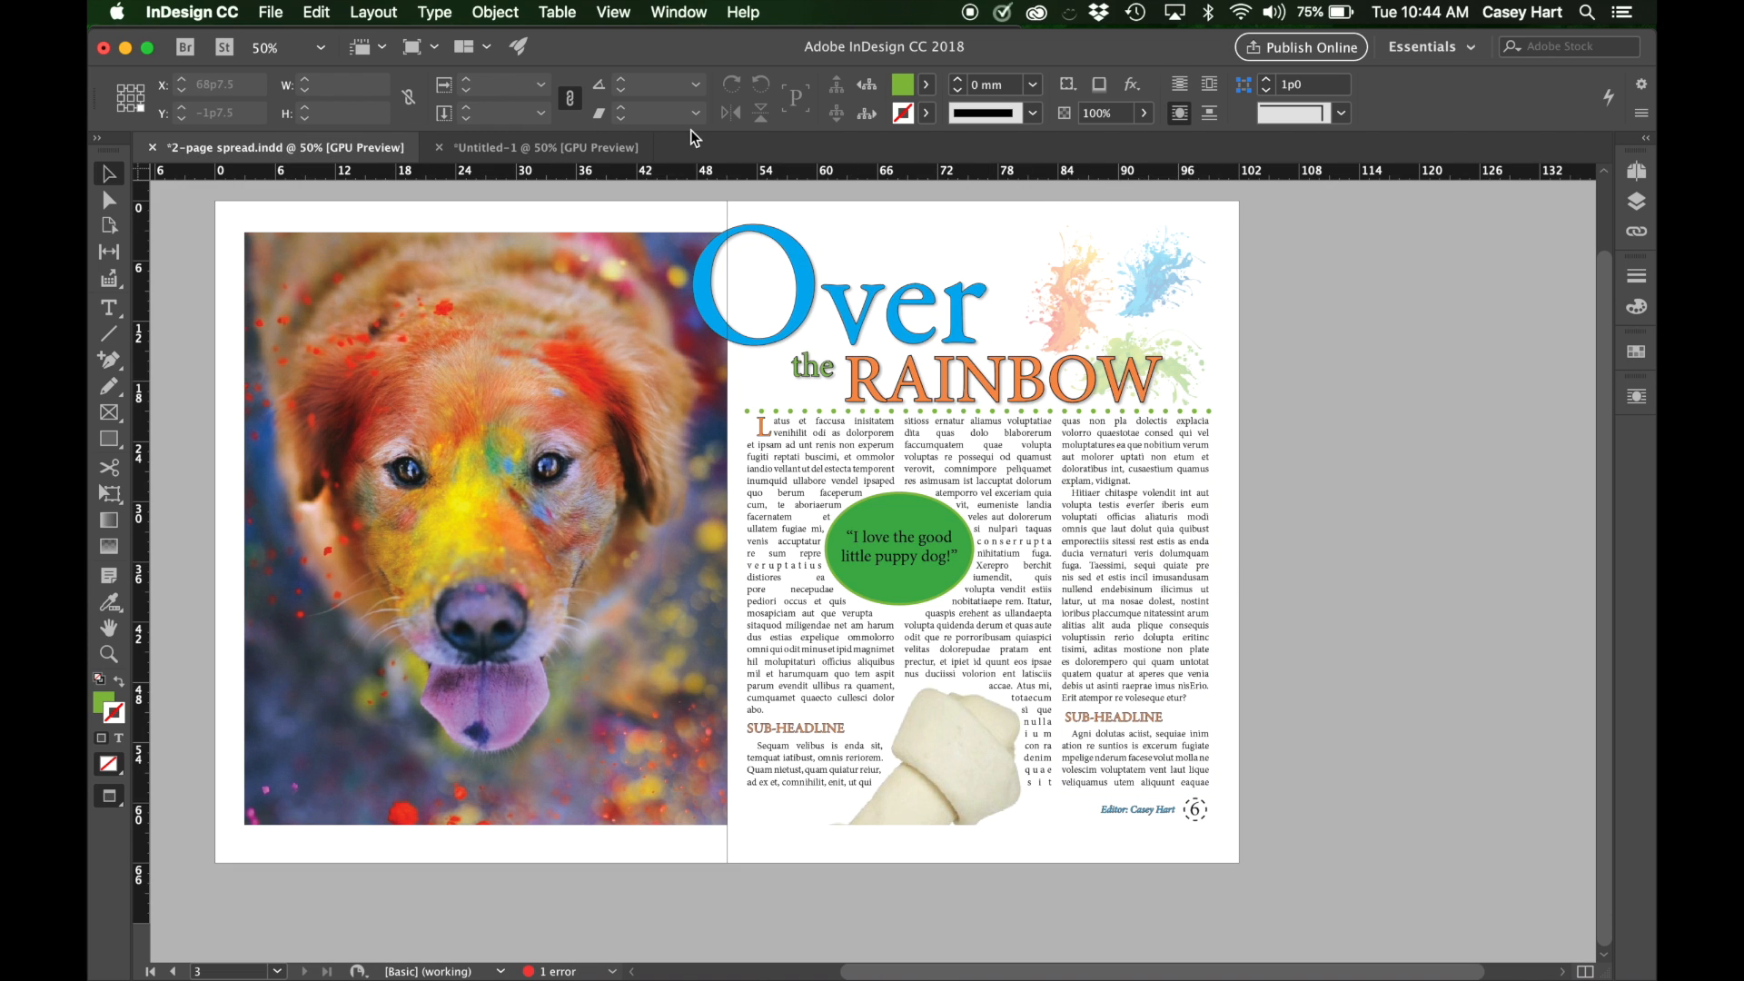
{"action": "left_click", "coordinate": [581, 147]}
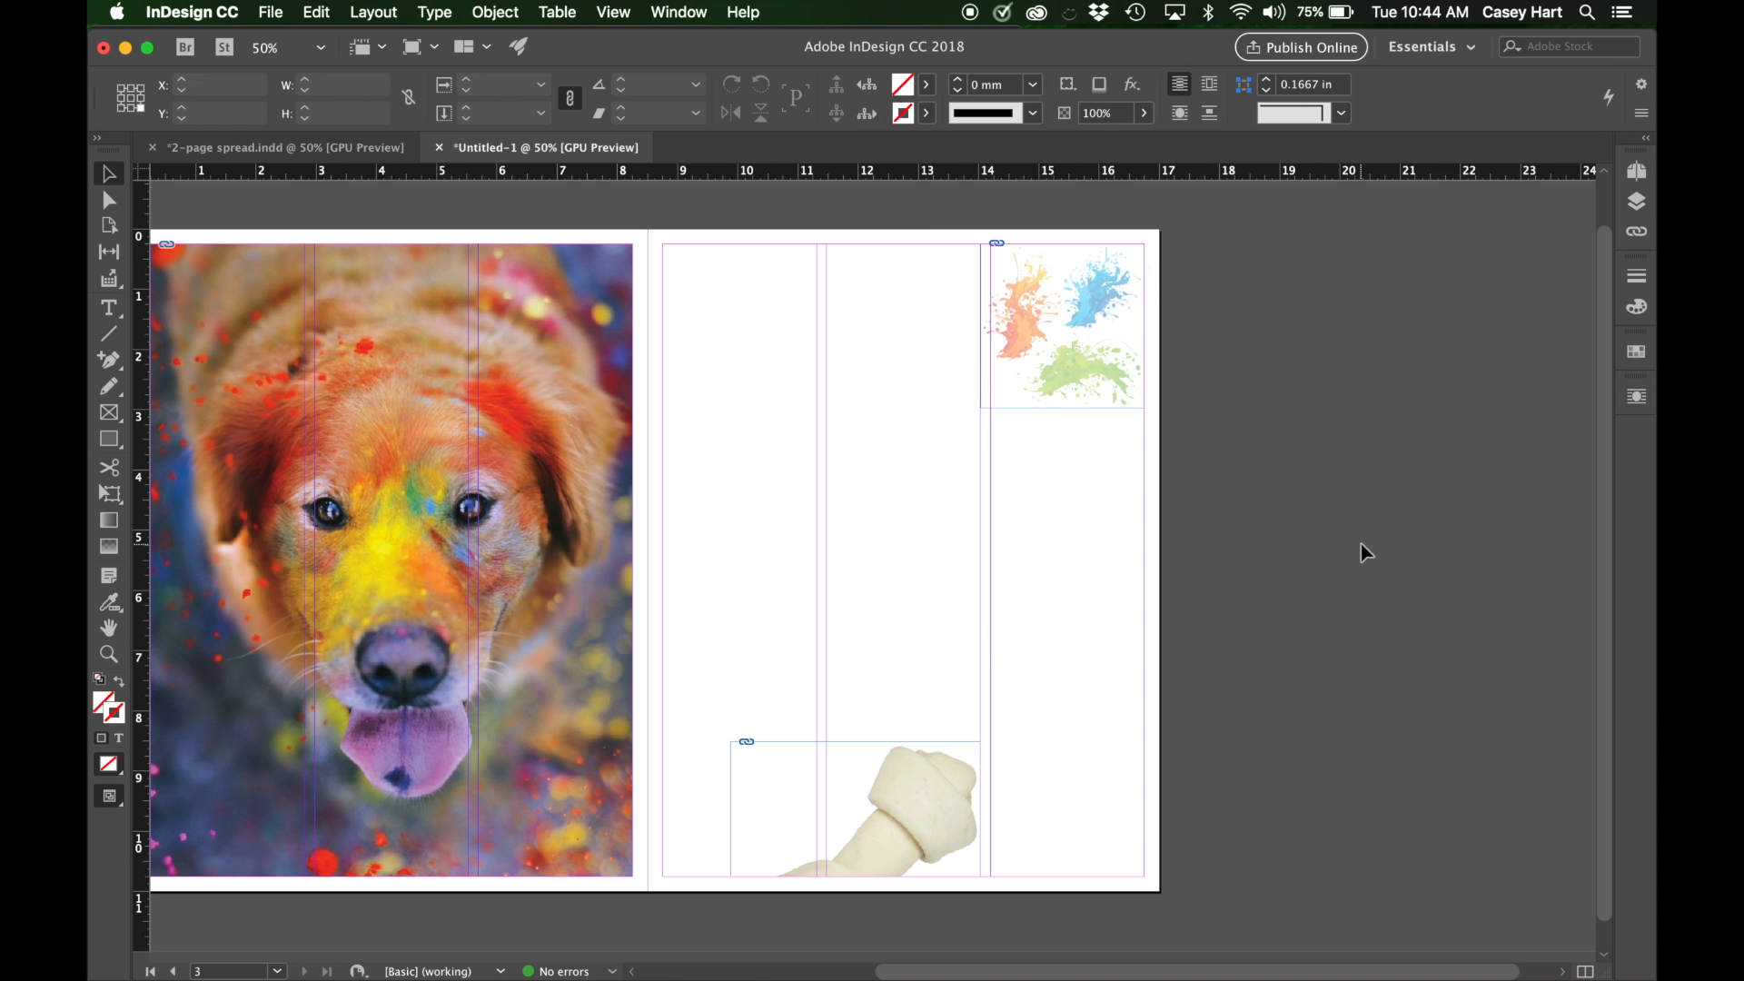
{"action": "scroll", "coordinate": [1365, 553], "scroll_direction": "left", "scroll_amount": 3}
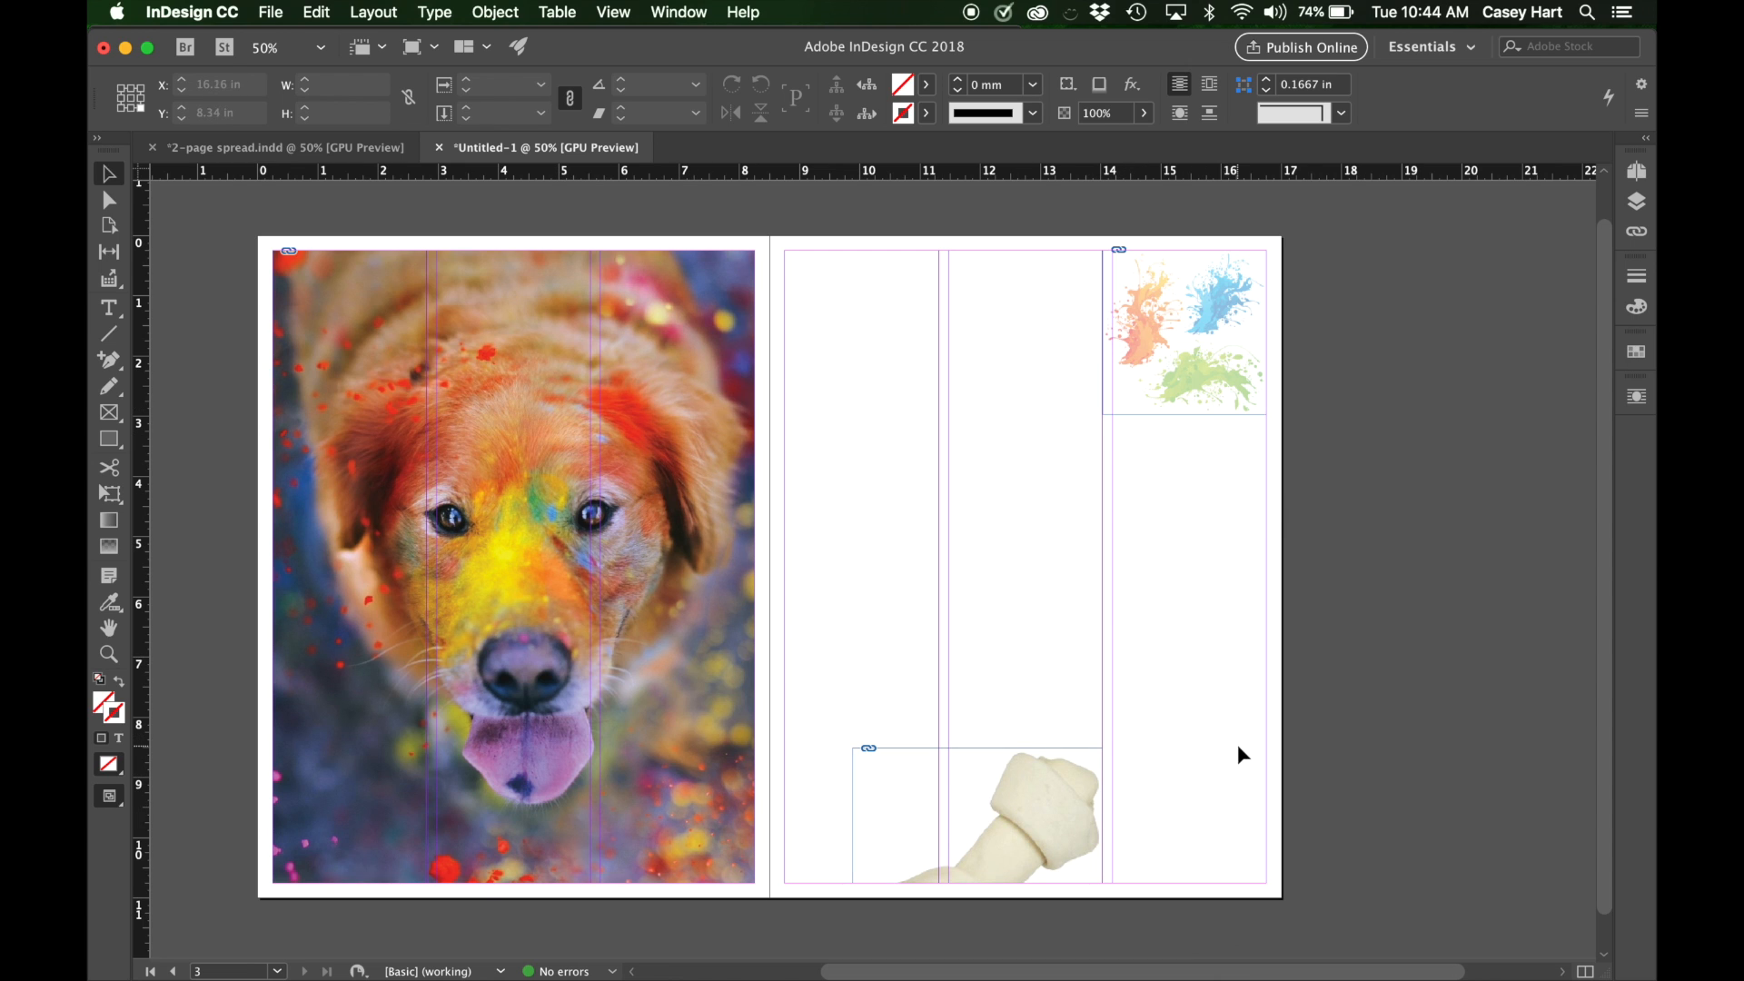
{"action": "scroll", "coordinate": [1341, 715], "scroll_direction": "right", "scroll_amount": 3}
{"action": "scroll", "coordinate": [1341, 715], "scroll_direction": "left", "scroll_amount": 2}
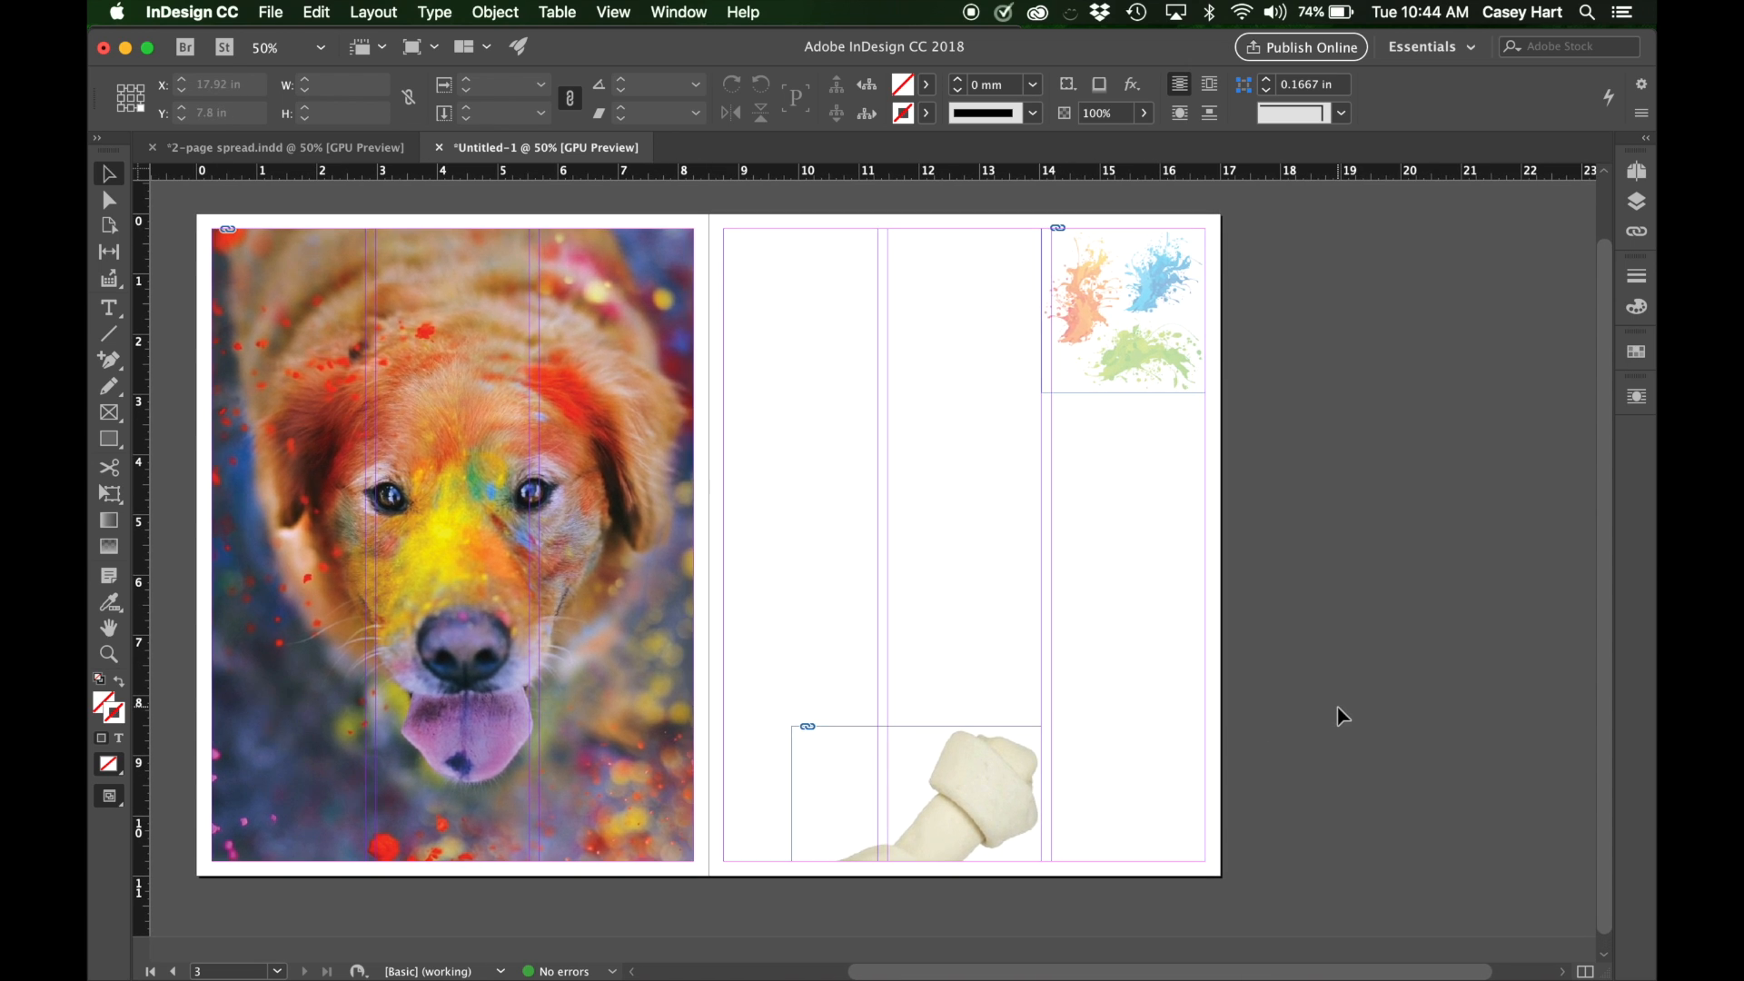